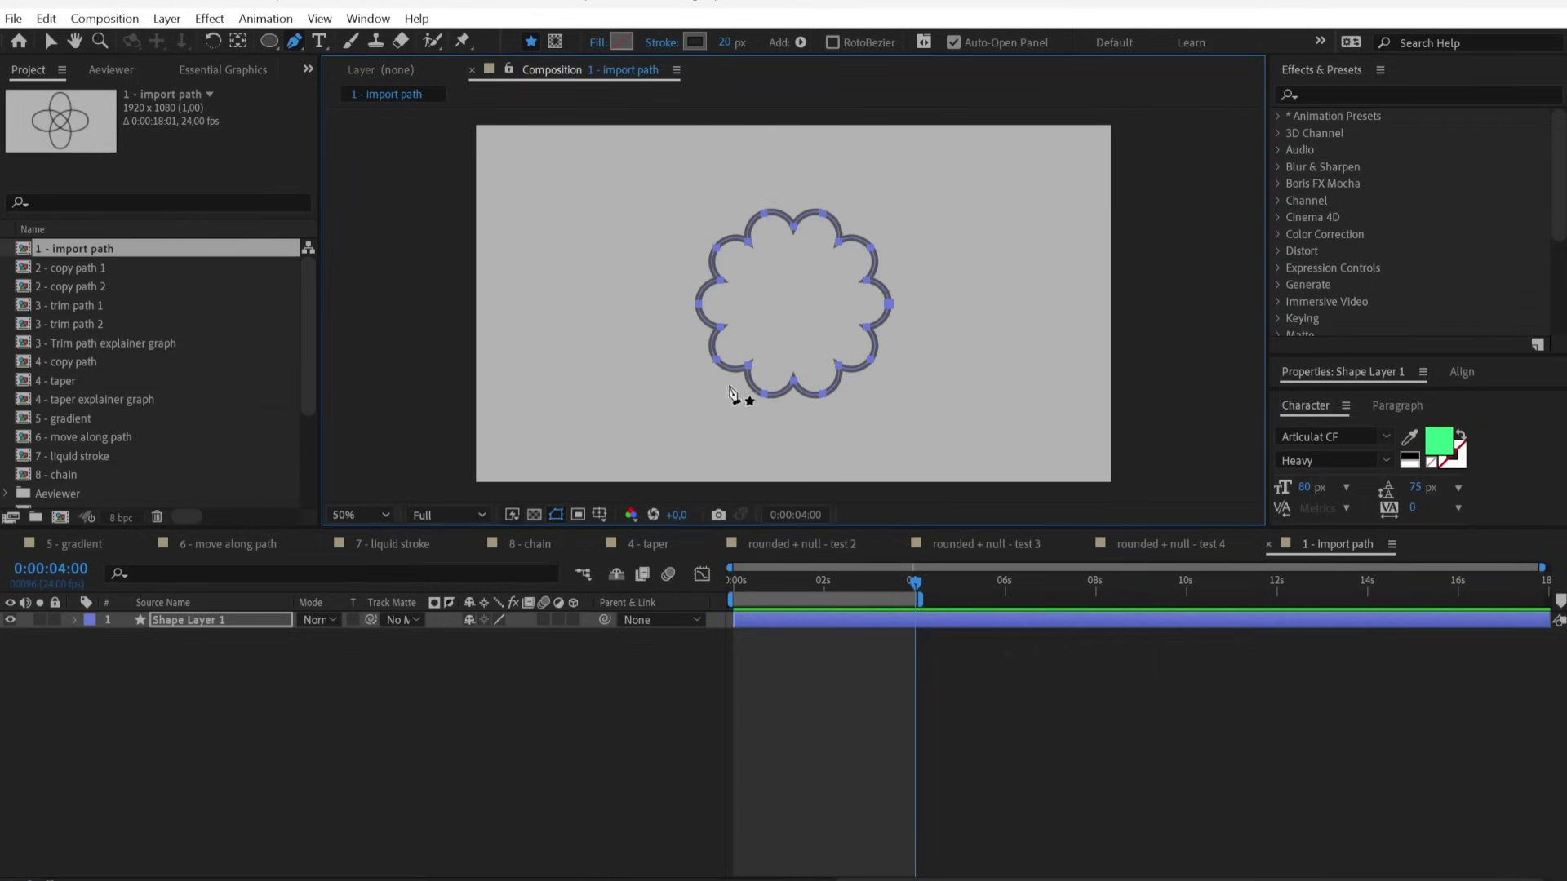
Reveal the Path property of Shape Layer 1 and start keyframing the flower shape at 0 seconds.
click(730, 582)
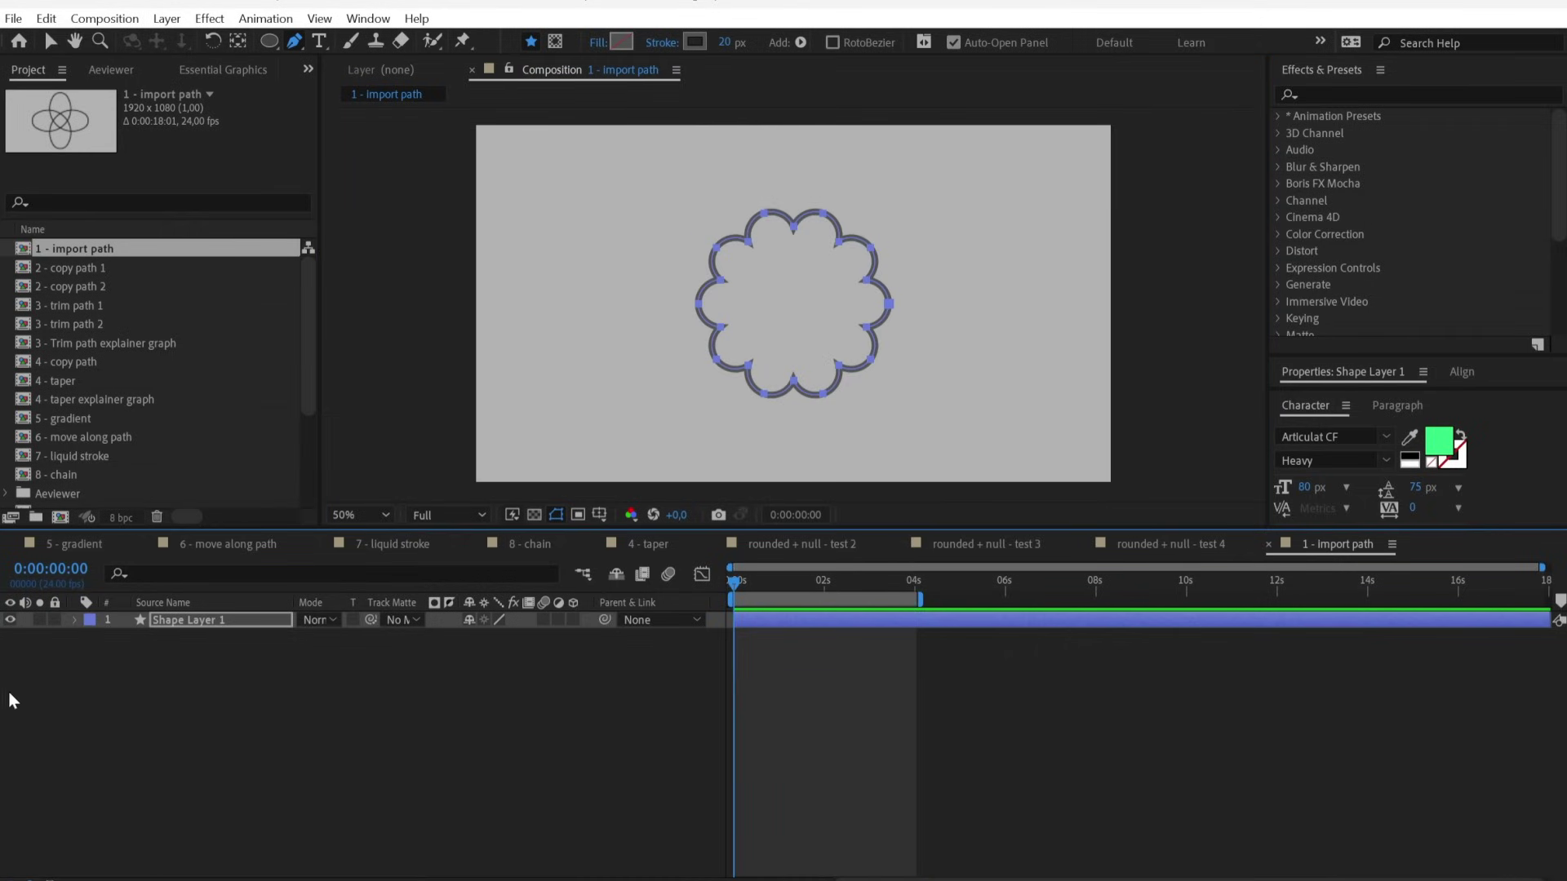
click(75, 620)
click(110, 654)
click(127, 671)
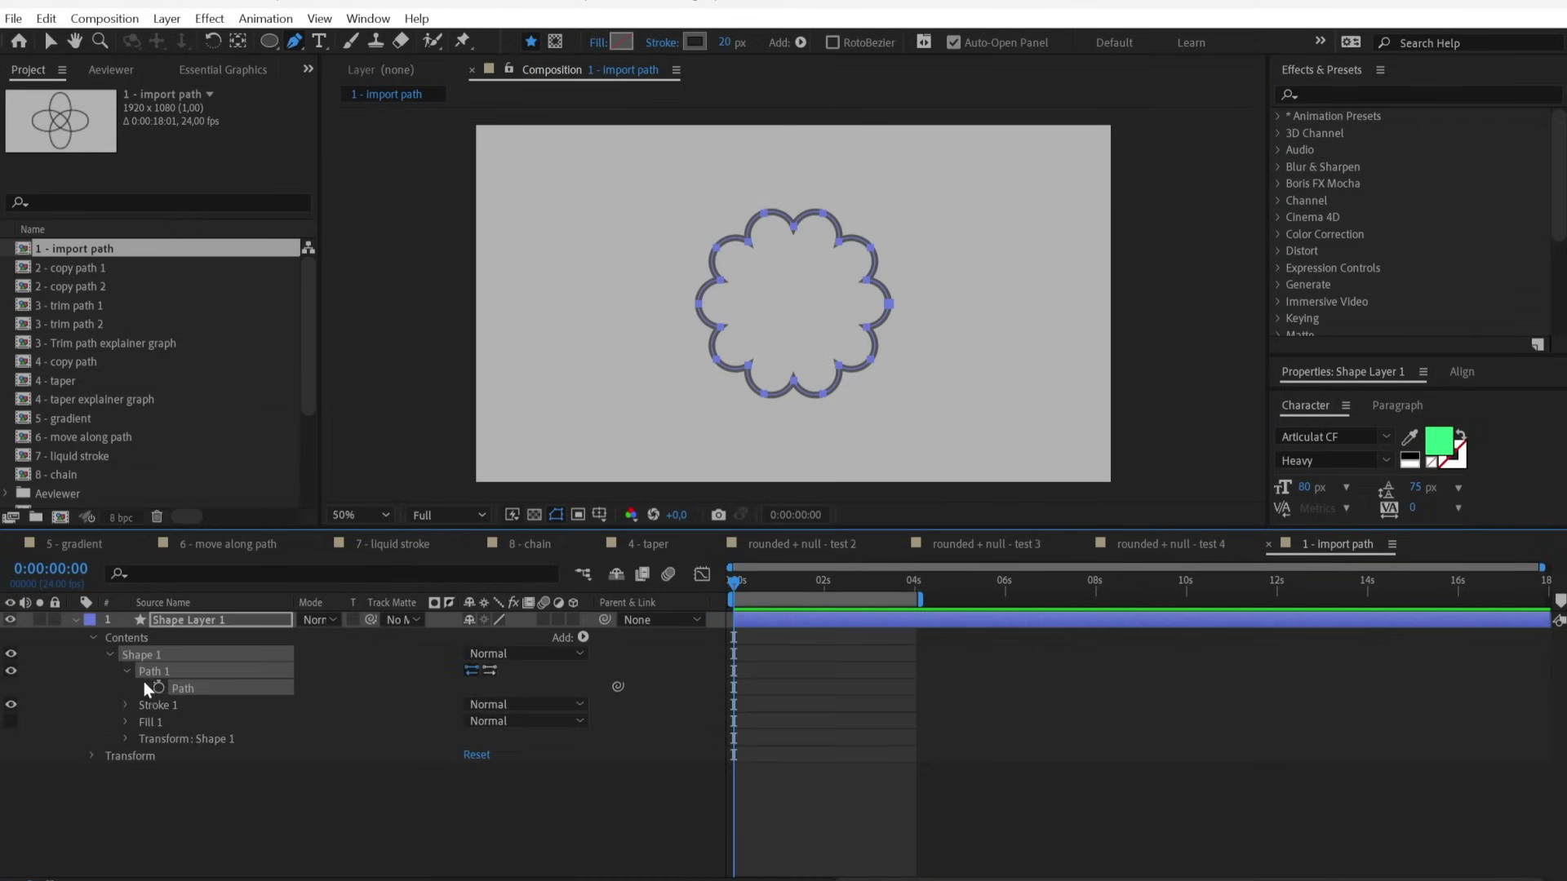
Copy the ten-pointed star in Illustrator and paste it in After Effects as a Path keyframe at 0:00:02:01.
click(820, 581)
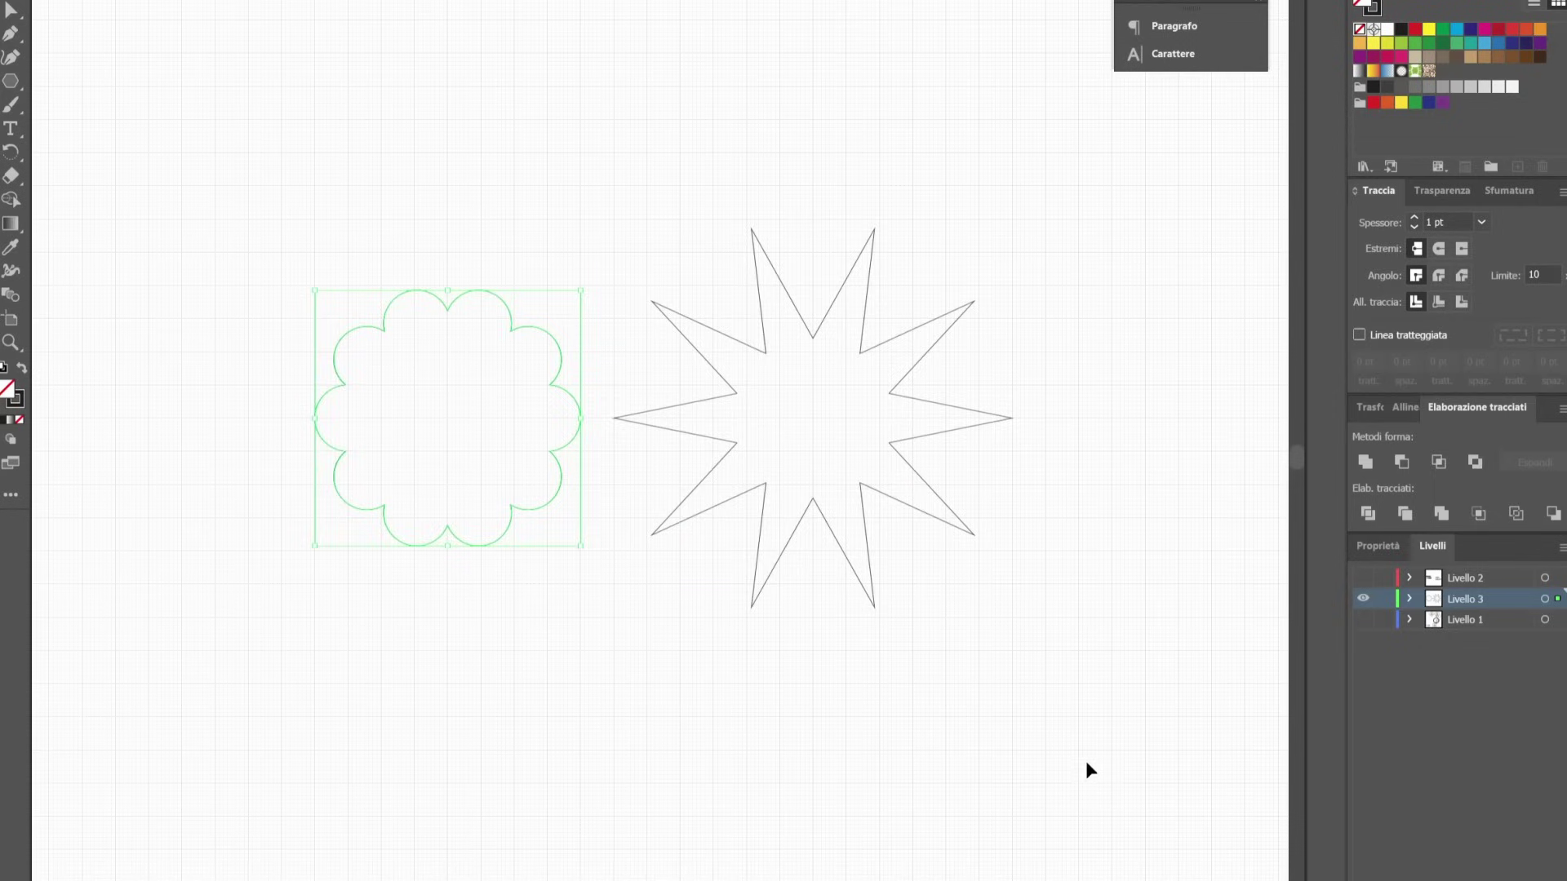
click(798, 473)
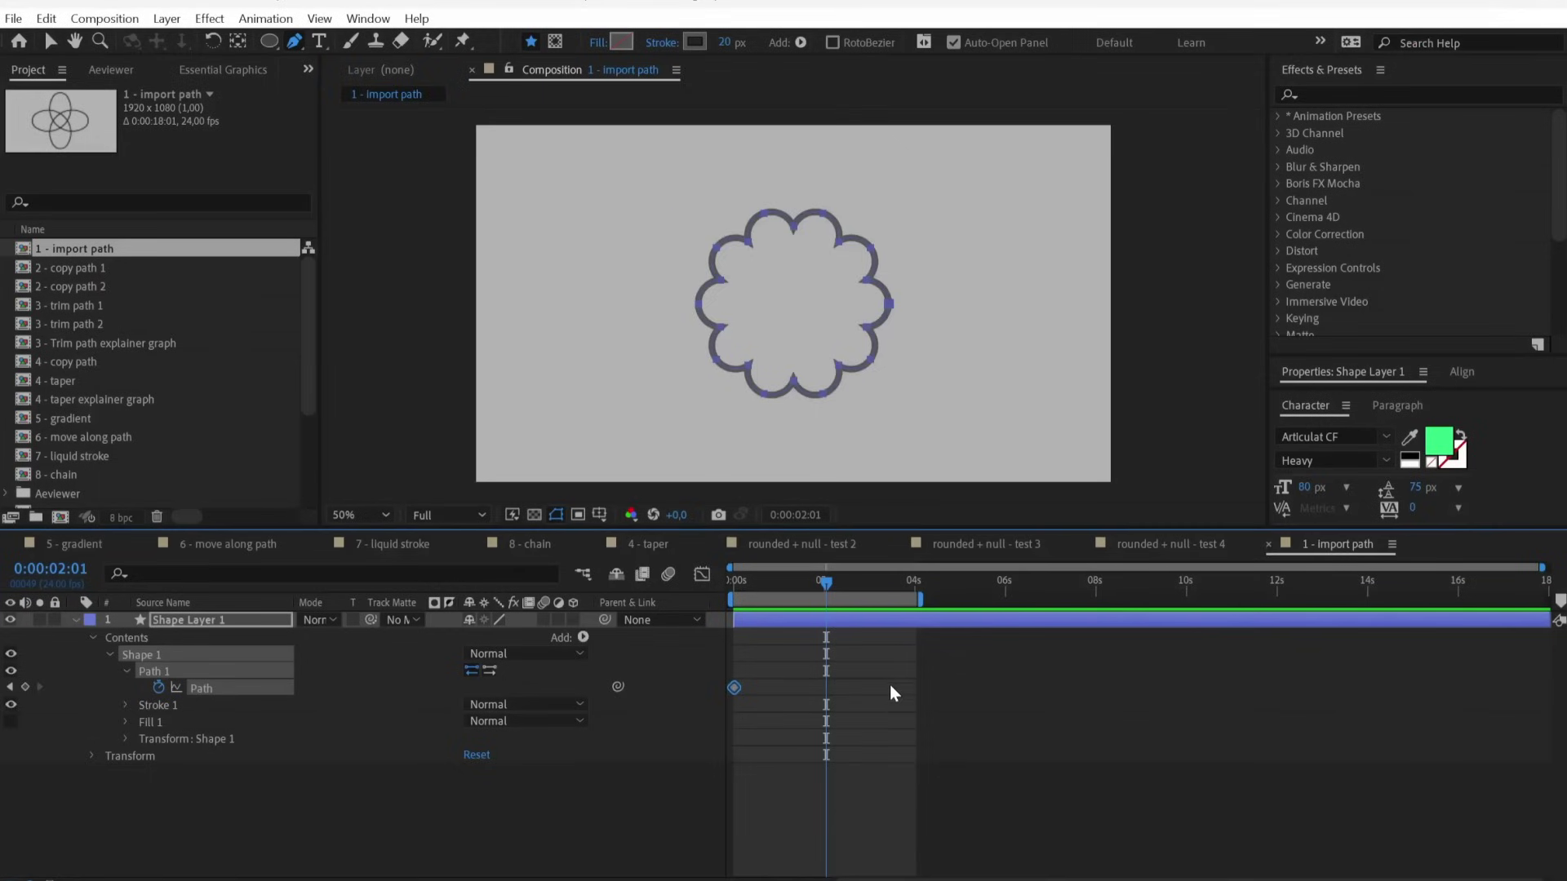
key(ctrl+v)
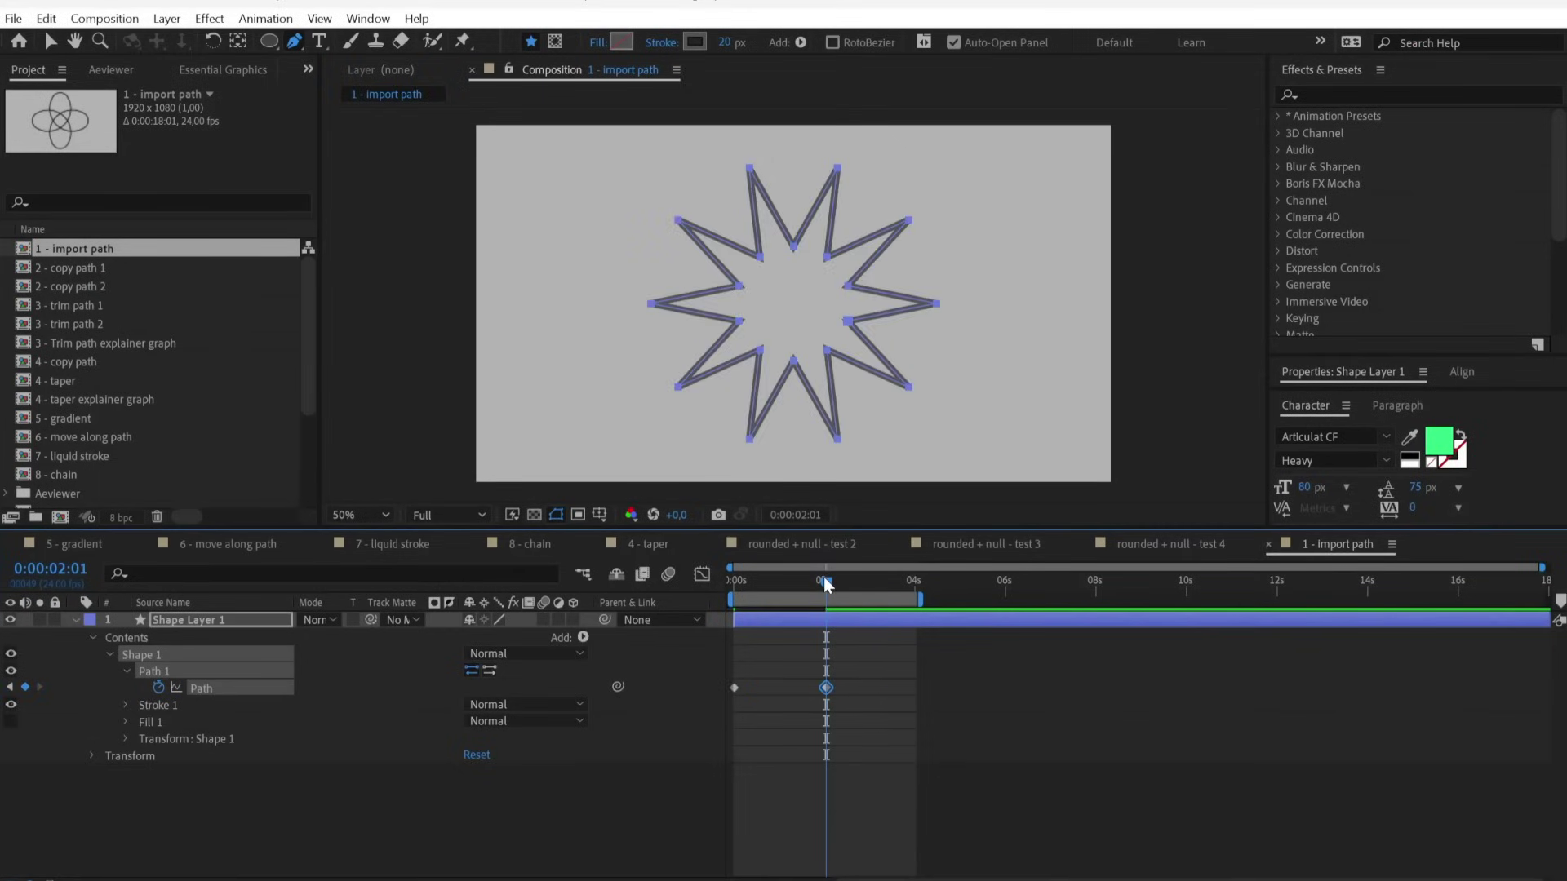
At the 0-second Path keyframe, set the flower's leftmost point as the first vertex.
mouse_move(825, 585)
mouse_down()
mouse_move(713, 583)
mouse_move(781, 589)
mouse_move(729, 589)
mouse_up()
click(735, 687)
key(v)
right_click(701, 304)
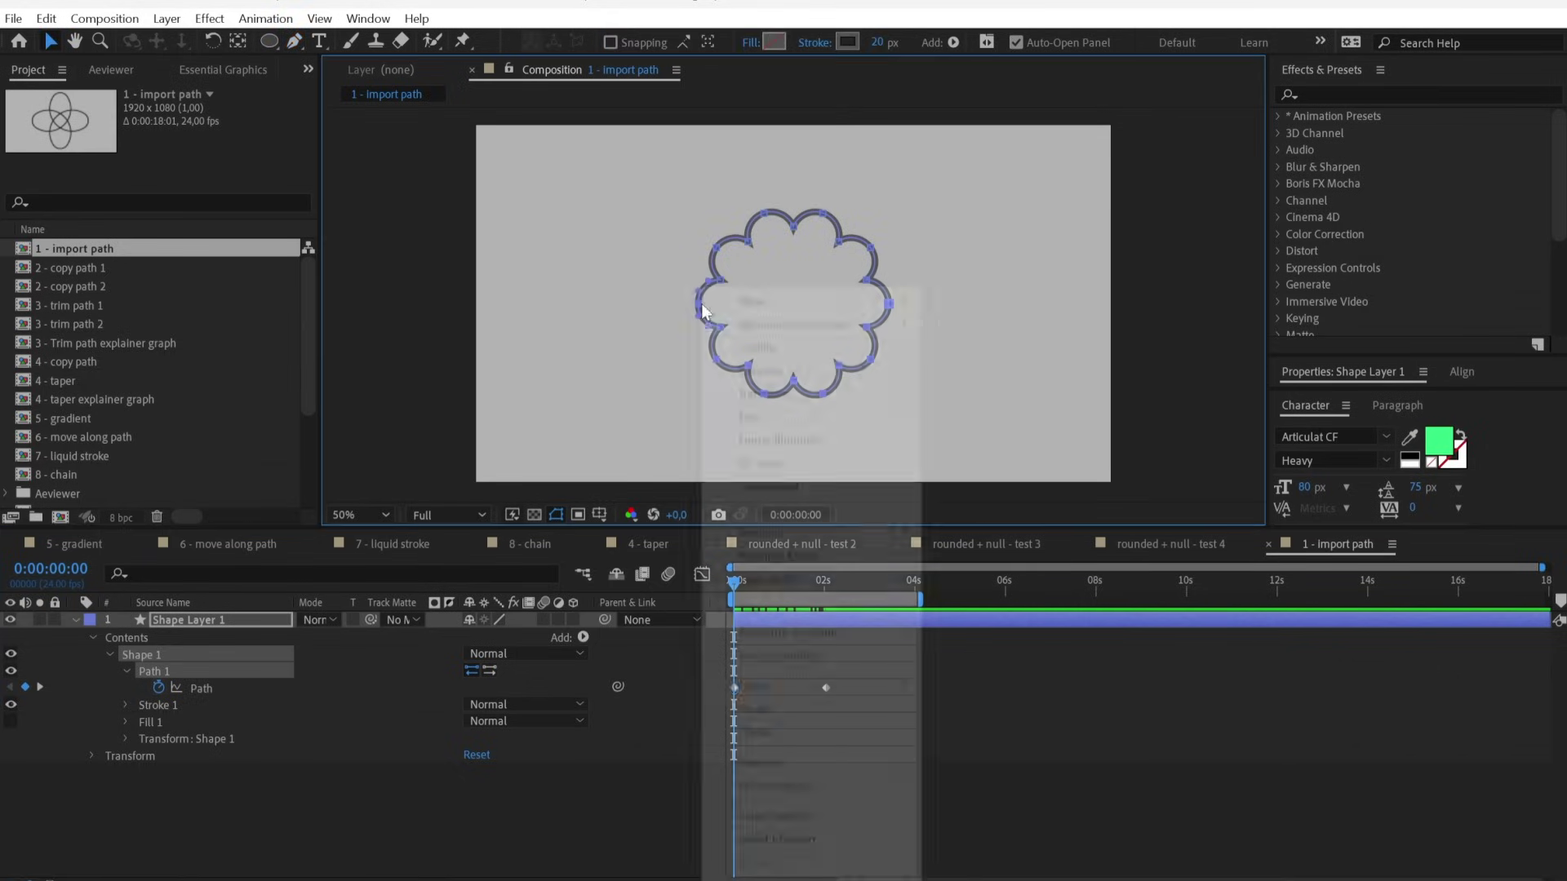
mouse_move(738, 322)
click(995, 460)
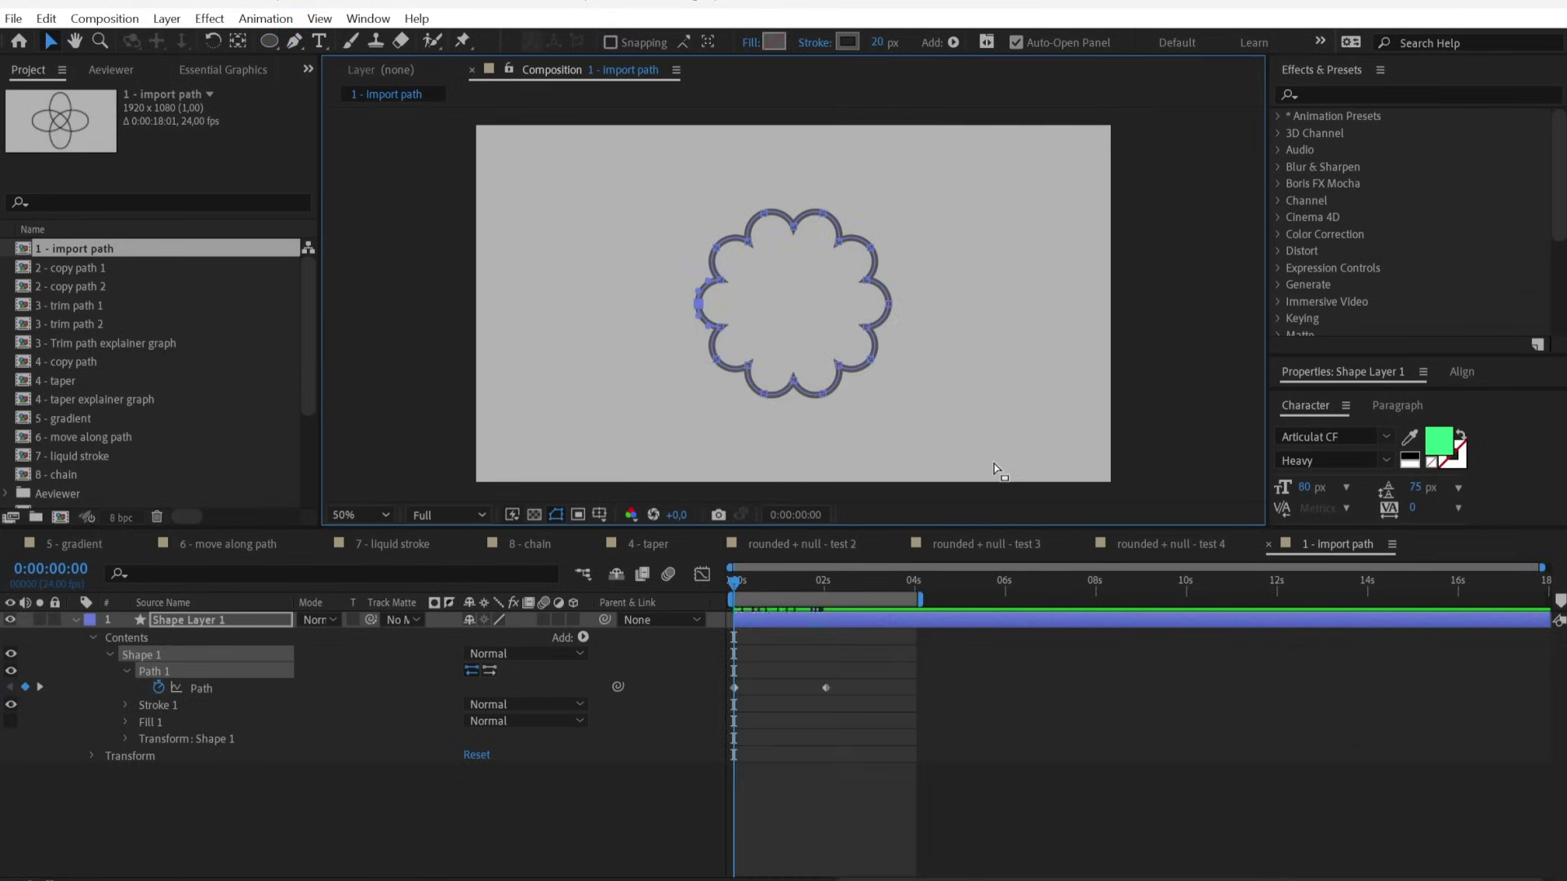
At the 0:00:02:01 Path keyframe, set the star's leftmost tip as the first vertex.
click(824, 584)
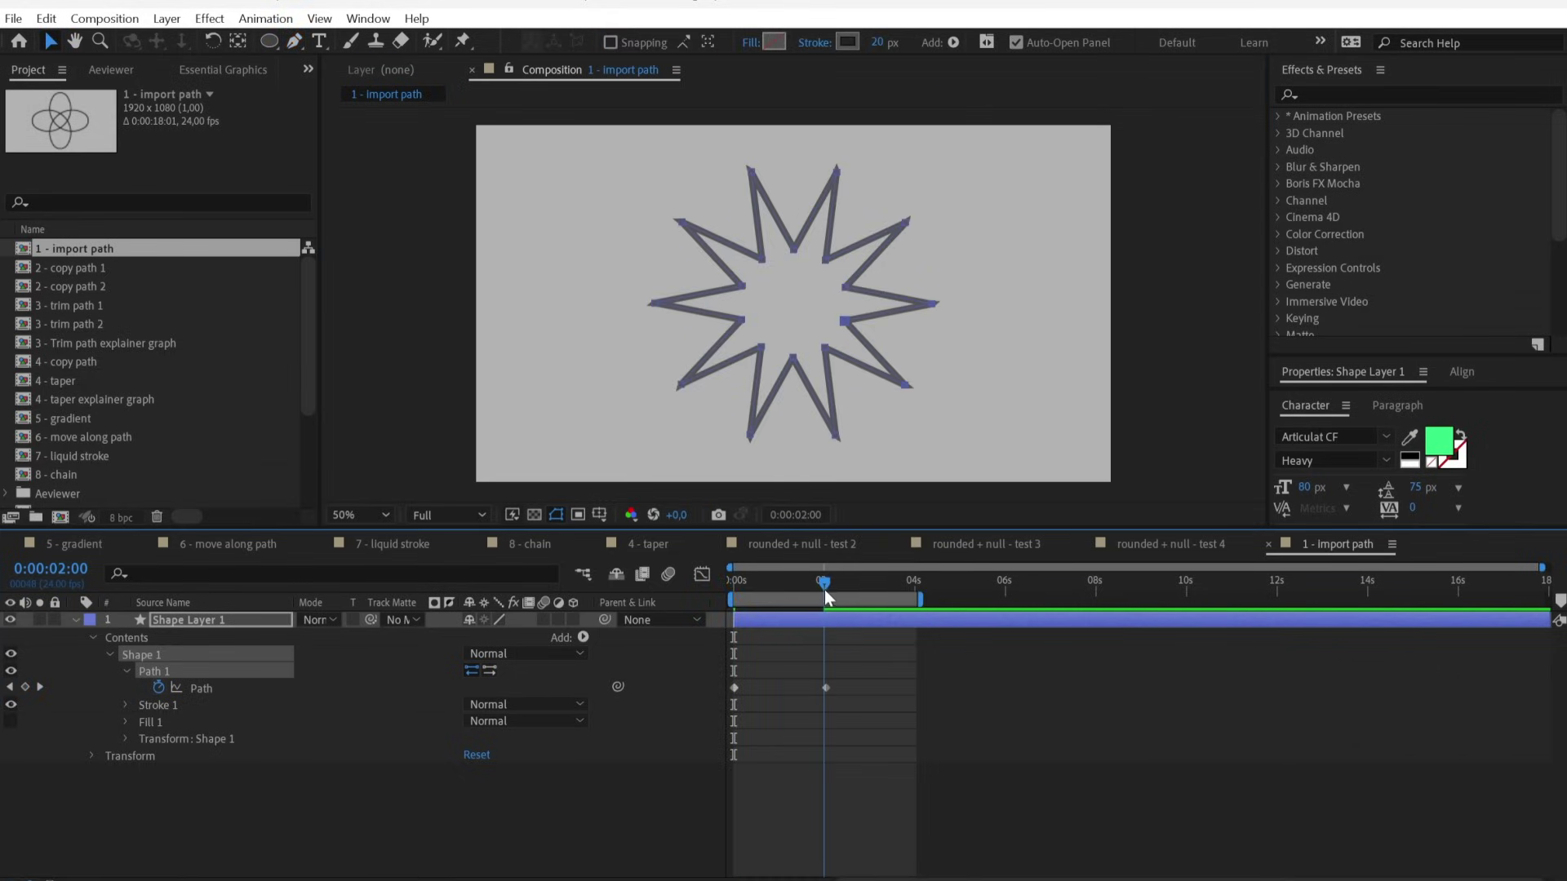
drag(825, 594, 826, 599)
drag(618, 279, 669, 323)
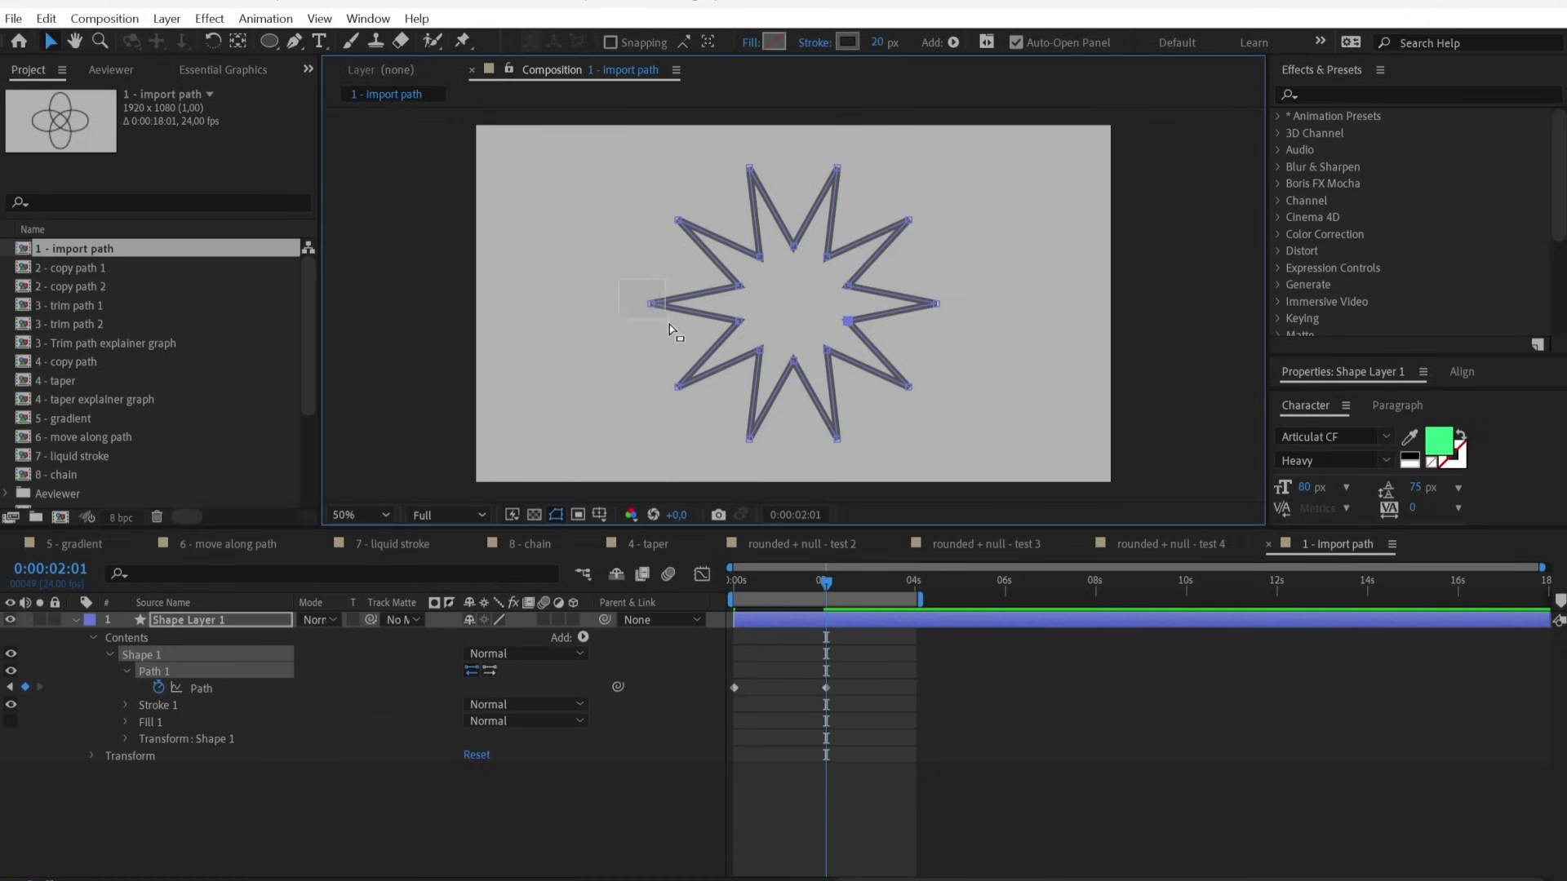
right_click(656, 306)
mouse_move(738, 324)
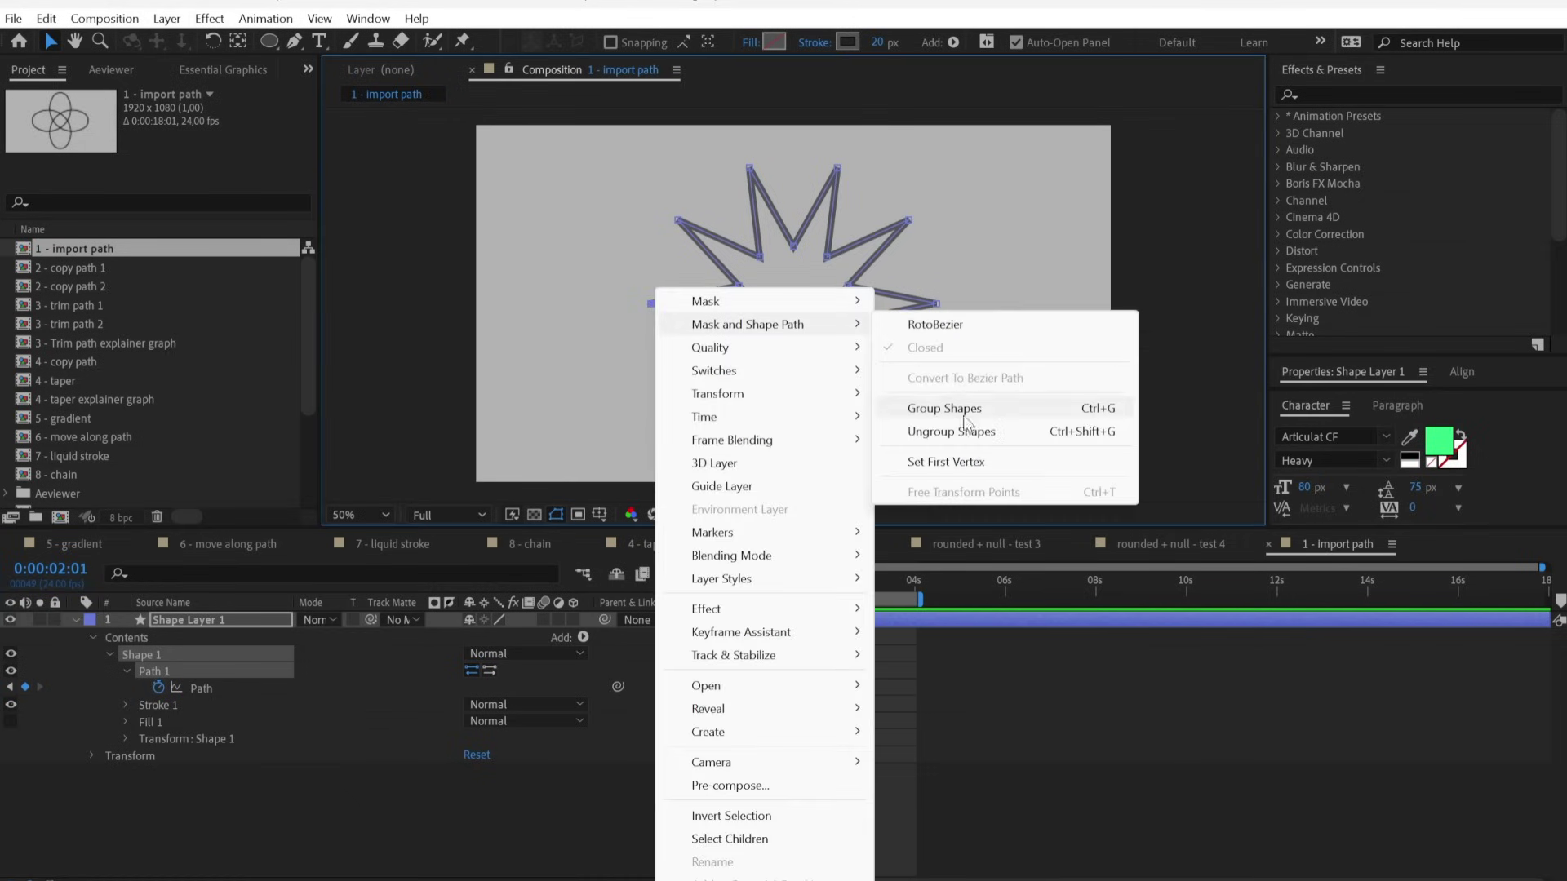
click(957, 463)
Preview the flower-to-star morph from the beginning of the composition.
drag(805, 584, 739, 585)
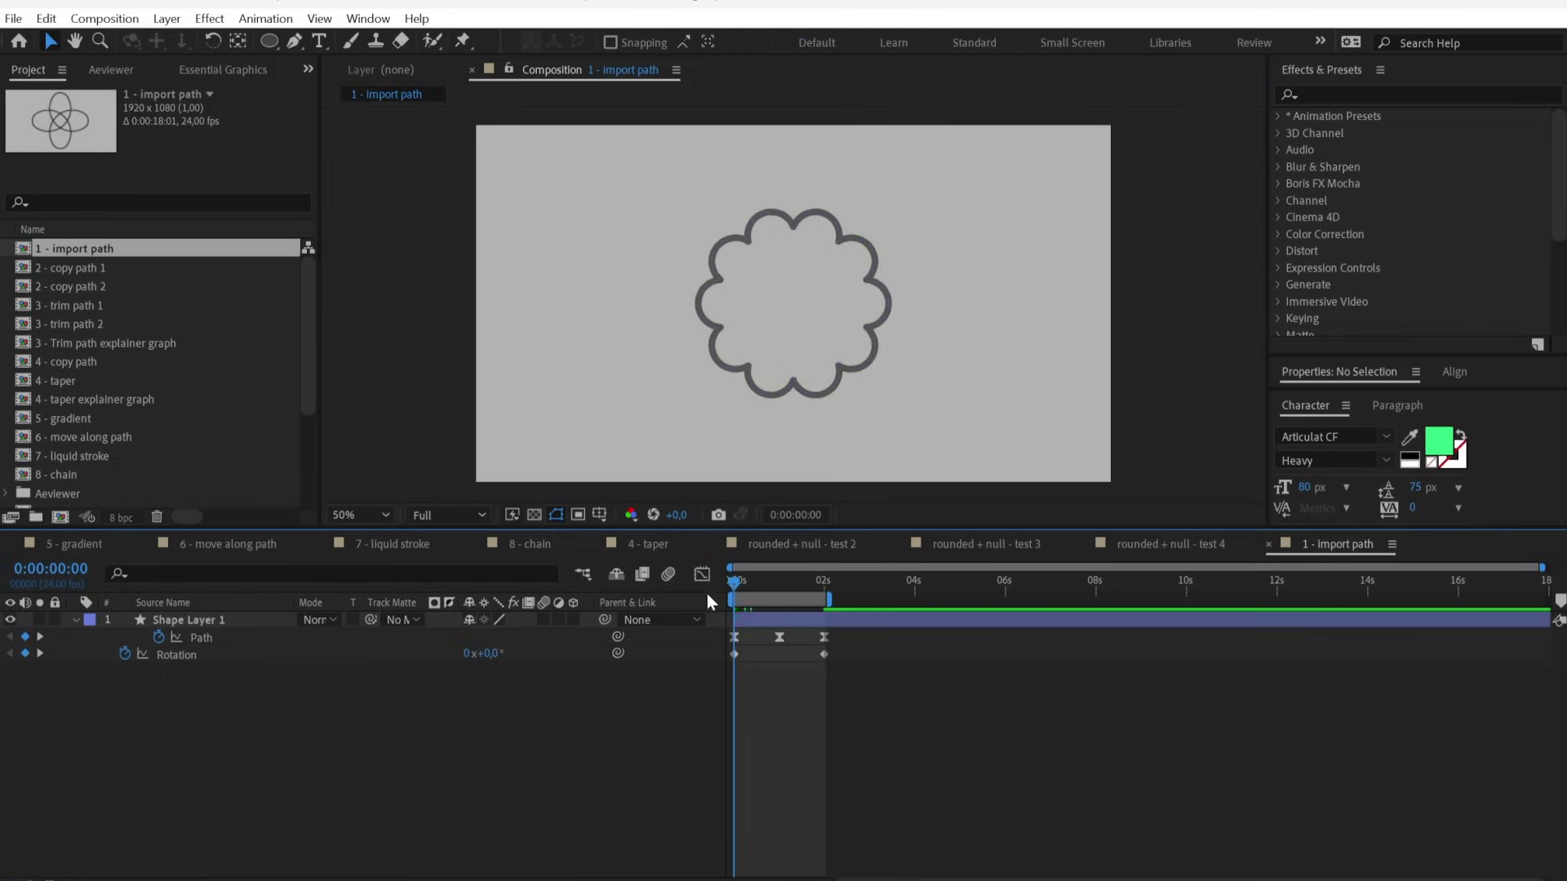
key(space)
key(space)
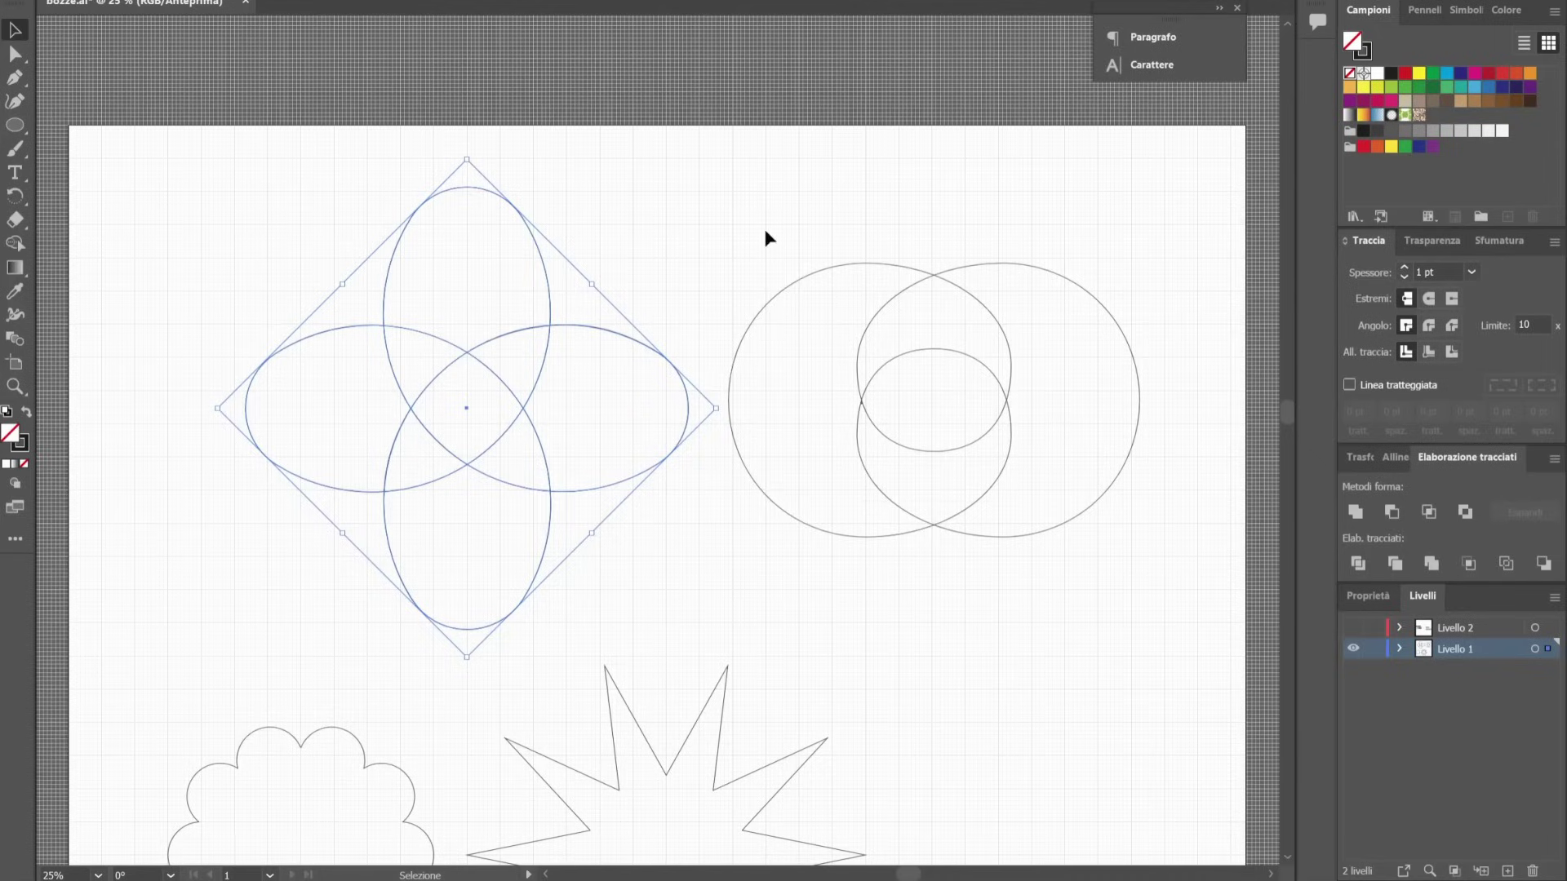
Copy the overlapping-circles path in Illustrator and apply it as a Path keyframe at 1 second in the copy path 2 composition.
click(1064, 499)
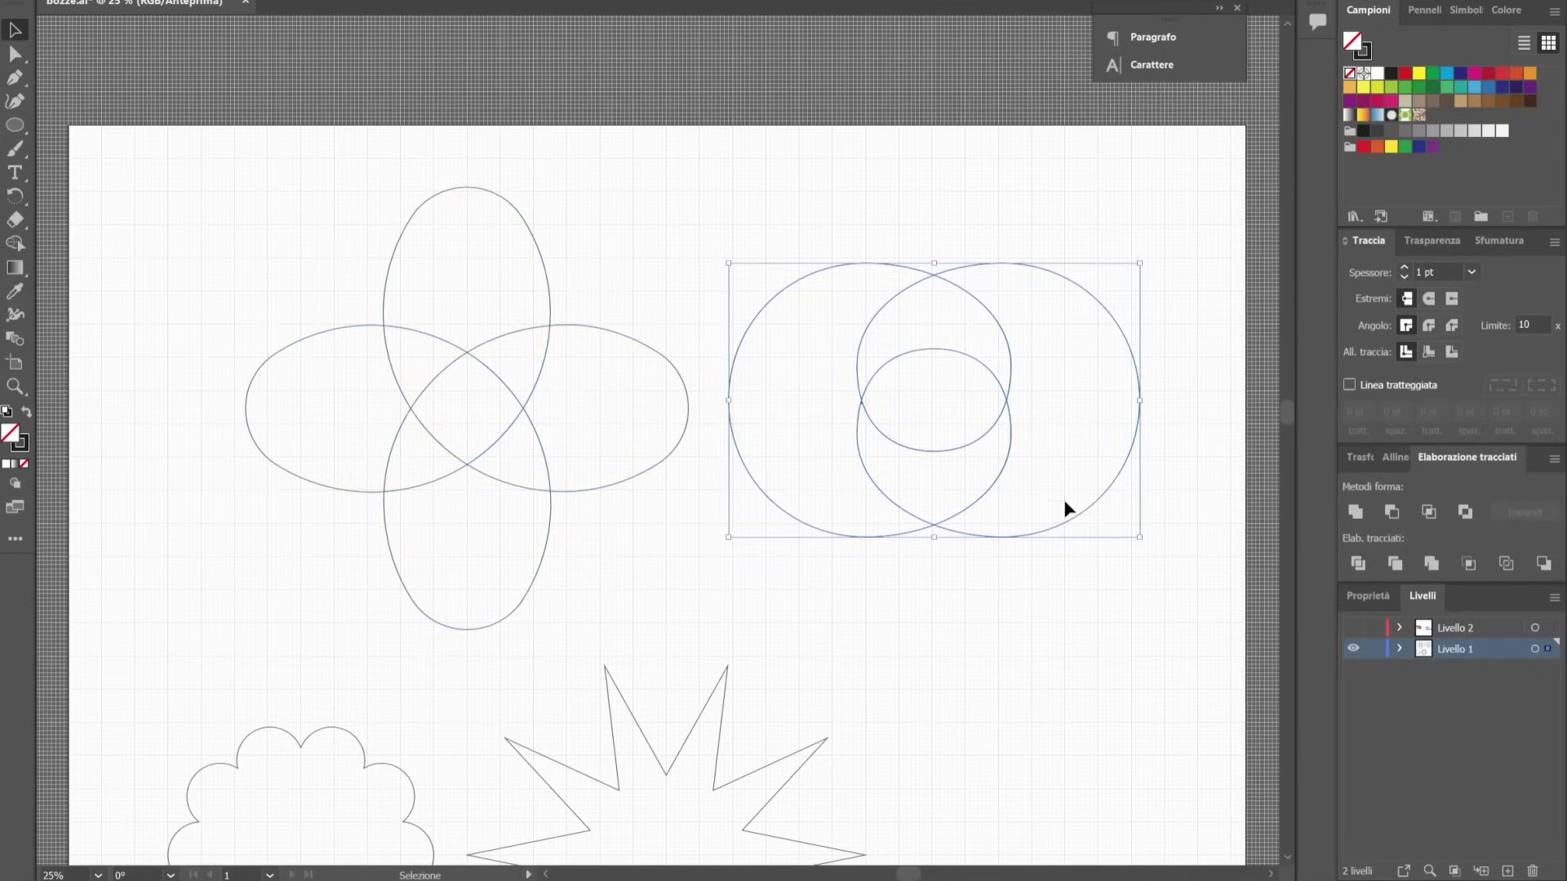
key(ctrl+c)
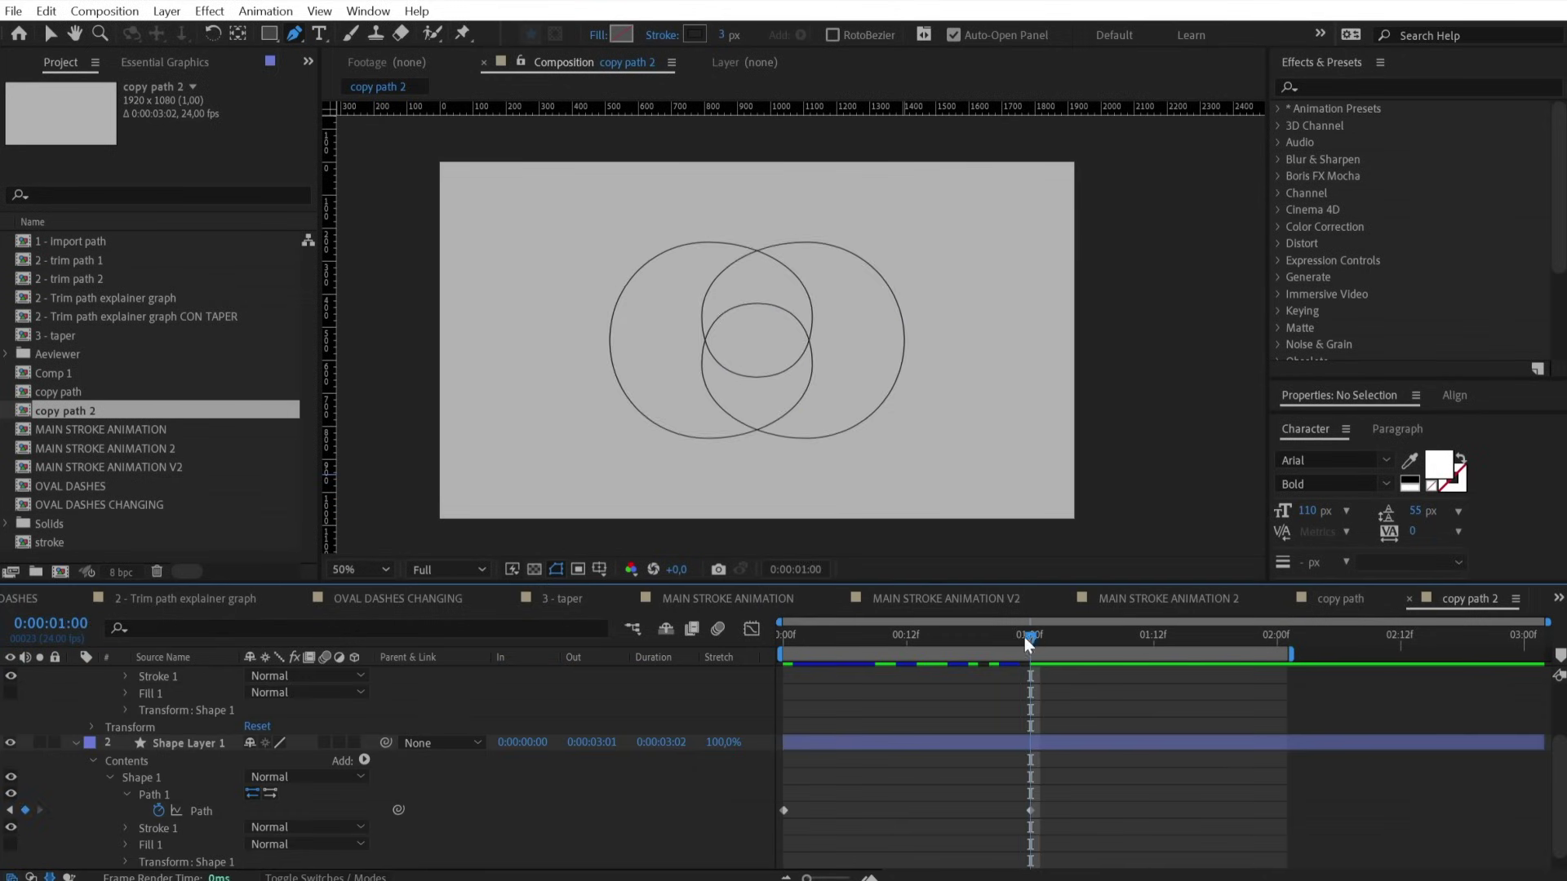
mouse_move(1025, 638)
mouse_down()
mouse_move(767, 648)
mouse_move(1030, 649)
mouse_up()
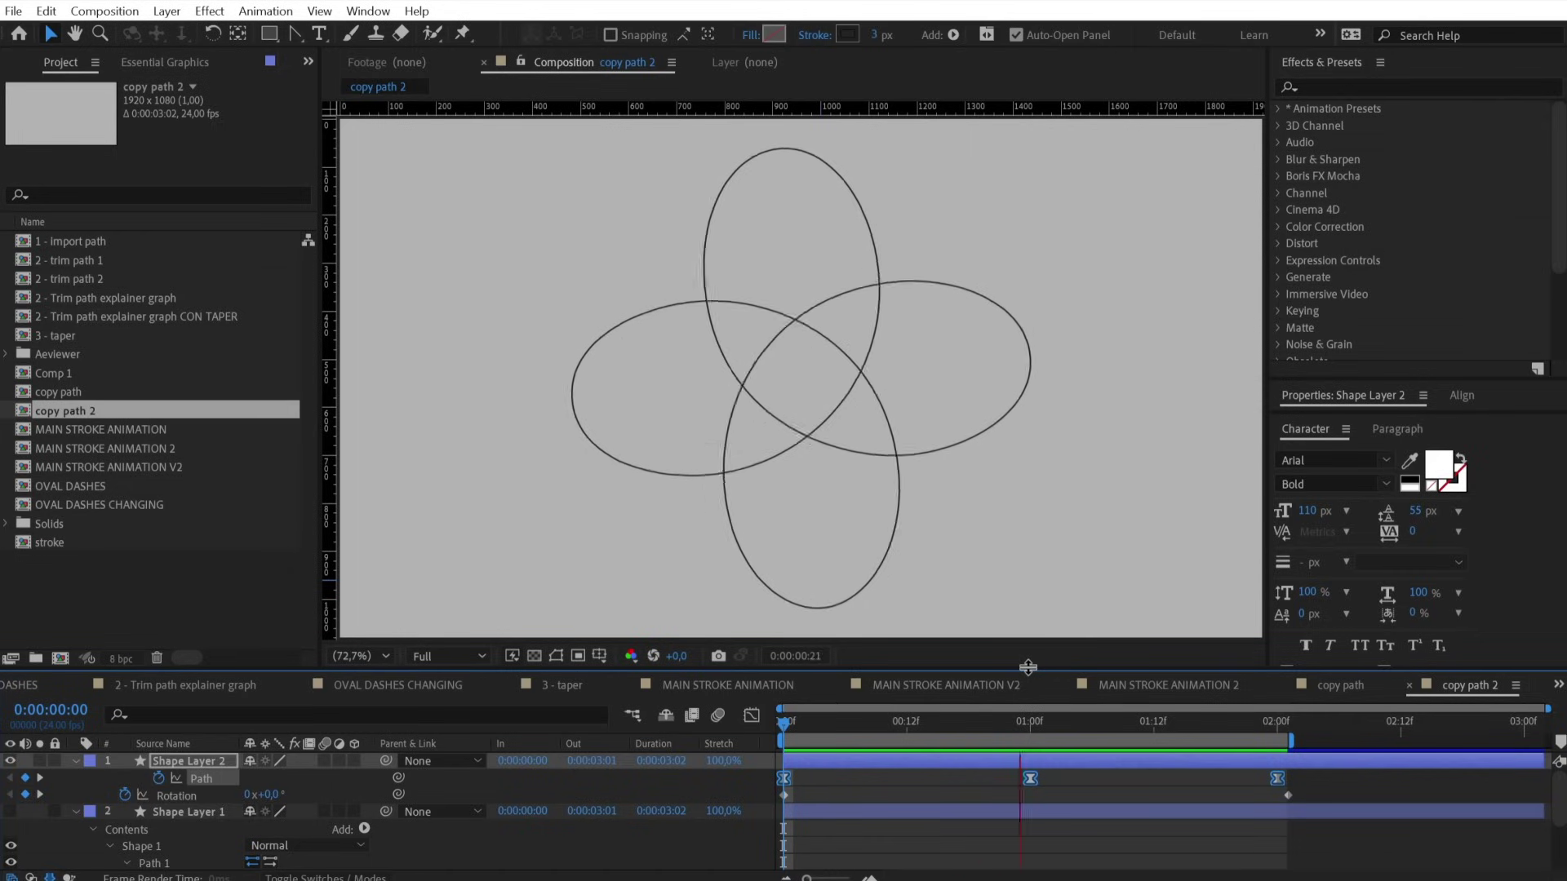
click(1288, 783)
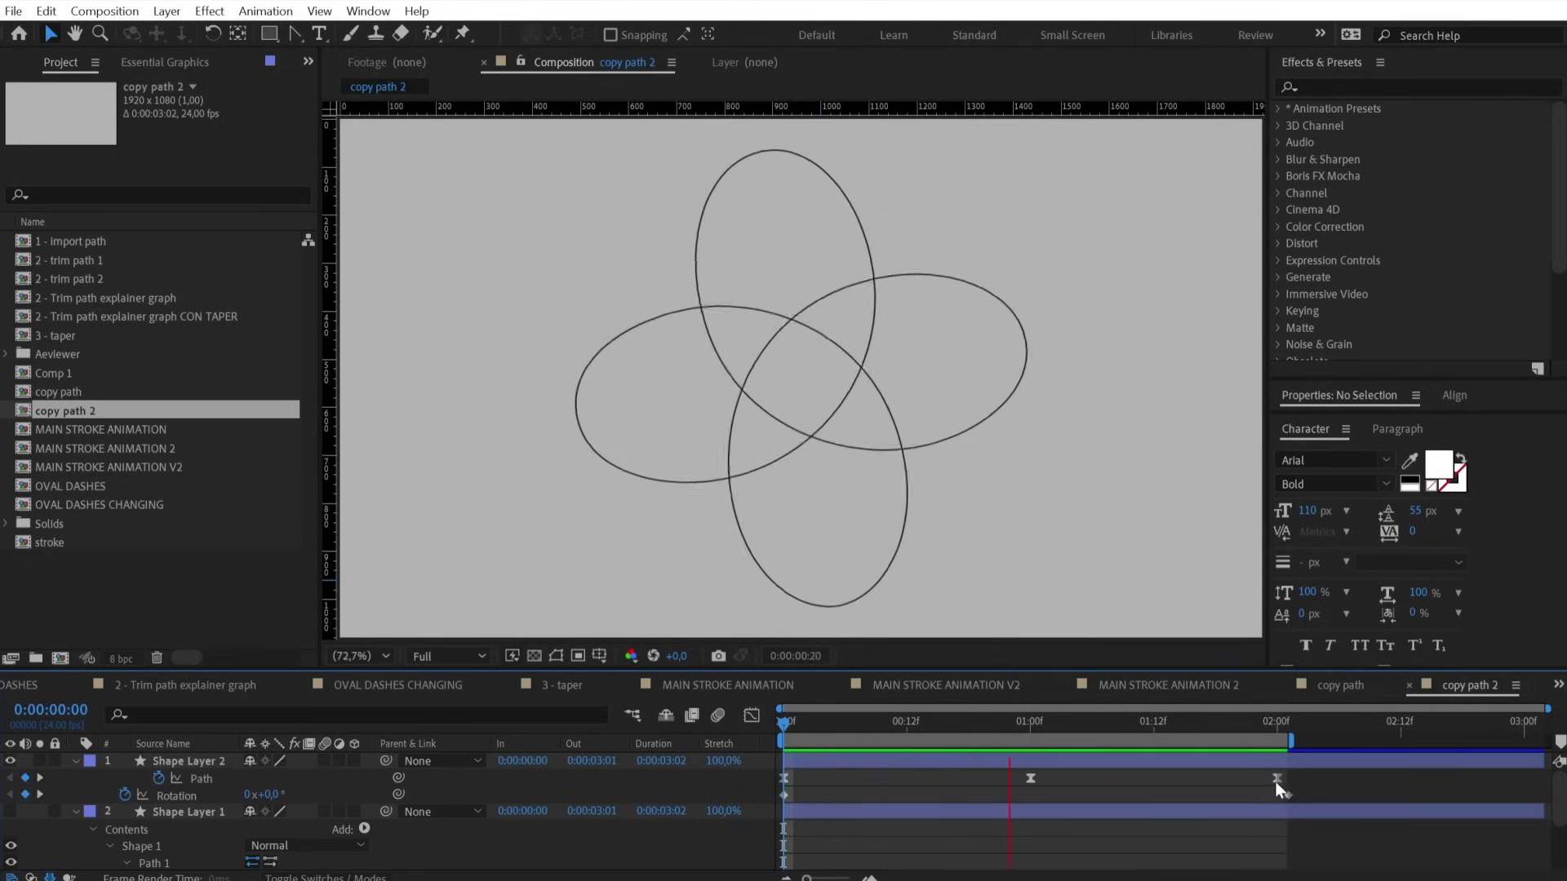
click(1277, 781)
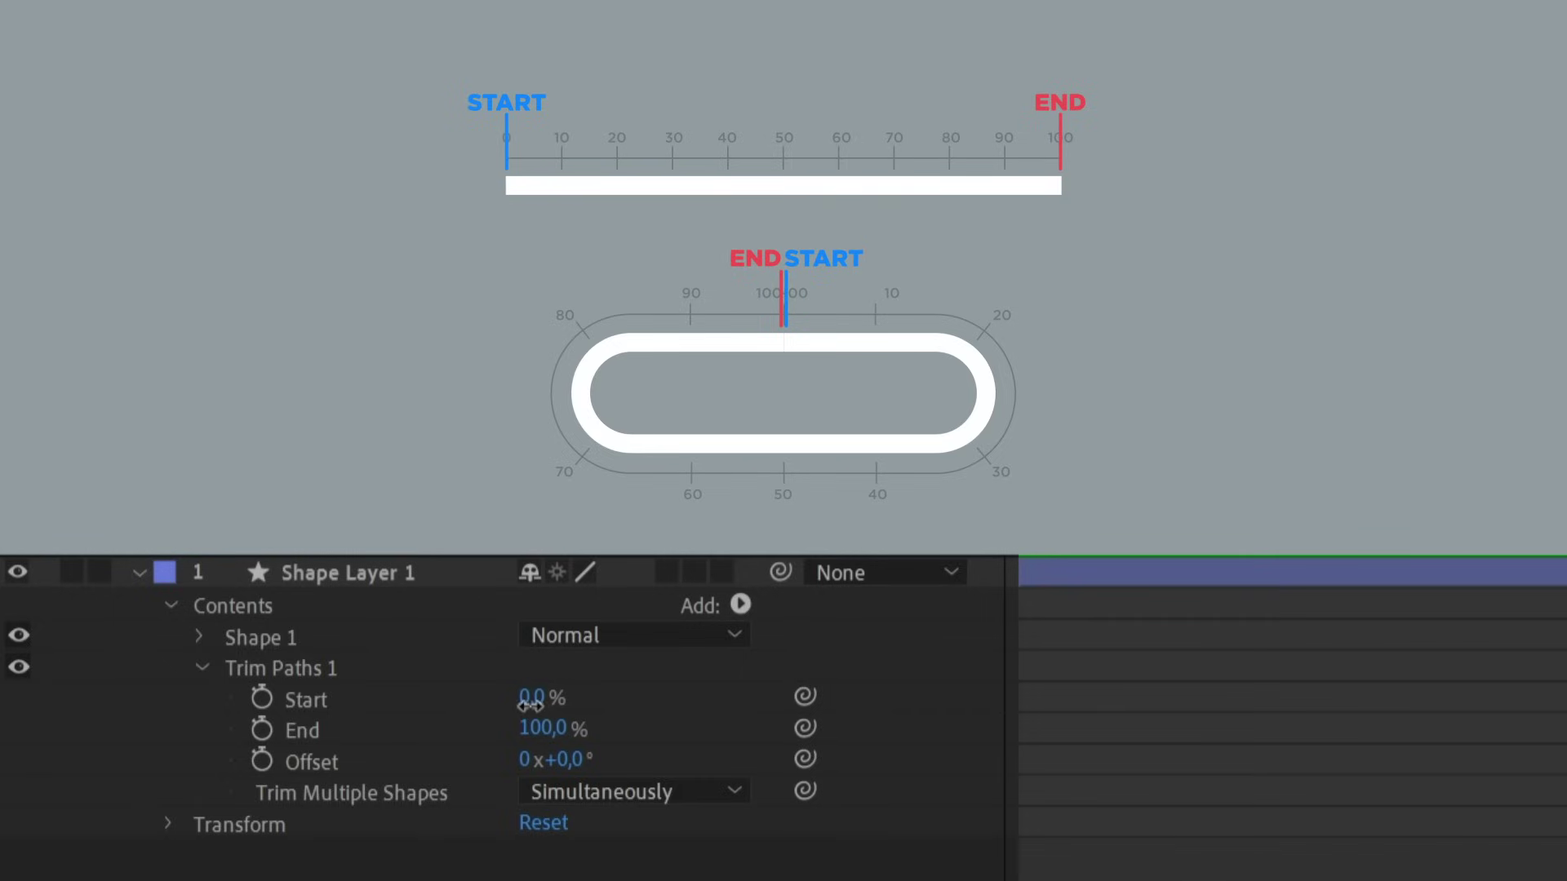
Try Trim Paths 1 on Shape Layer 1 with Start at 50%, and set Start to 10% and End to 60%.
drag(532, 708, 621, 705)
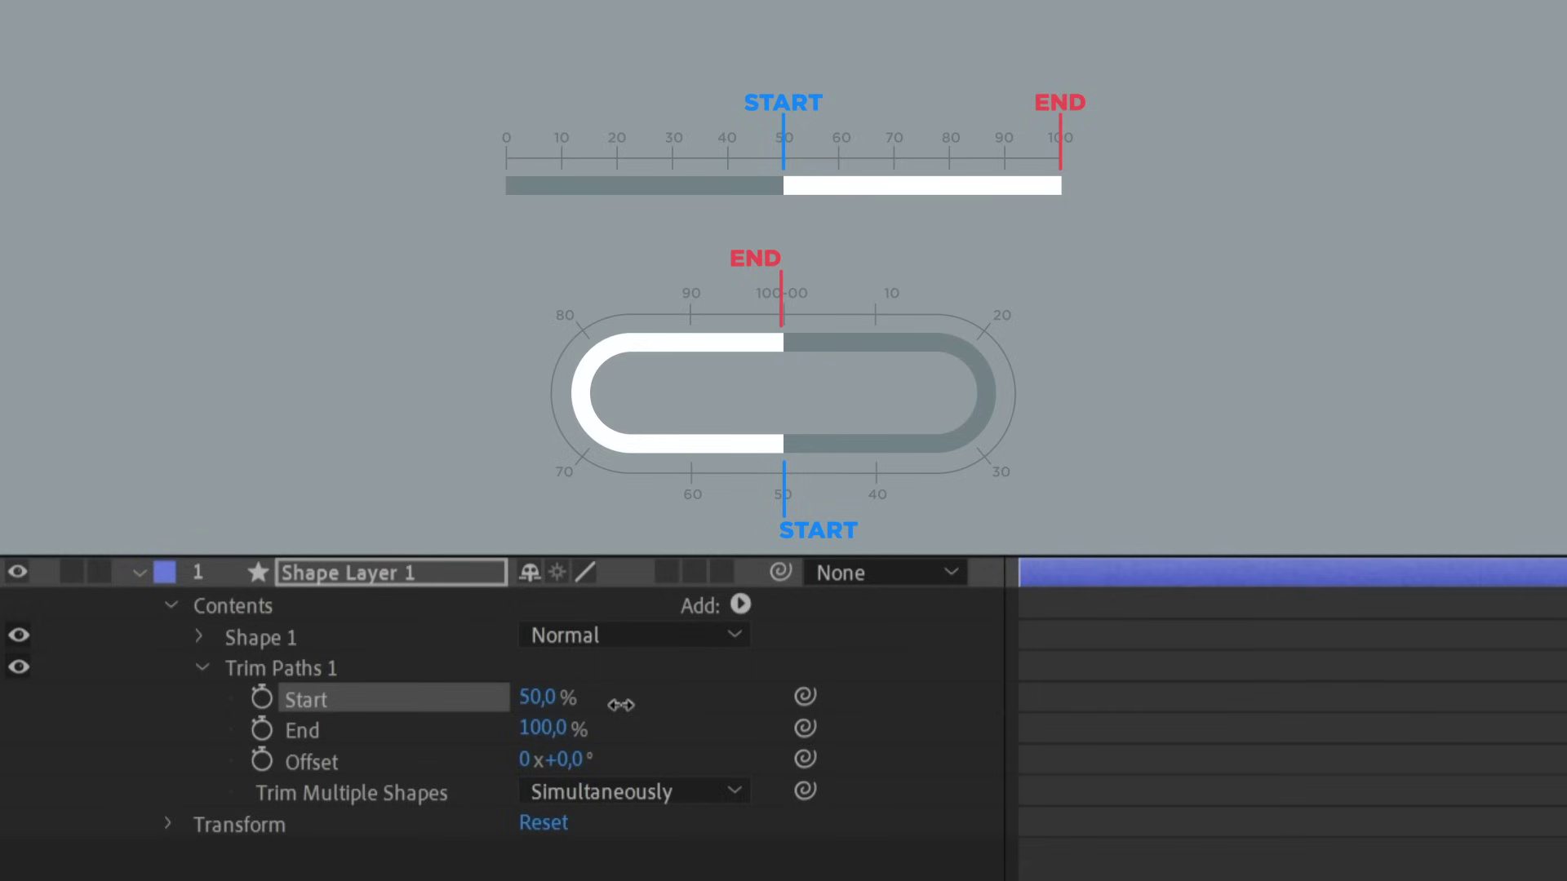
drag(621, 706, 486, 727)
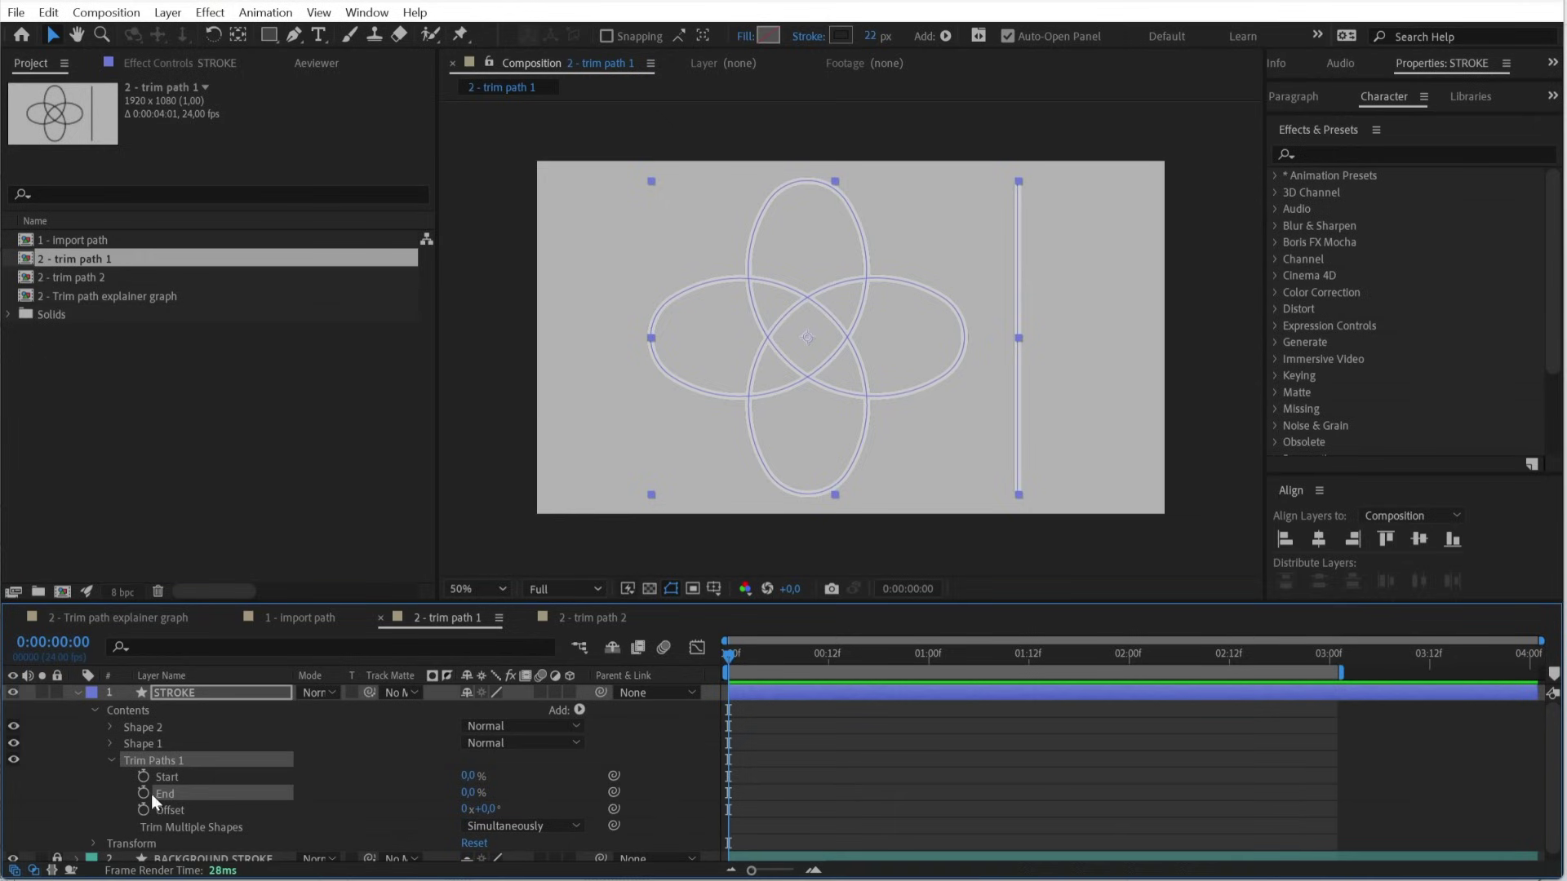
Keyframe the STROKE layer's Trim Paths End at 0% at 0 seconds and 100% at 2 seconds.
click(147, 794)
drag(767, 652, 1133, 673)
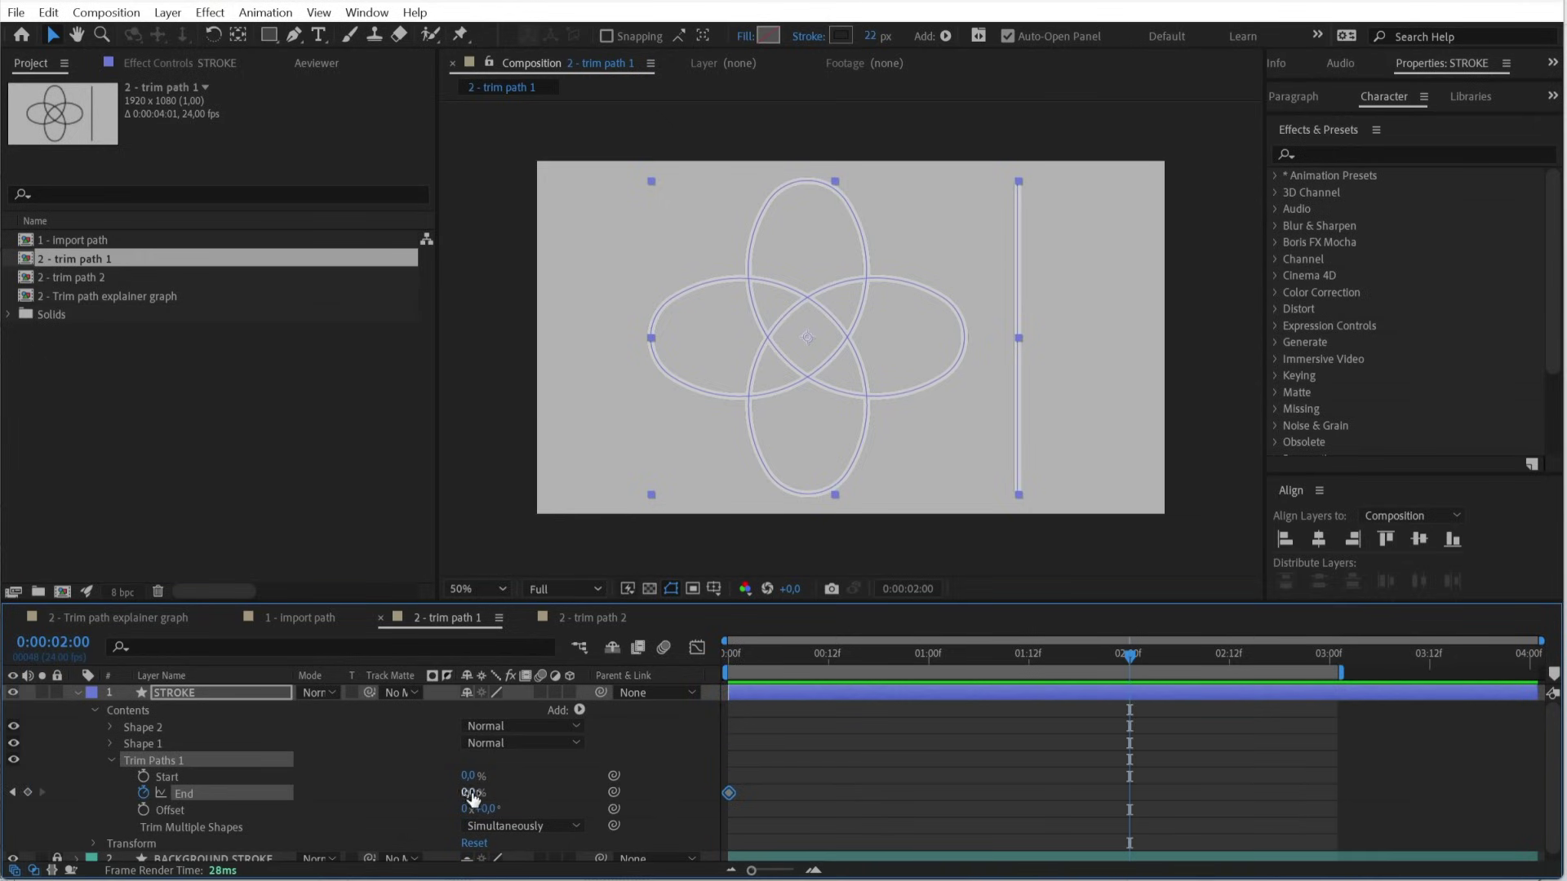
drag(472, 796, 554, 795)
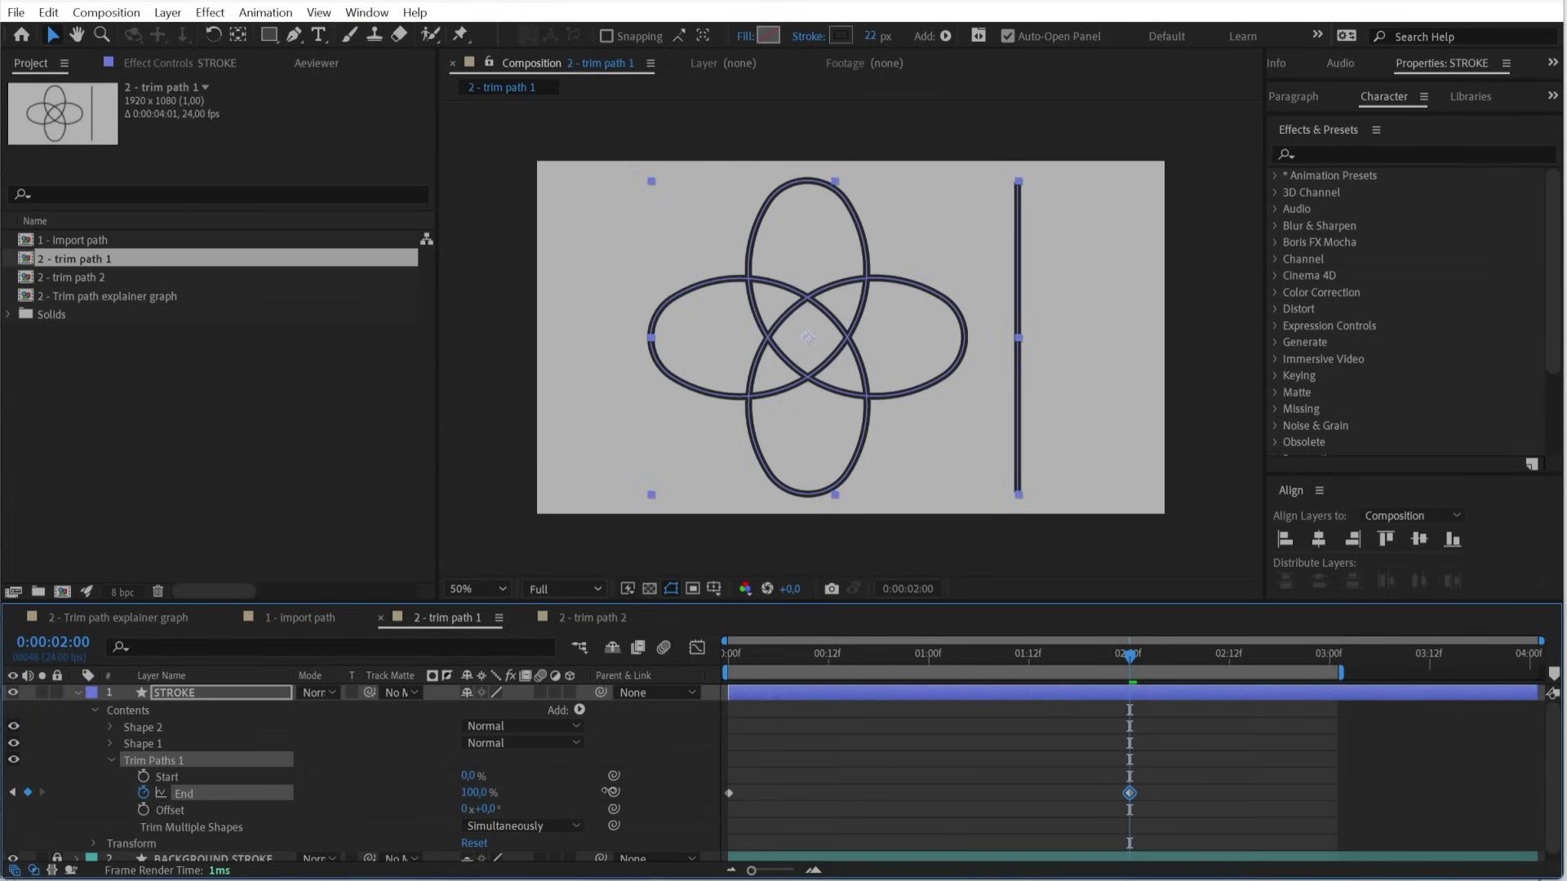
Keyframe the STROKE layer's Trim Paths Start at 0% at 0 seconds and 100% at 2 seconds.
click(731, 677)
click(143, 777)
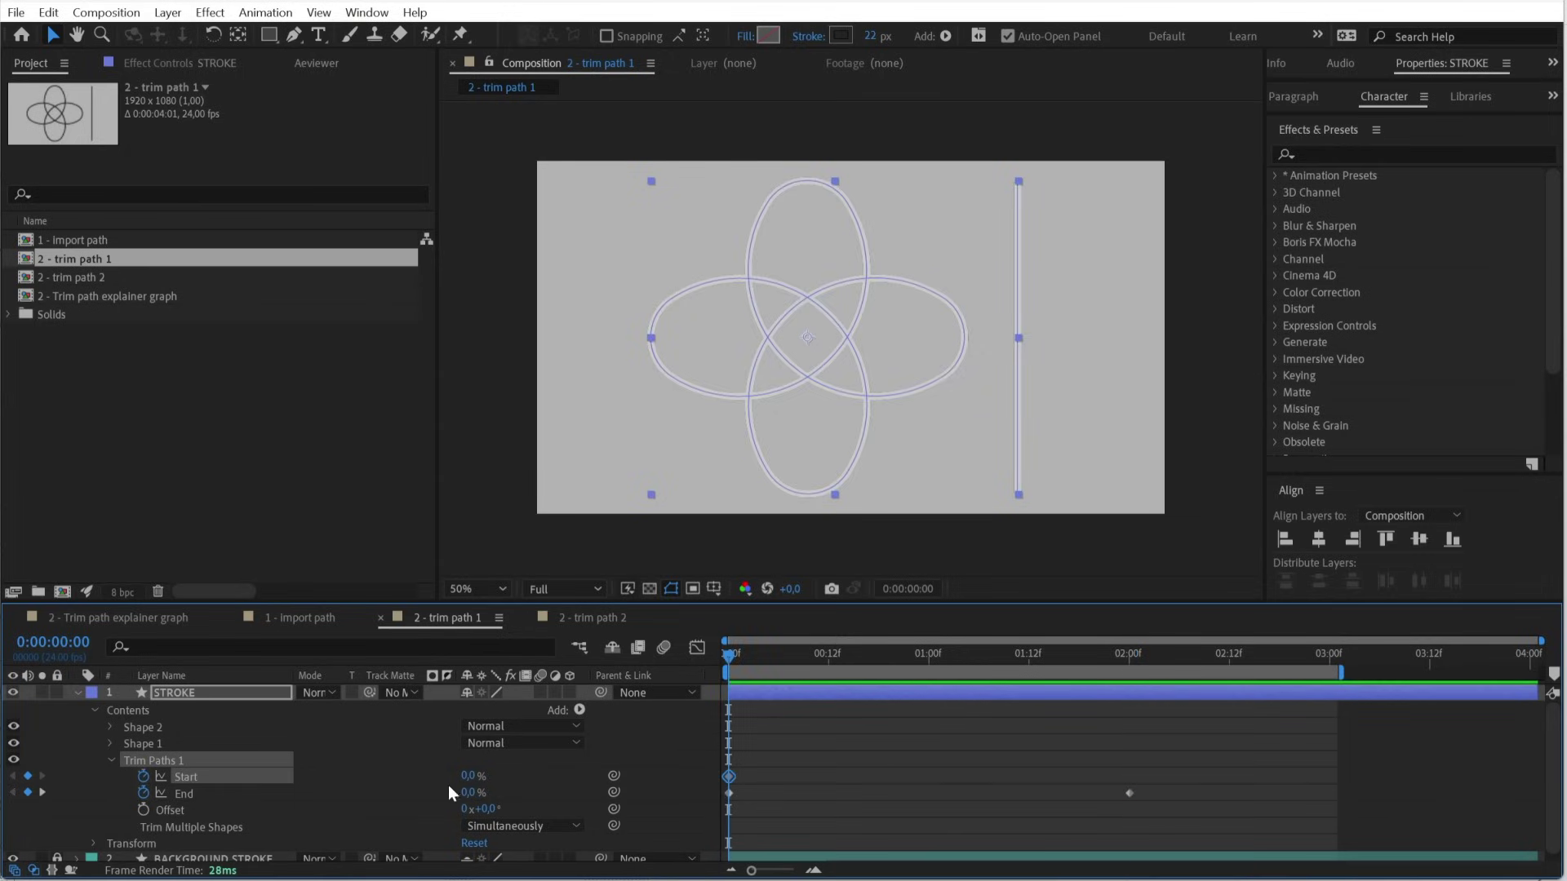
click(1131, 660)
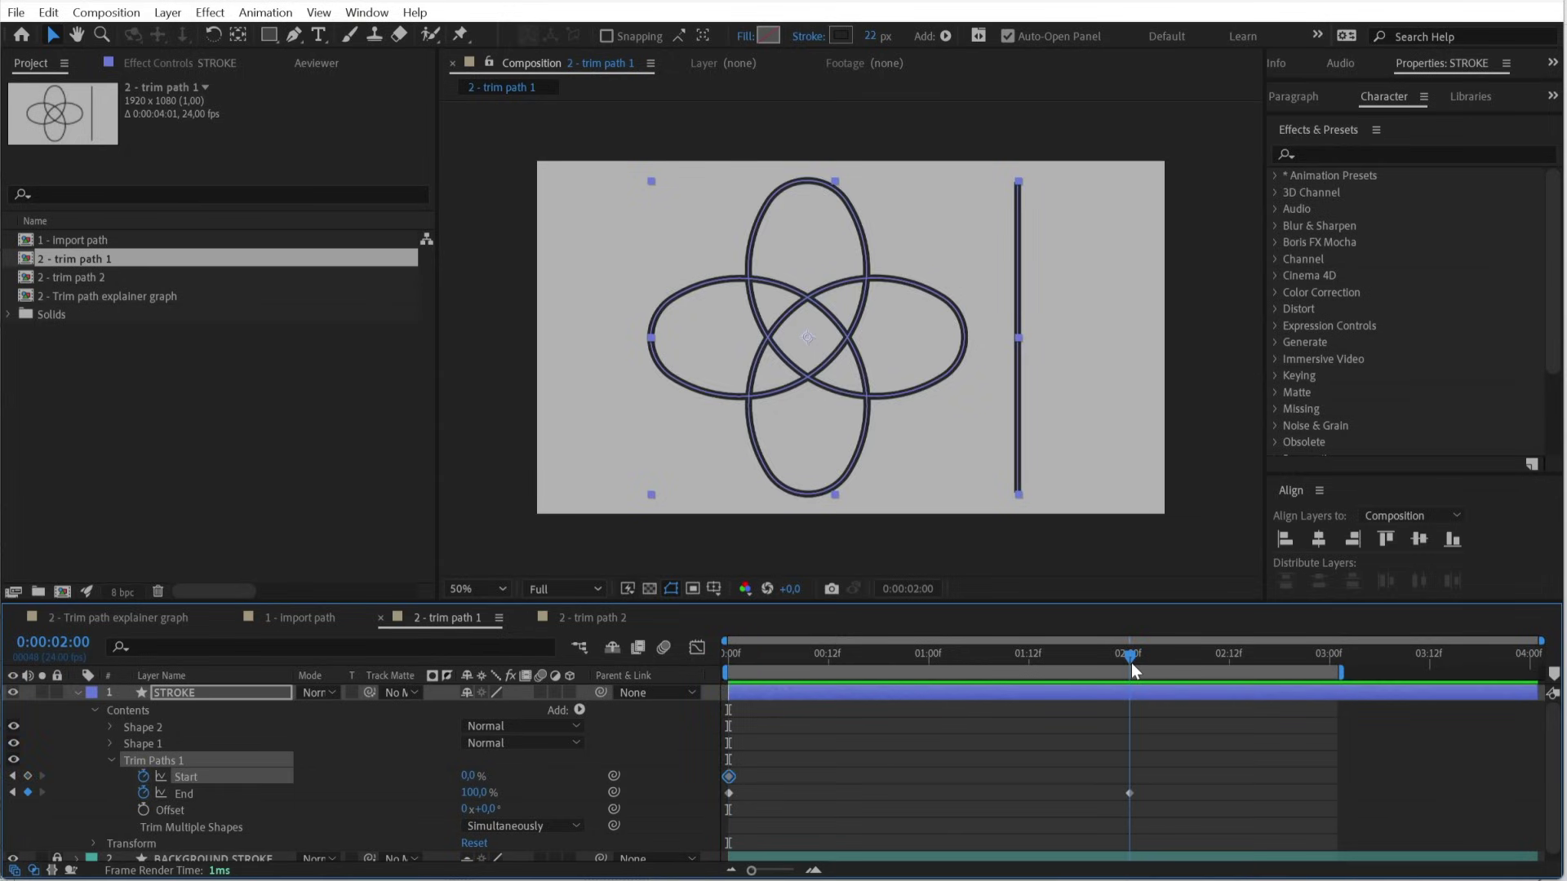
drag(474, 780, 583, 780)
Preview the trim path animation from the beginning.
click(714, 661)
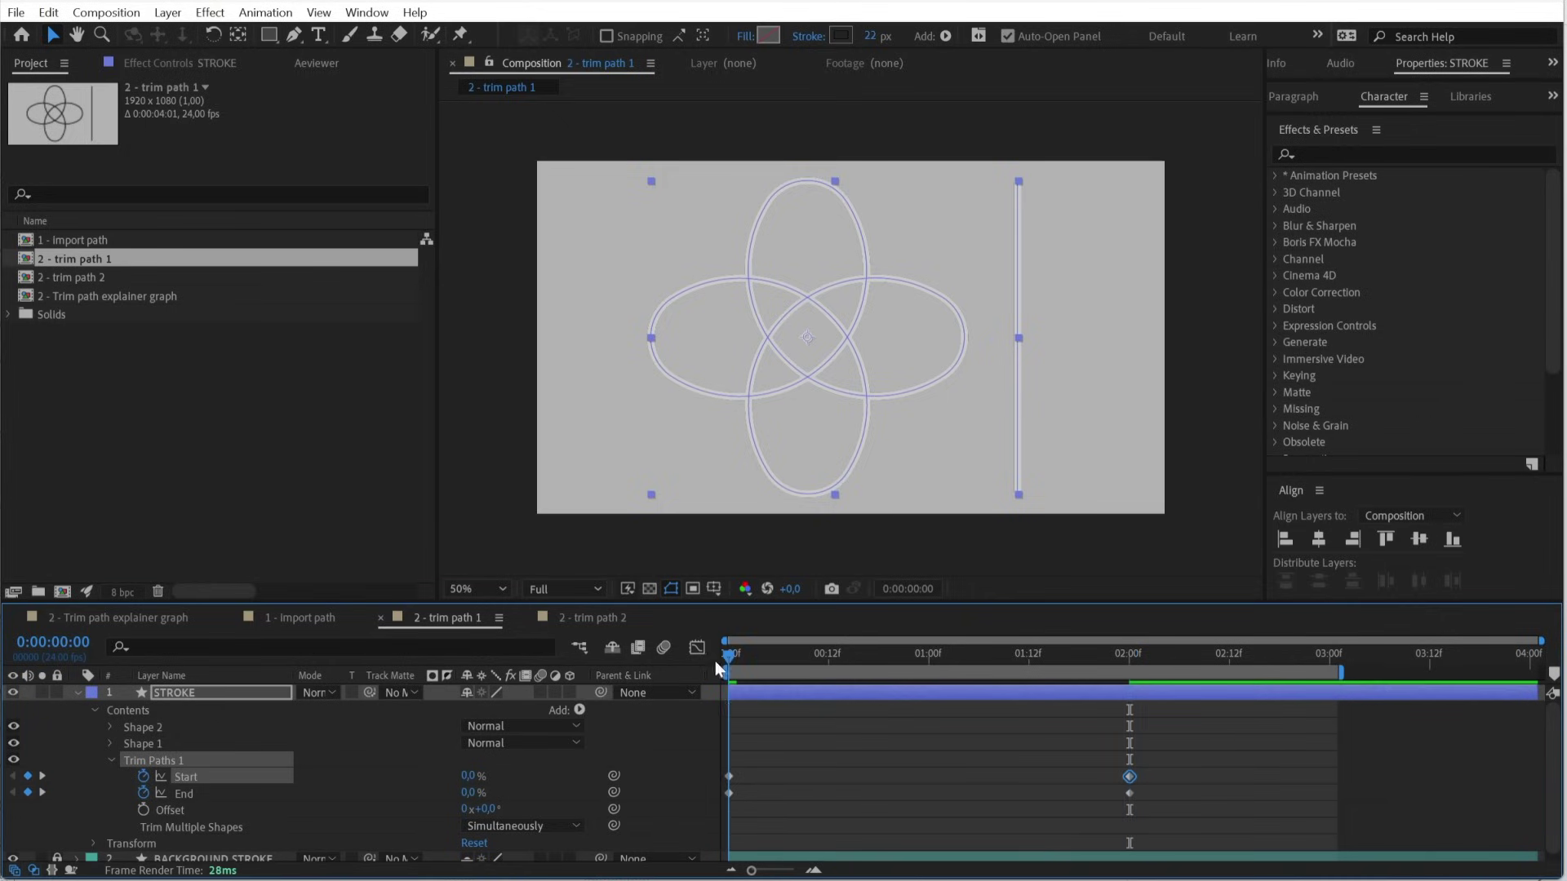
key(space)
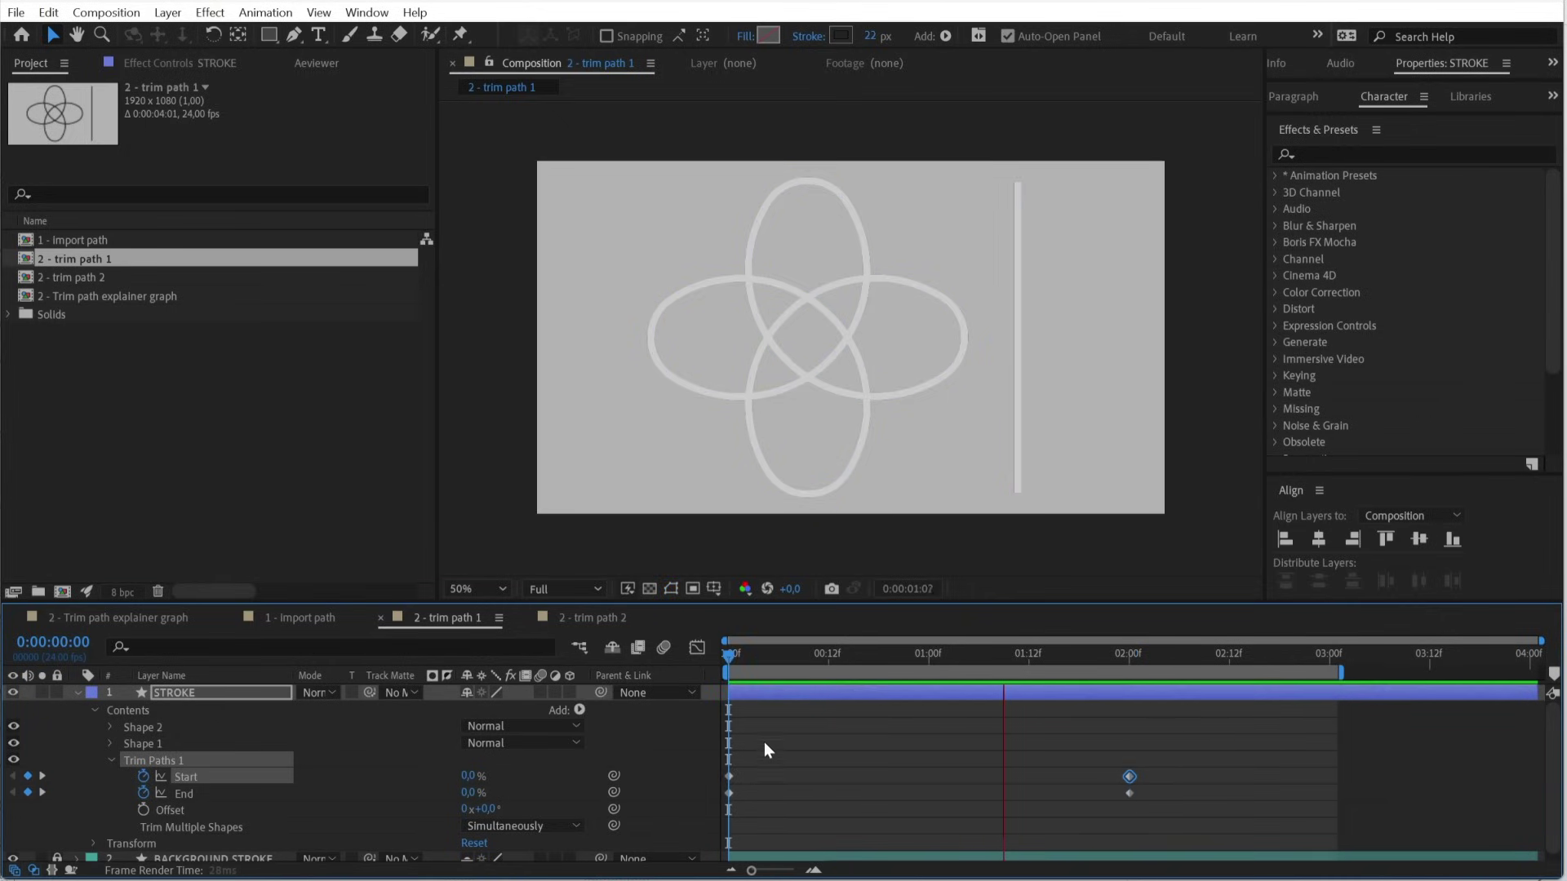
key(space)
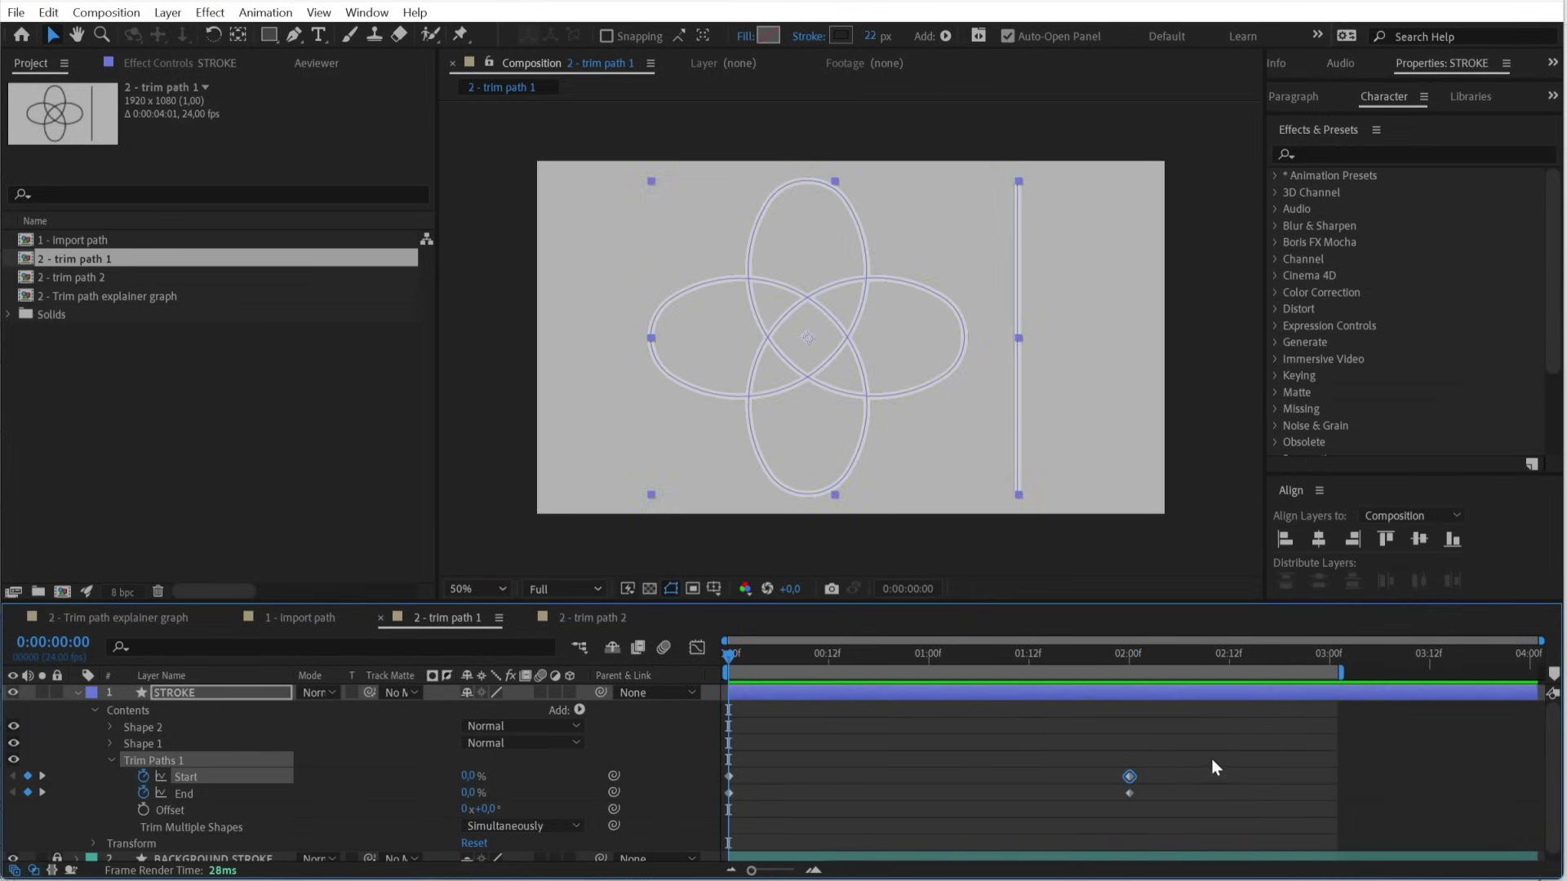
Try delaying both Start keyframes by about one second, preview the offset, and move them back to begin at 0 seconds.
mouse_move(1211, 757)
mouse_down()
mouse_move(720, 781)
mouse_move(942, 782)
mouse_up()
key(space)
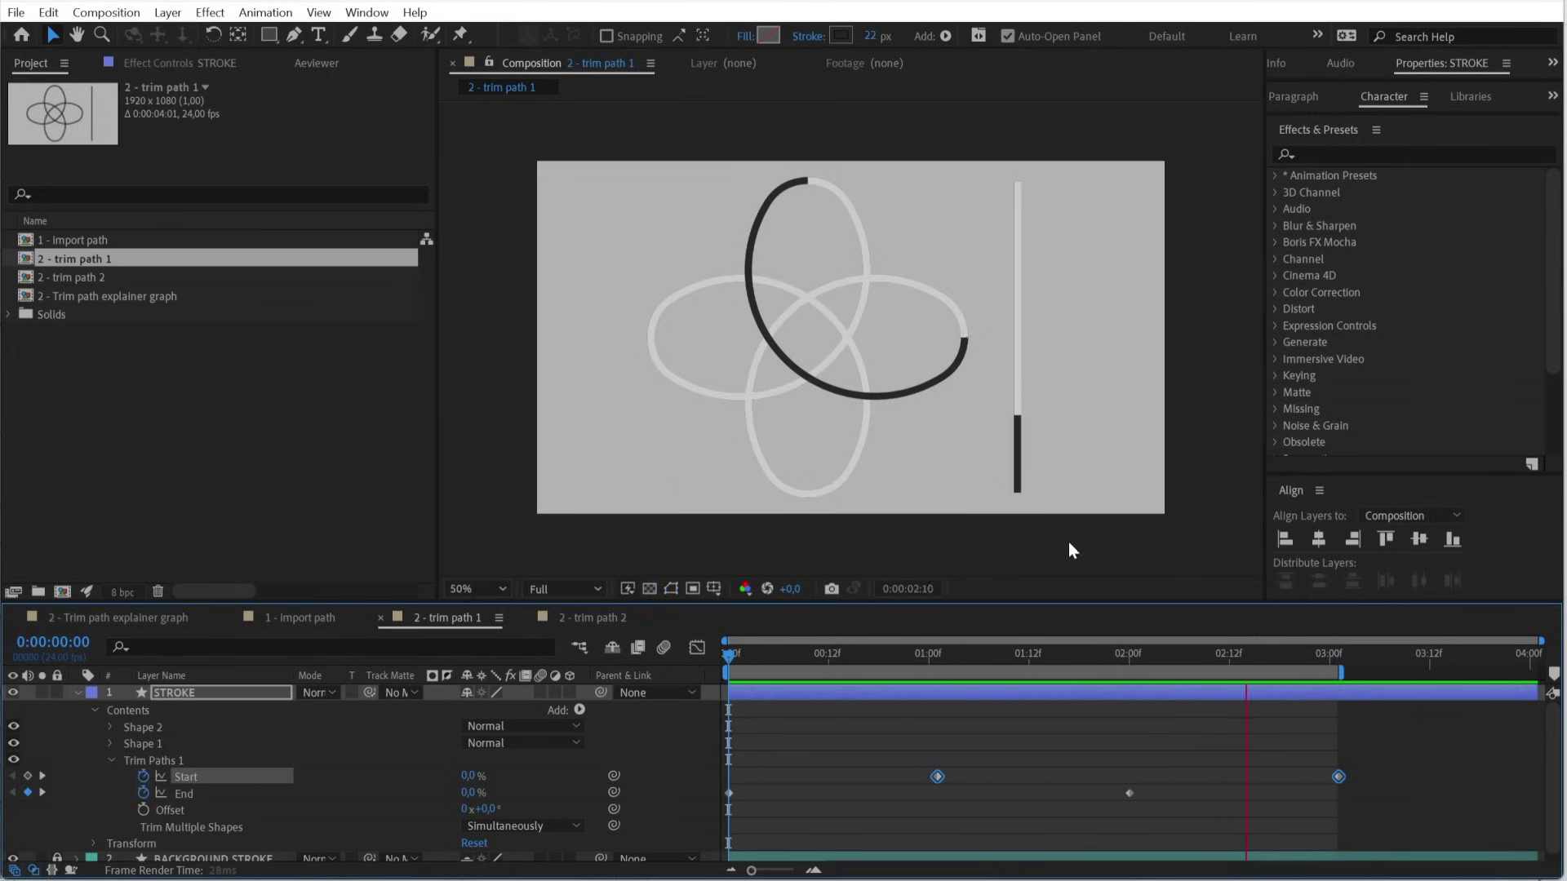
click(1143, 658)
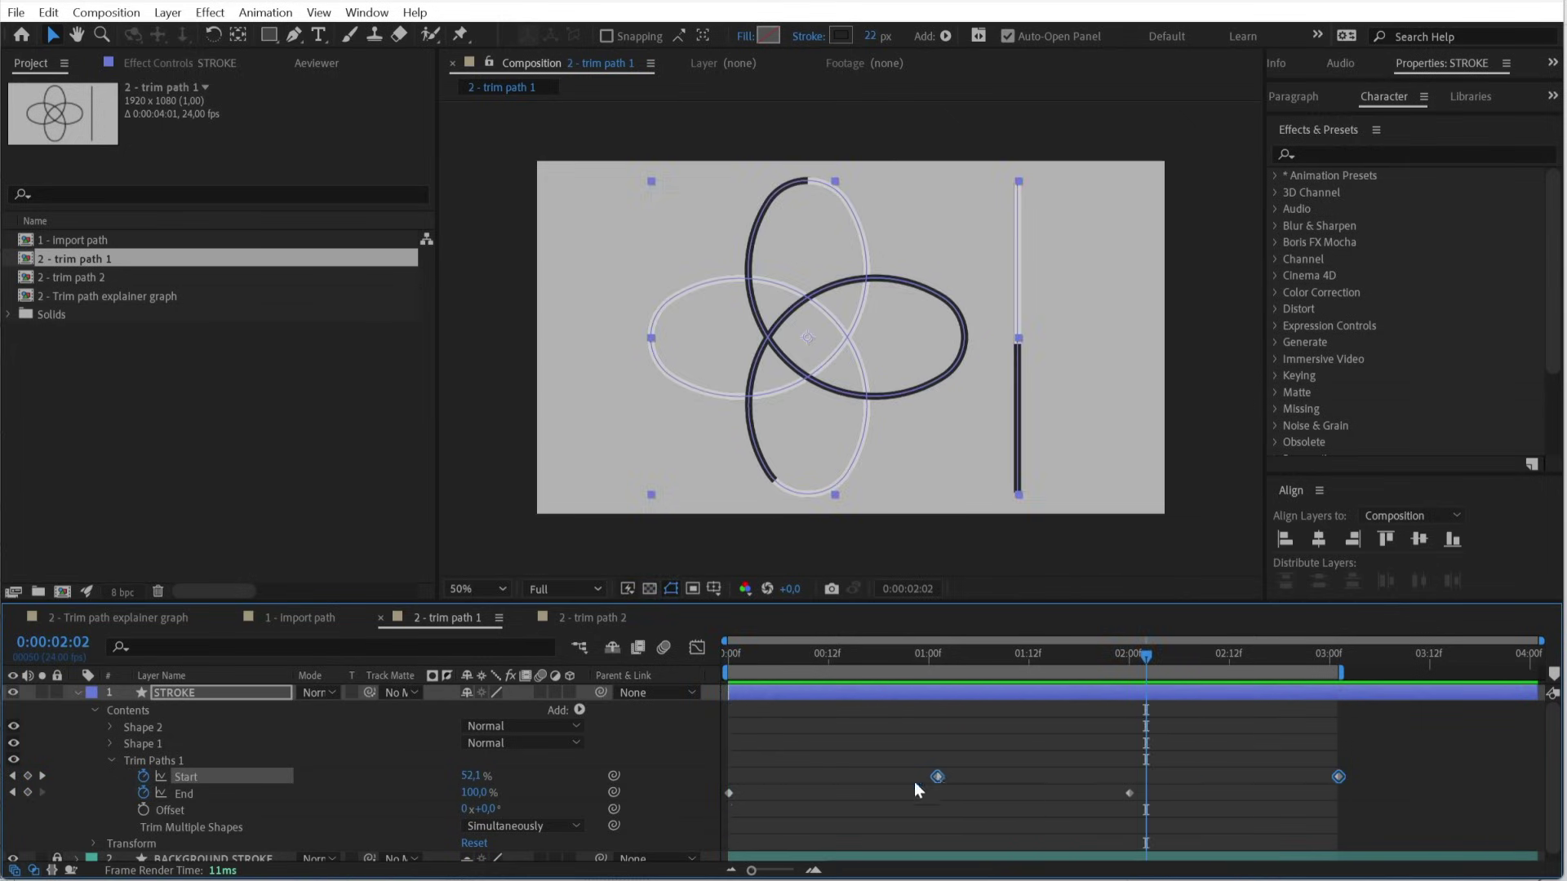
drag(938, 777, 730, 779)
Apply Easy Ease to all Start and End keyframes of the STROKE layer in the Graph Editor.
mouse_move(1165, 749)
mouse_down()
mouse_move(792, 805)
mouse_move(808, 803)
mouse_up()
click(697, 647)
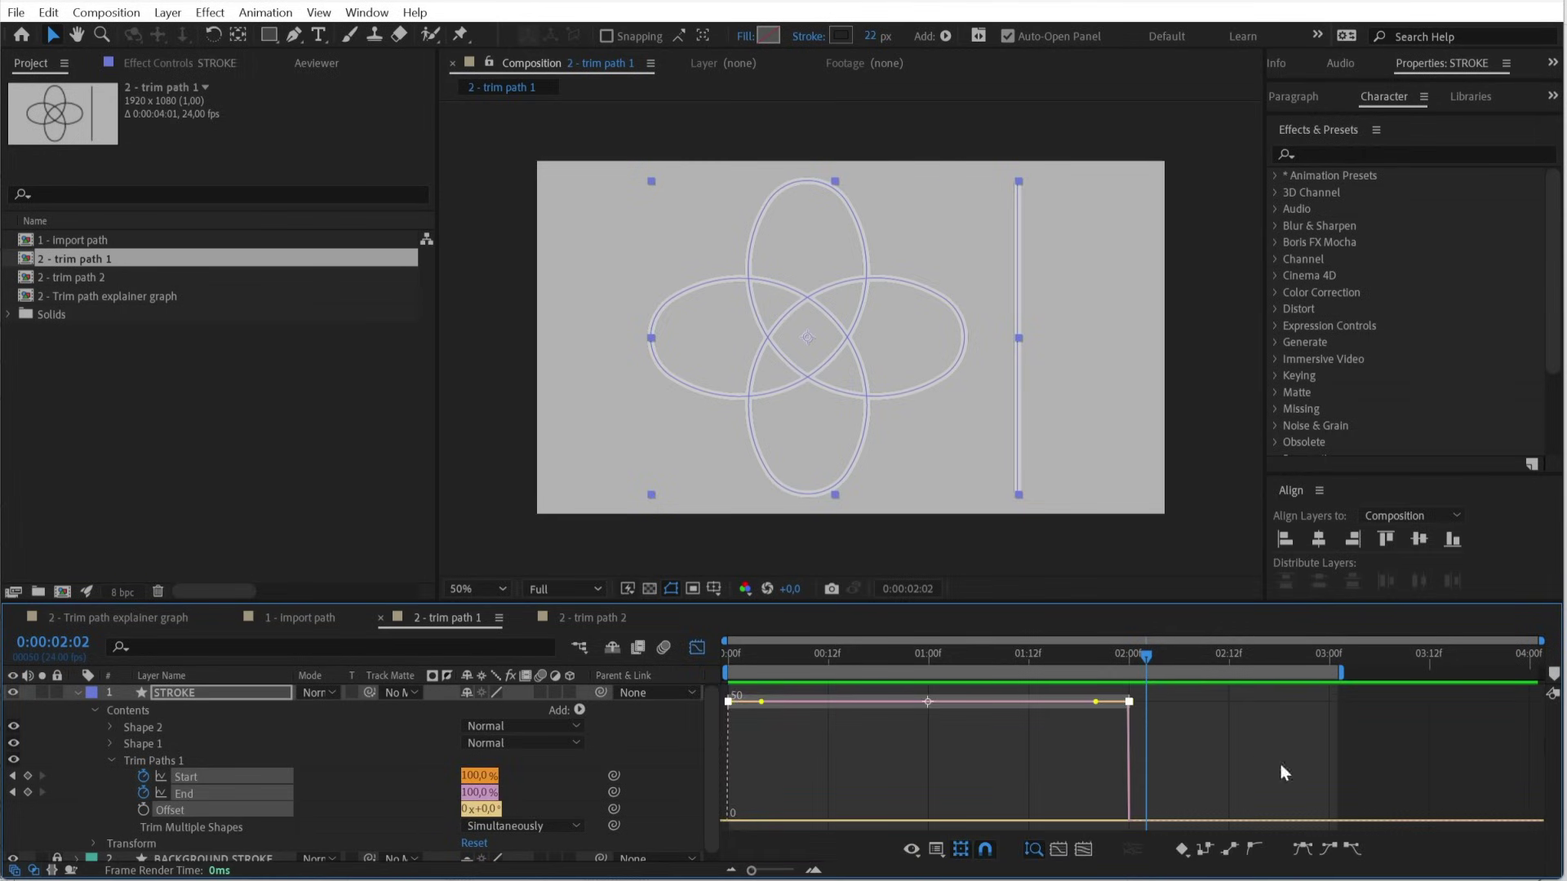
click(1303, 851)
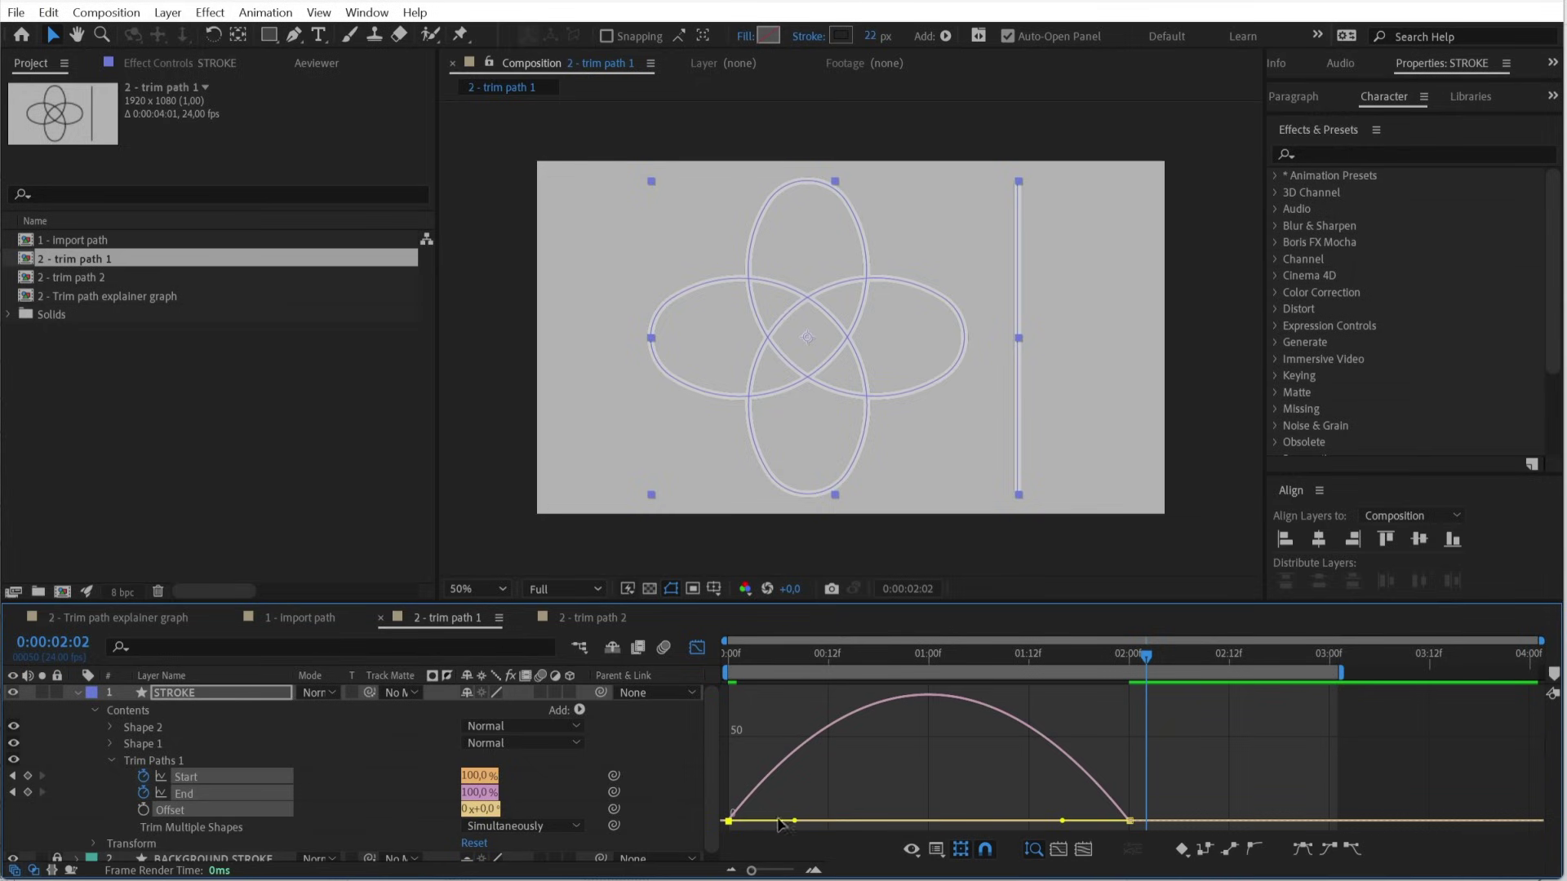
Shape the speed curves so End is fastest near the last keyframe and Start is fastest near the first.
drag(811, 820, 863, 824)
drag(1061, 821, 1111, 826)
click(913, 820)
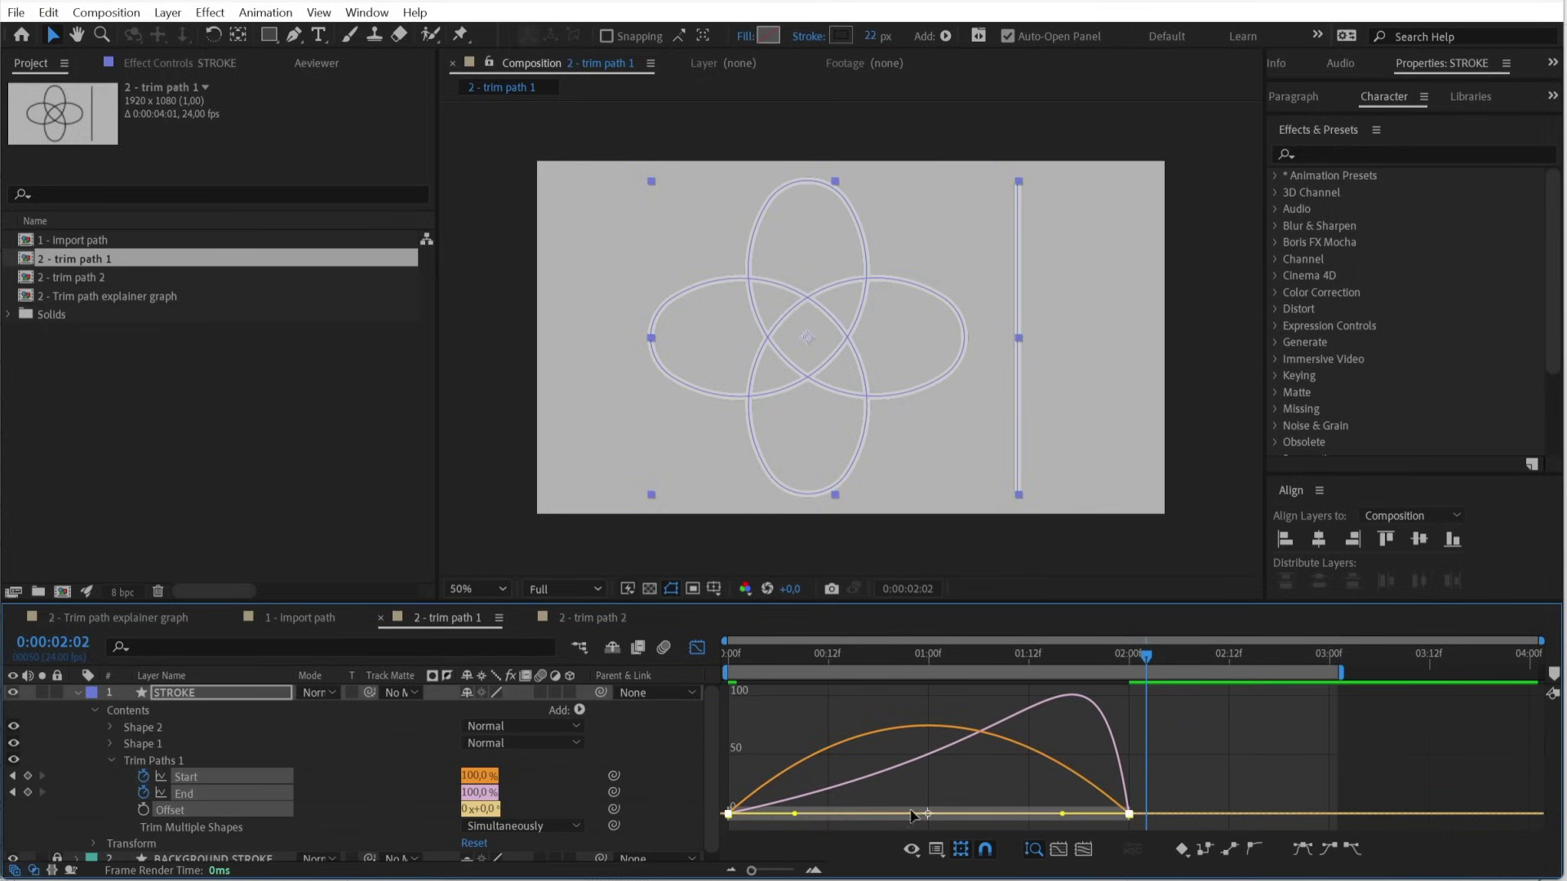
drag(798, 819, 741, 816)
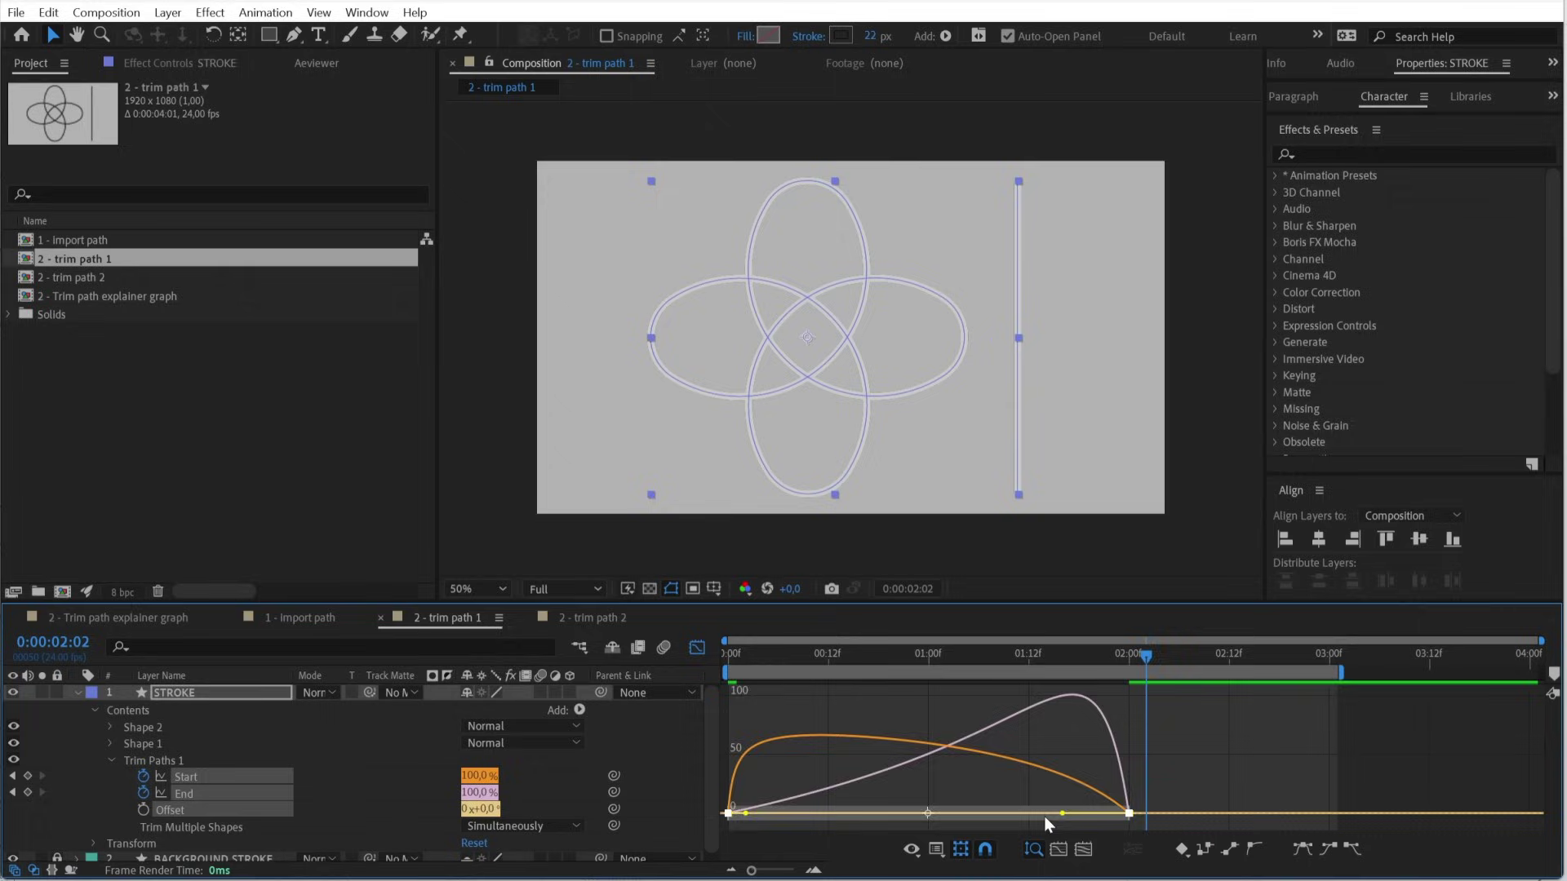
drag(1061, 816, 1005, 820)
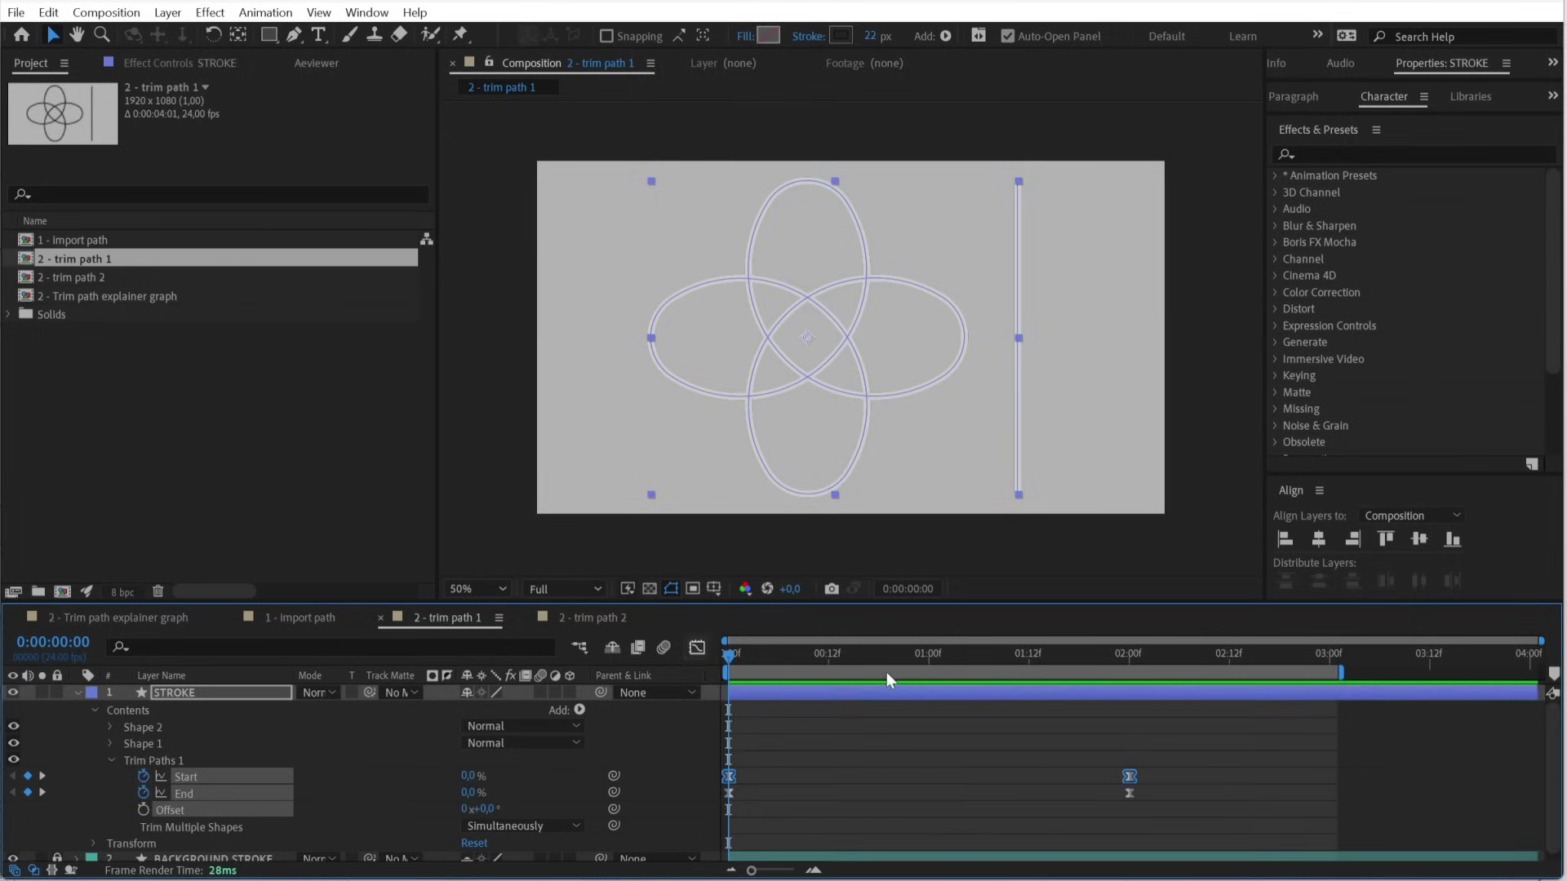
Move the last Start and End keyframes to 3 seconds and preview the eased stroke.
mouse_move(1115, 762)
mouse_down()
mouse_move(1136, 796)
mouse_move(1329, 792)
mouse_up()
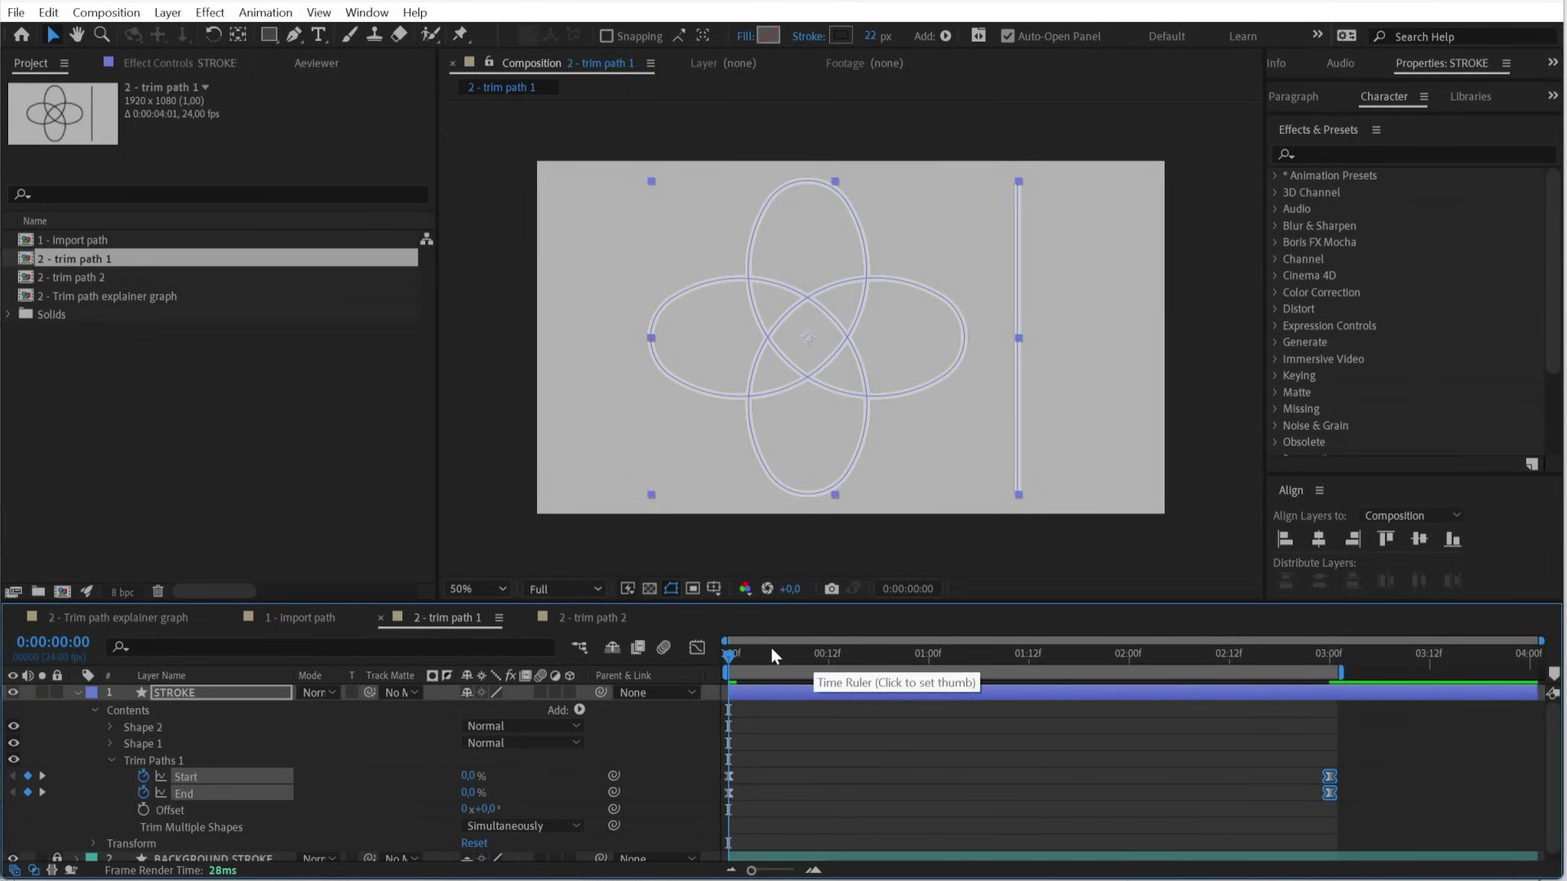
key(space)
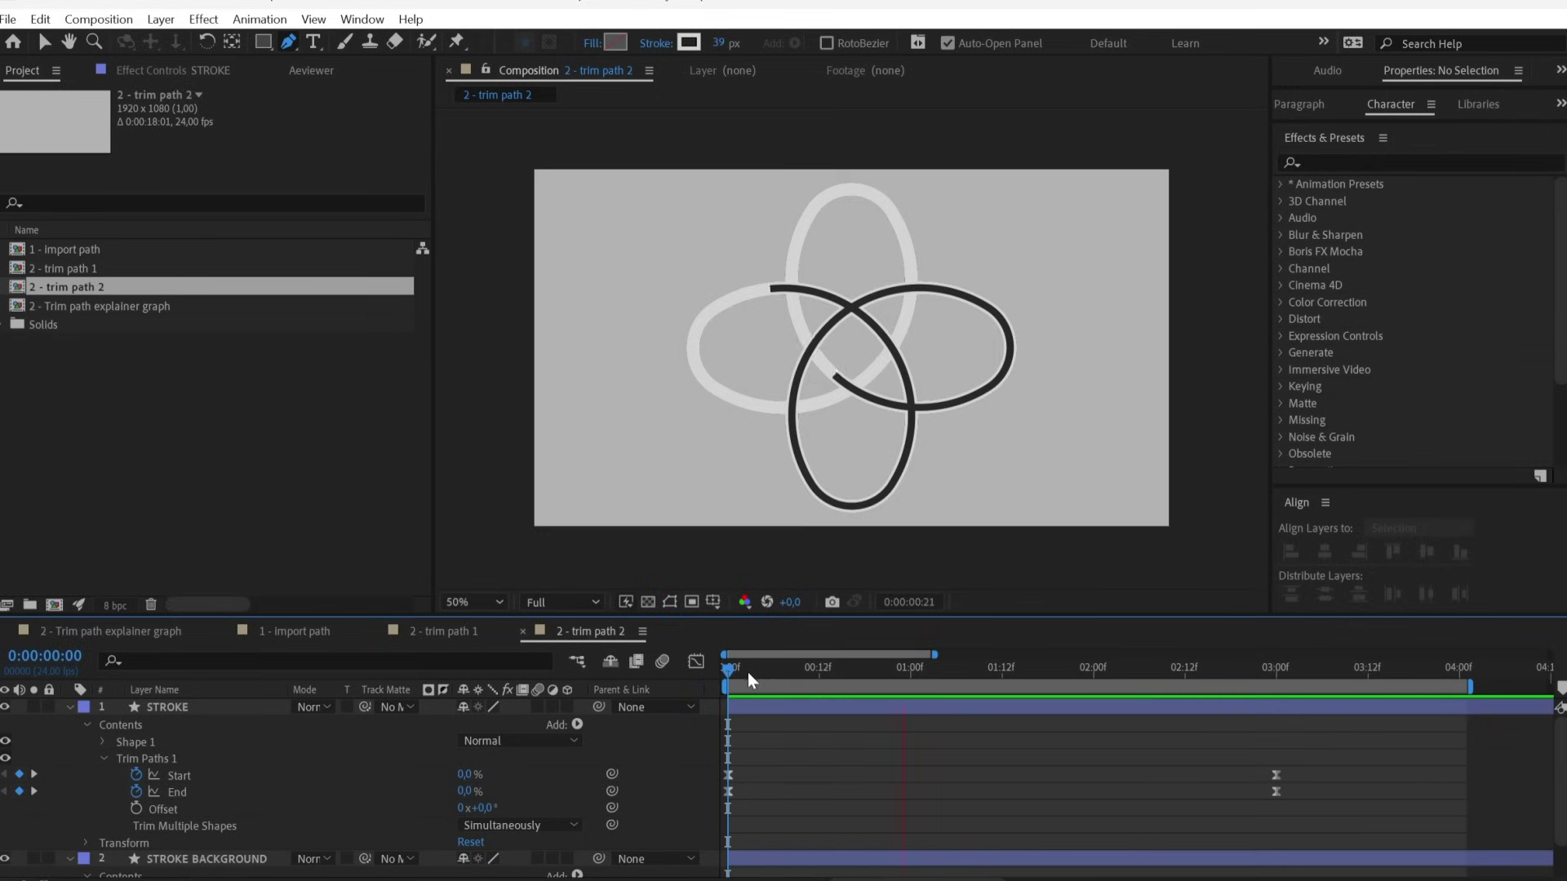
In the 2 - trim path 2 composition, set the STROKE layer's Trim Paths Start to 5% at 0 seconds.
key(space)
click(735, 707)
drag(464, 775, 470, 777)
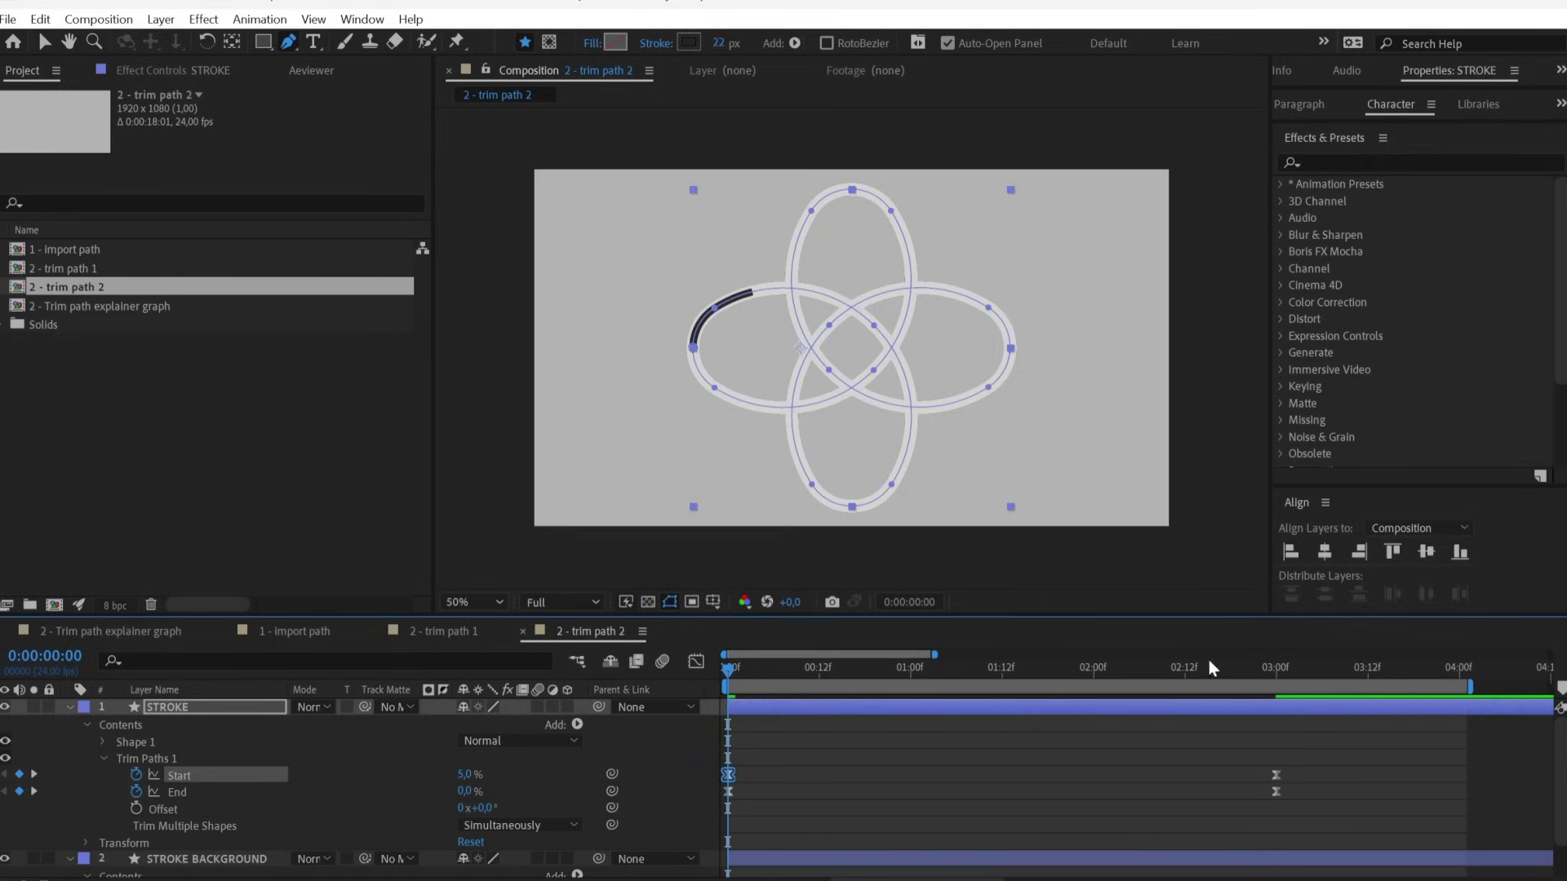
Set the STROKE layer's Trim Paths End to 95% at 3 seconds and preview the animation.
click(1277, 677)
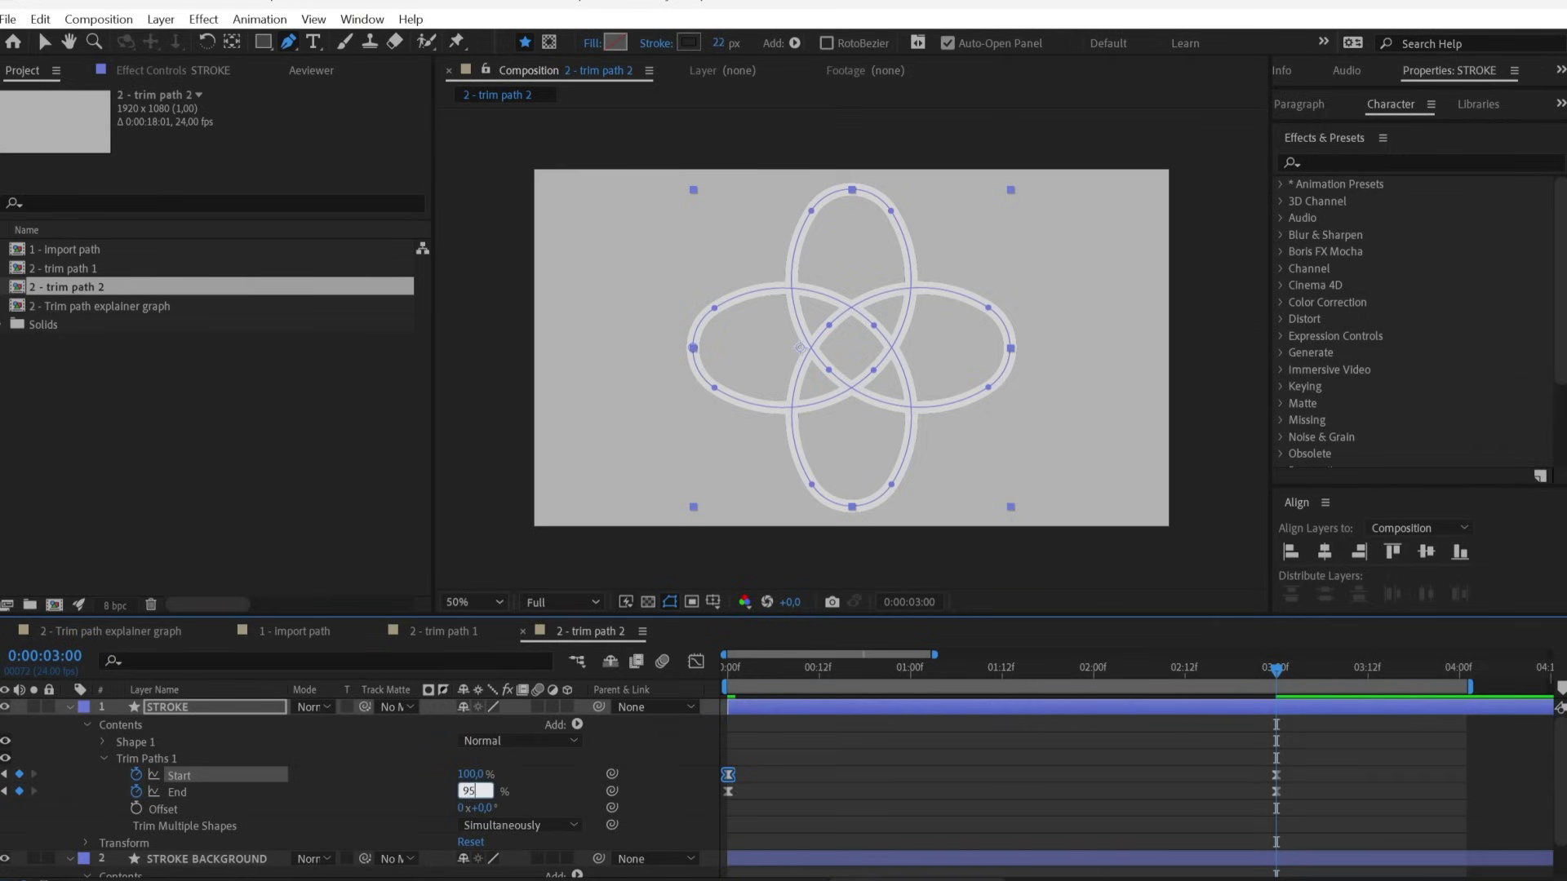
key(Return)
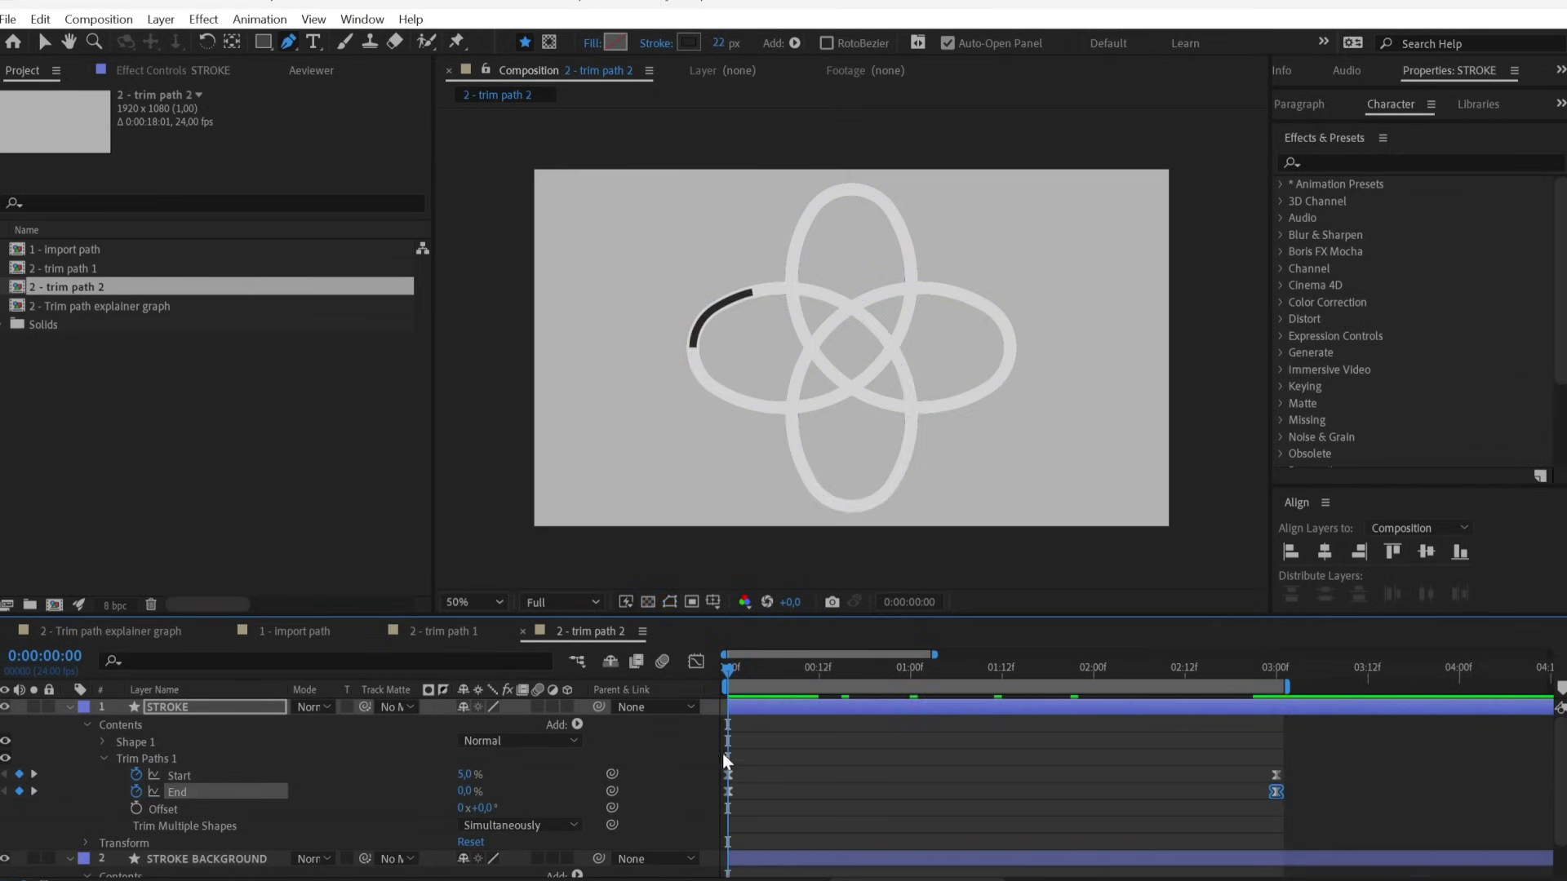
key(space)
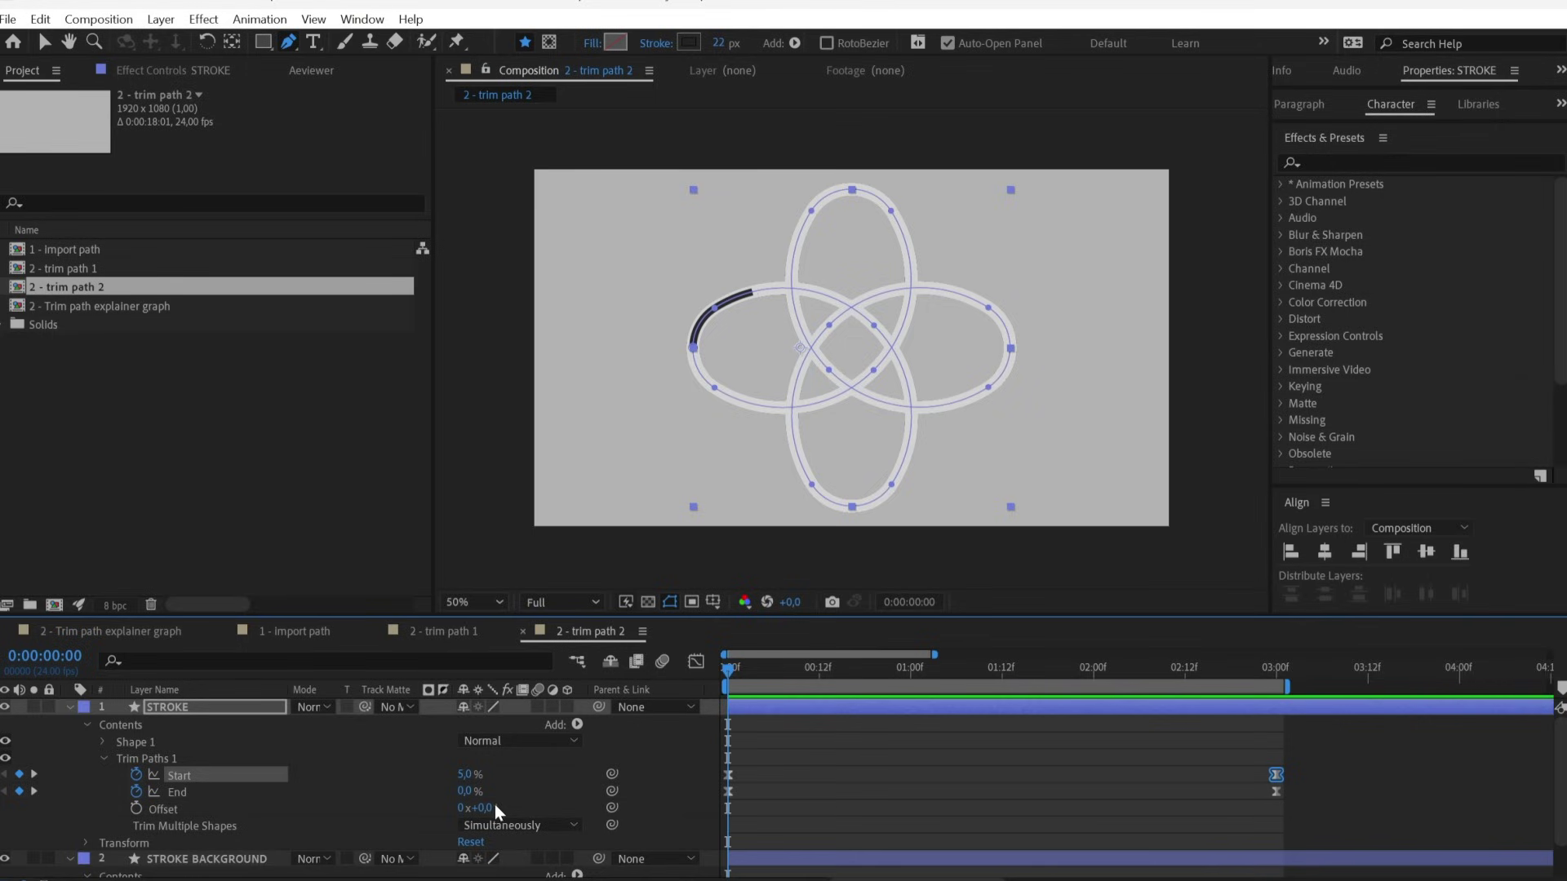
Keyframe the Trim Paths Offset at -10° at 0 seconds and adjust it to a higher angle at 3 seconds.
drag(495, 808, 475, 807)
click(254, 813)
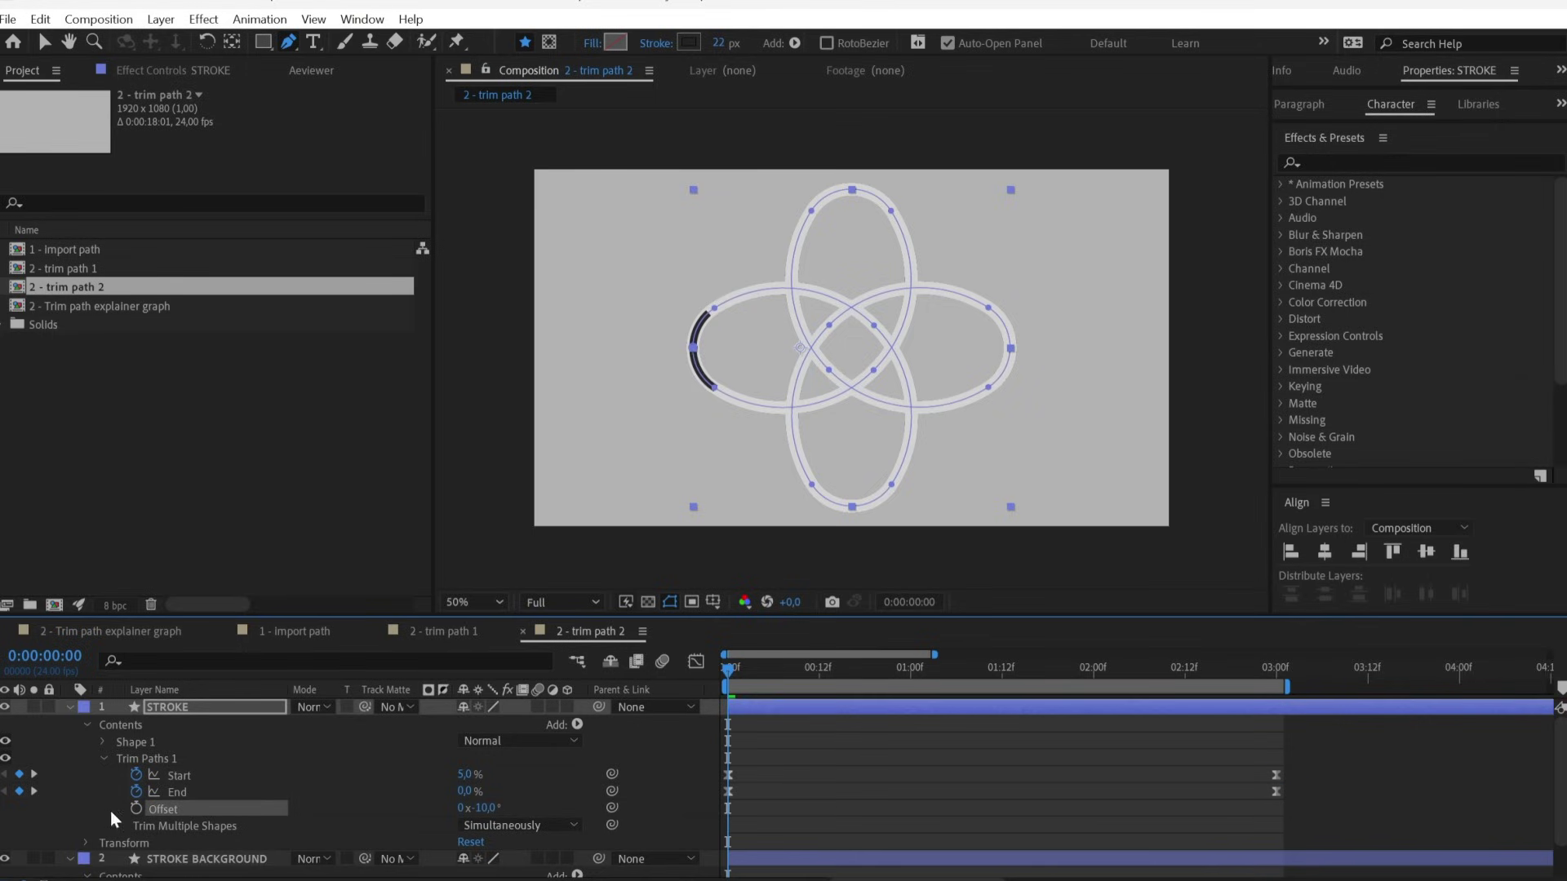
click(137, 808)
click(1275, 678)
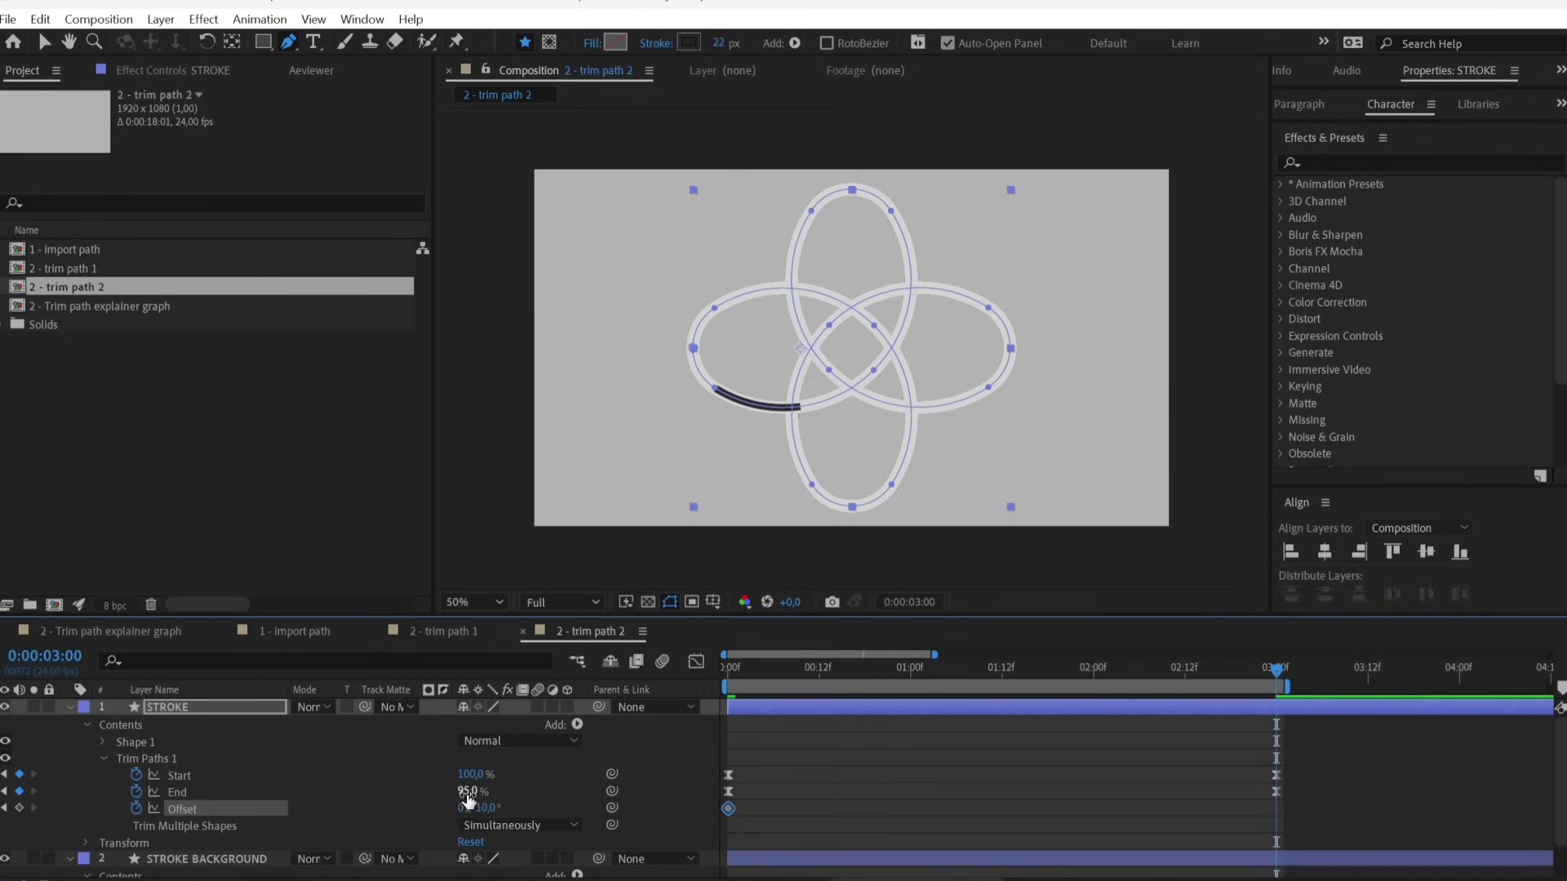
drag(485, 808, 491, 808)
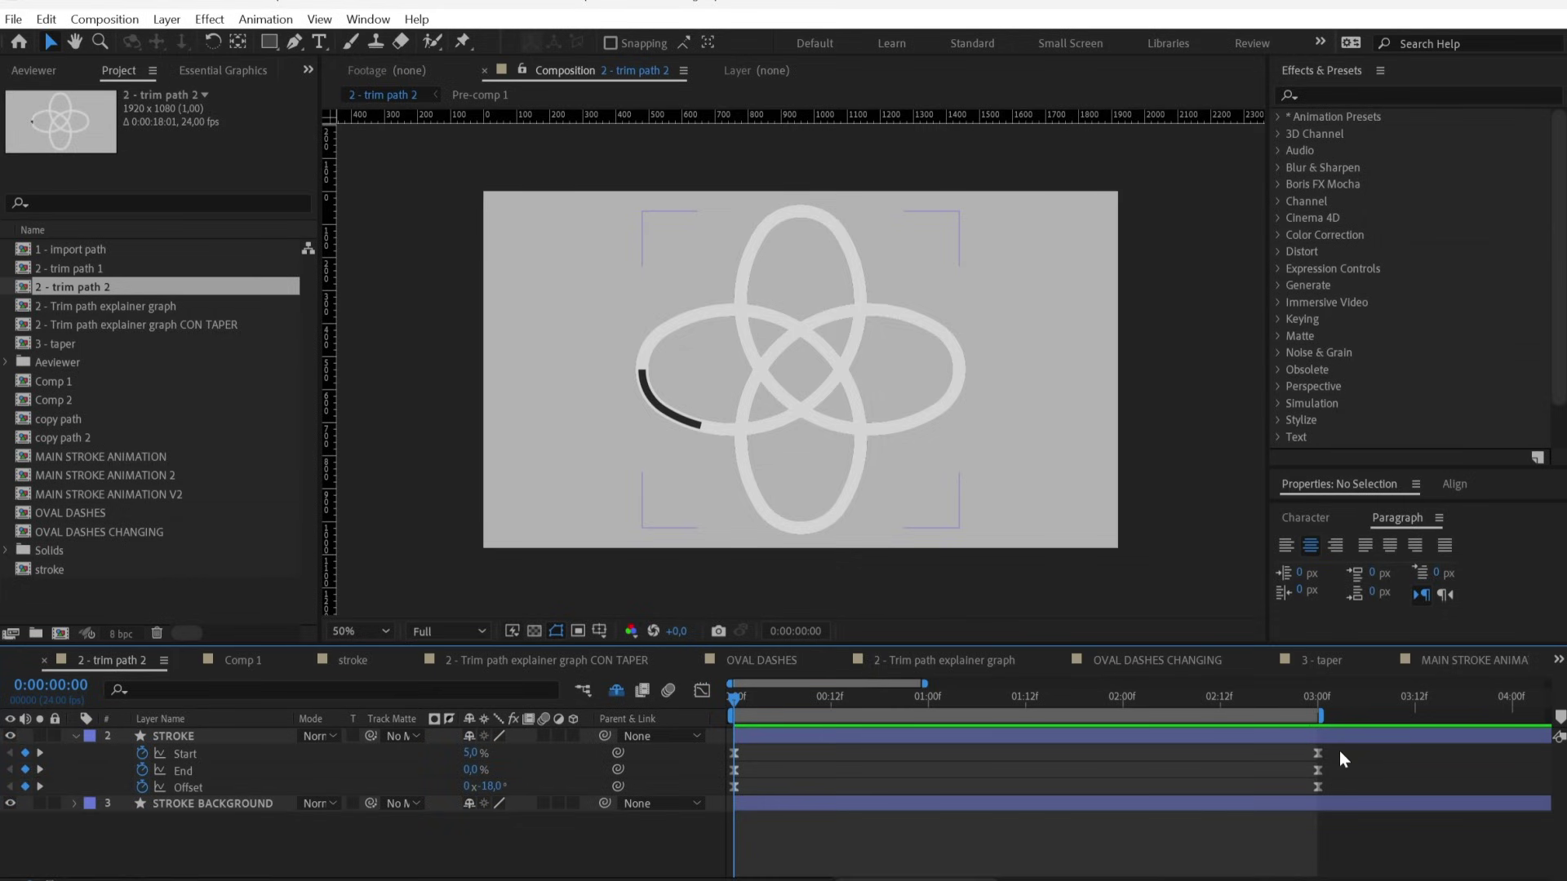
Delete all Start and End keyframes of the STROKE layer, keeping only the Offset keyframes.
drag(1339, 750, 723, 768)
key(Delete)
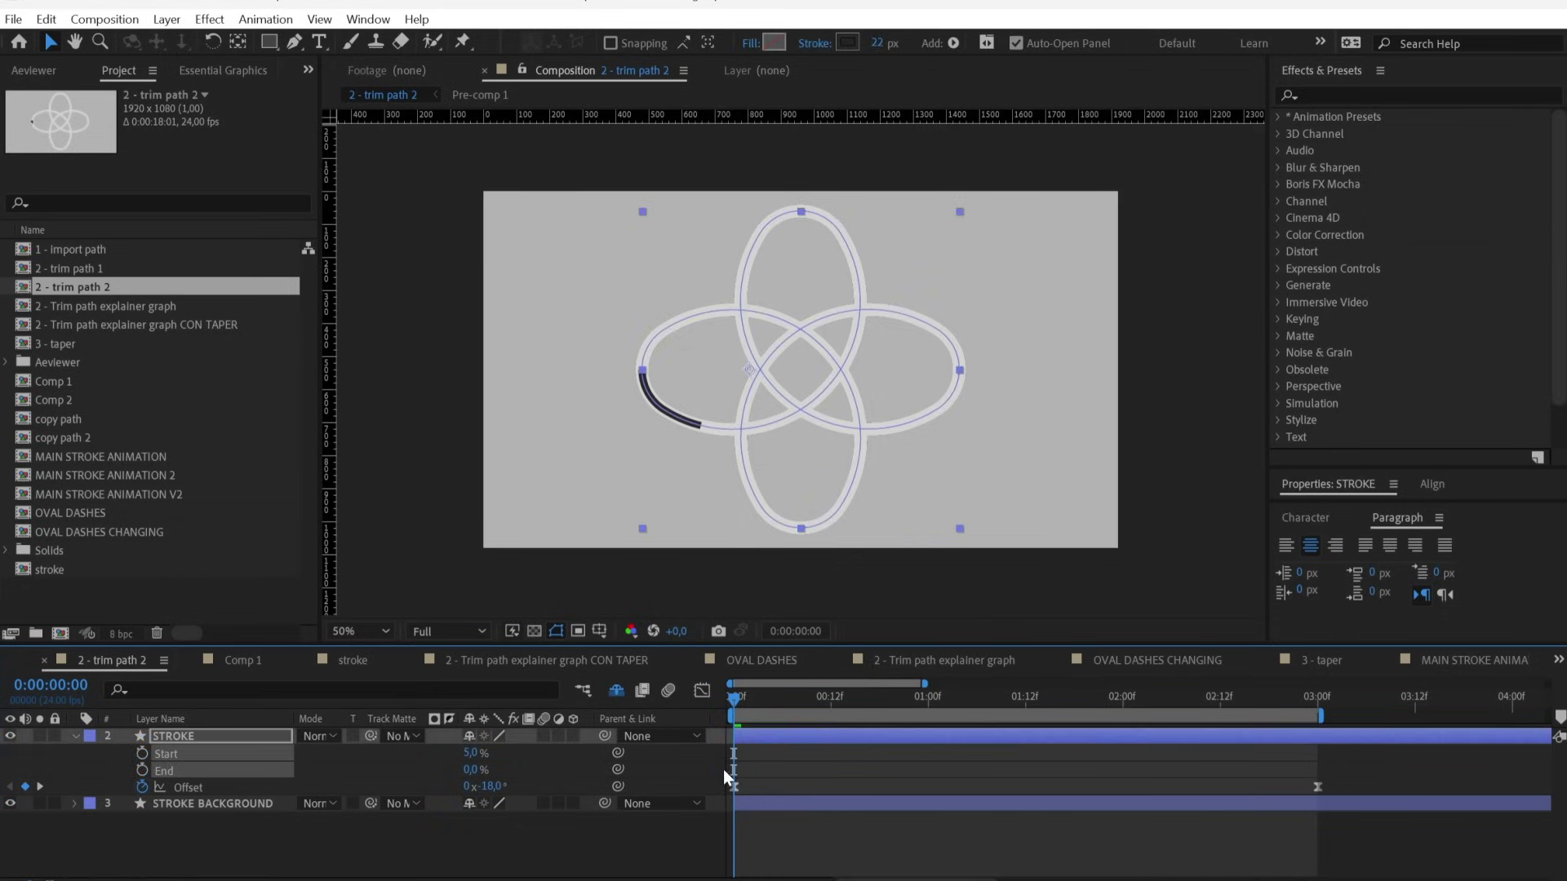
click(822, 776)
Move the last Offset keyframe to 0:00:02:23 and raise its value to about 340°, nearly one full turn.
drag(767, 698, 1309, 692)
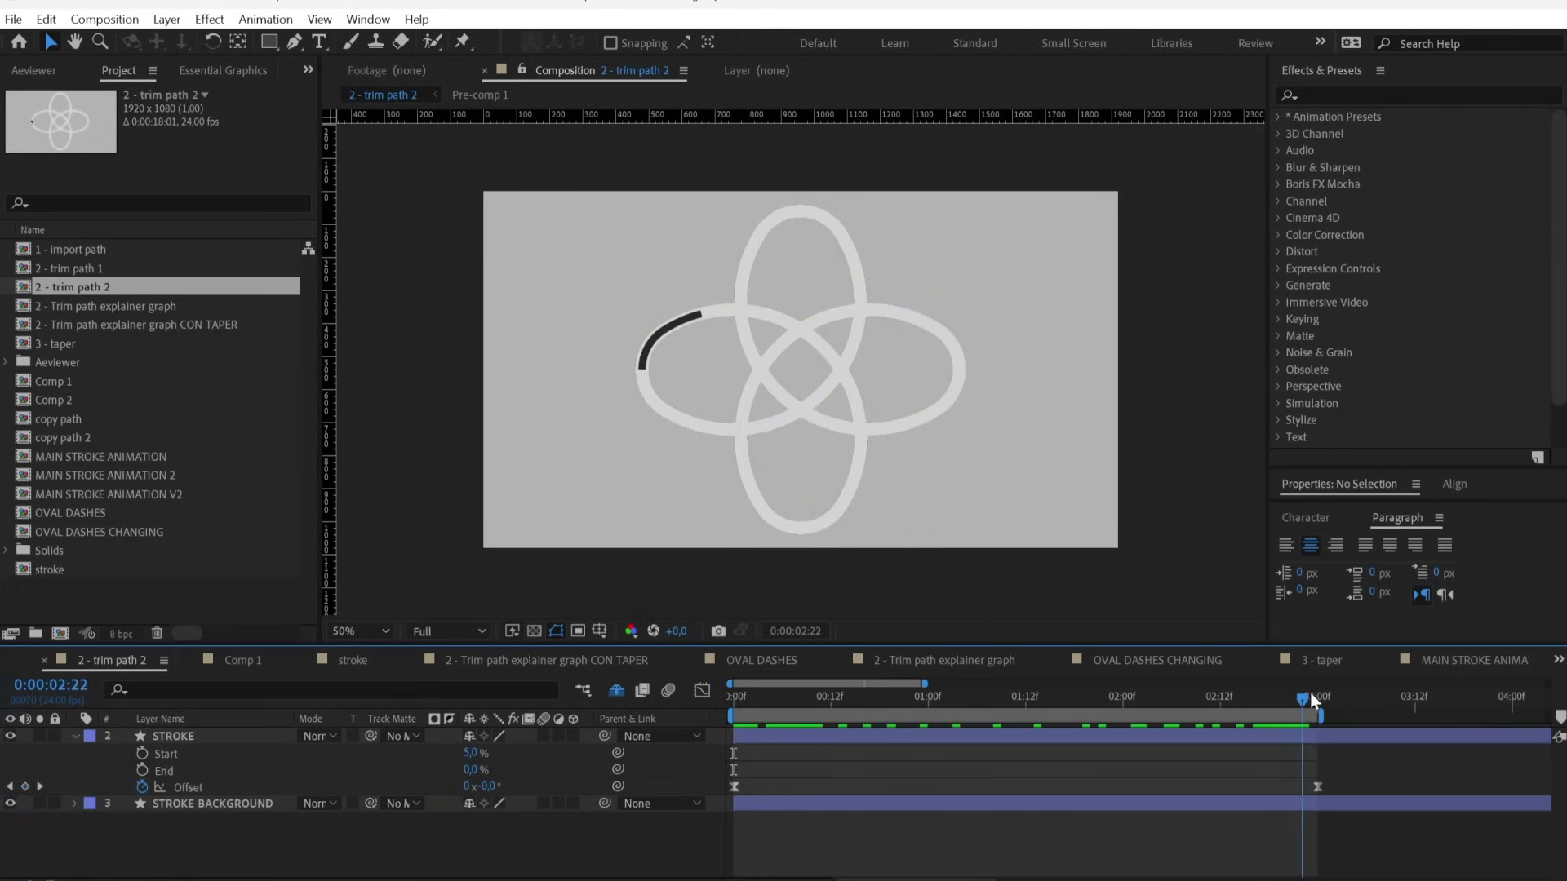
drag(1316, 788, 1309, 787)
drag(694, 779, 814, 768)
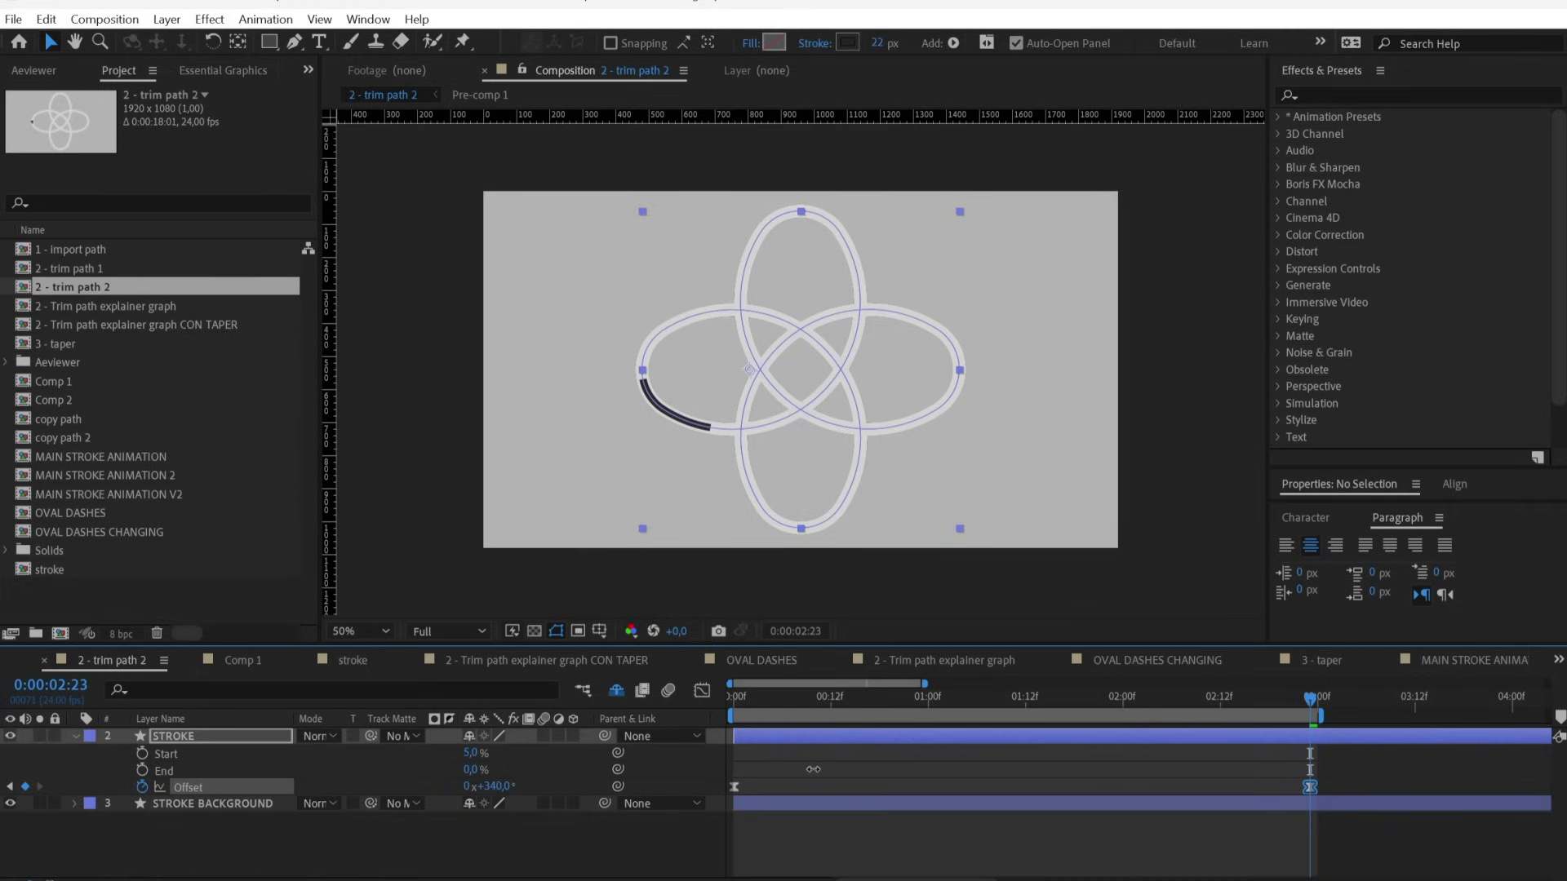
drag(813, 769, 817, 770)
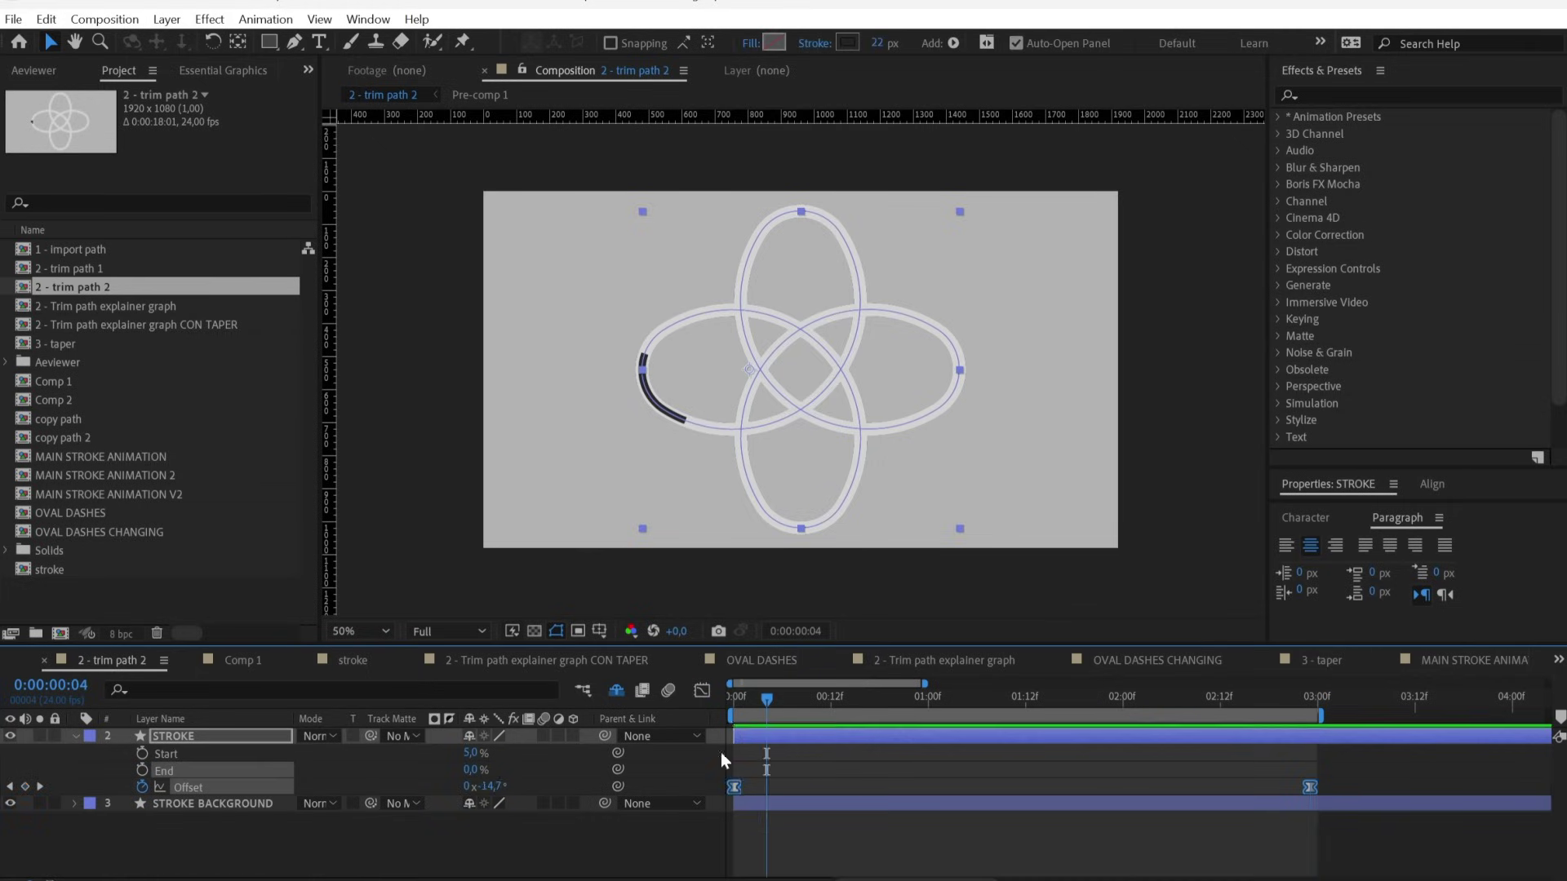
In the Graph Editor, raise the Offset speed at the first and last keyframes and preview the loop from the start.
key(shift+F3)
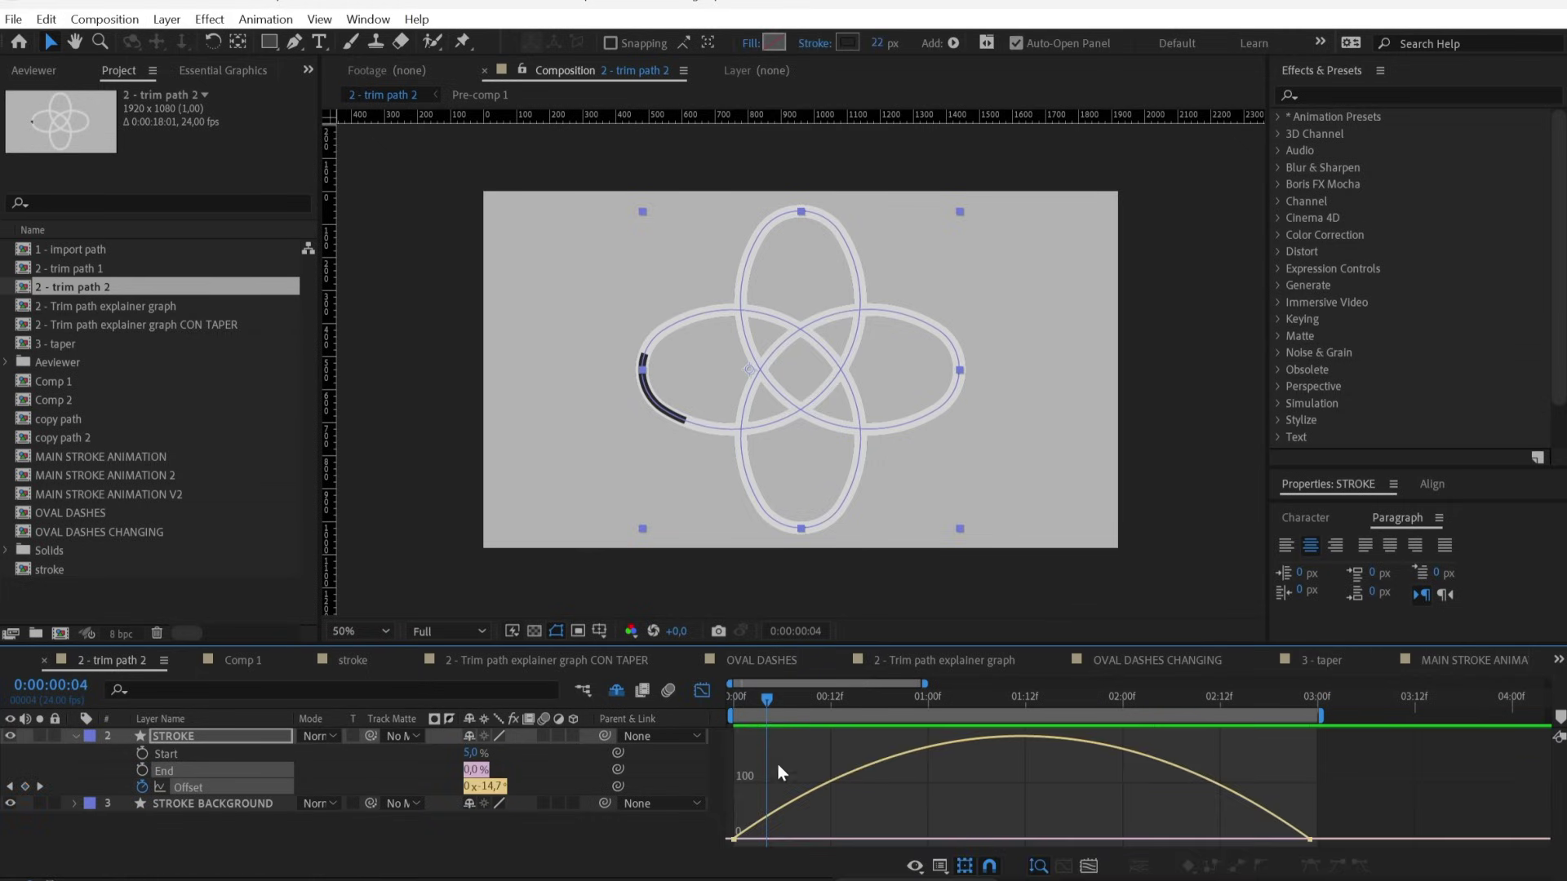
drag(734, 837, 734, 819)
drag(1310, 837, 1315, 817)
click(727, 700)
key(space)
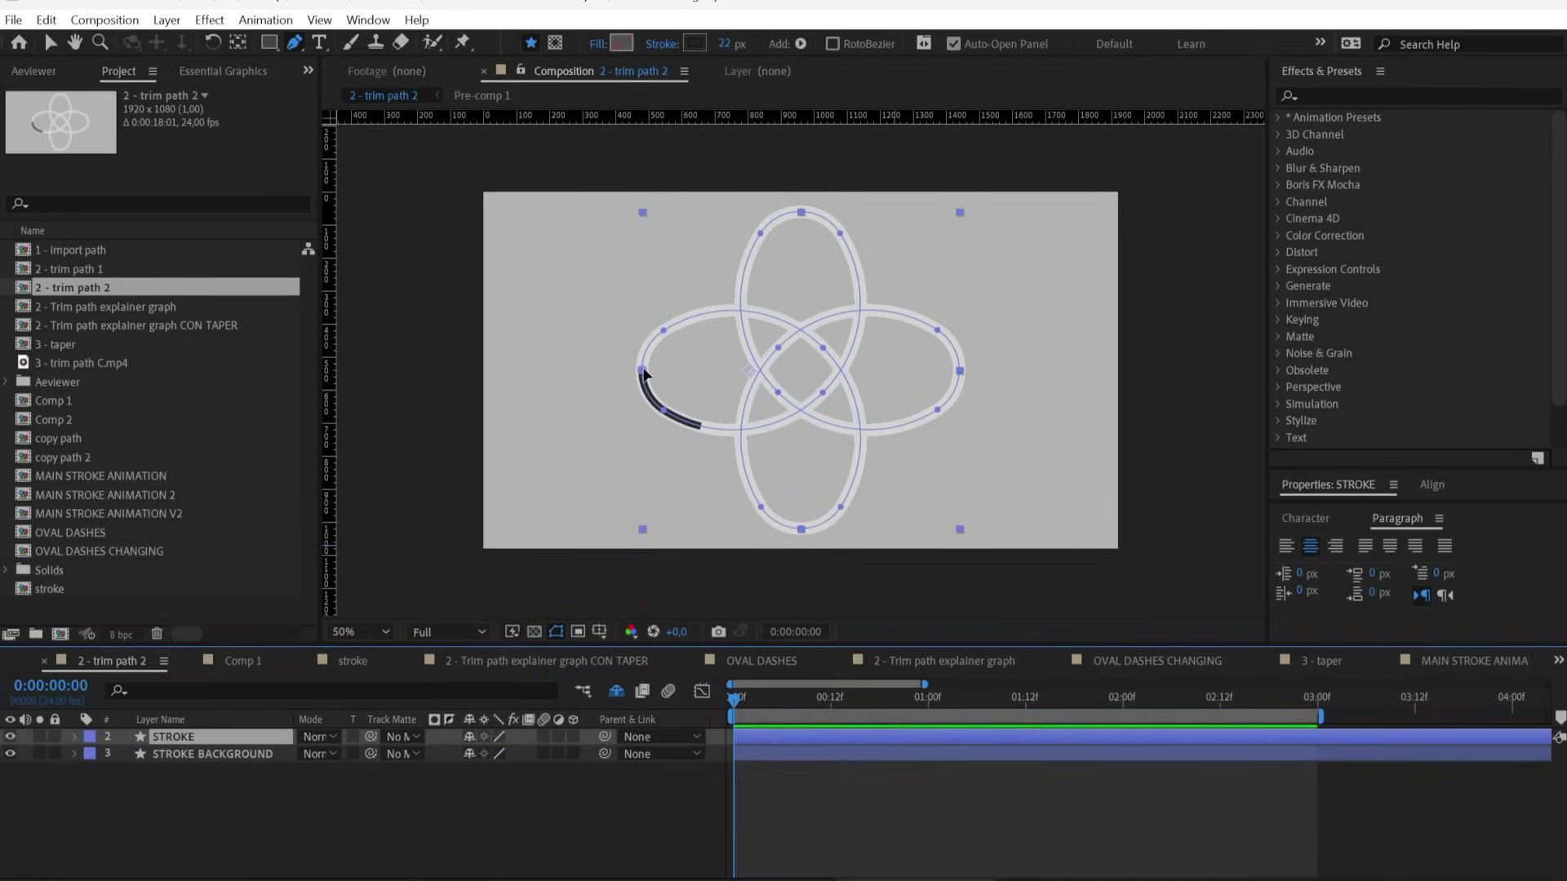
Set the topmost vertex of the STROKE path as its first vertex and preview the animation.
click(642, 372)
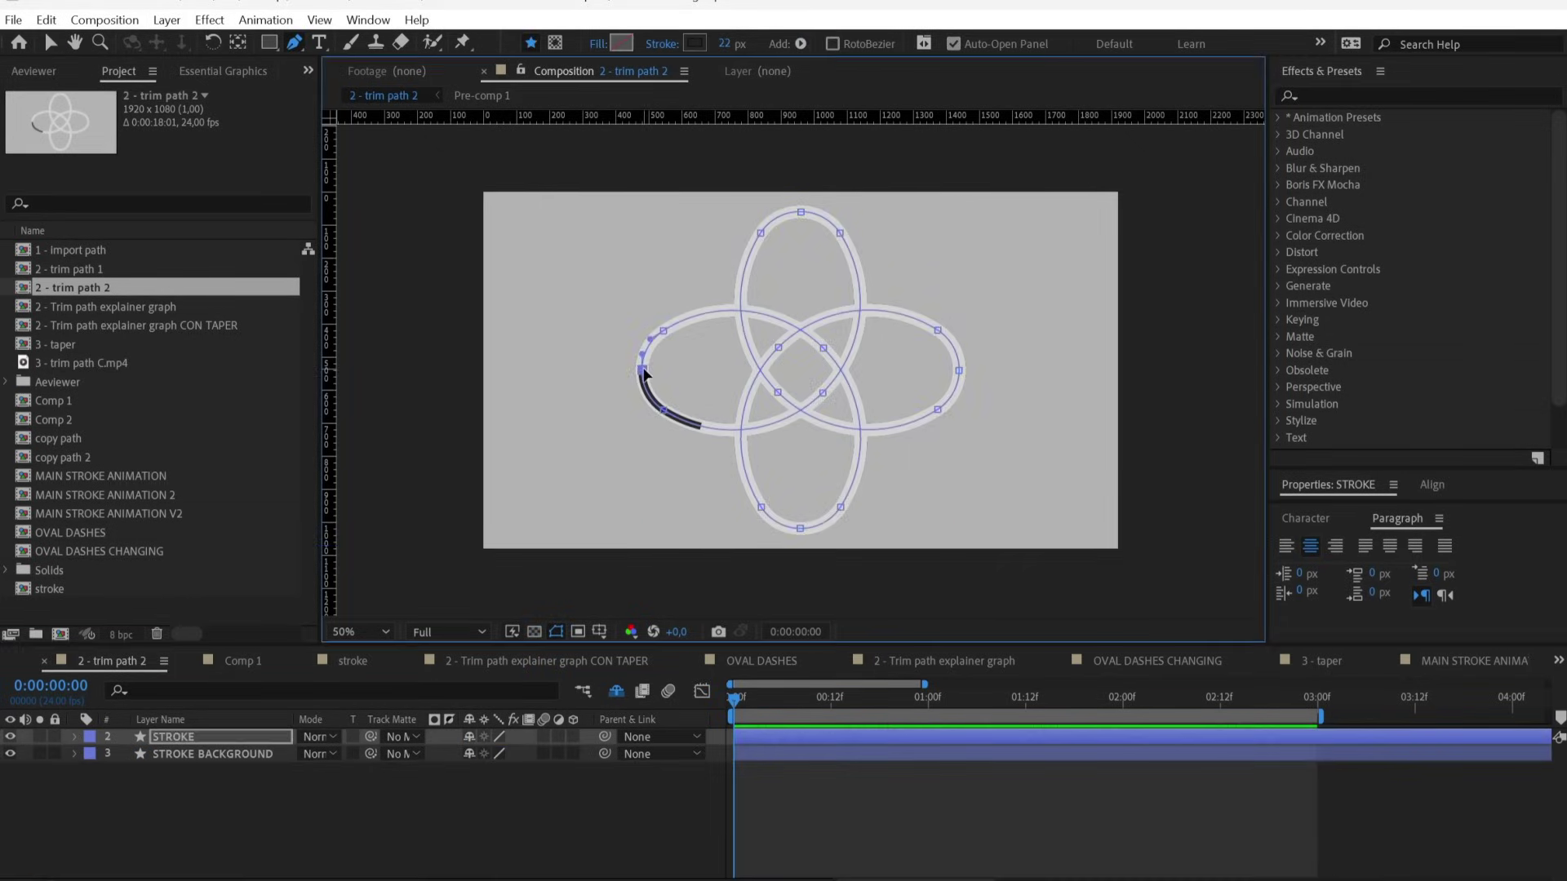
right_click(800, 212)
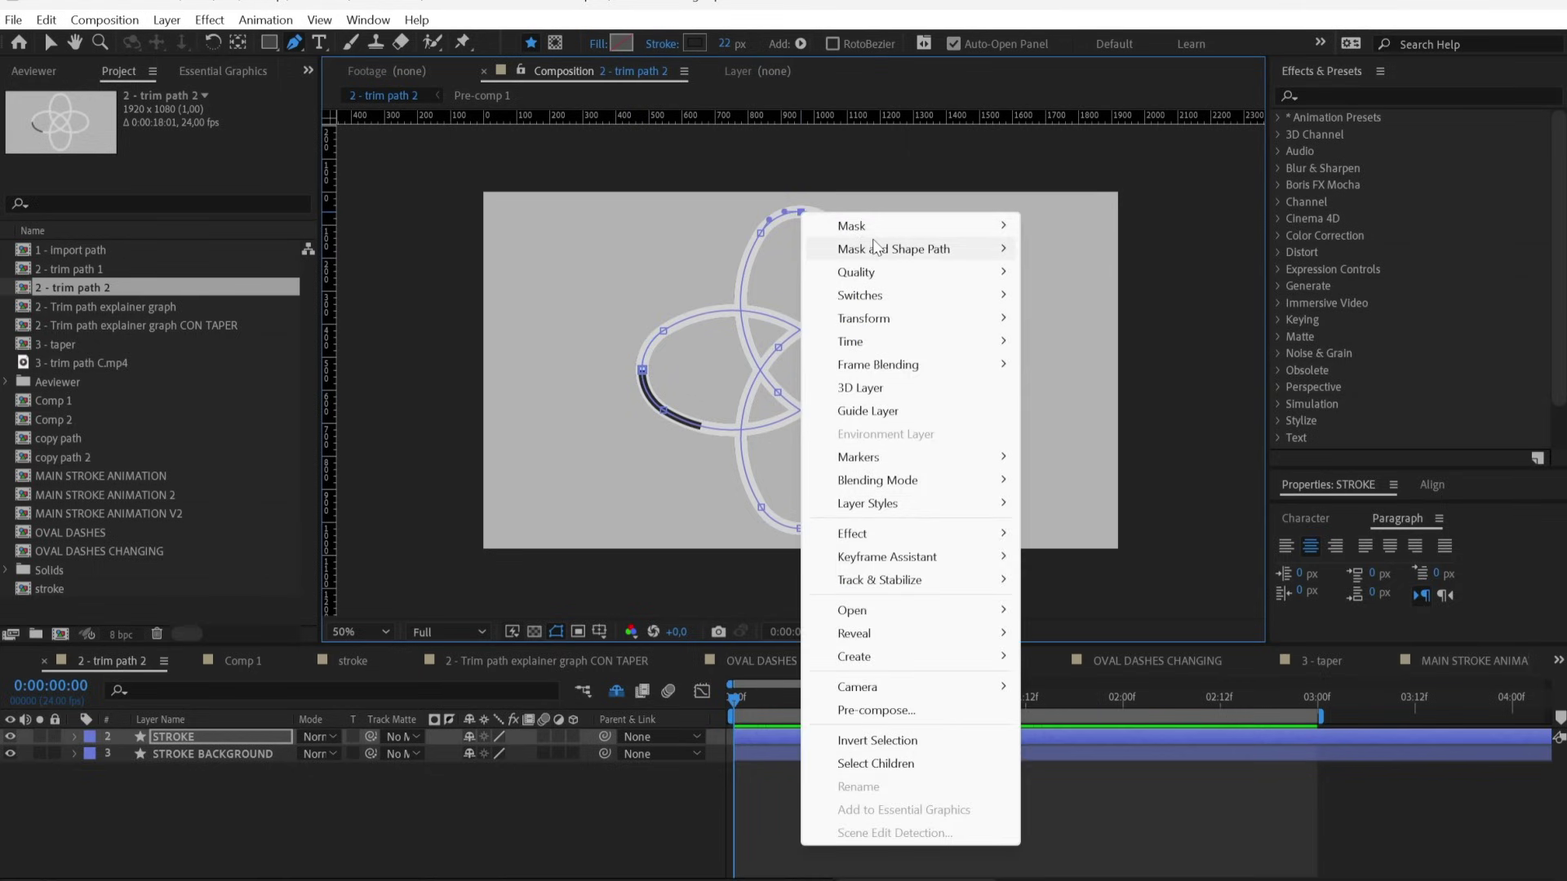
mouse_move(875, 246)
click(1113, 387)
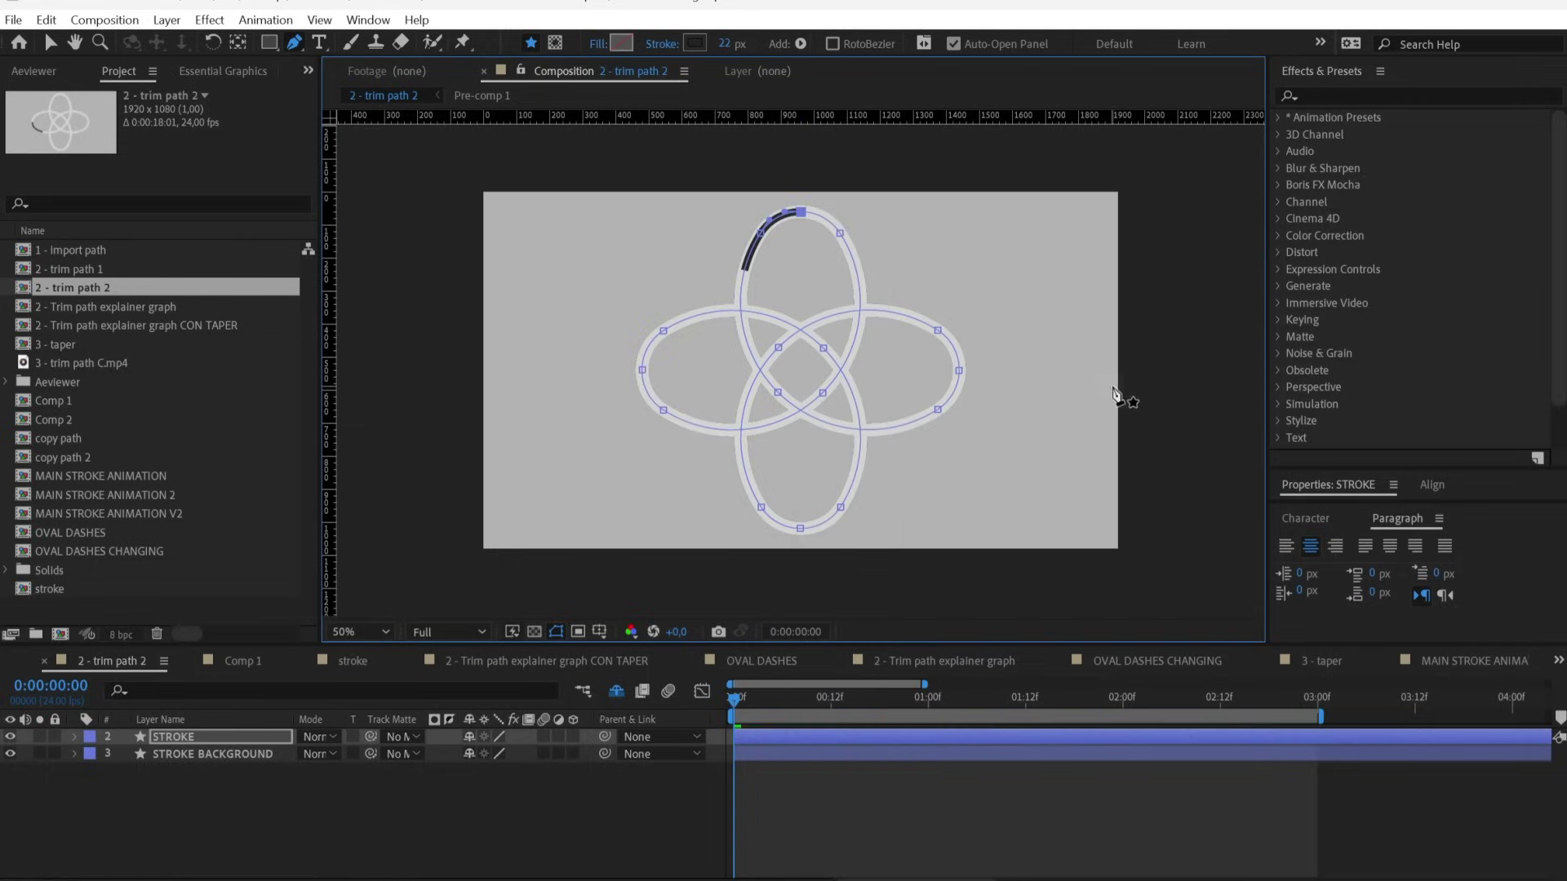
key(space)
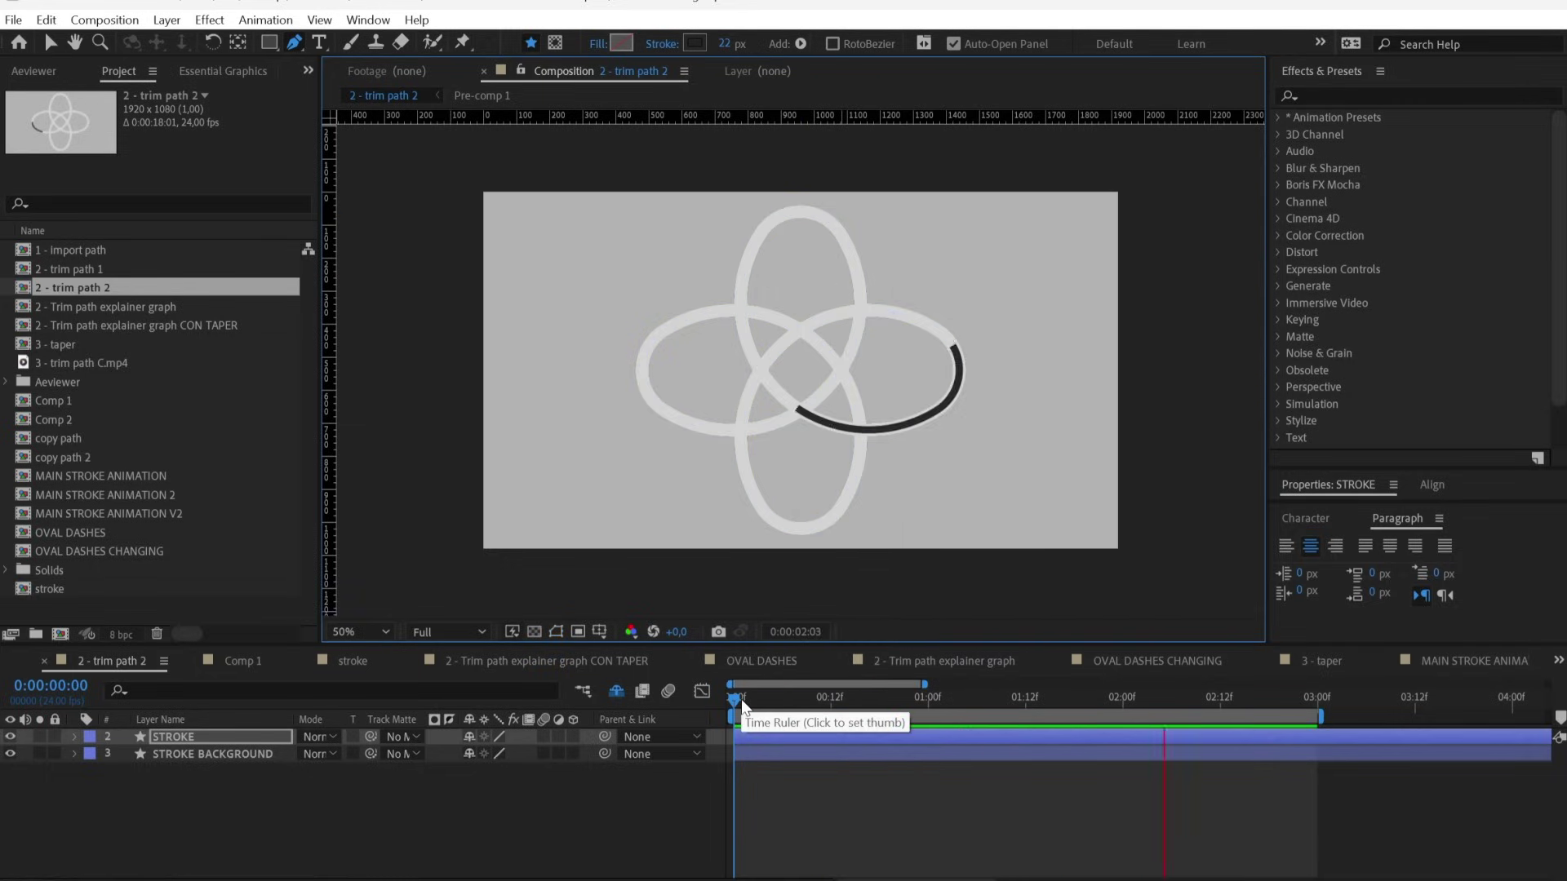
key(space)
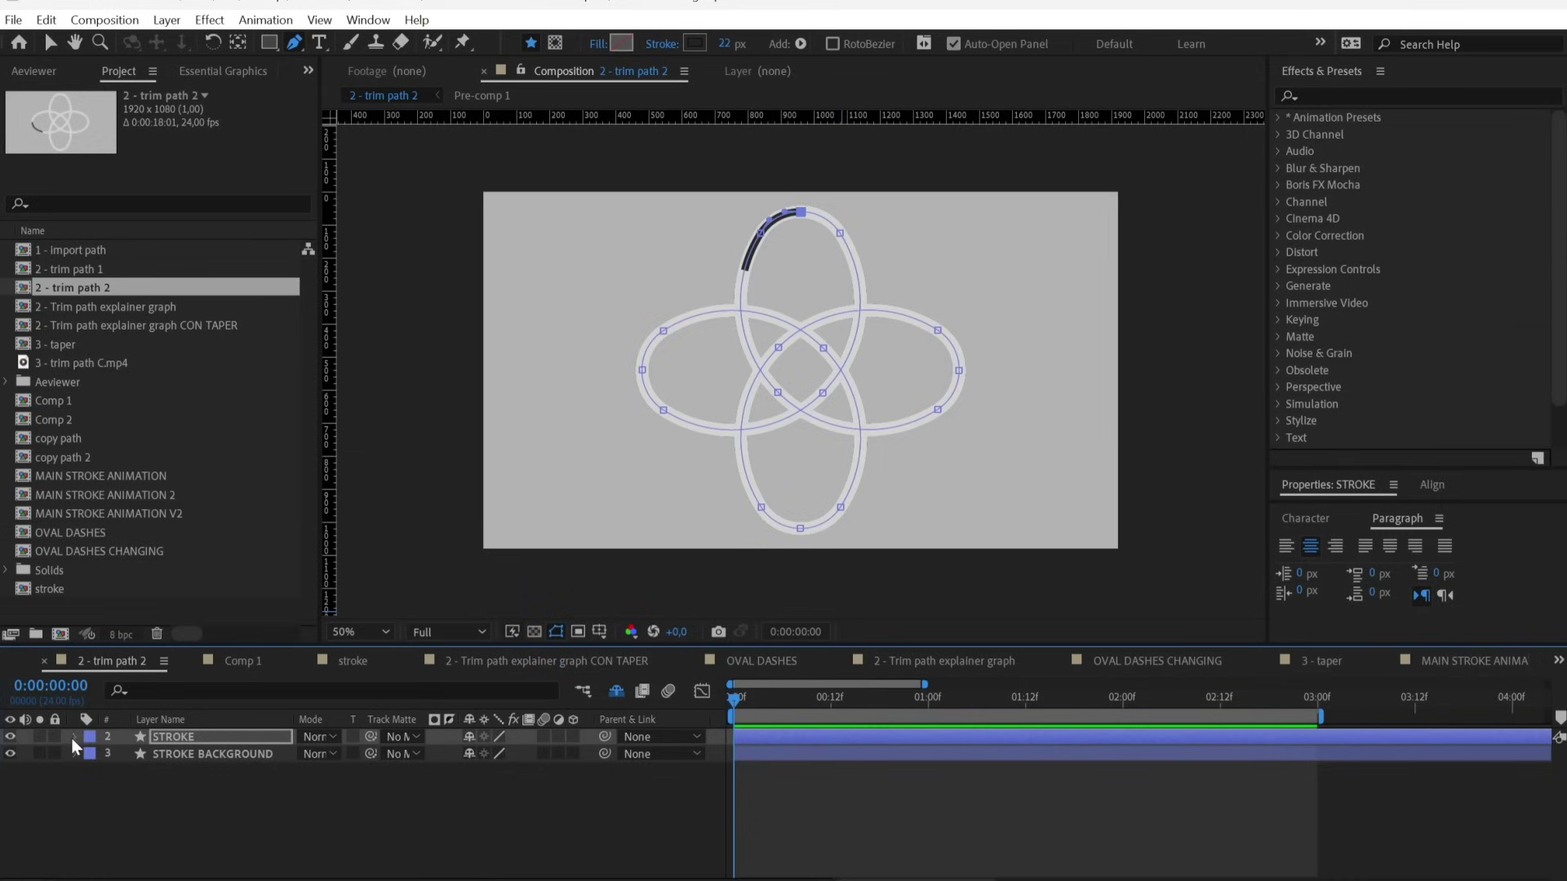
Turn on reversed path direction for Path 1 in the STROKE layer's Shape 1 and preview the stroke.
click(73, 737)
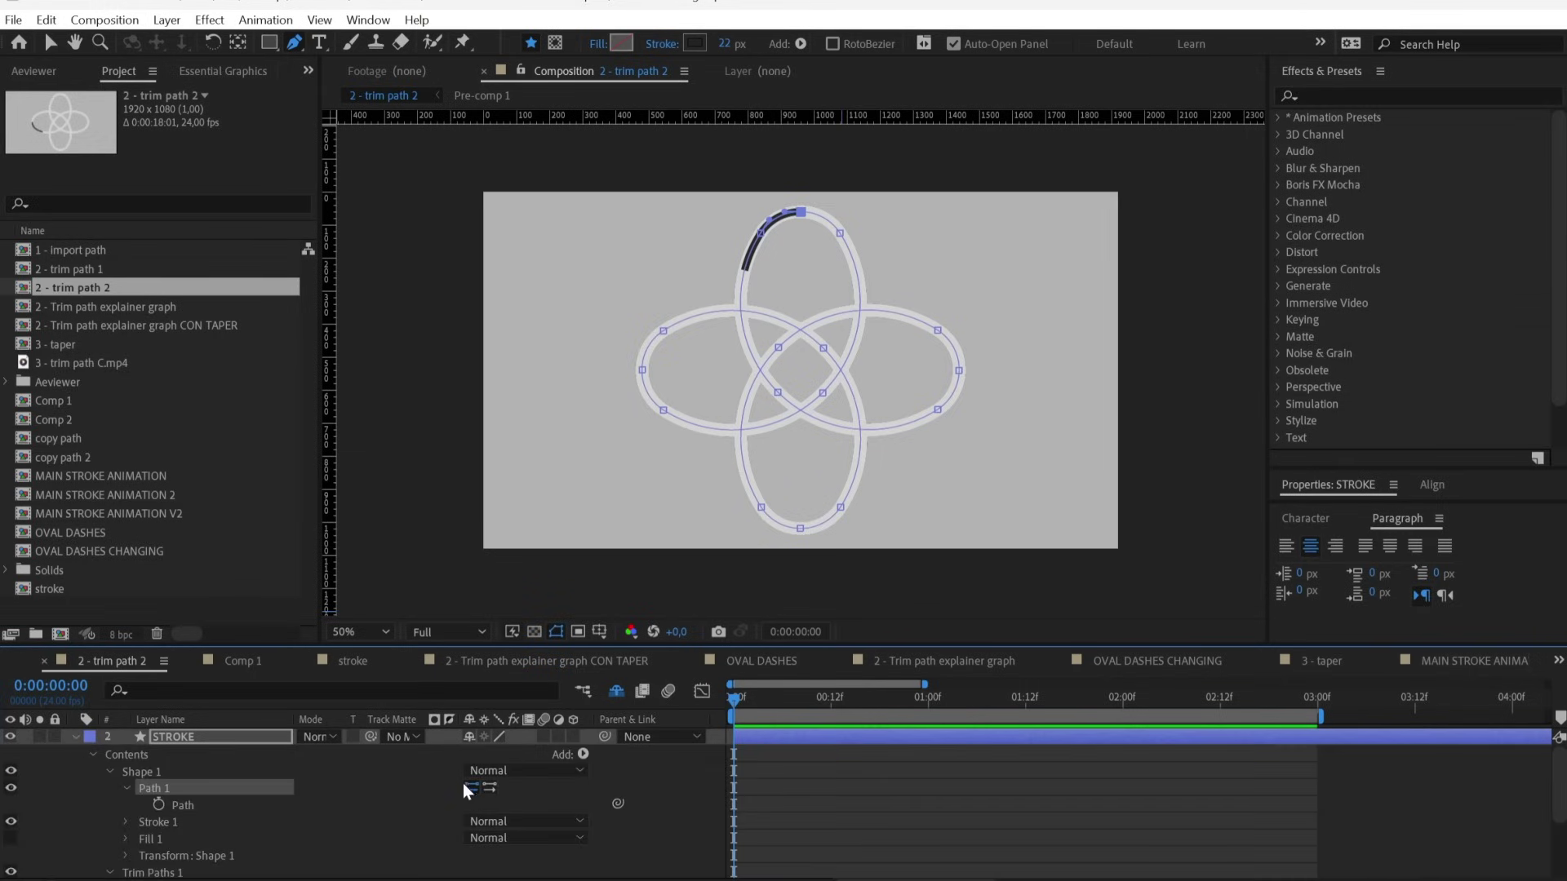
click(488, 788)
key(space)
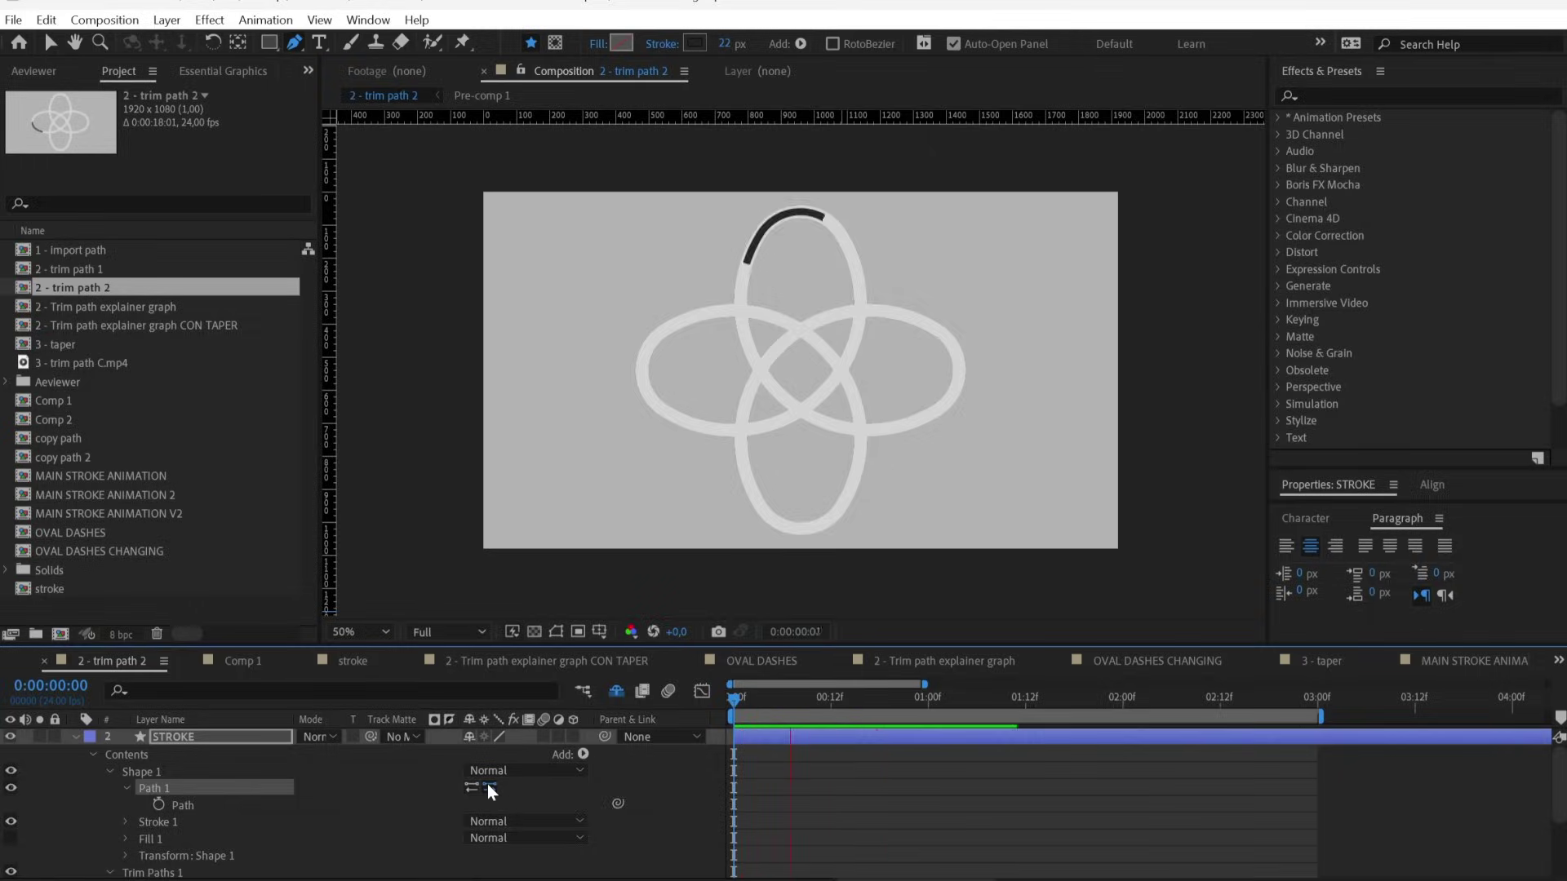
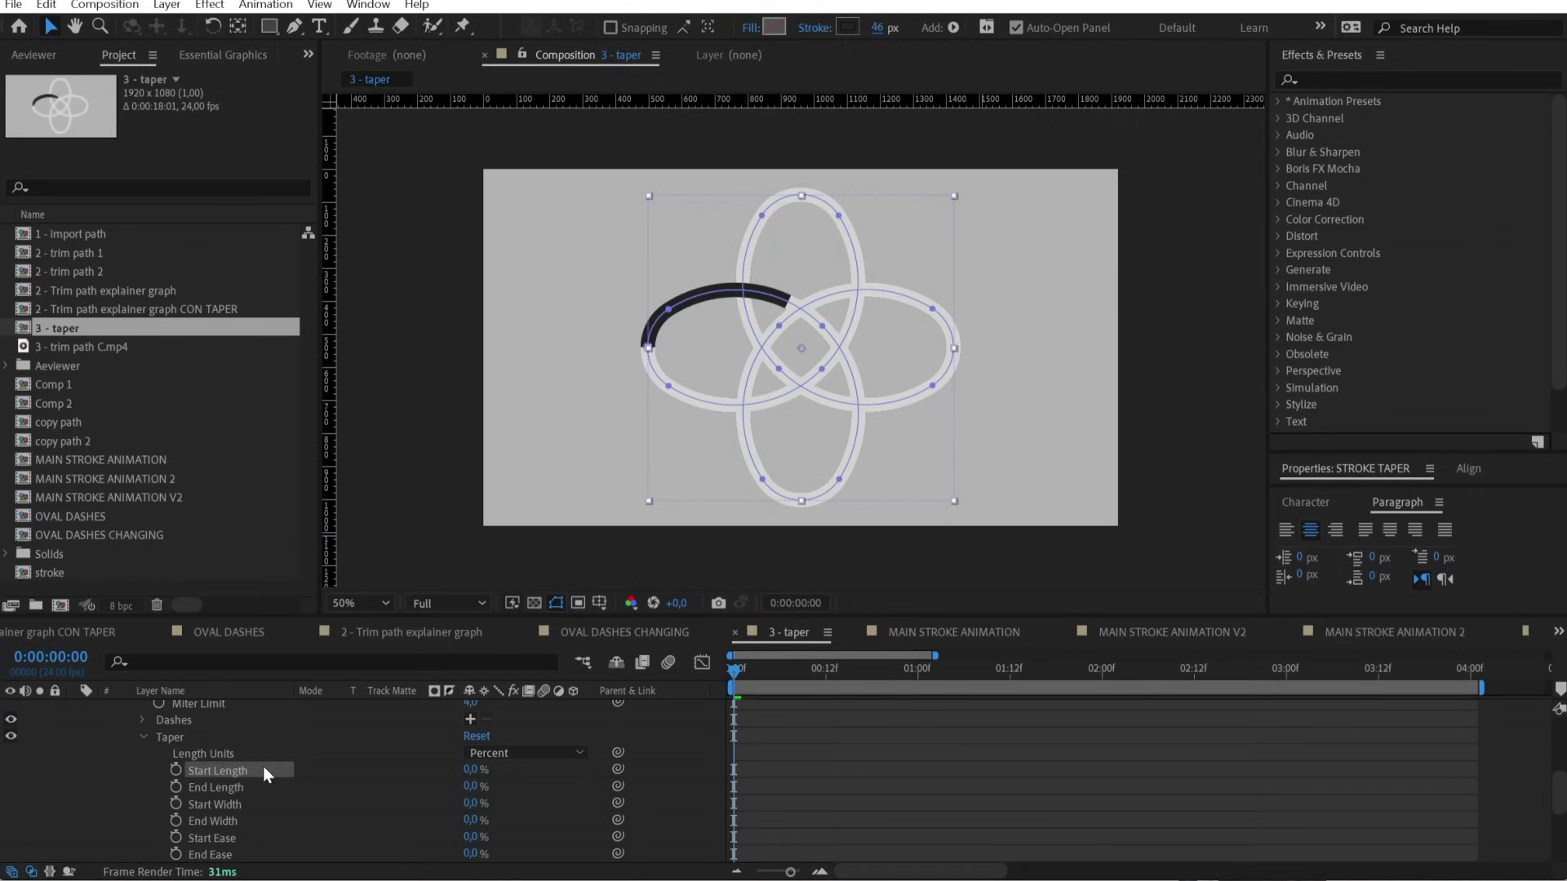
Set the stroke's line cap to Round Cap and its taper Start Length and End Length to 40%.
scroll(432, 753, up, 1)
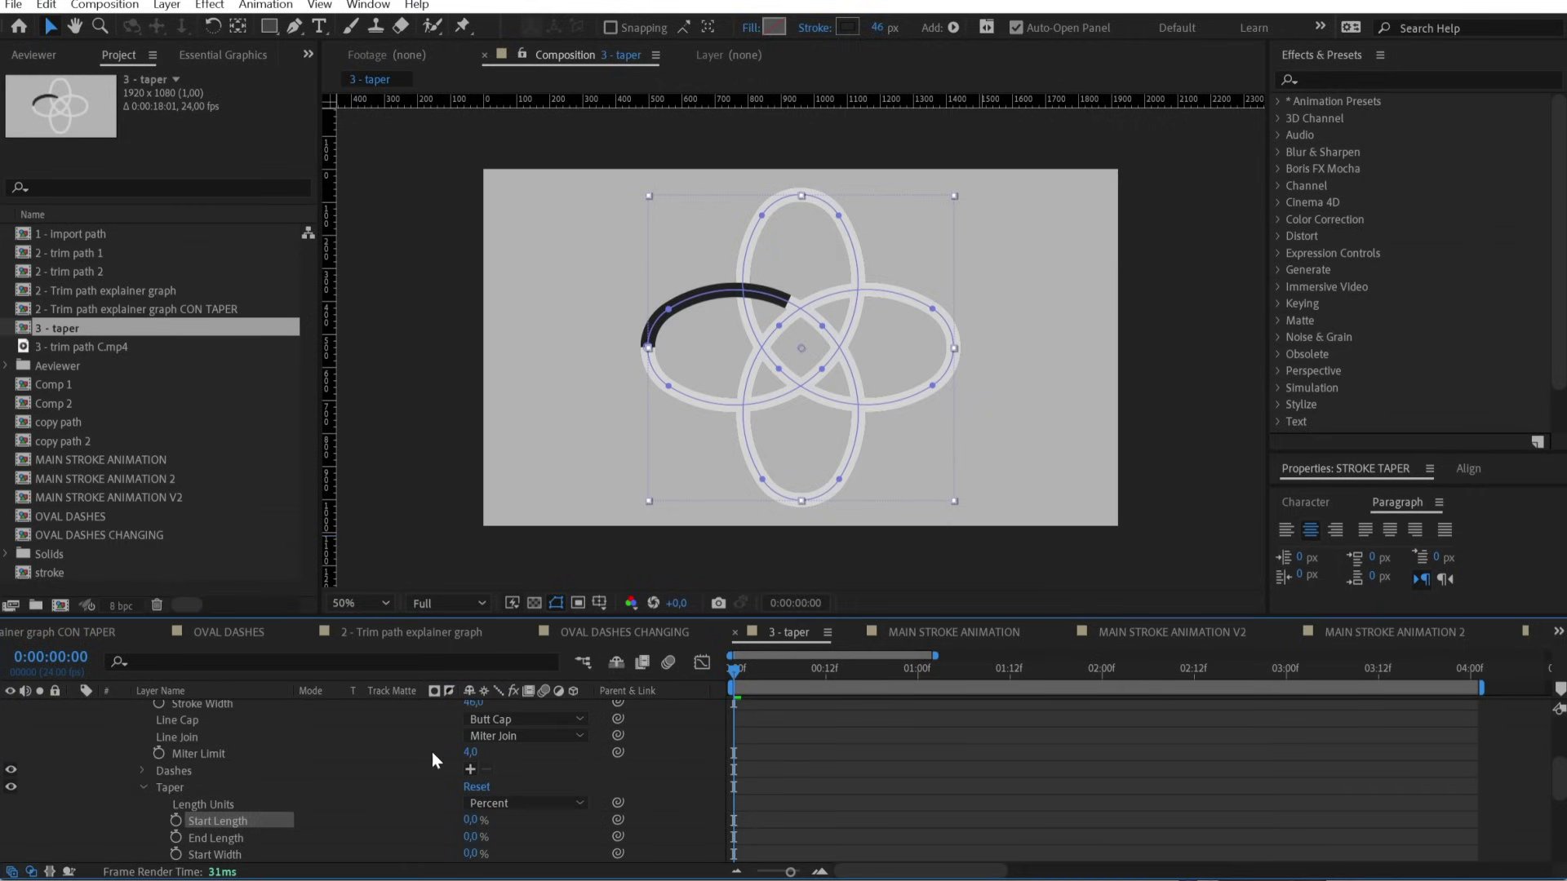
click(527, 717)
click(526, 764)
click(344, 824)
drag(465, 821, 505, 837)
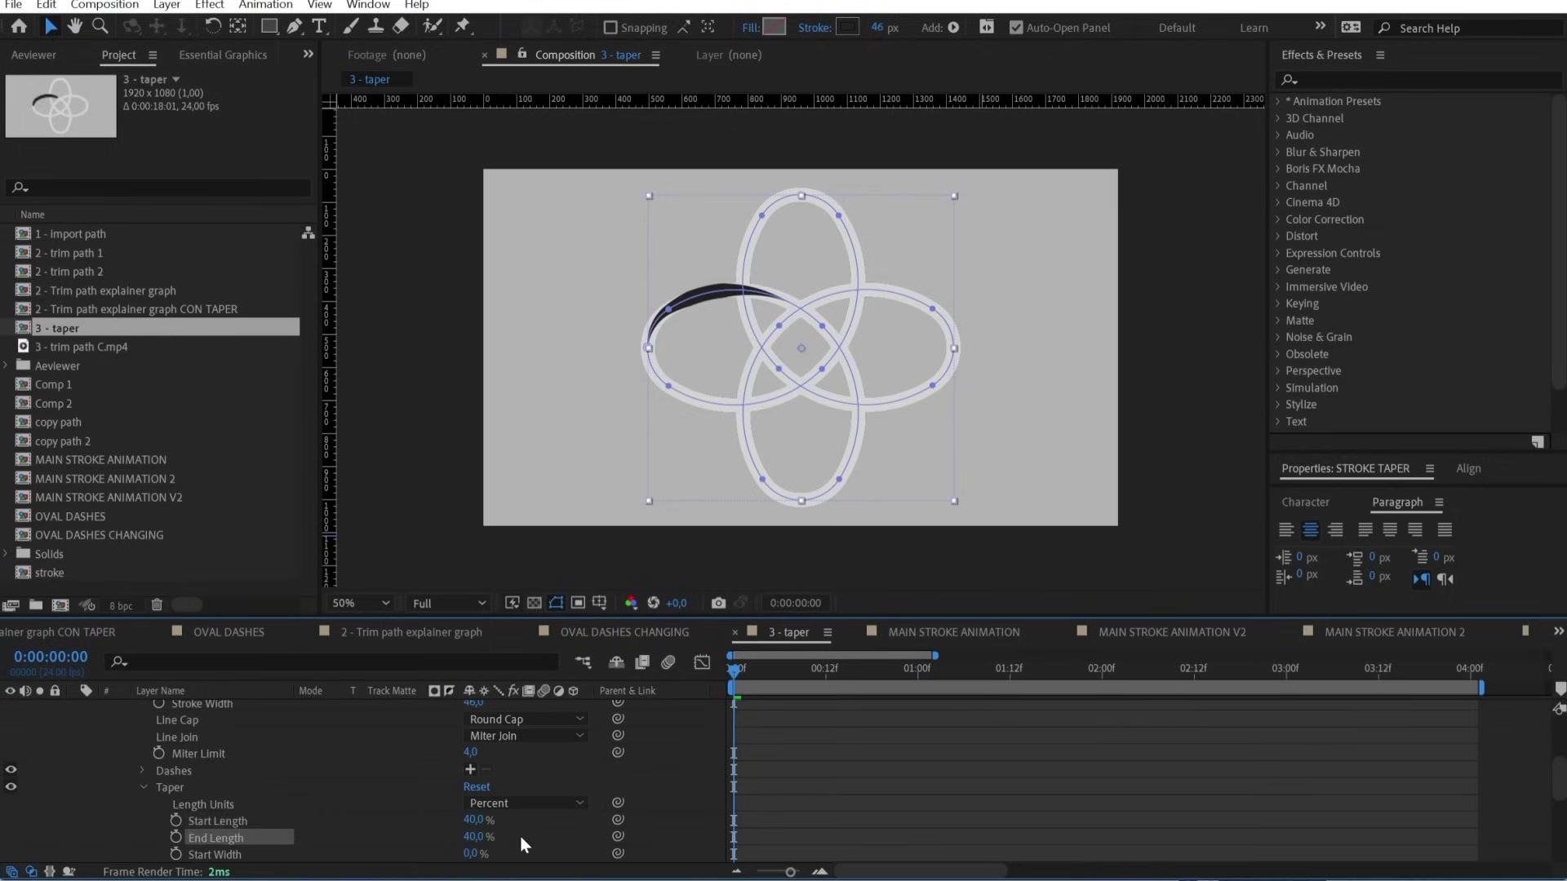
Set the taper's Start Width and End Width to 20%.
scroll(520, 836, down, 1)
click(474, 804)
key(Tab)
text(2)
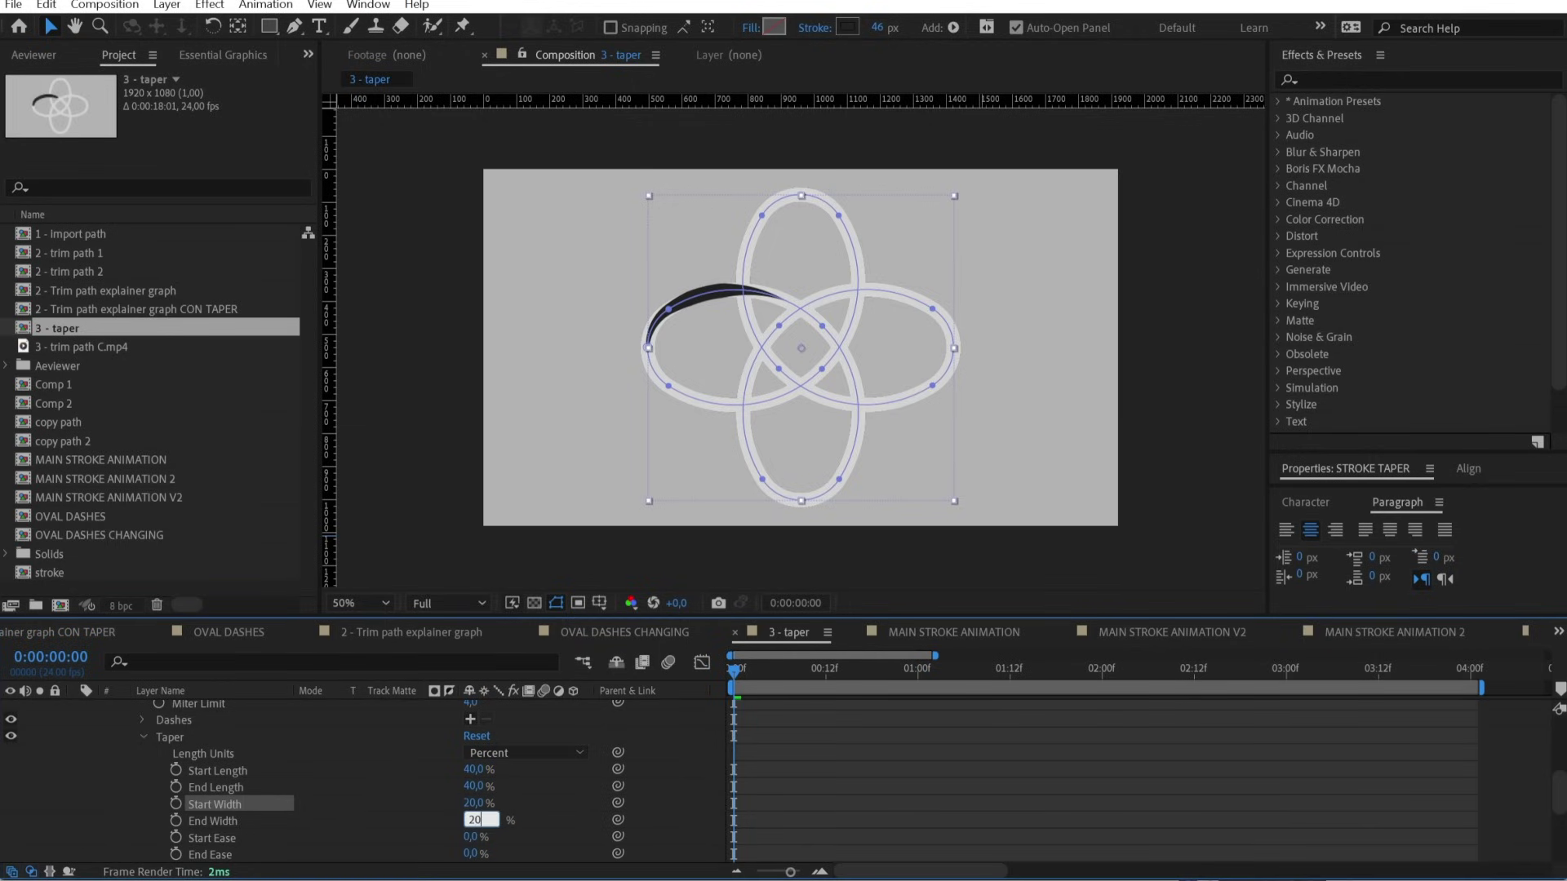
key(Return)
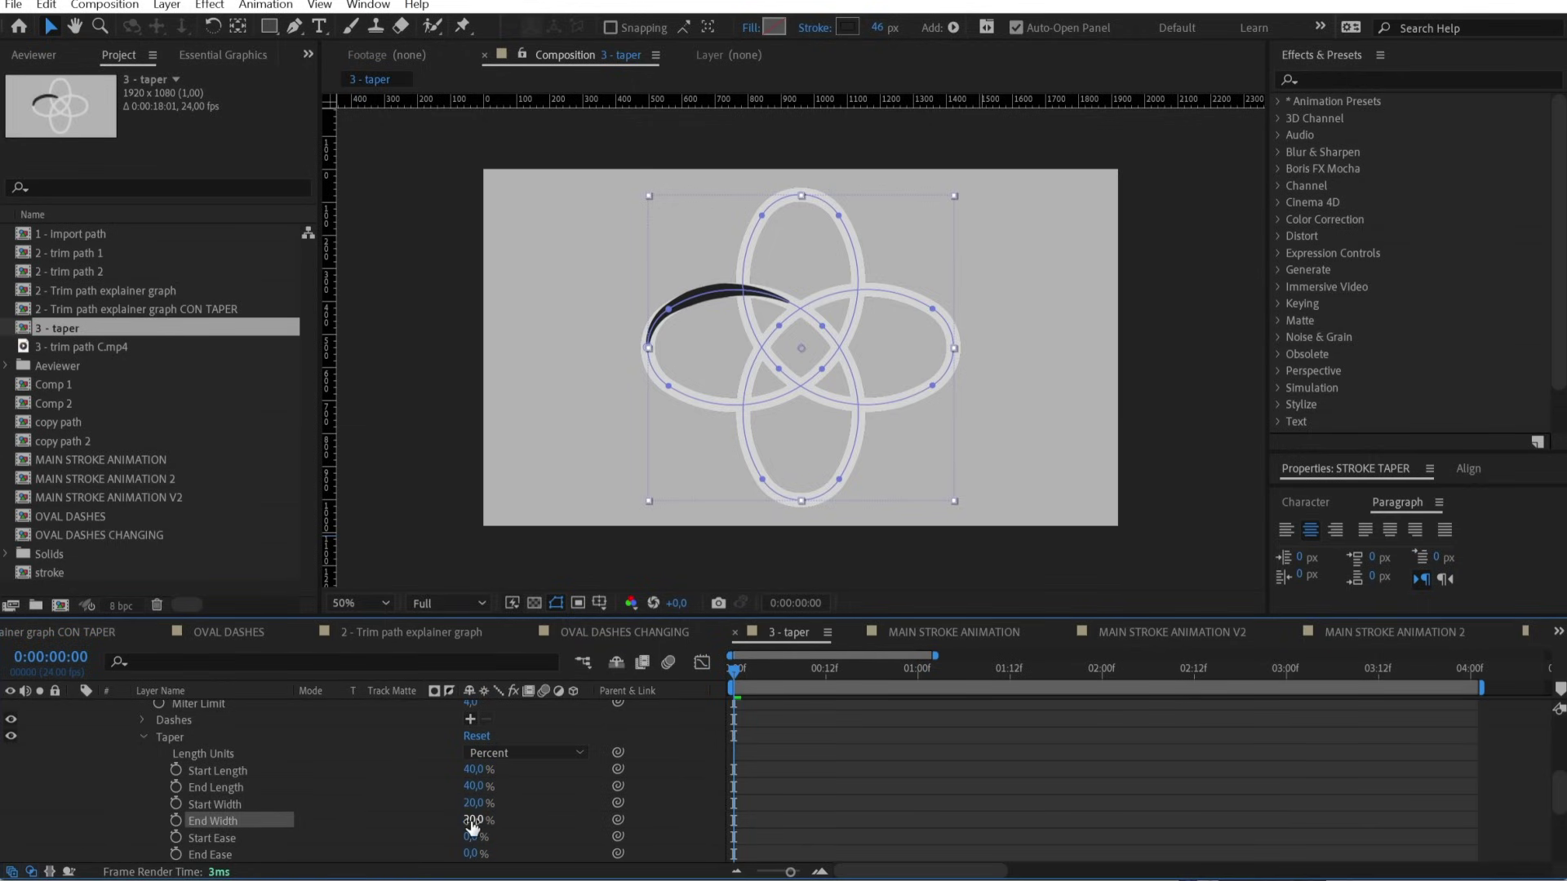
Set the taper's Start Ease and End Ease to 50% and preview the tapered stroke animation.
click(471, 838)
text(100)
key(Return)
click(472, 854)
text(100)
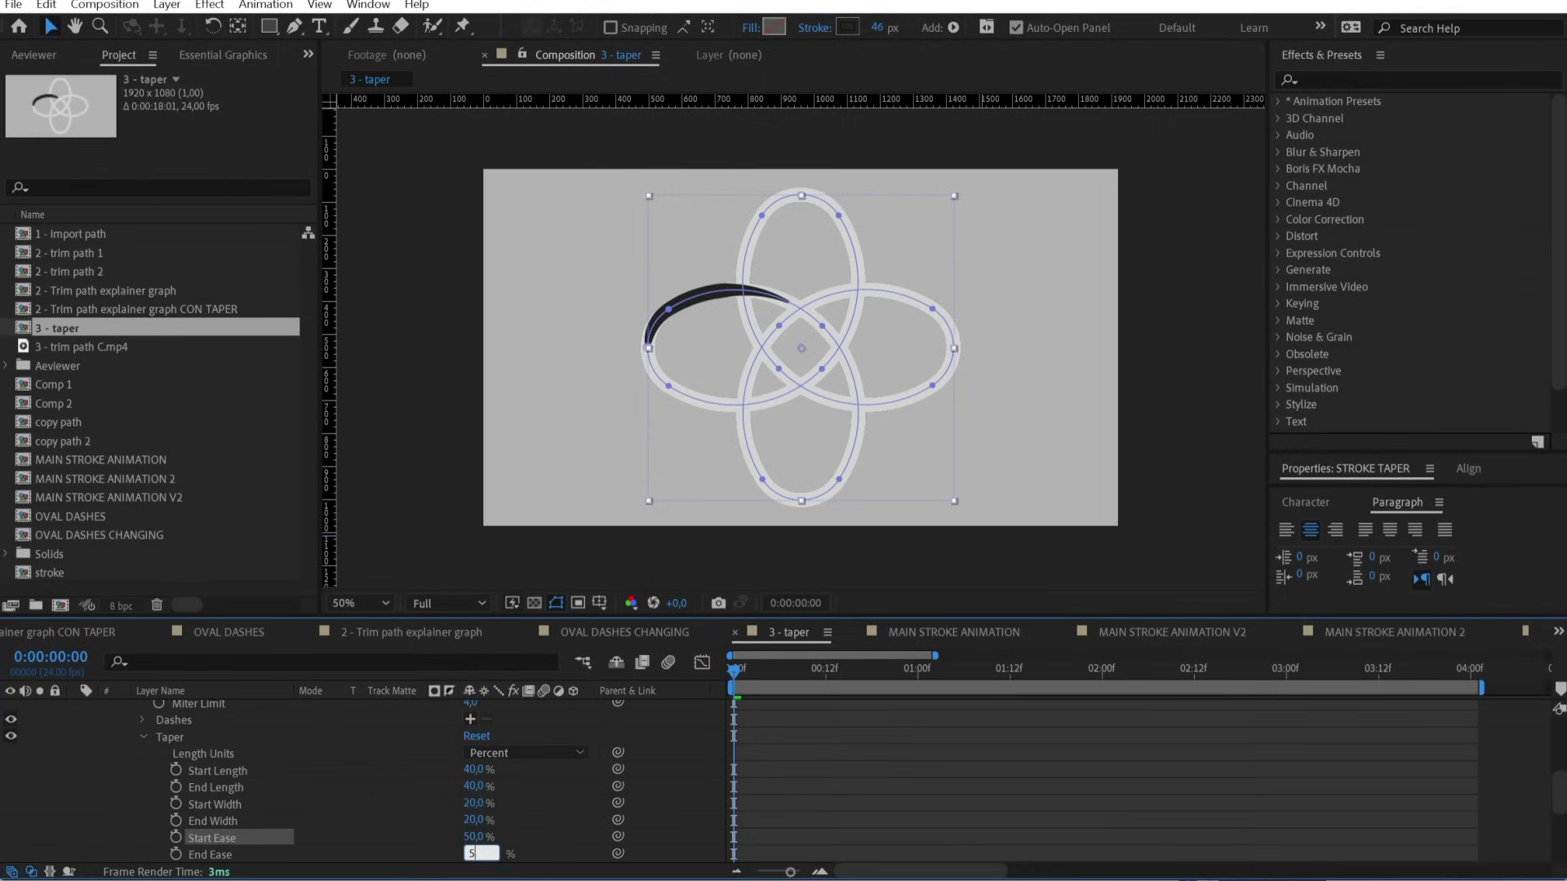
key(Return)
key(space)
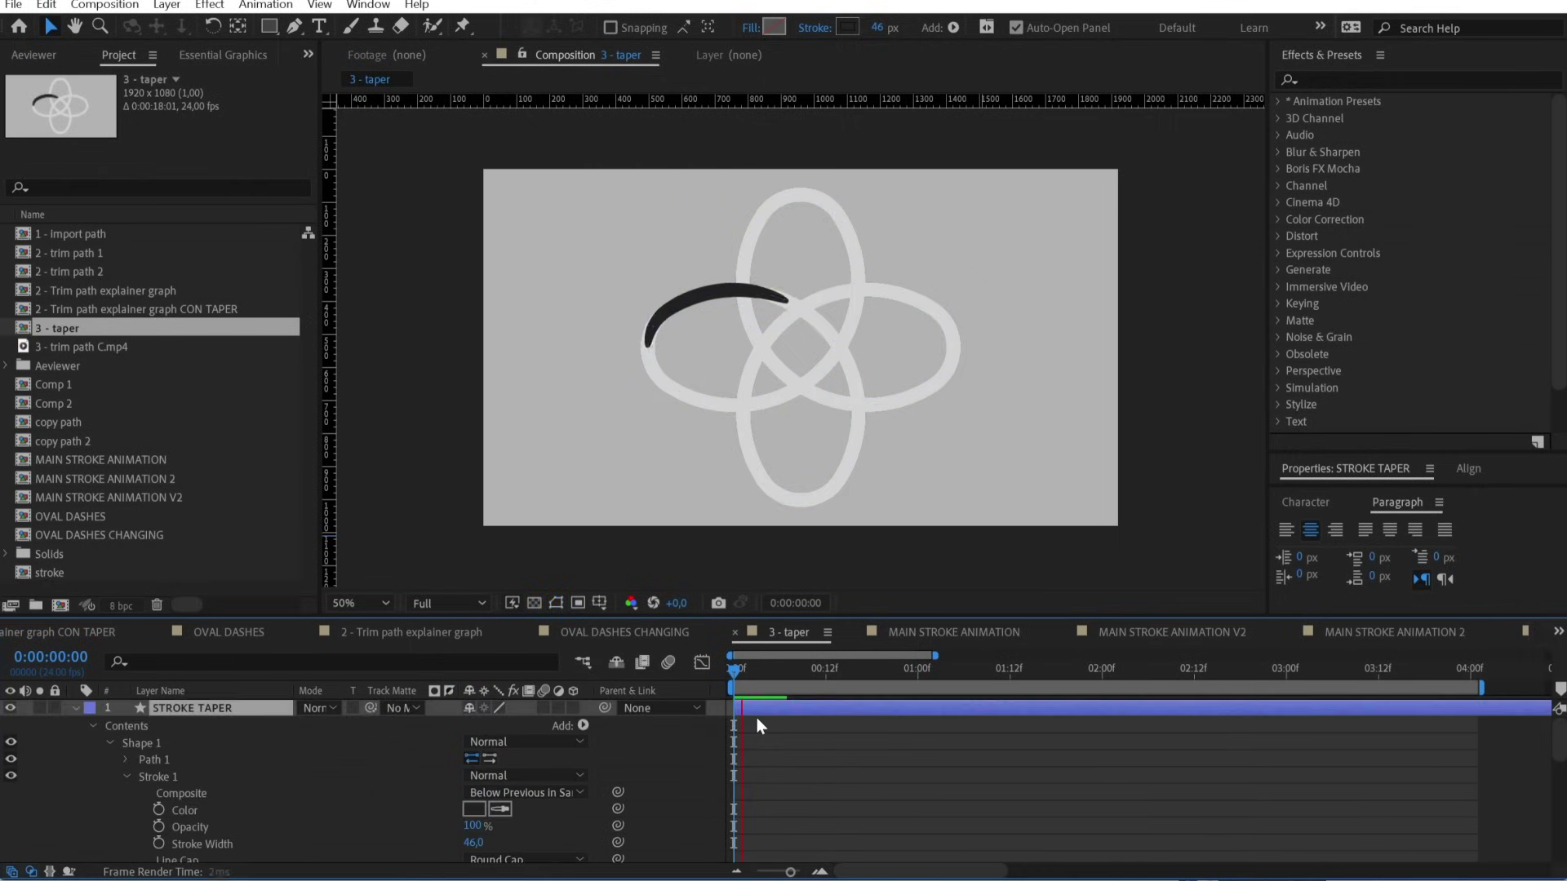
key(space)
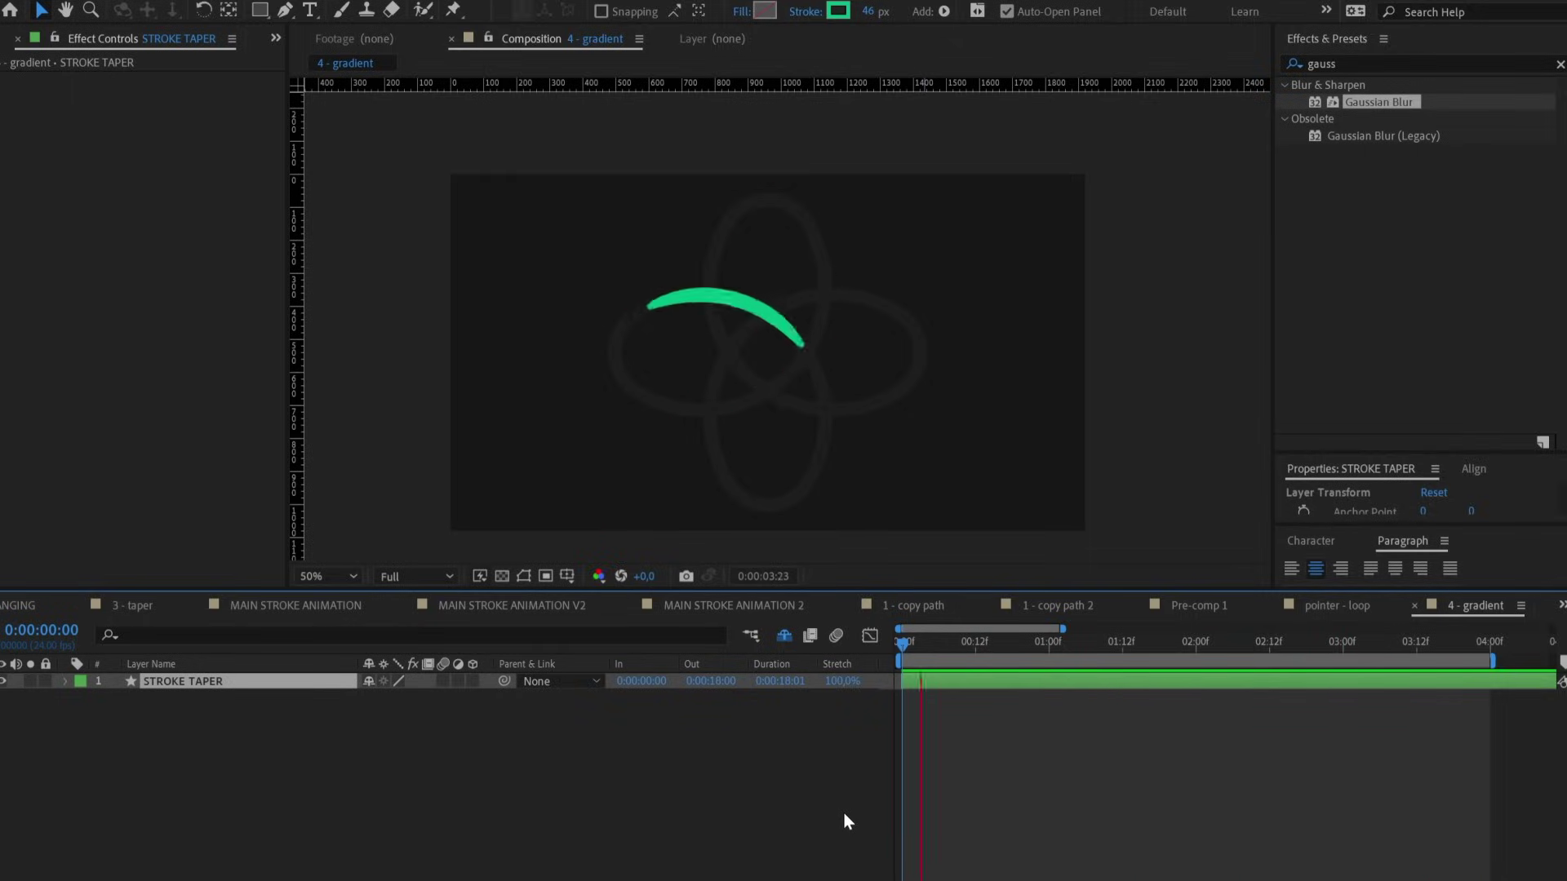
Duplicate the STROKE TAPER layer, label the copy Yellow and change its stroke color to pale mint.
key(ctrl+d)
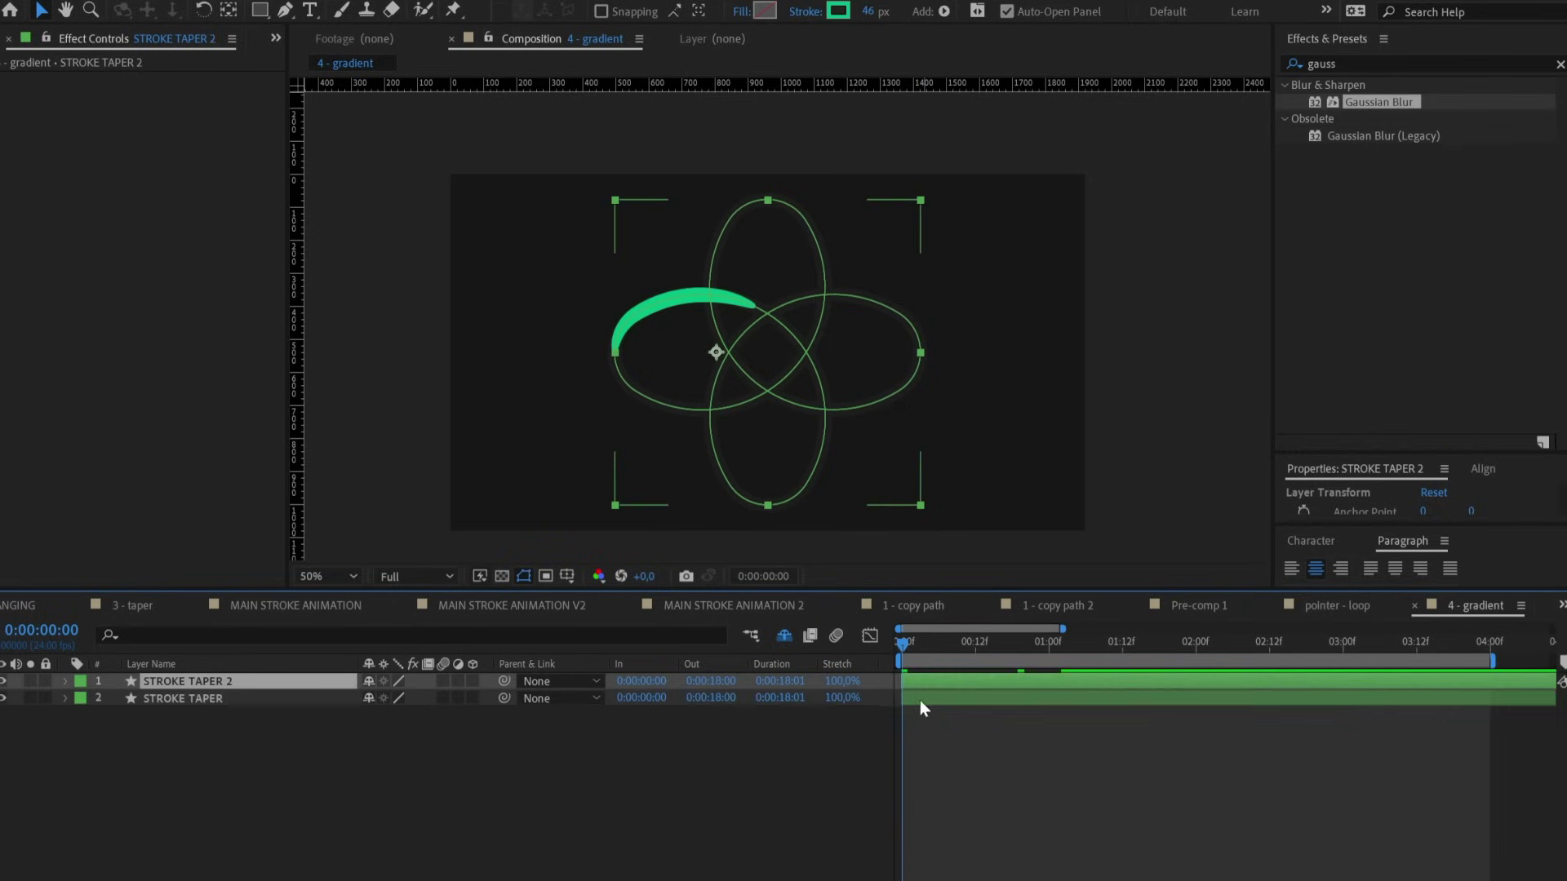
click(79, 681)
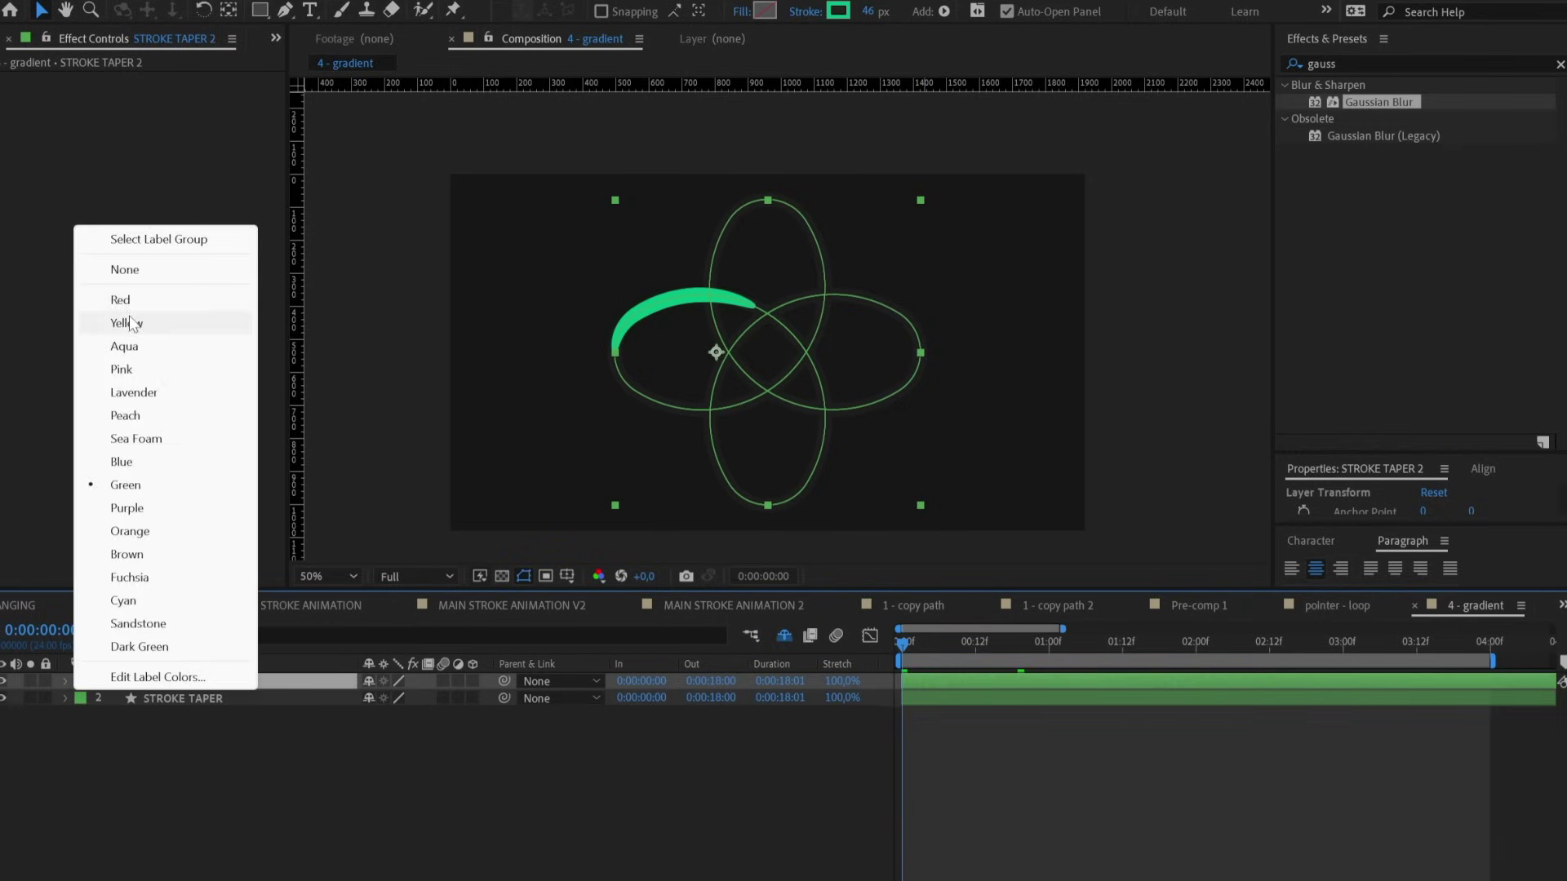
click(126, 323)
click(837, 11)
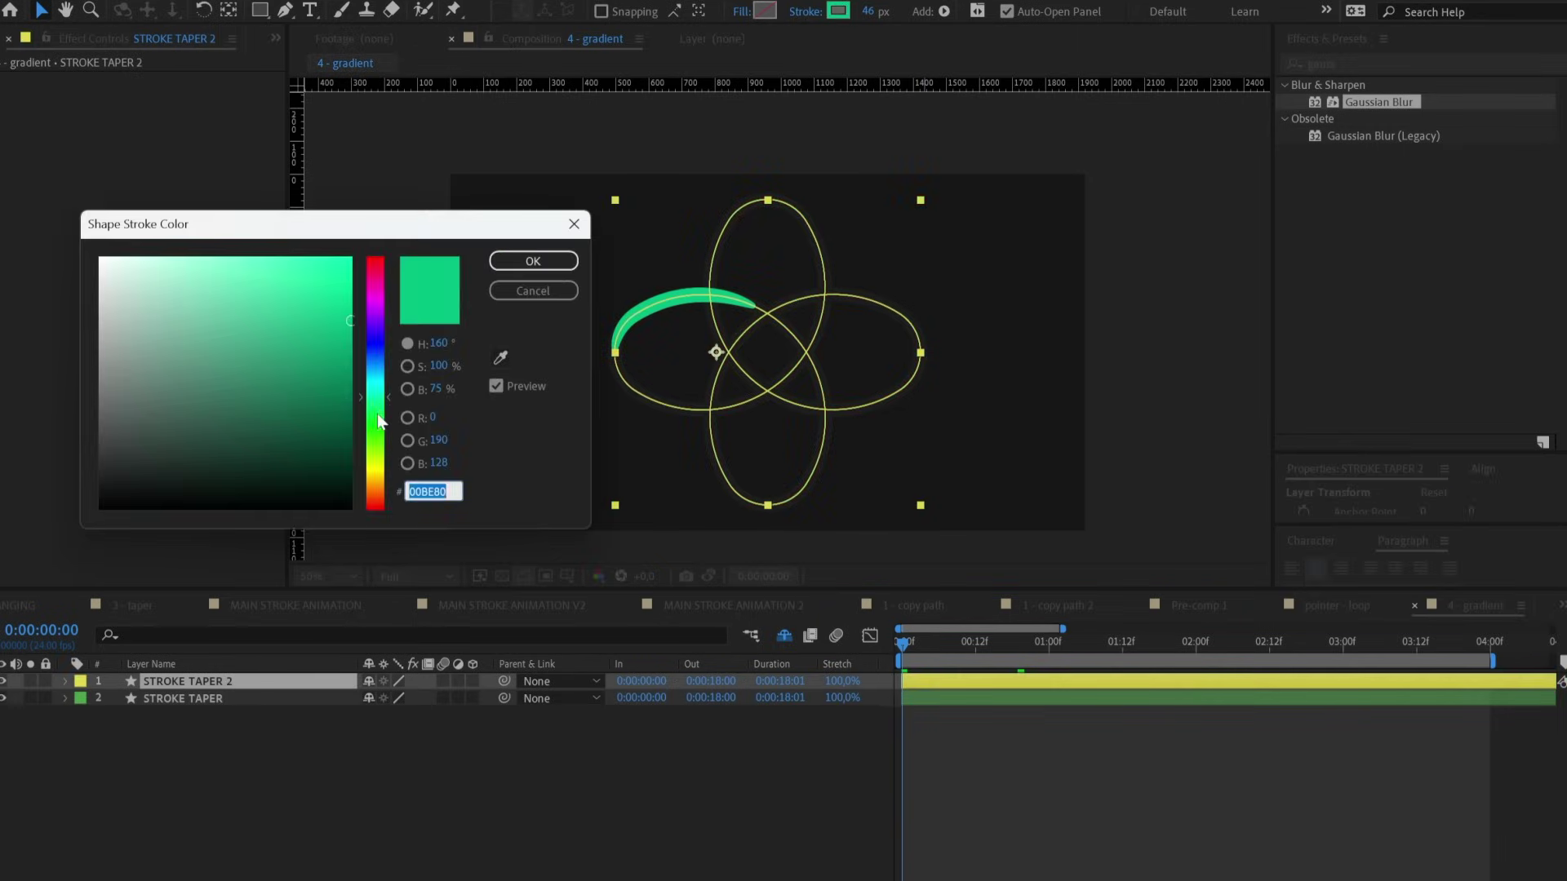
click(193, 258)
click(514, 262)
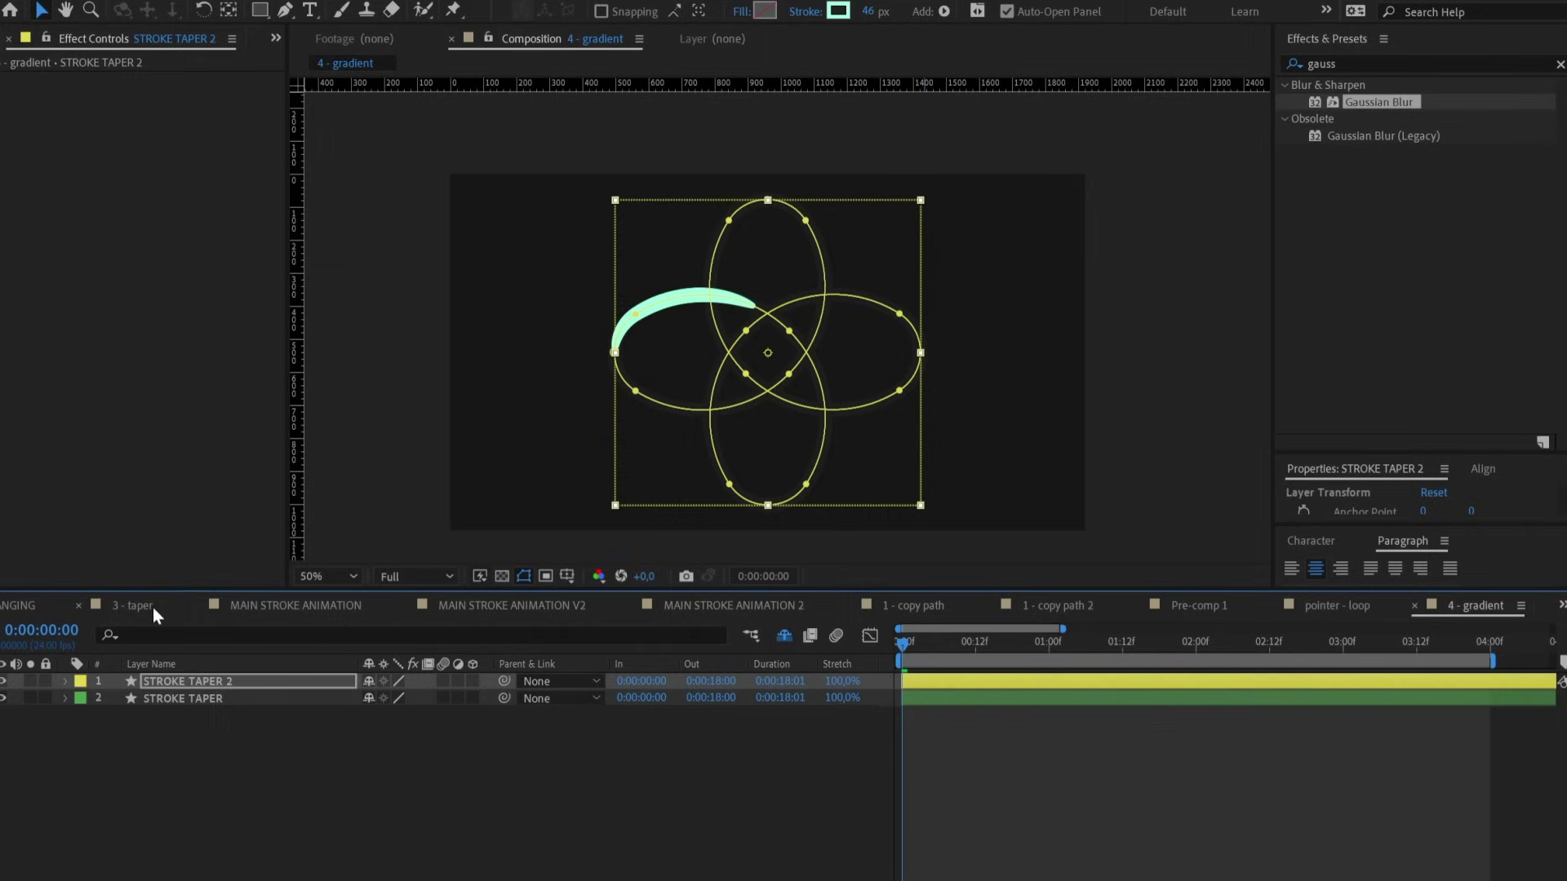
Reset the Taper settings of Stroke 1 in the STROKE TAPER 2 layer's Shape 1.
click(63, 682)
click(83, 700)
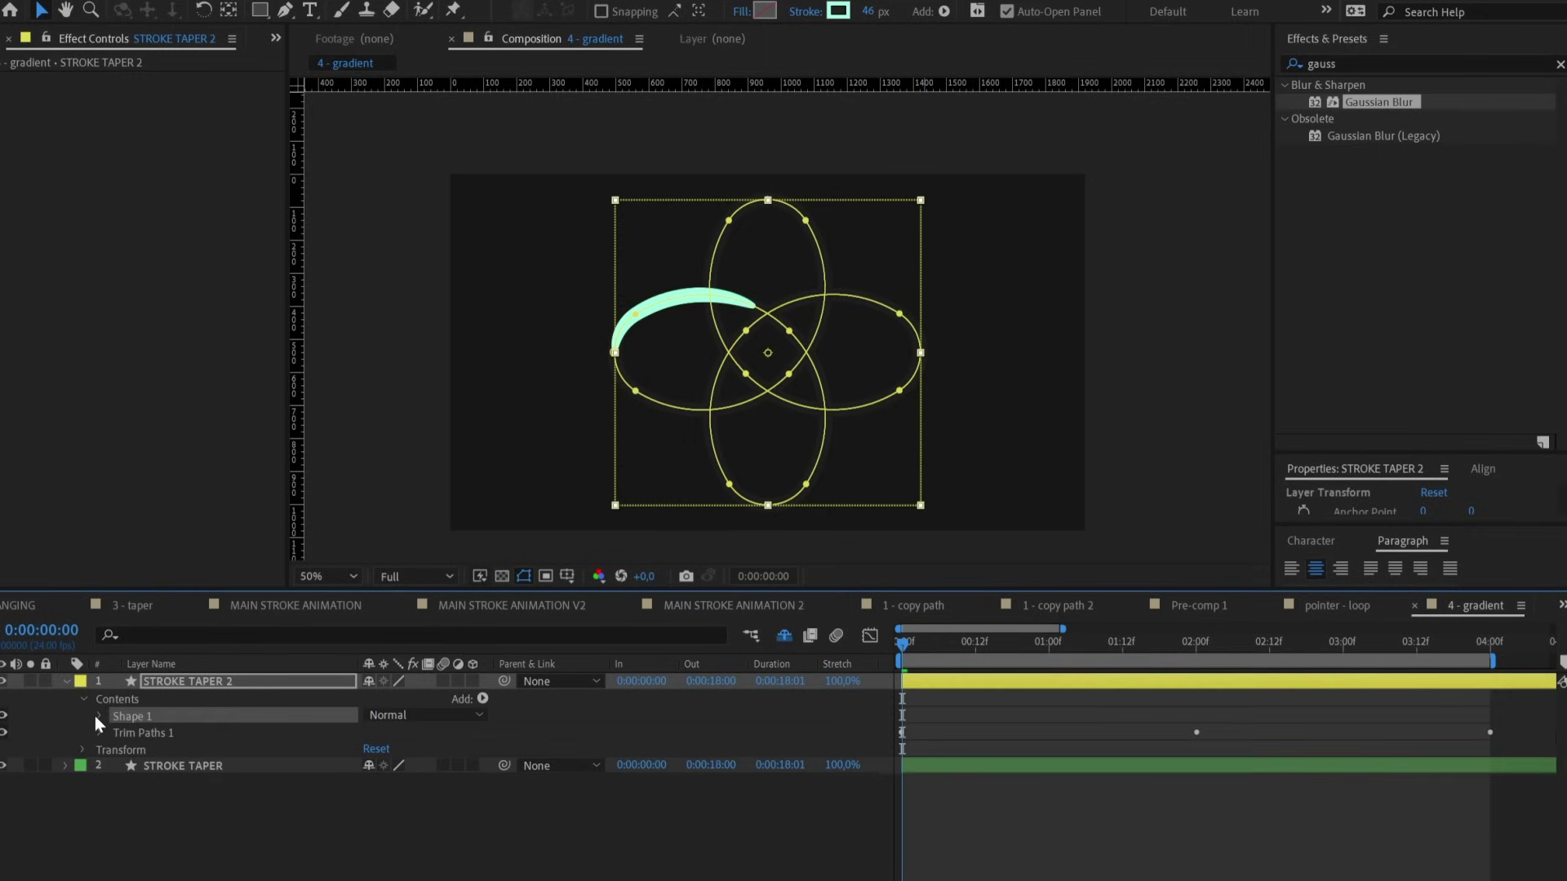
click(100, 716)
click(116, 749)
scroll(212, 808, down, 1)
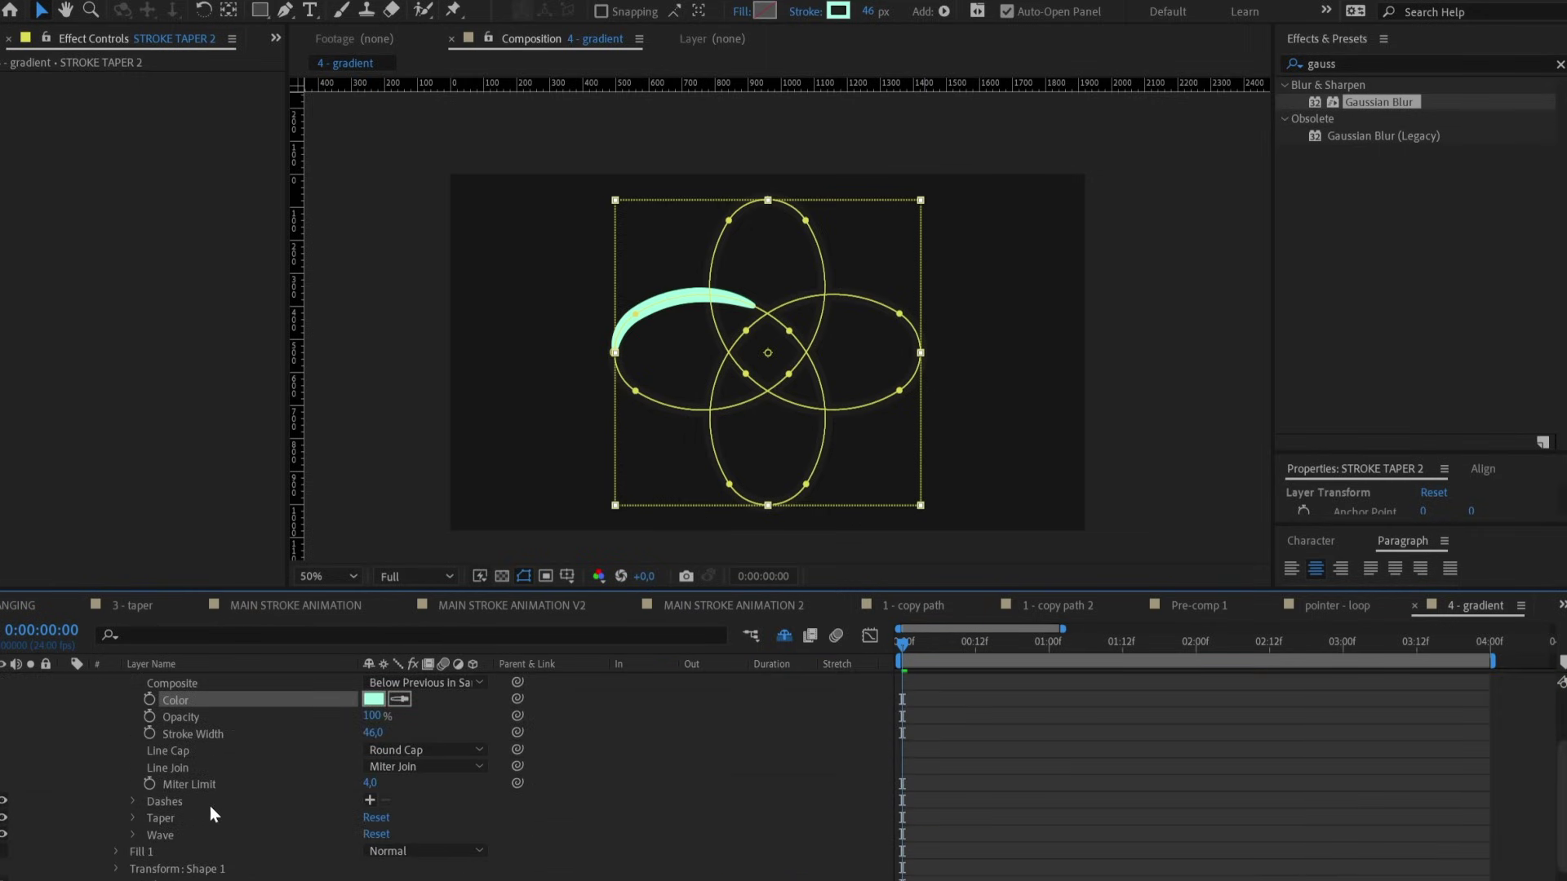
click(389, 815)
Keyframe STROKE TAPER 2's Trim Paths Start at about 7% at the first and last frames, and widen its stroke to 172 px.
scroll(278, 808, down, 1)
click(99, 851)
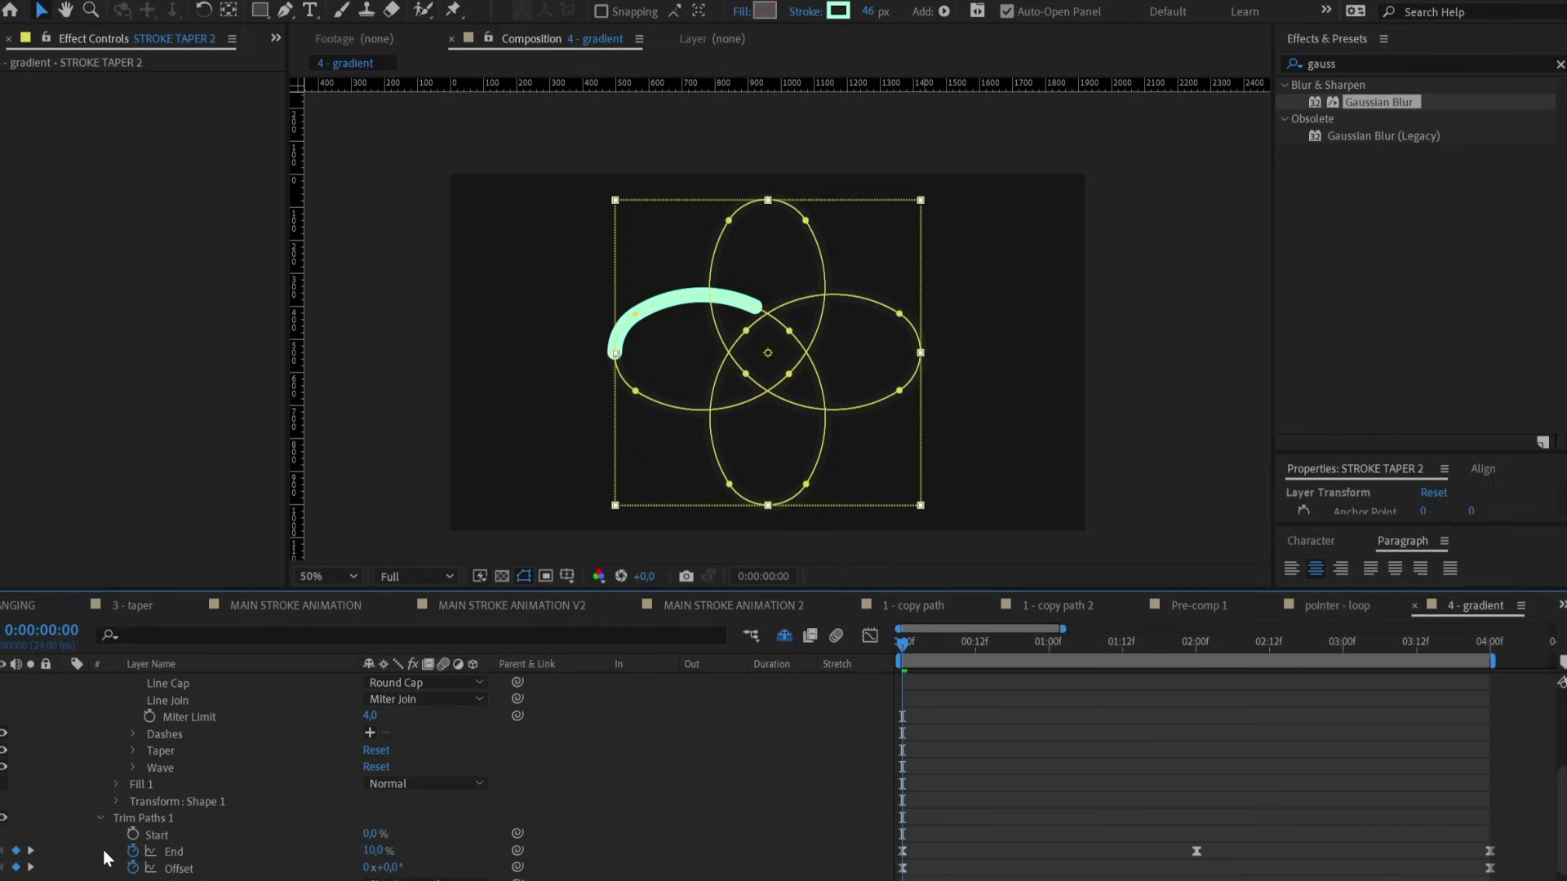
scroll(136, 839, down, 1)
click(137, 799)
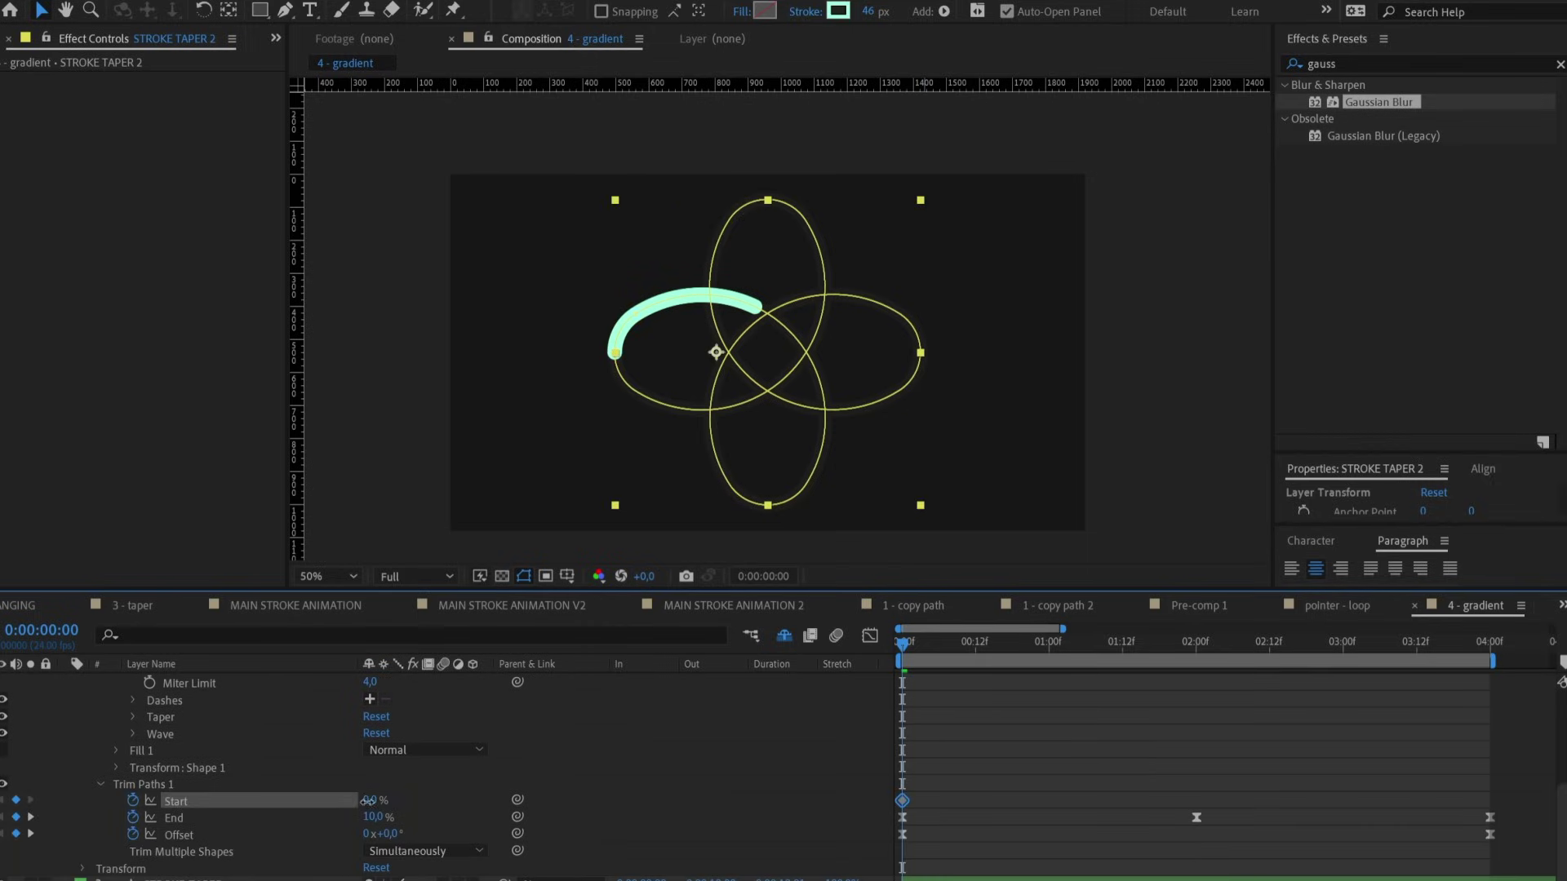
drag(368, 801, 357, 802)
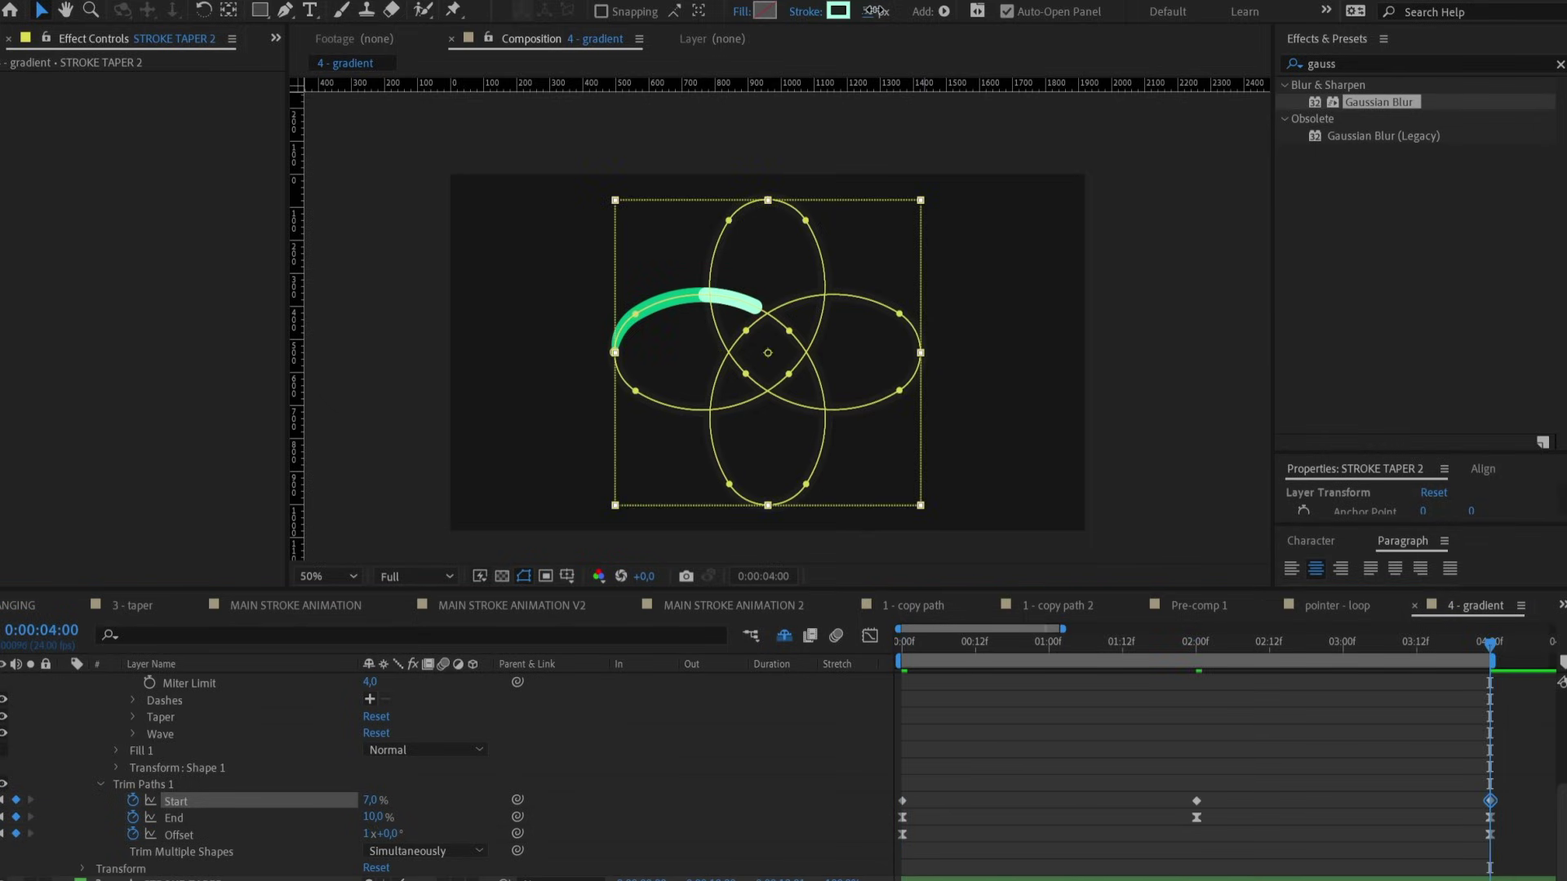
drag(869, 12, 981, 7)
click(1010, 734)
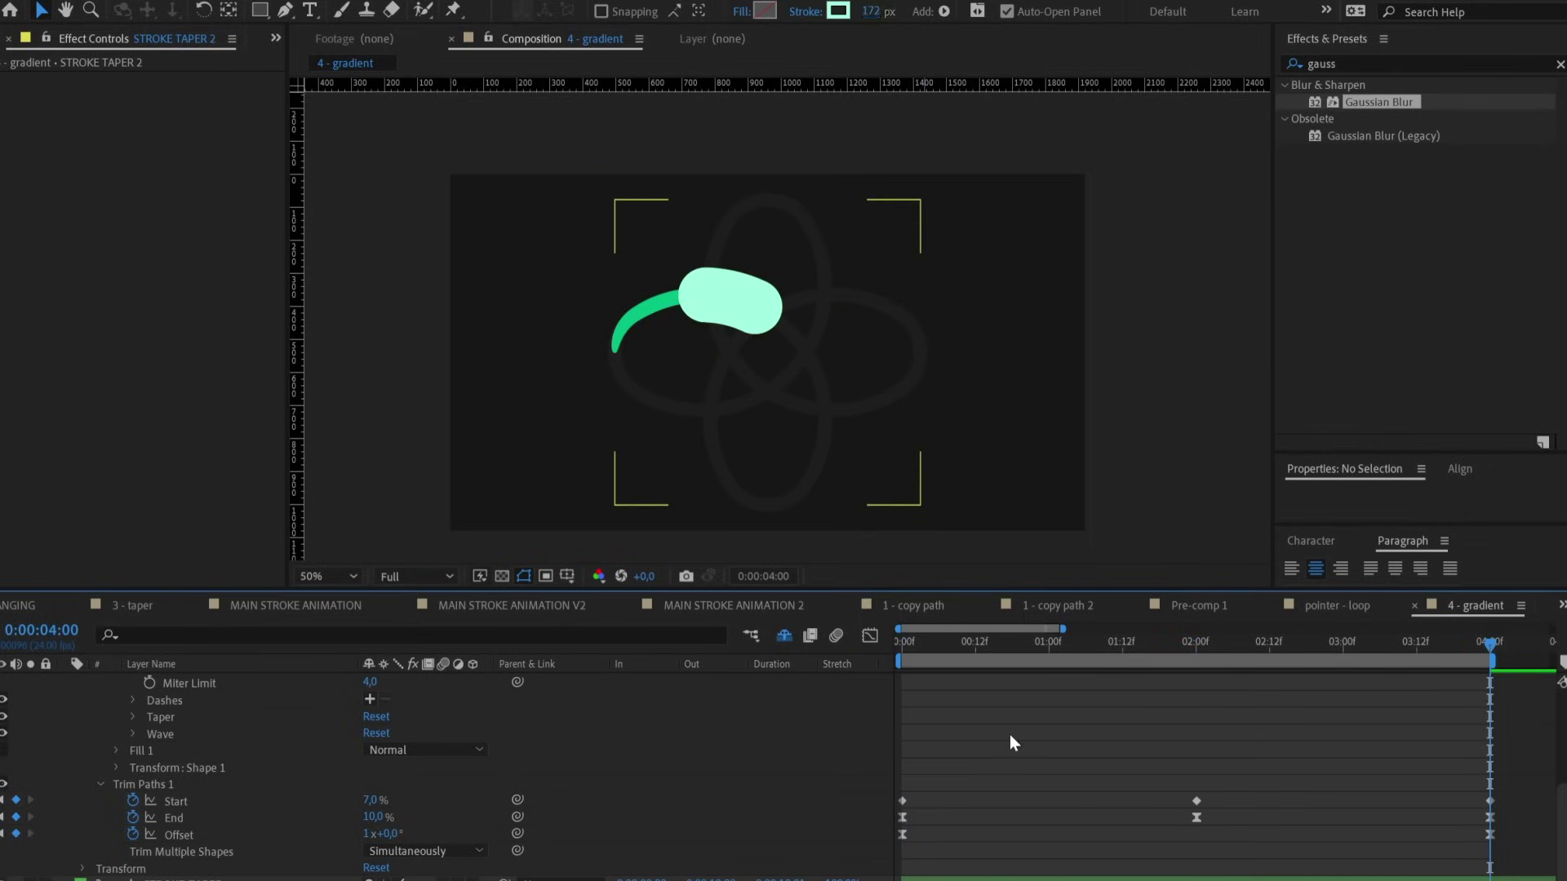
Use the STROKE TAPER layer as track matte for STROKE TAPER 2, keeping the matte layer visible.
scroll(1005, 719, up, 5)
click(227, 680)
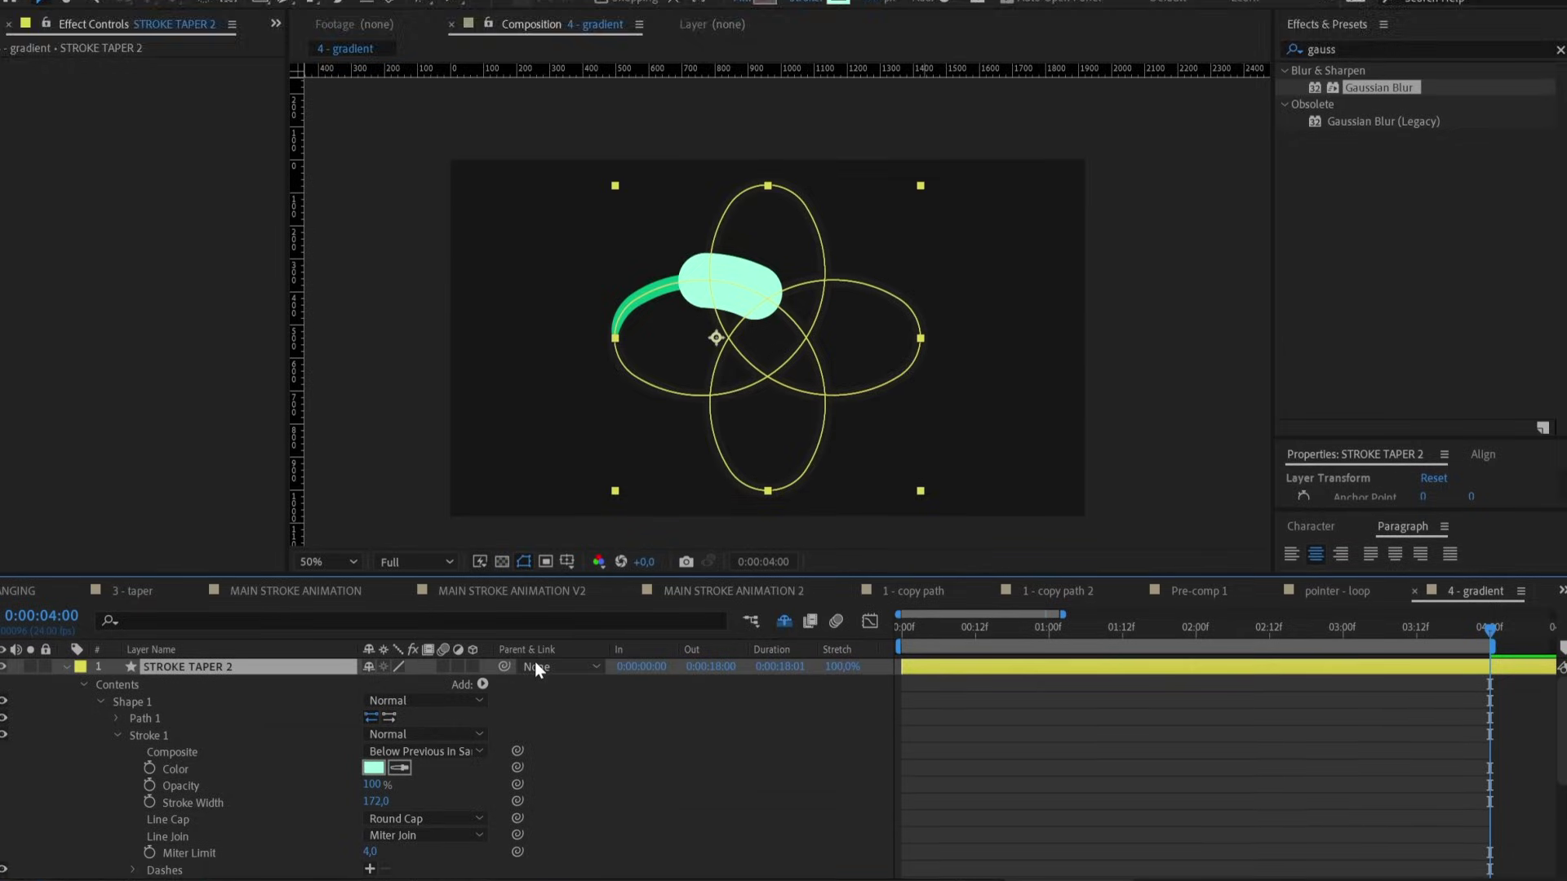
click(22, 826)
click(462, 645)
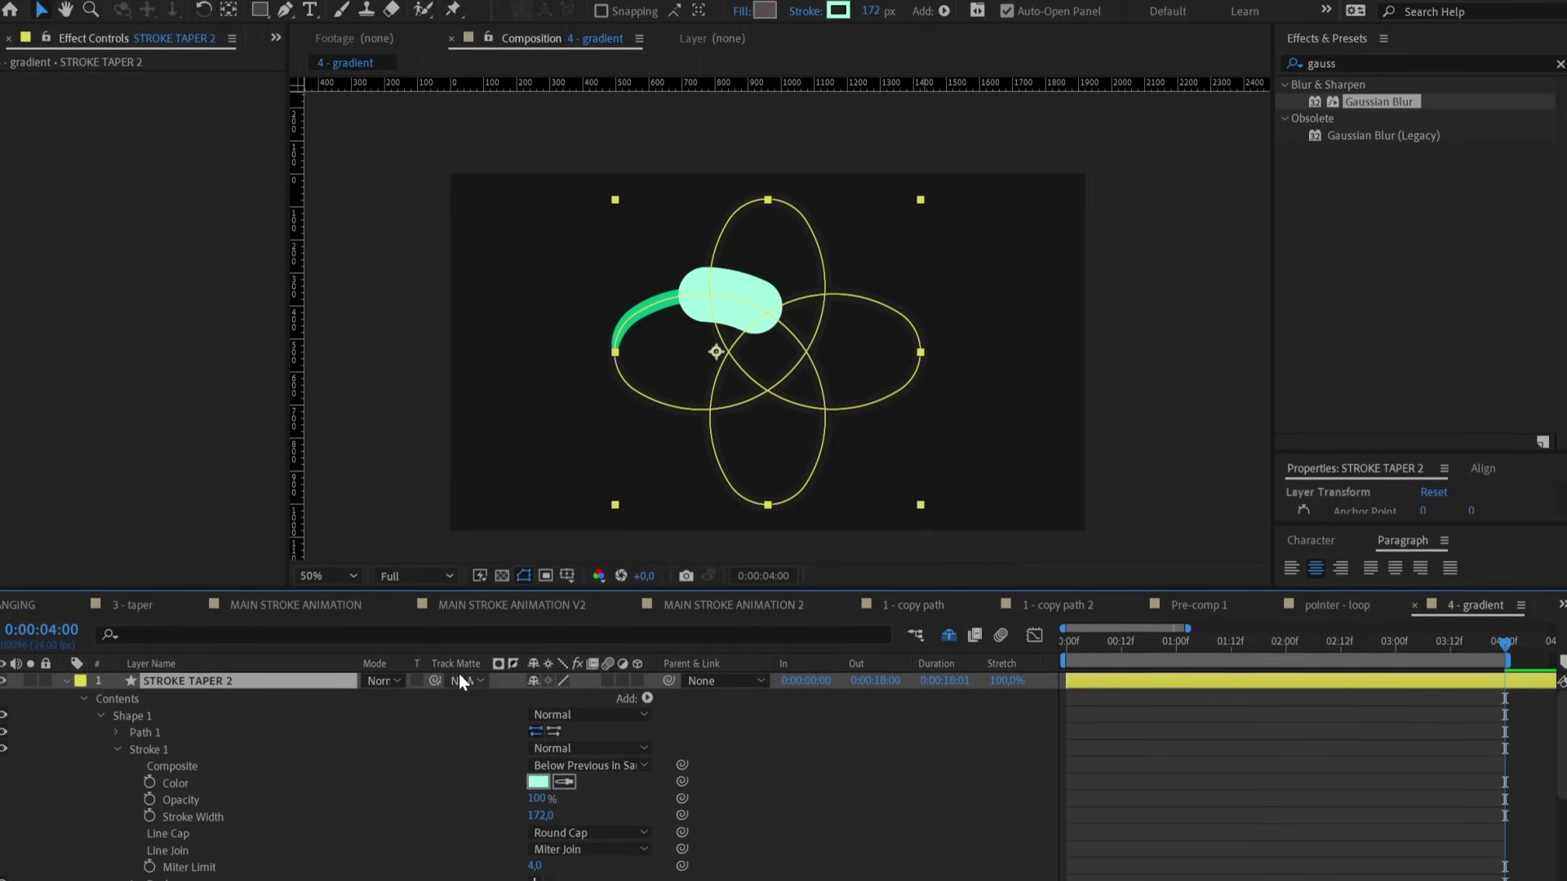
click(531, 756)
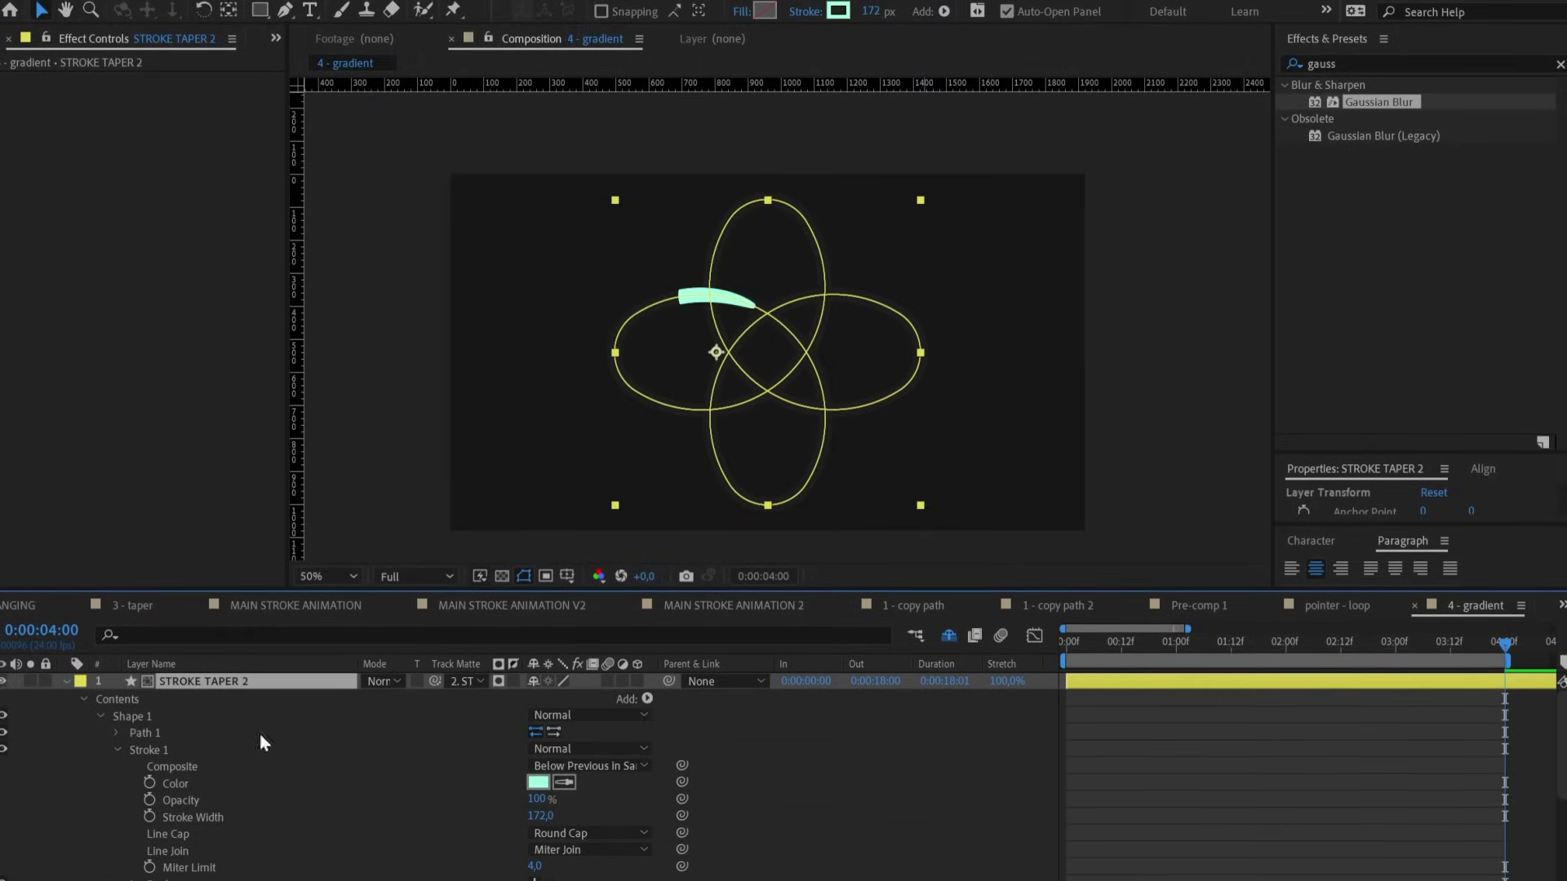
click(65, 682)
click(181, 713)
Apply Gaussian Blur to STROKE TAPER 2 with Blurriness about 111.5 and preview the gradient stroke.
click(212, 682)
mouse_move(1373, 101)
mouse_down()
mouse_move(1343, 133)
mouse_move(491, 599)
mouse_move(259, 679)
mouse_up()
drag(171, 95, 224, 98)
drag(997, 118, 1161, 121)
key(space)
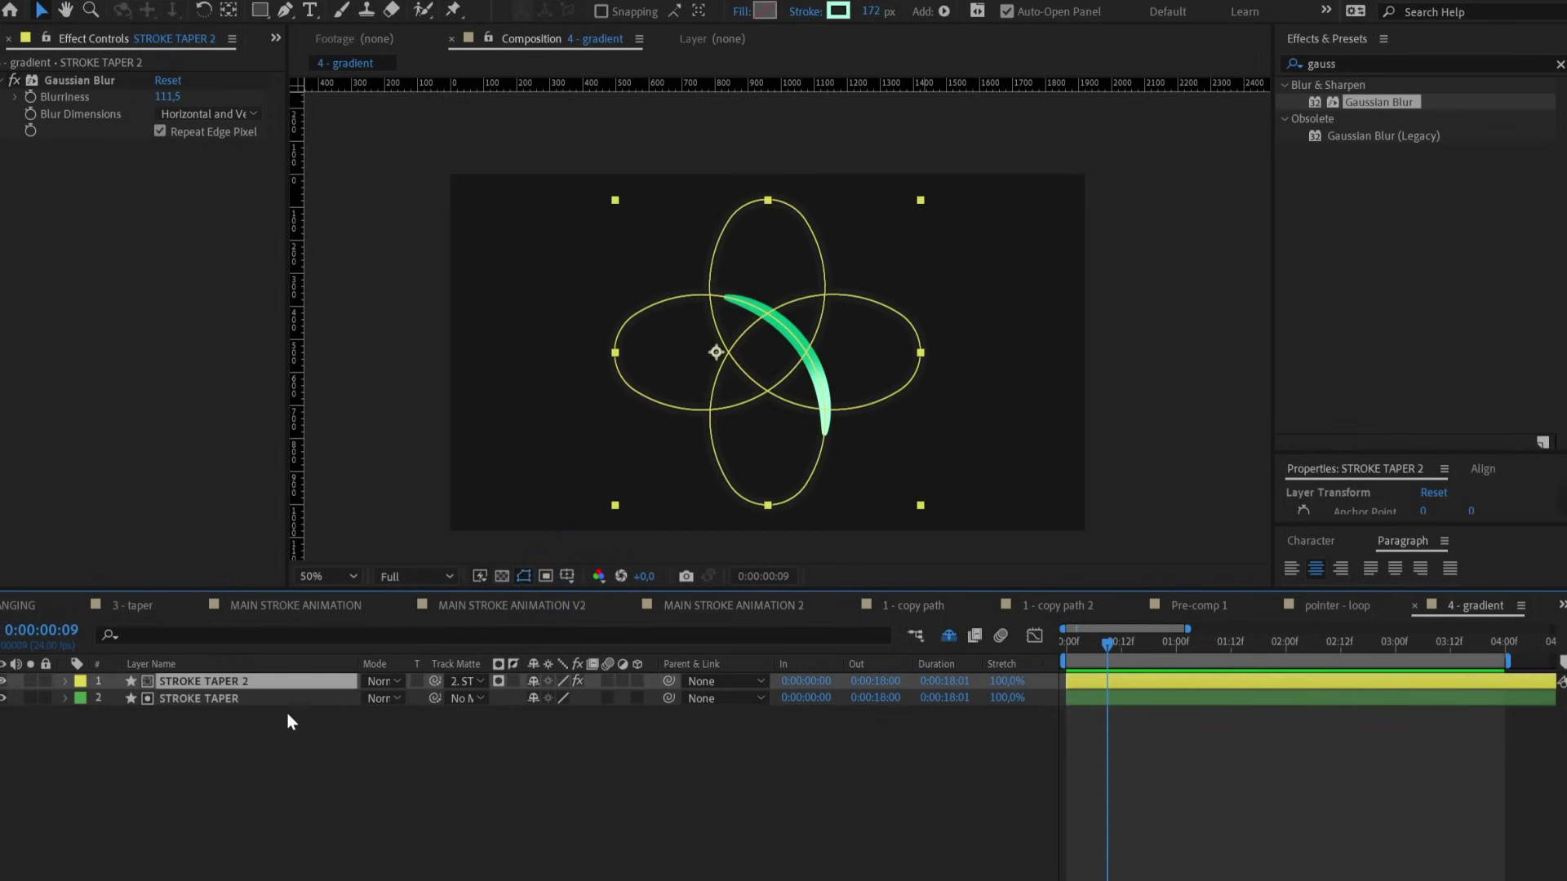
Duplicate STROKE TAPER 2, place the copy below STROKE TAPER and remove its track matte.
key(ctrl+d)
drag(207, 682, 211, 721)
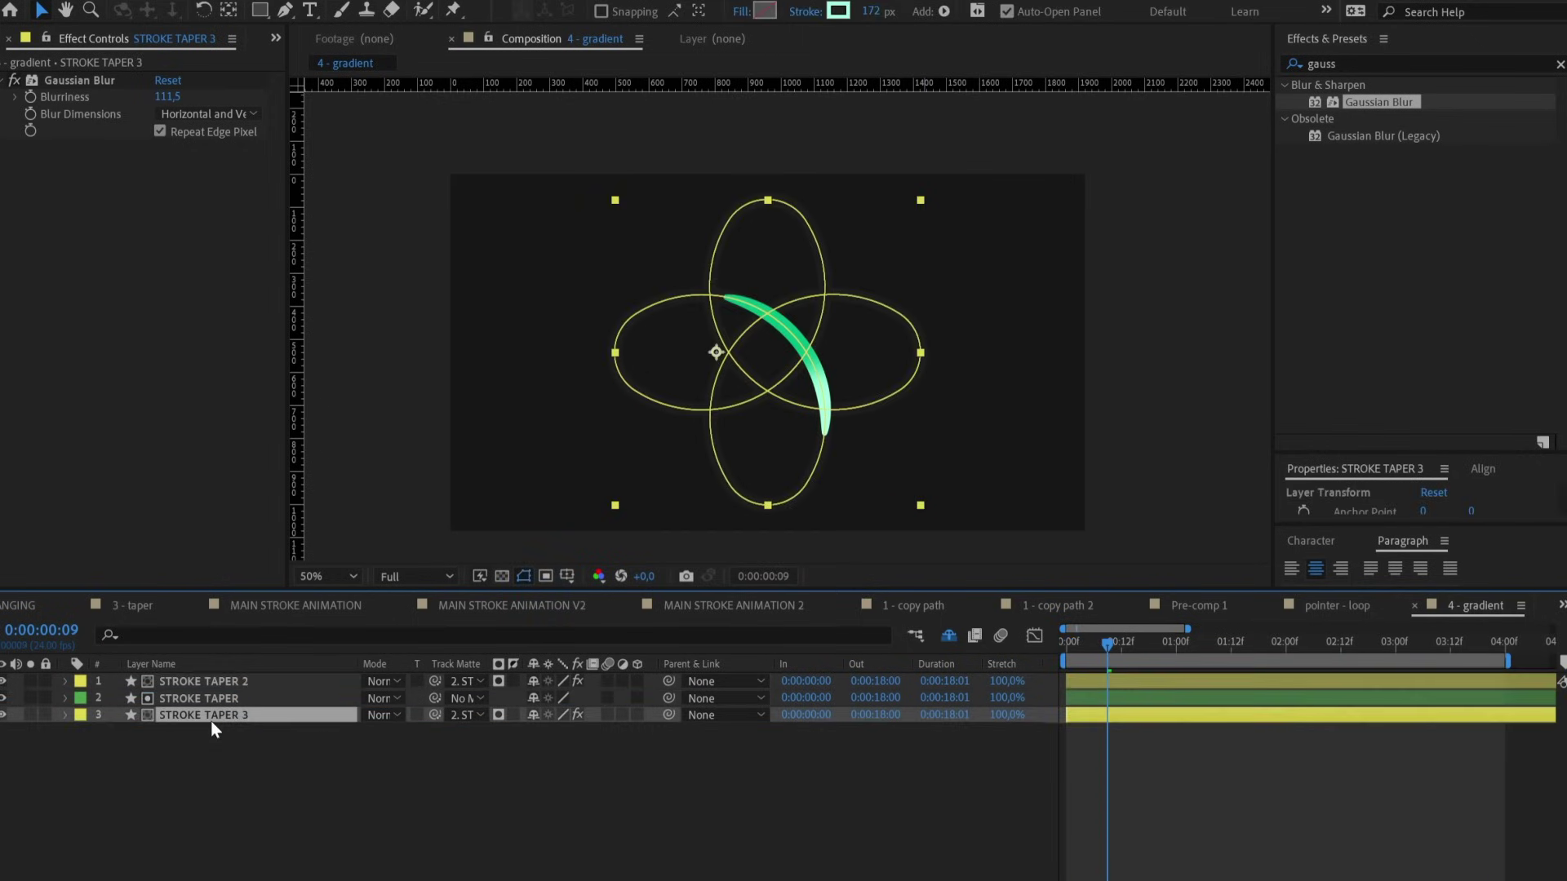
click(459, 716)
click(482, 733)
Set STROKE TAPER 3's Gaussian Blur Blurriness to 100 and reduce its stroke width to about 36 px.
drag(175, 98, 130, 95)
click(165, 98)
text(100)
key(Return)
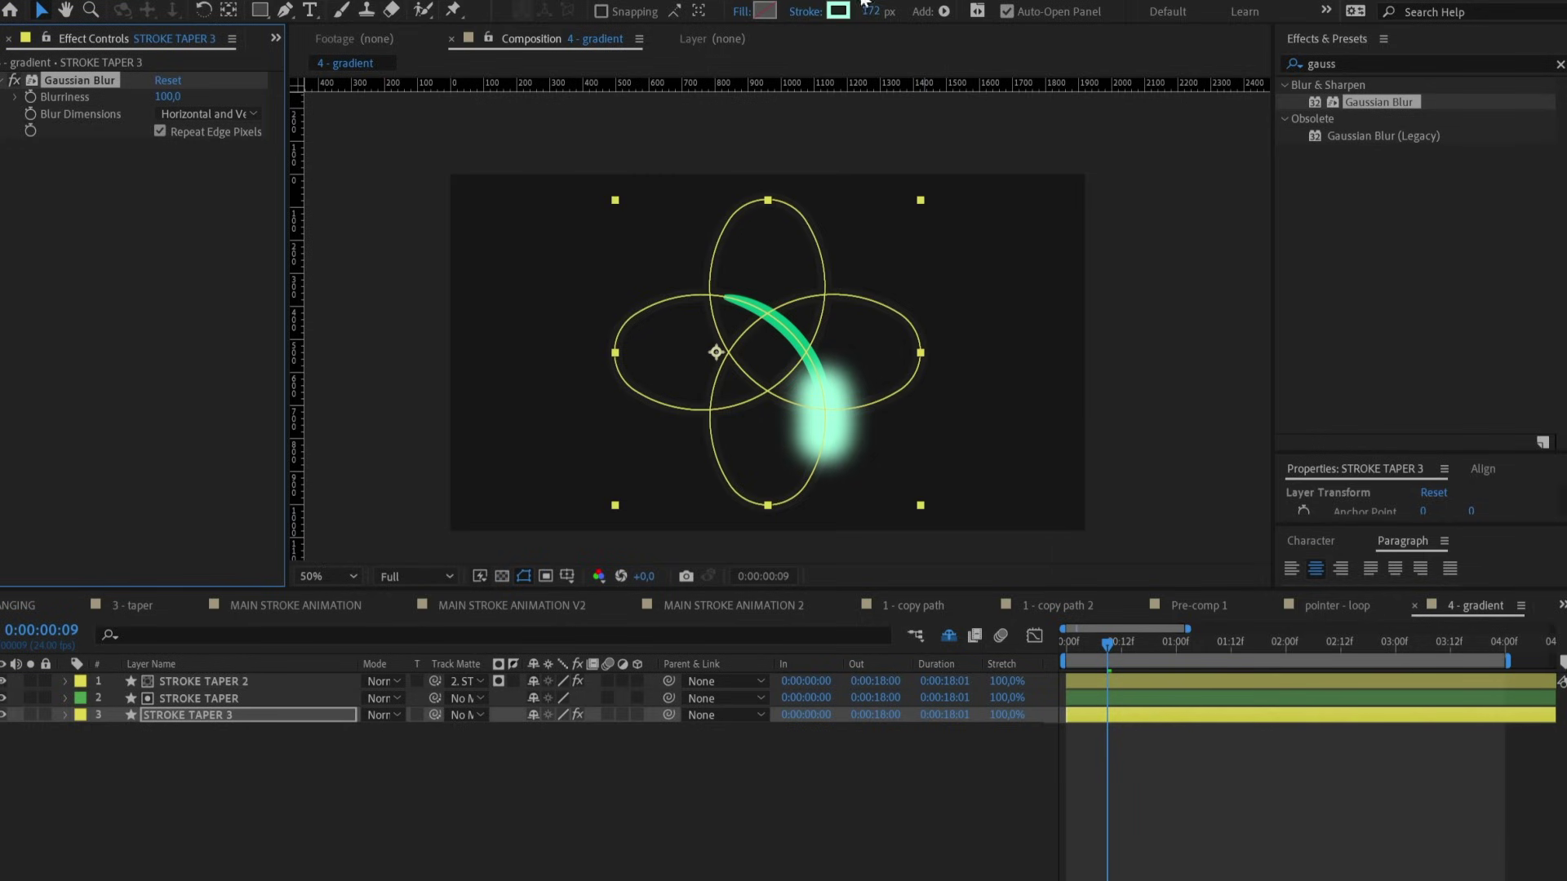
drag(870, 16, 758, 18)
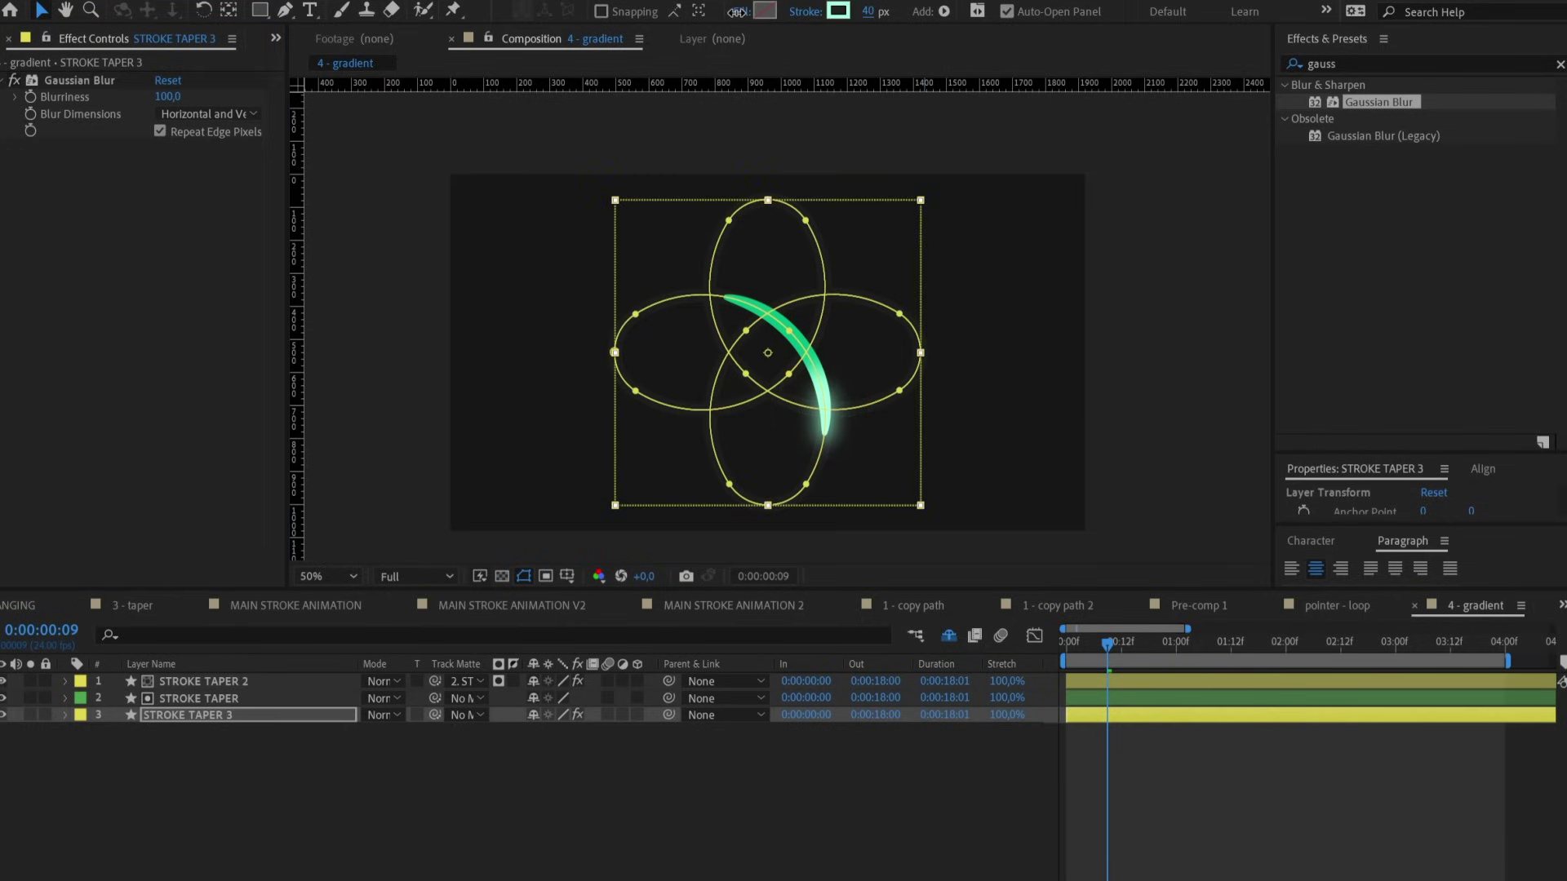
Apply Drop Shadow to STROKE TAPER with the stroke's green as Shadow Color, Distance 0 and Softness about 85.
click(230, 698)
click(1344, 62)
text(drop)
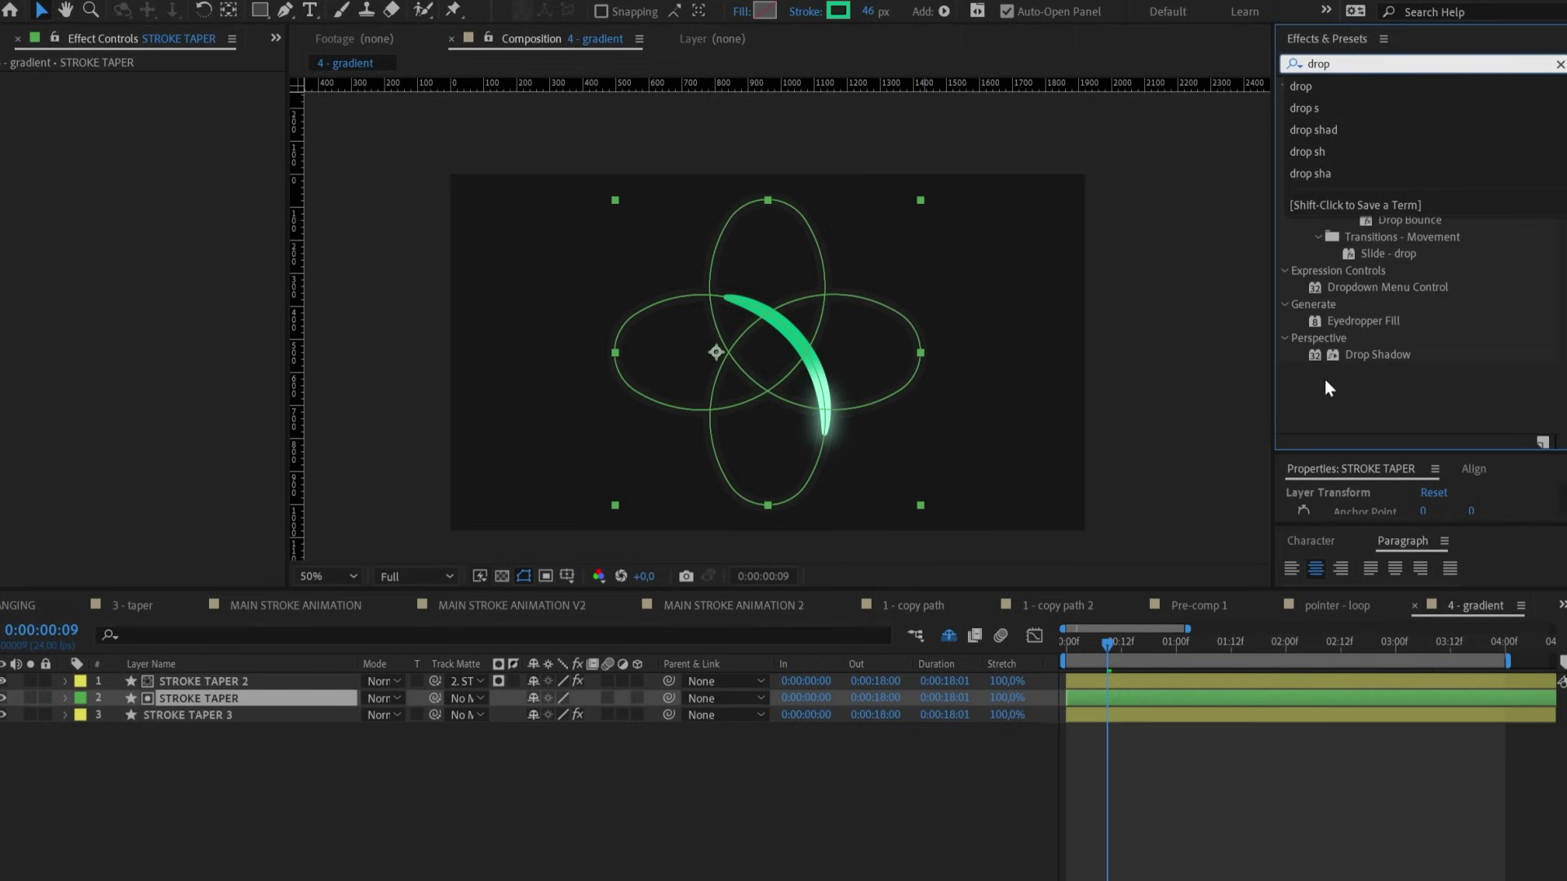
drag(1361, 358, 1159, 698)
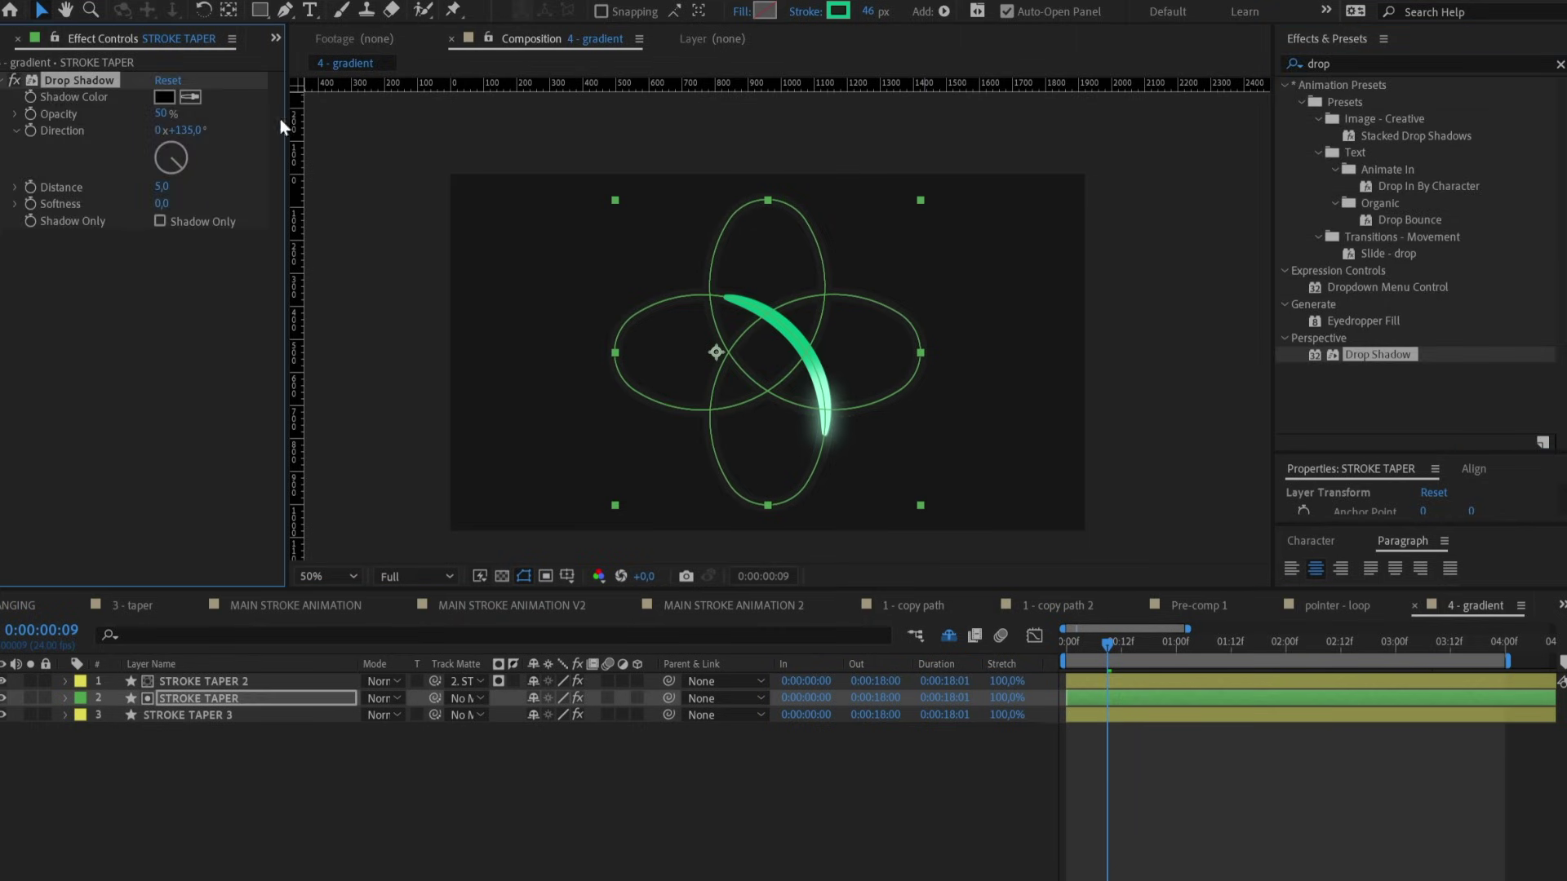
click(796, 341)
drag(201, 212, 270, 211)
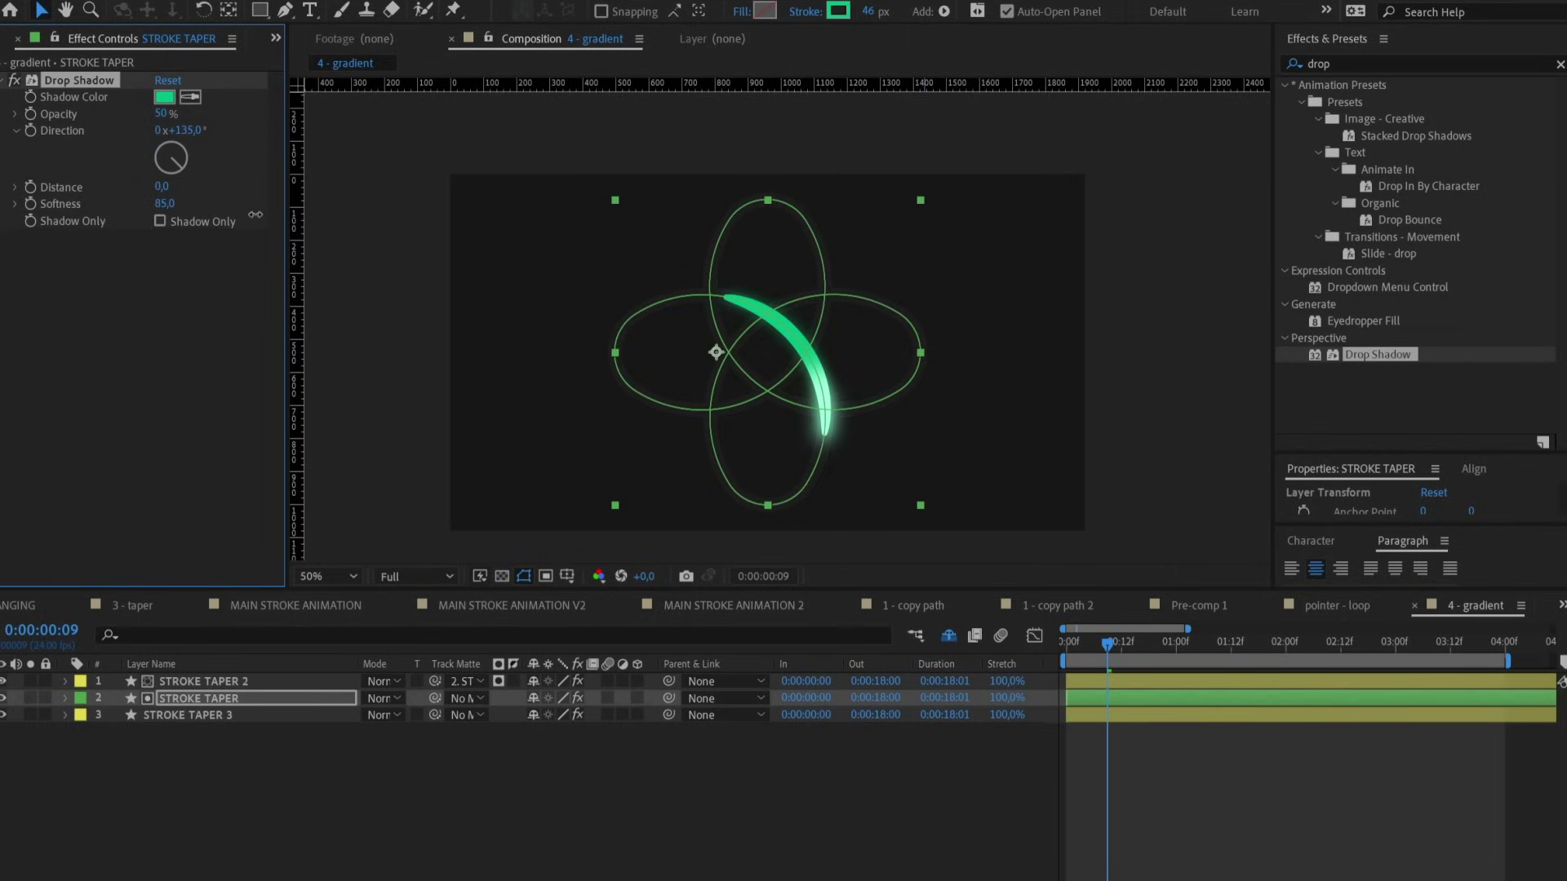
Duplicate STROKE TAPER 2 with the playhead on the first frame and change the copy's stroke color to white.
click(252, 683)
key(Home)
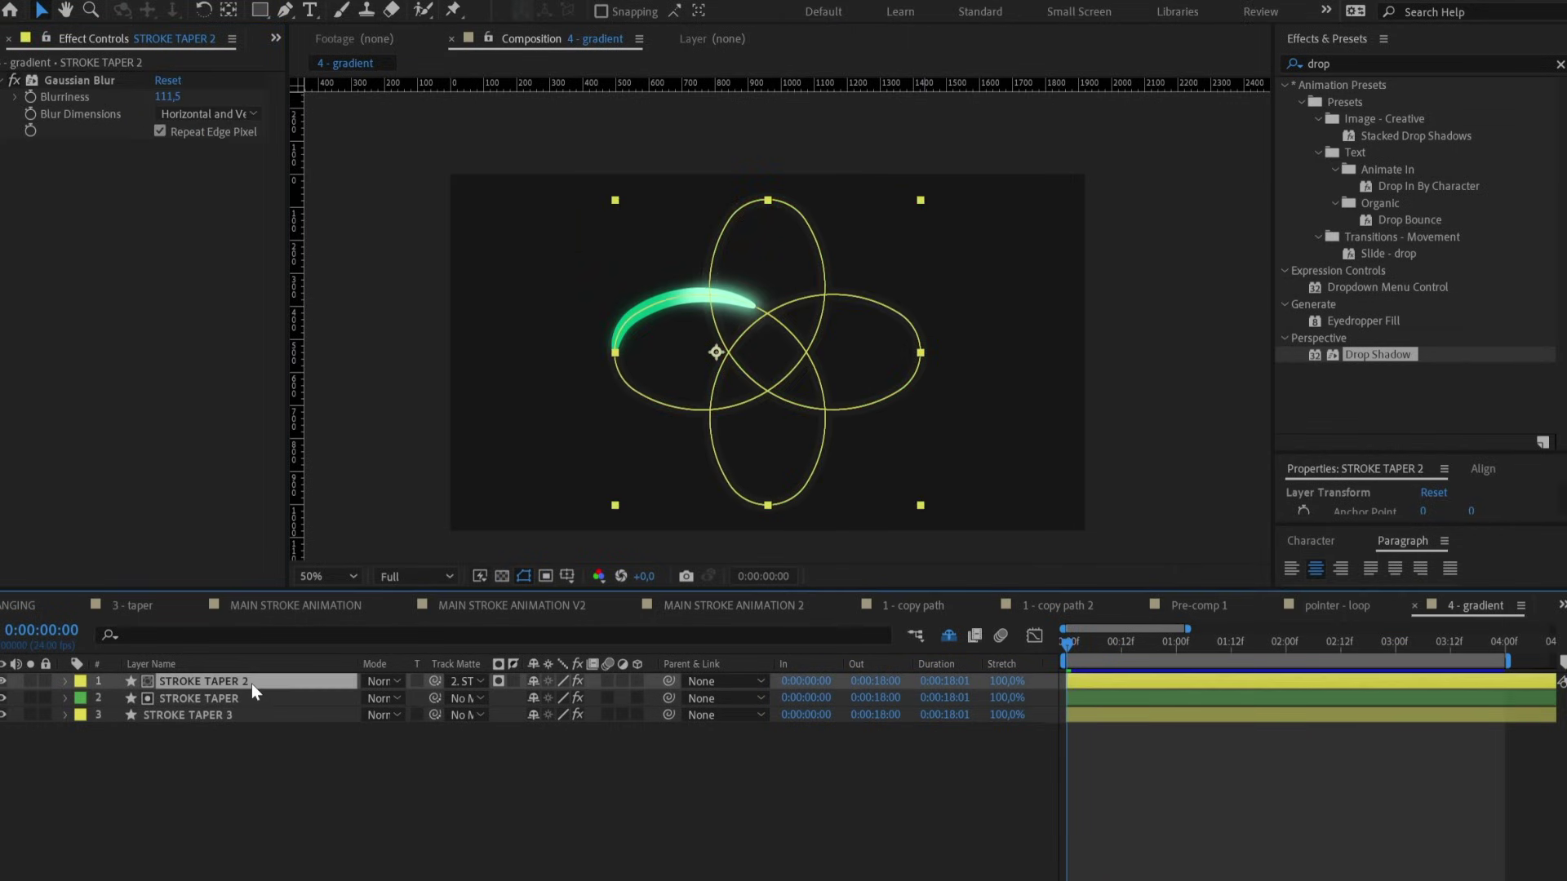
key(ctrl+d)
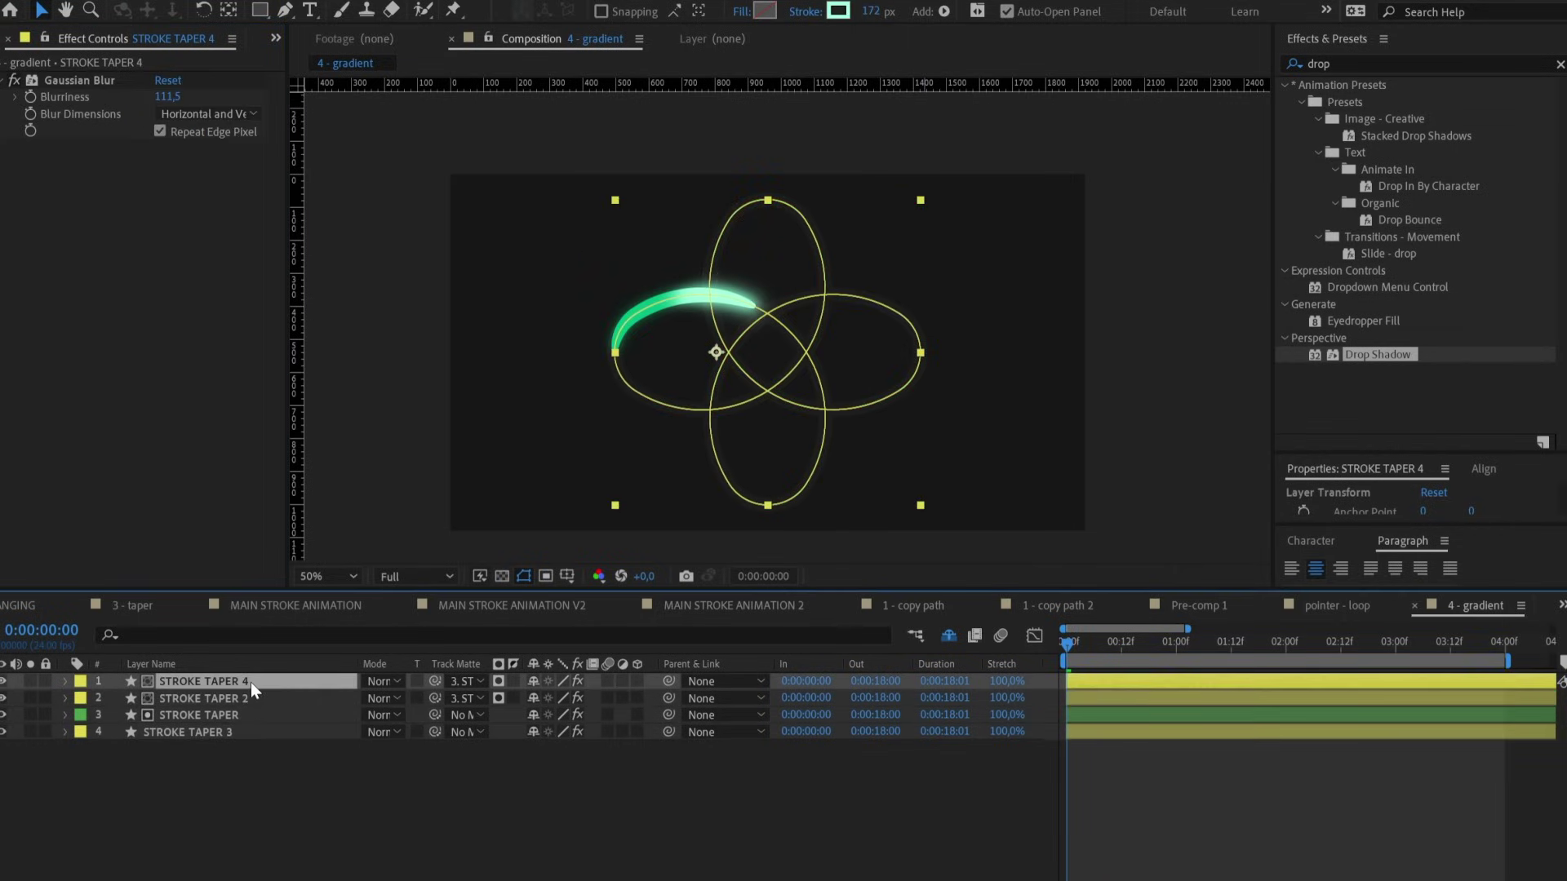
click(835, 13)
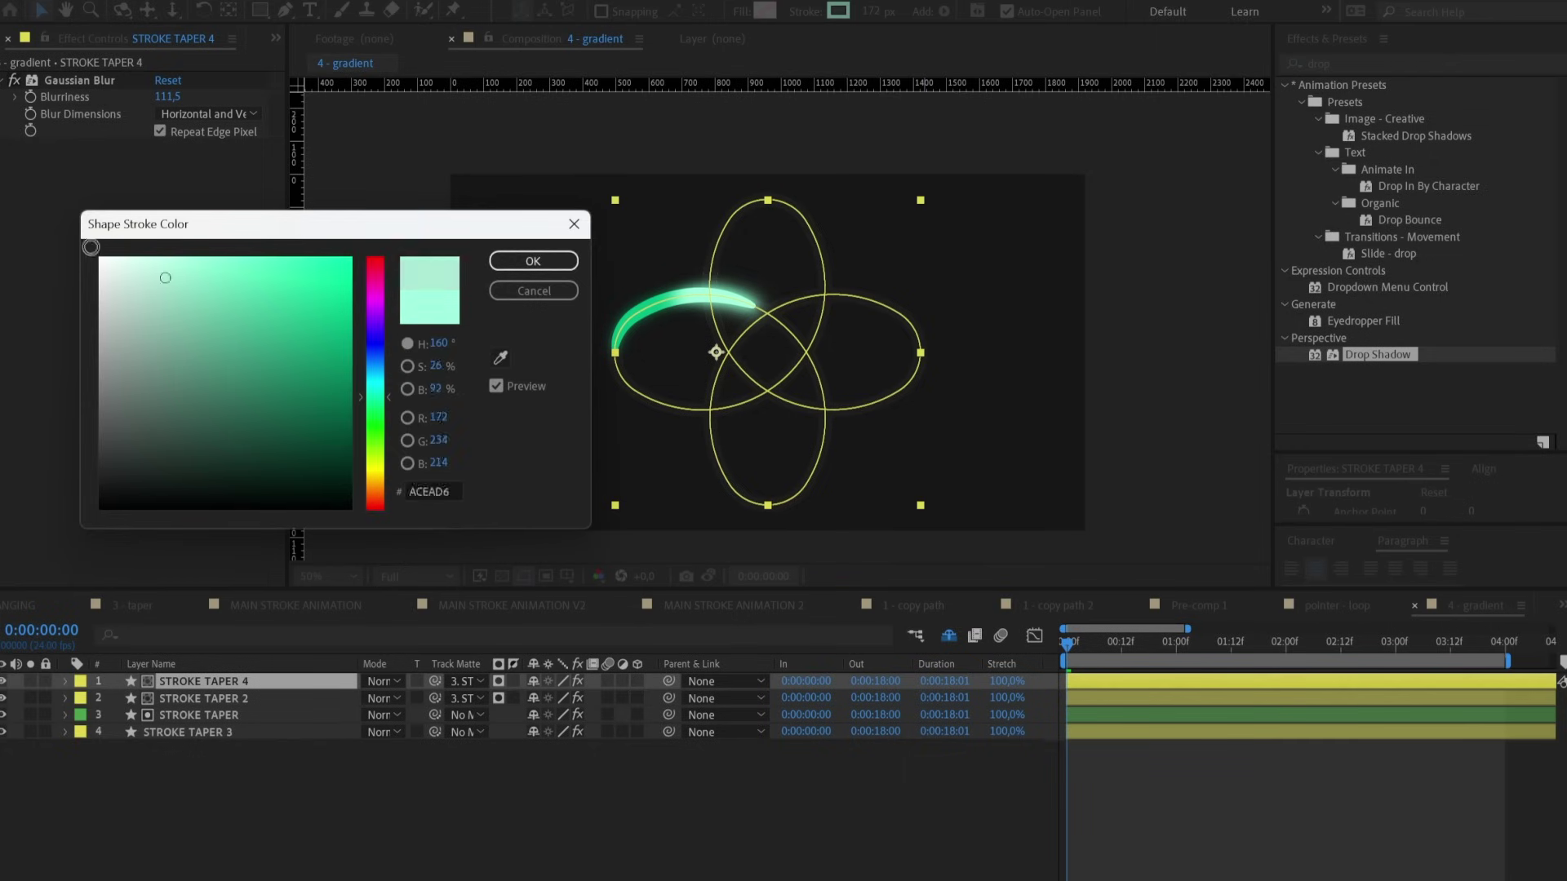
click(560, 266)
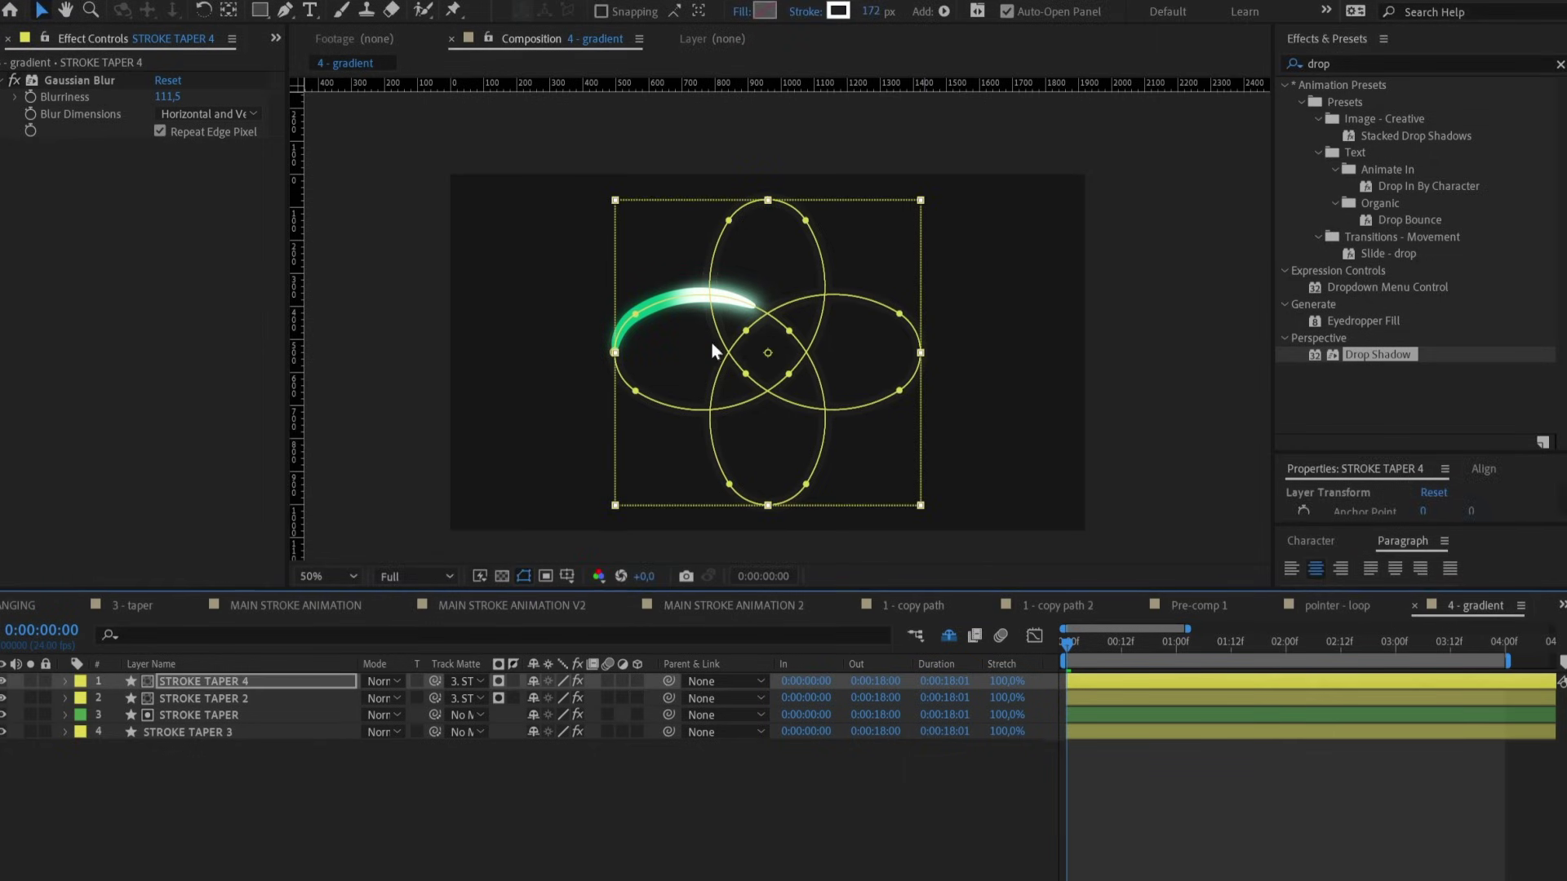
Set STROKE TAPER 4's Trim Paths Start to 20% at the first frame and copy that keyframe to 0:00:04:00.
key(u)
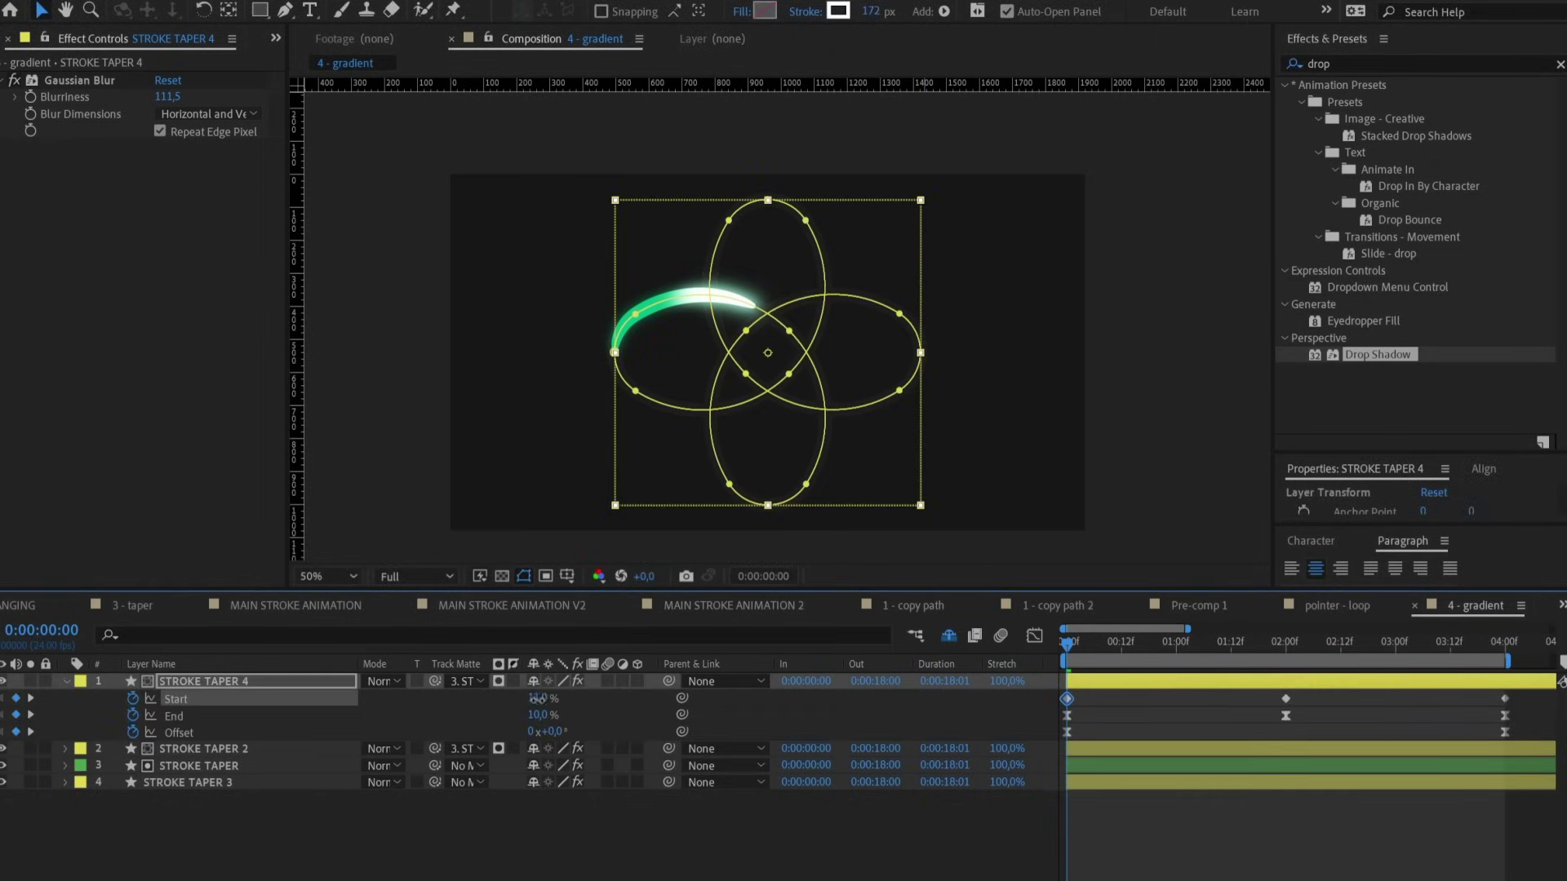
click(540, 699)
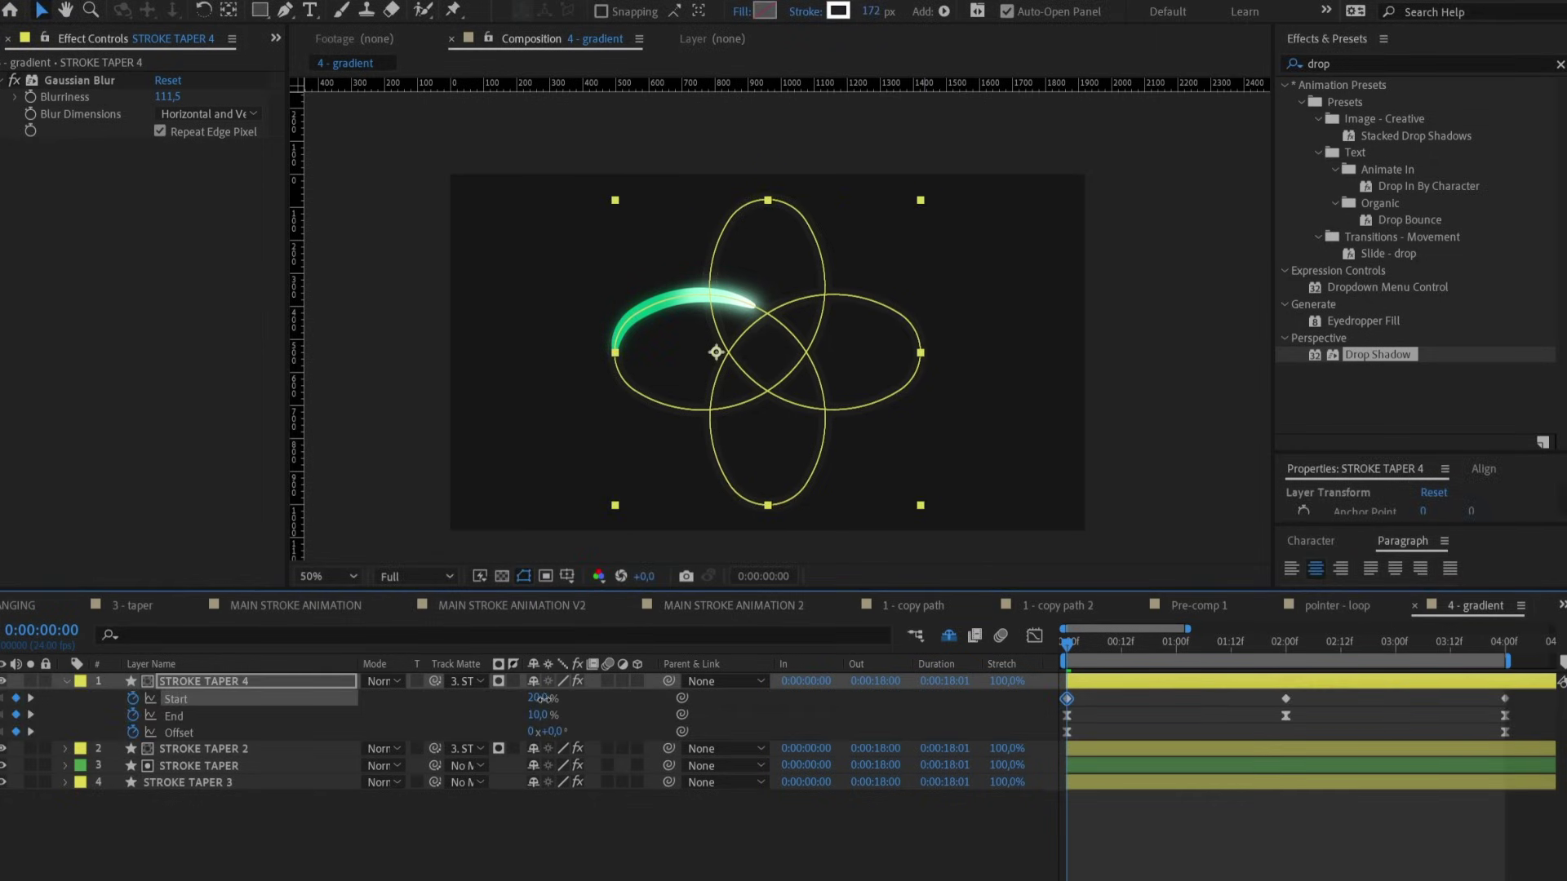
click(1505, 641)
drag(1146, 693, 1018, 702)
key(ctrl+c)
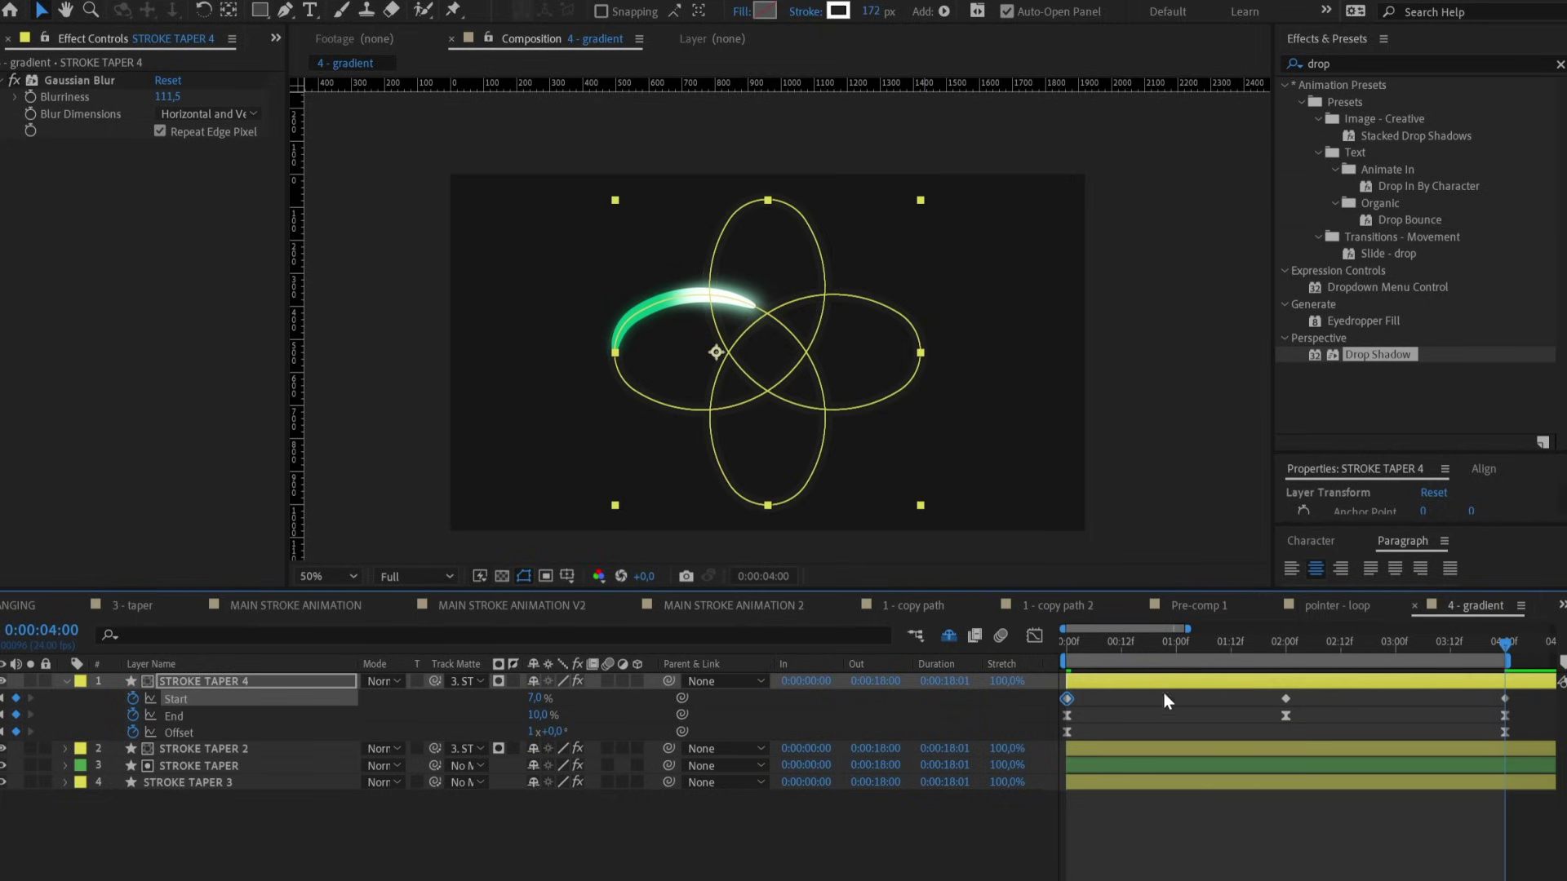
key(ctrl+v)
Raise STROKE TAPER 4's Trim Paths Start keyframe at 0:00:02:00 to about 20% and review the animation.
drag(1290, 644, 1286, 644)
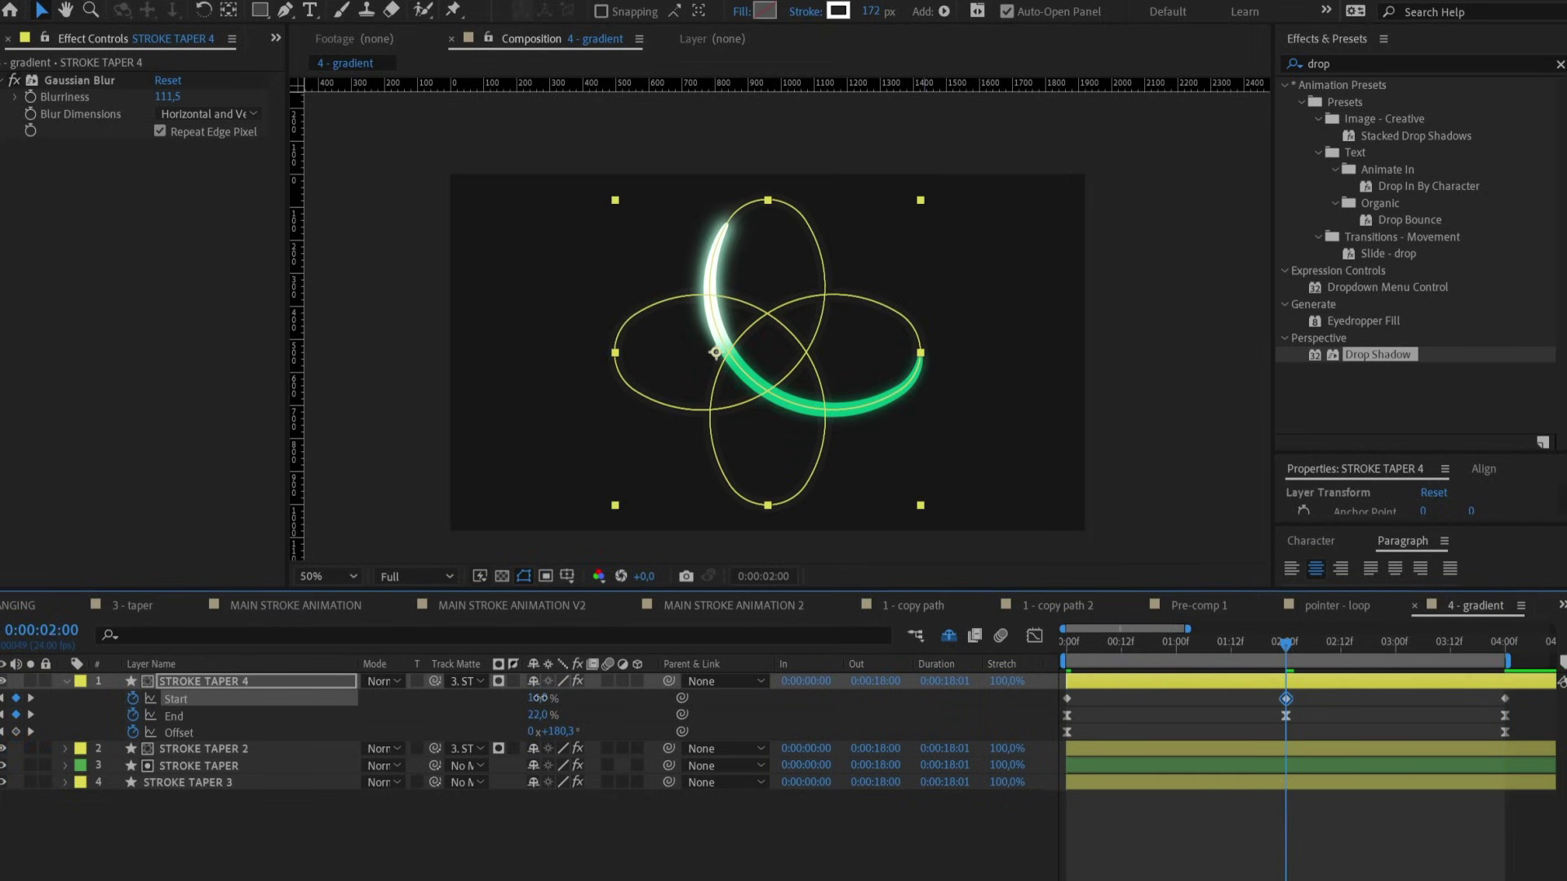
drag(538, 698, 543, 698)
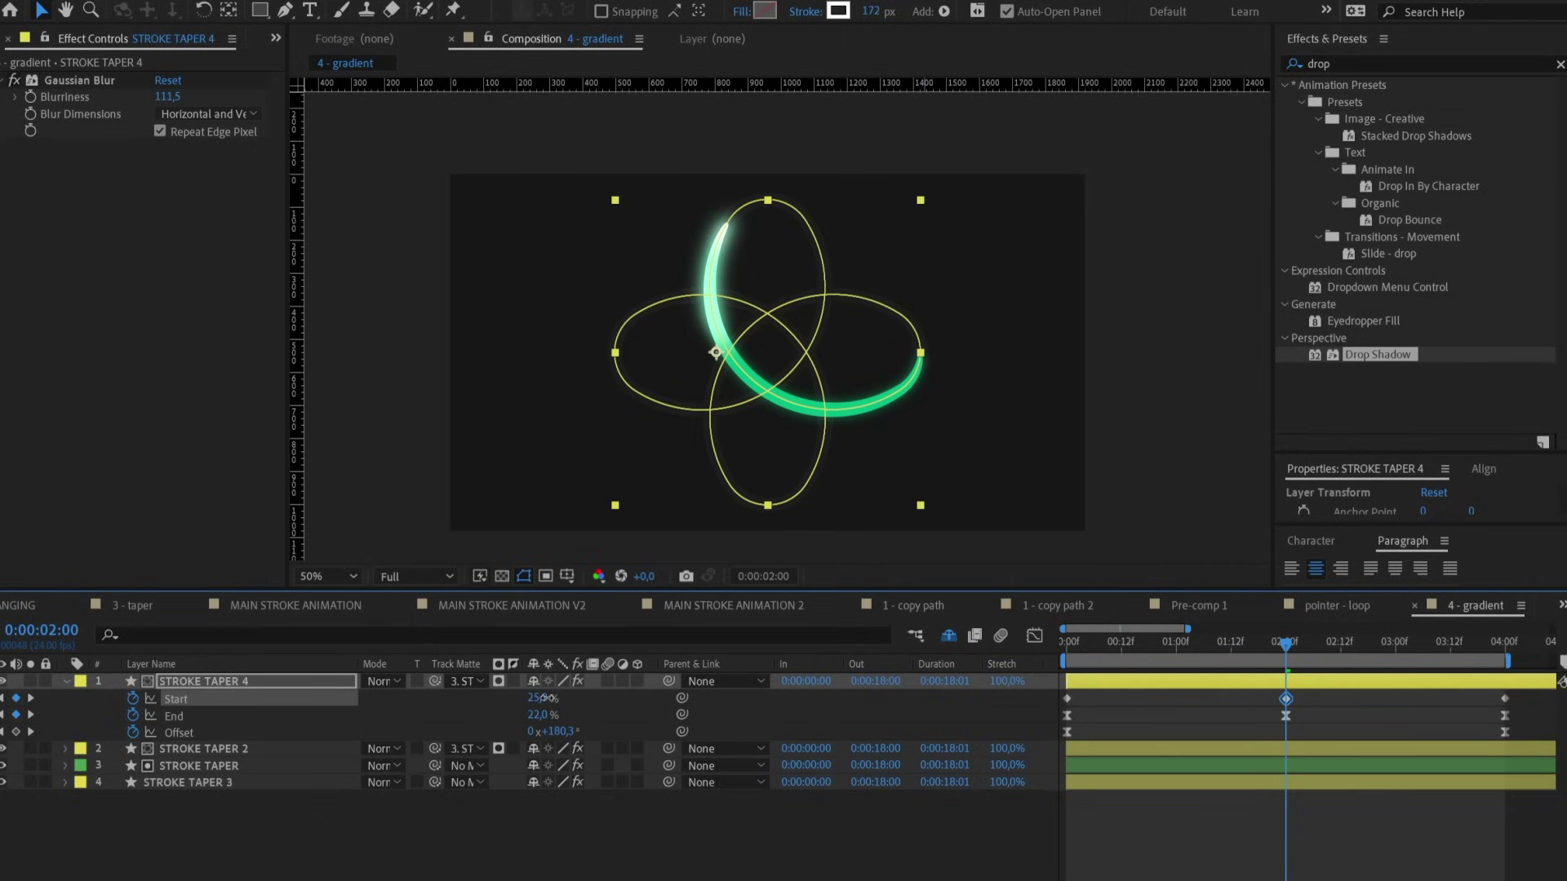
click(1216, 728)
Add an Inner Glow layer style to the STROKE TAPER layer.
right_click(1201, 767)
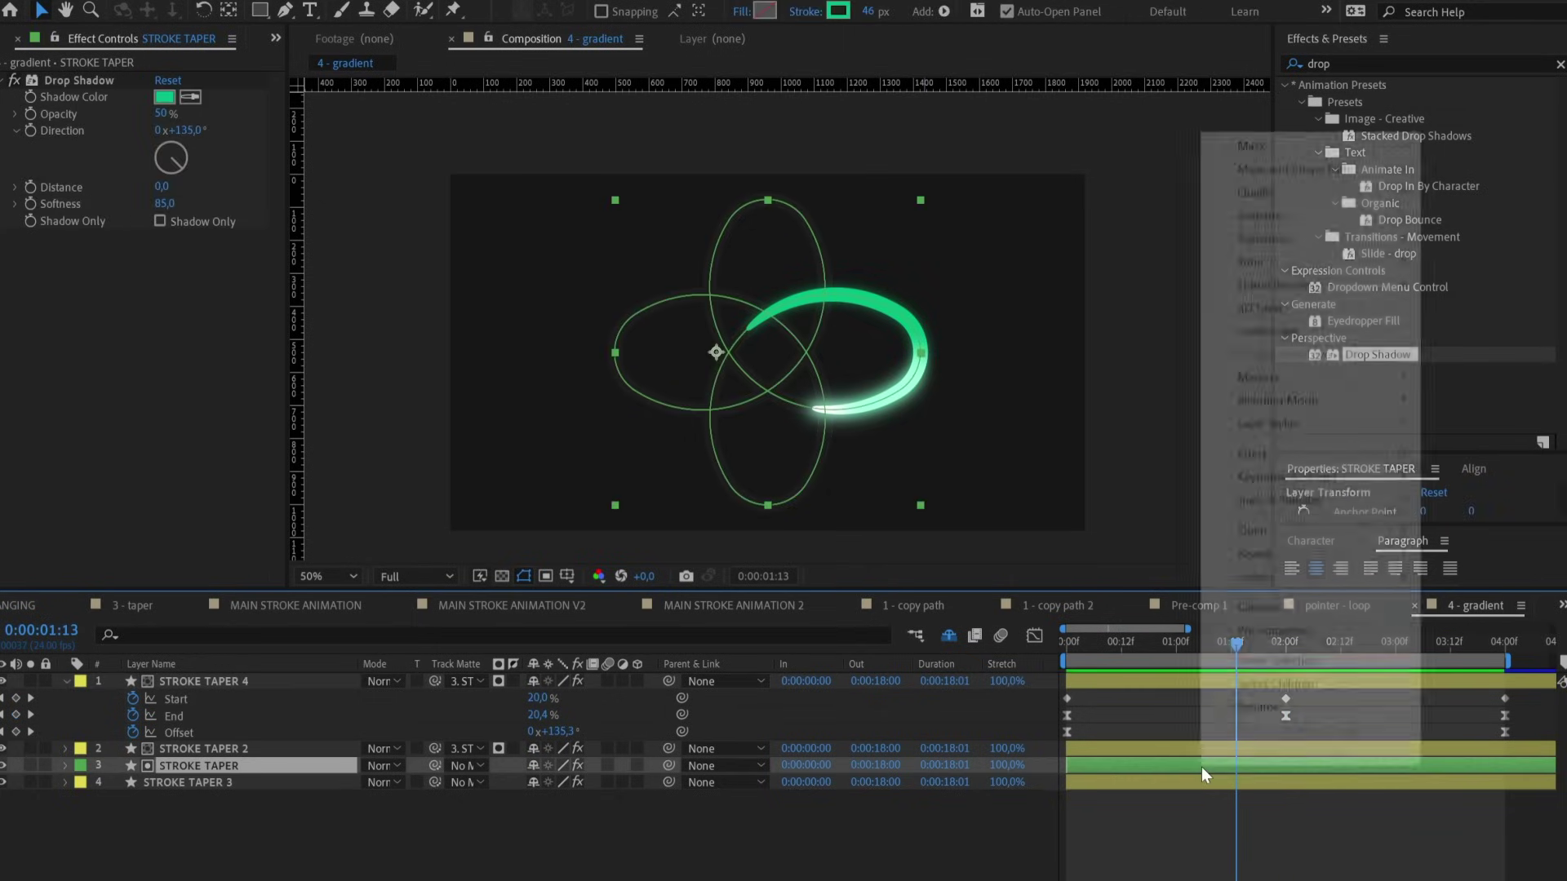
mouse_move(1306, 423)
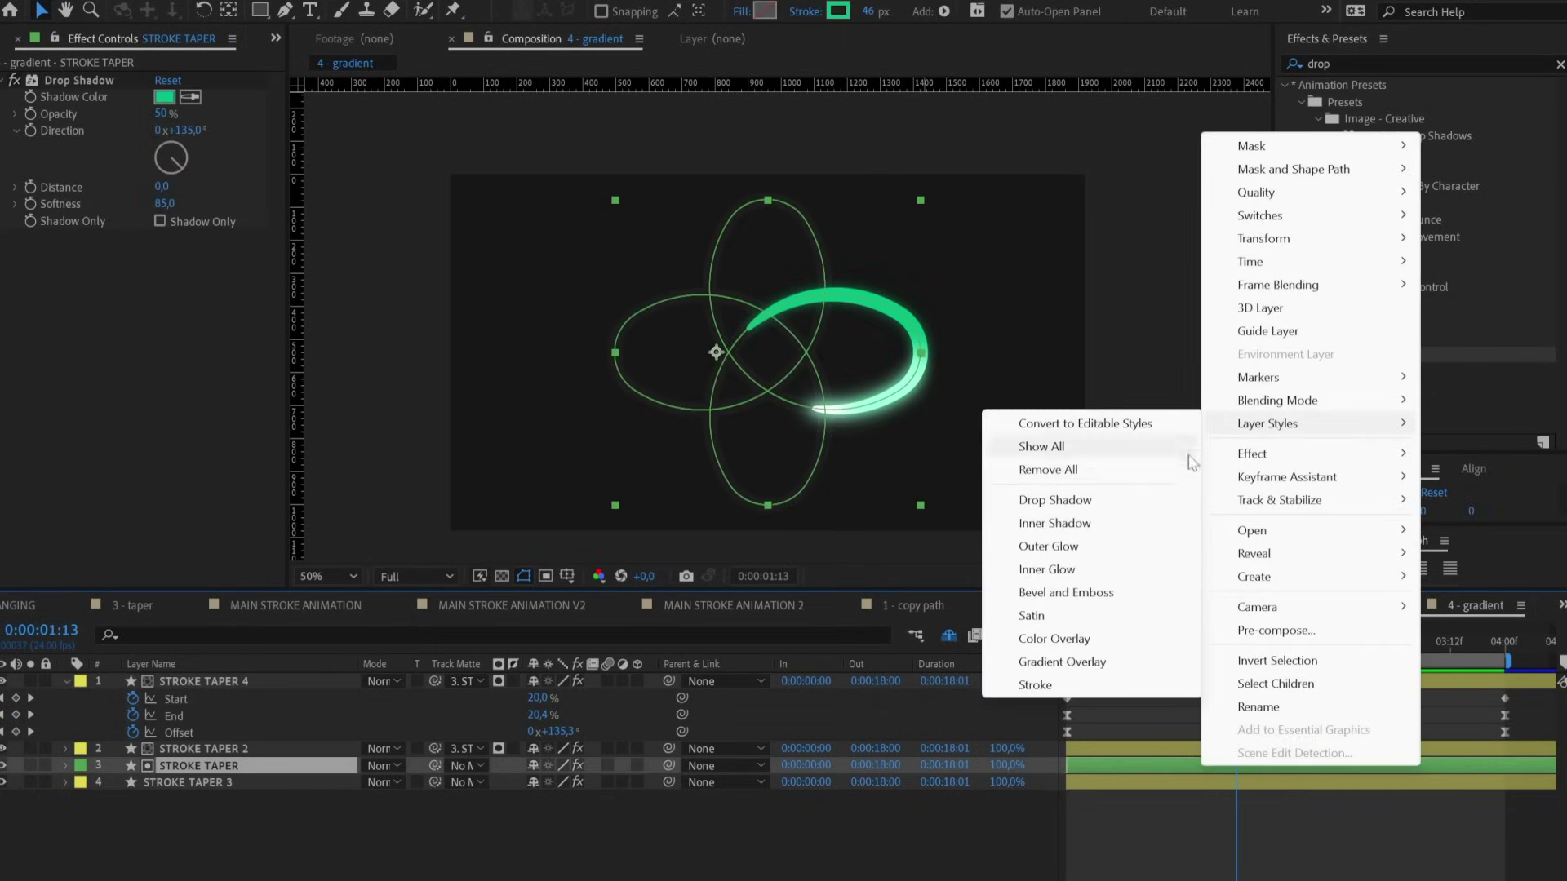
click(1085, 569)
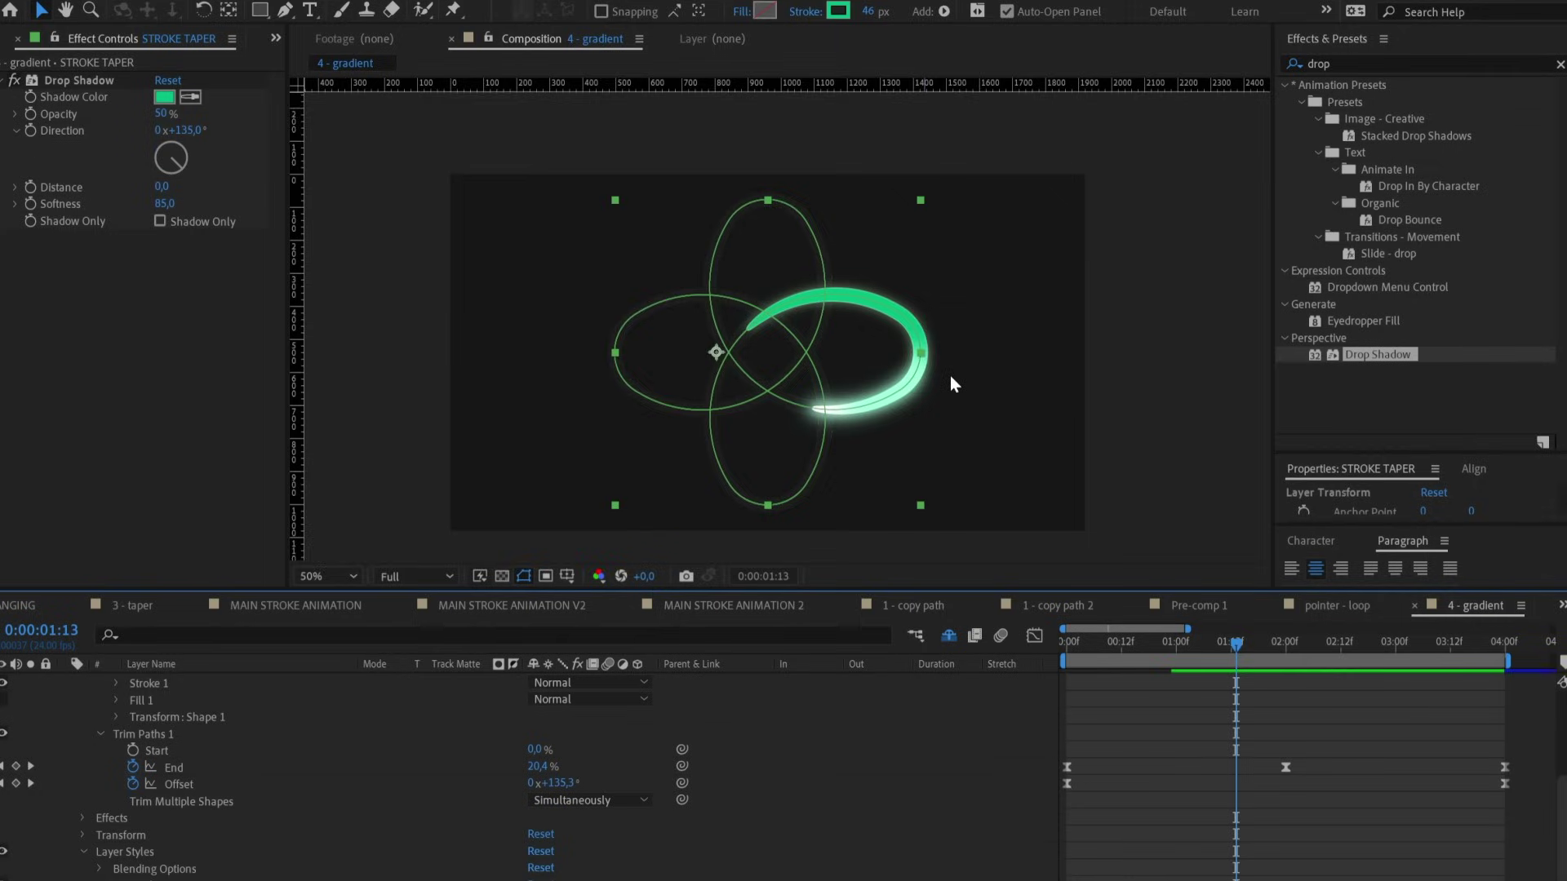
key(slash)
key(period)
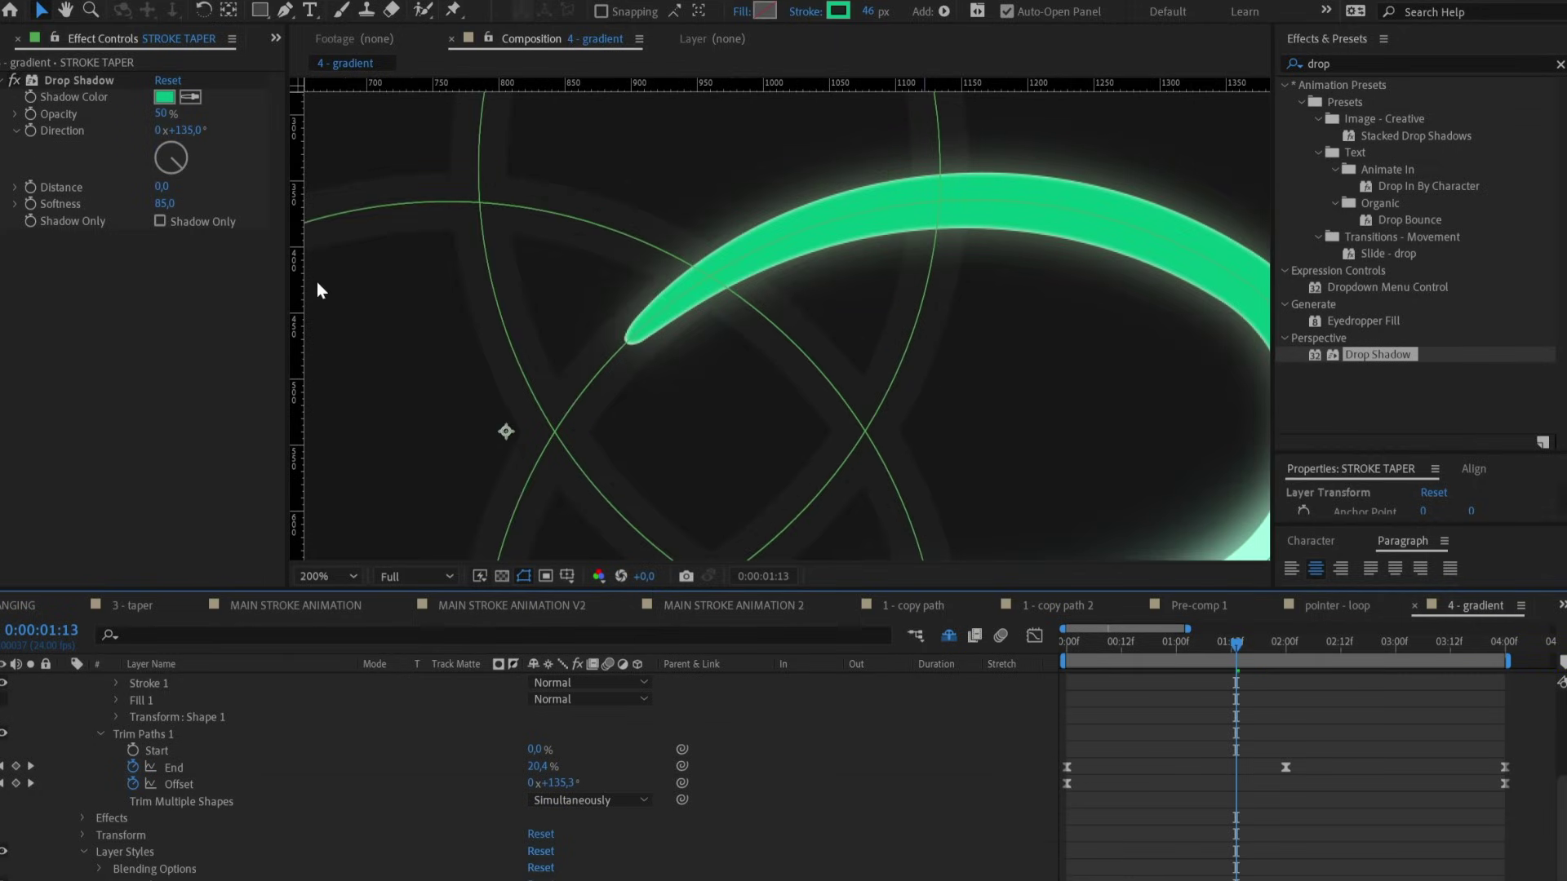
Set STROKE TAPER's Inner Glow color to a light mint green and its Size to about 26.
scroll(163, 828, down, 1)
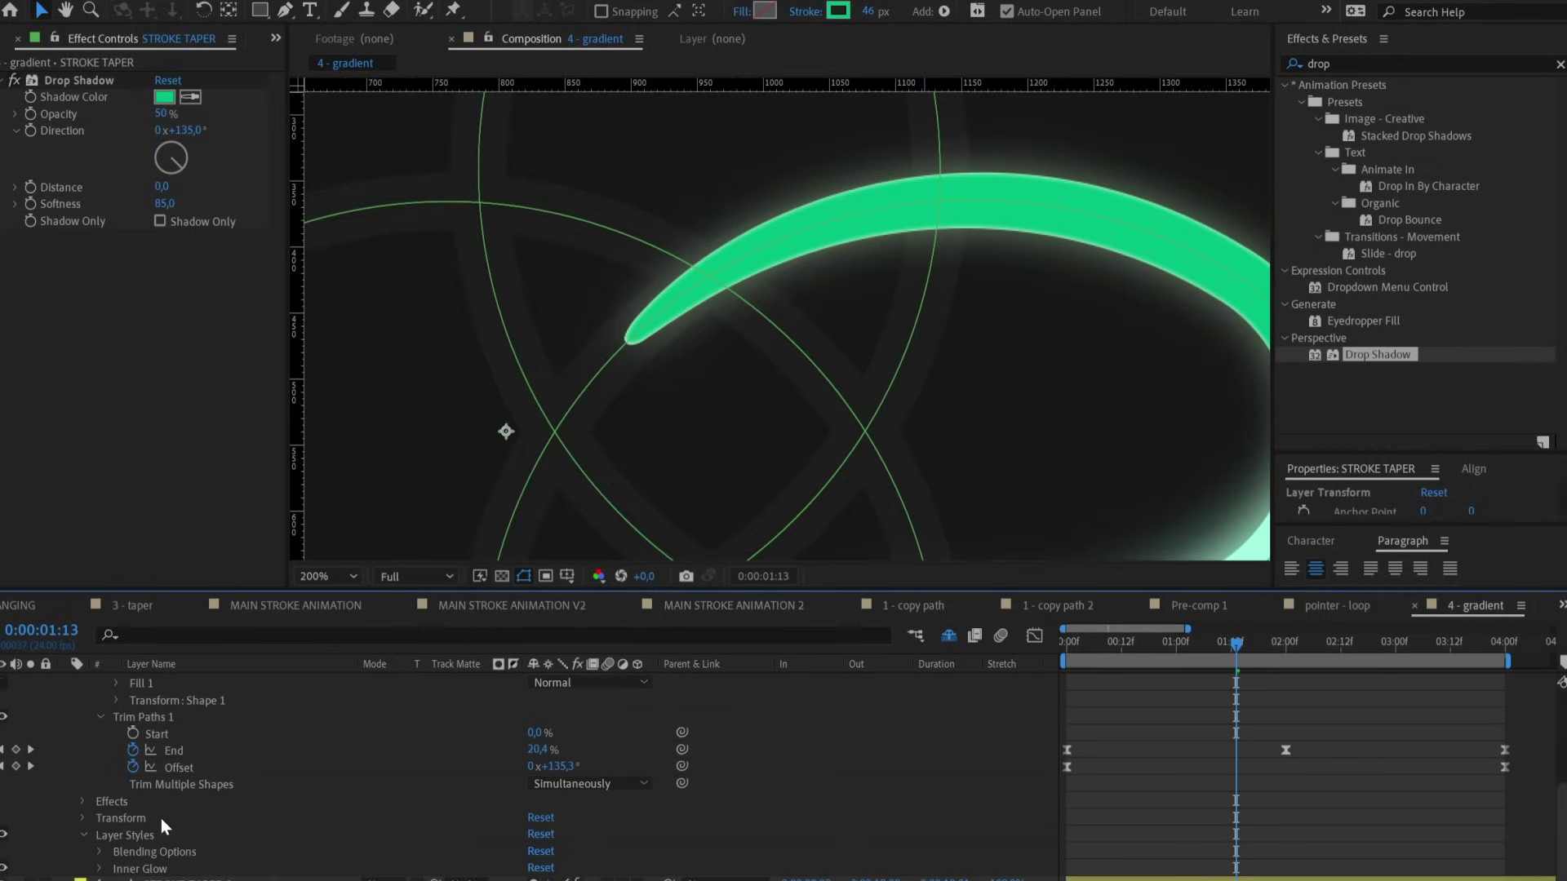
click(99, 869)
scroll(222, 855, down, 6)
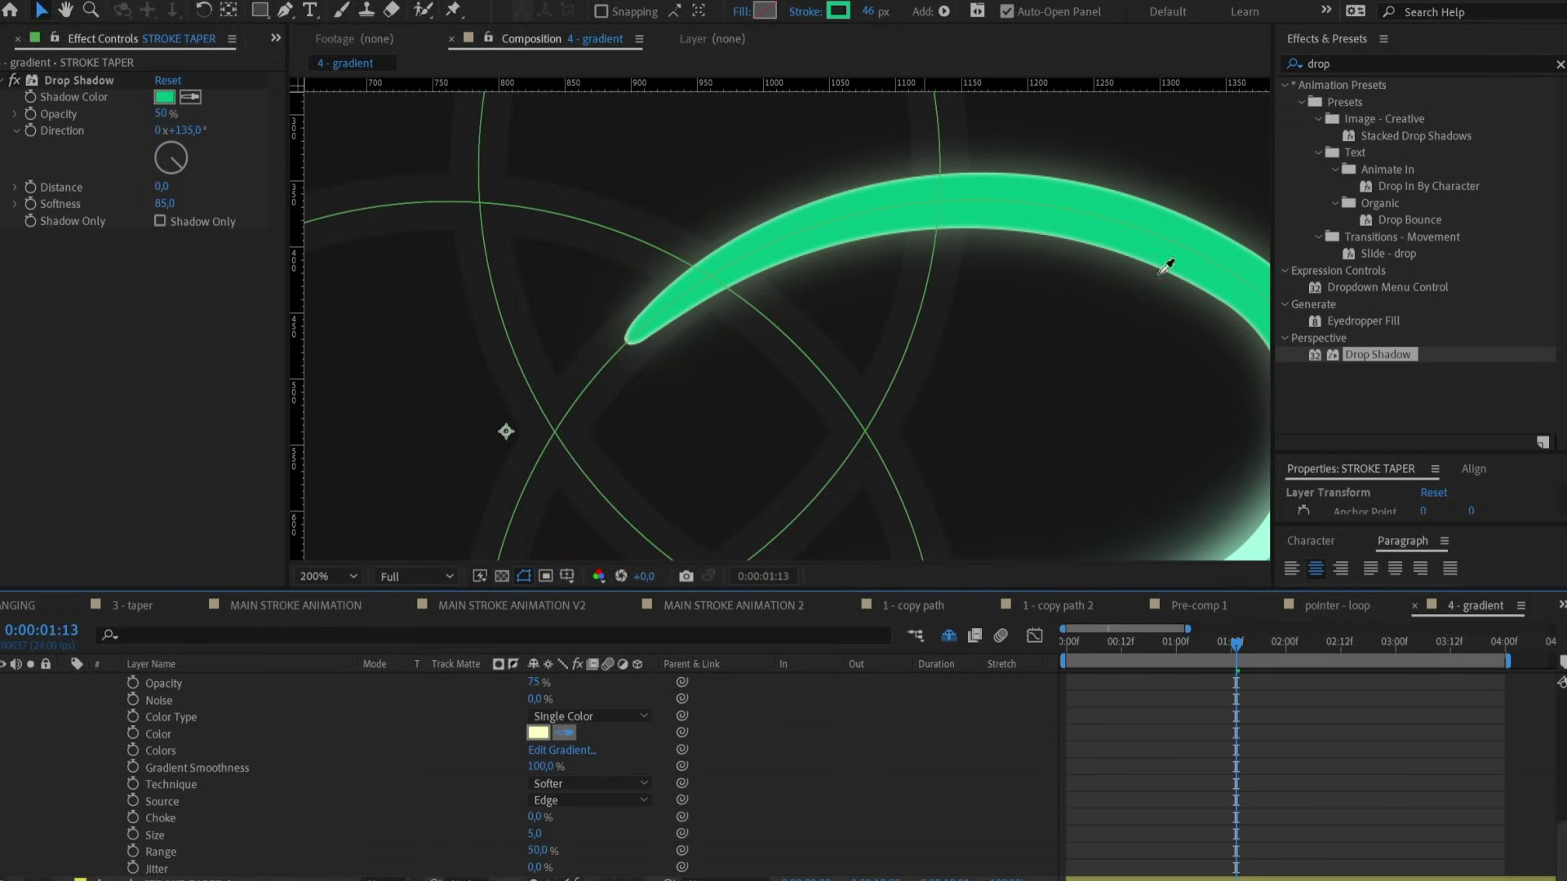
click(1263, 310)
click(537, 735)
drag(269, 302, 221, 258)
click(533, 261)
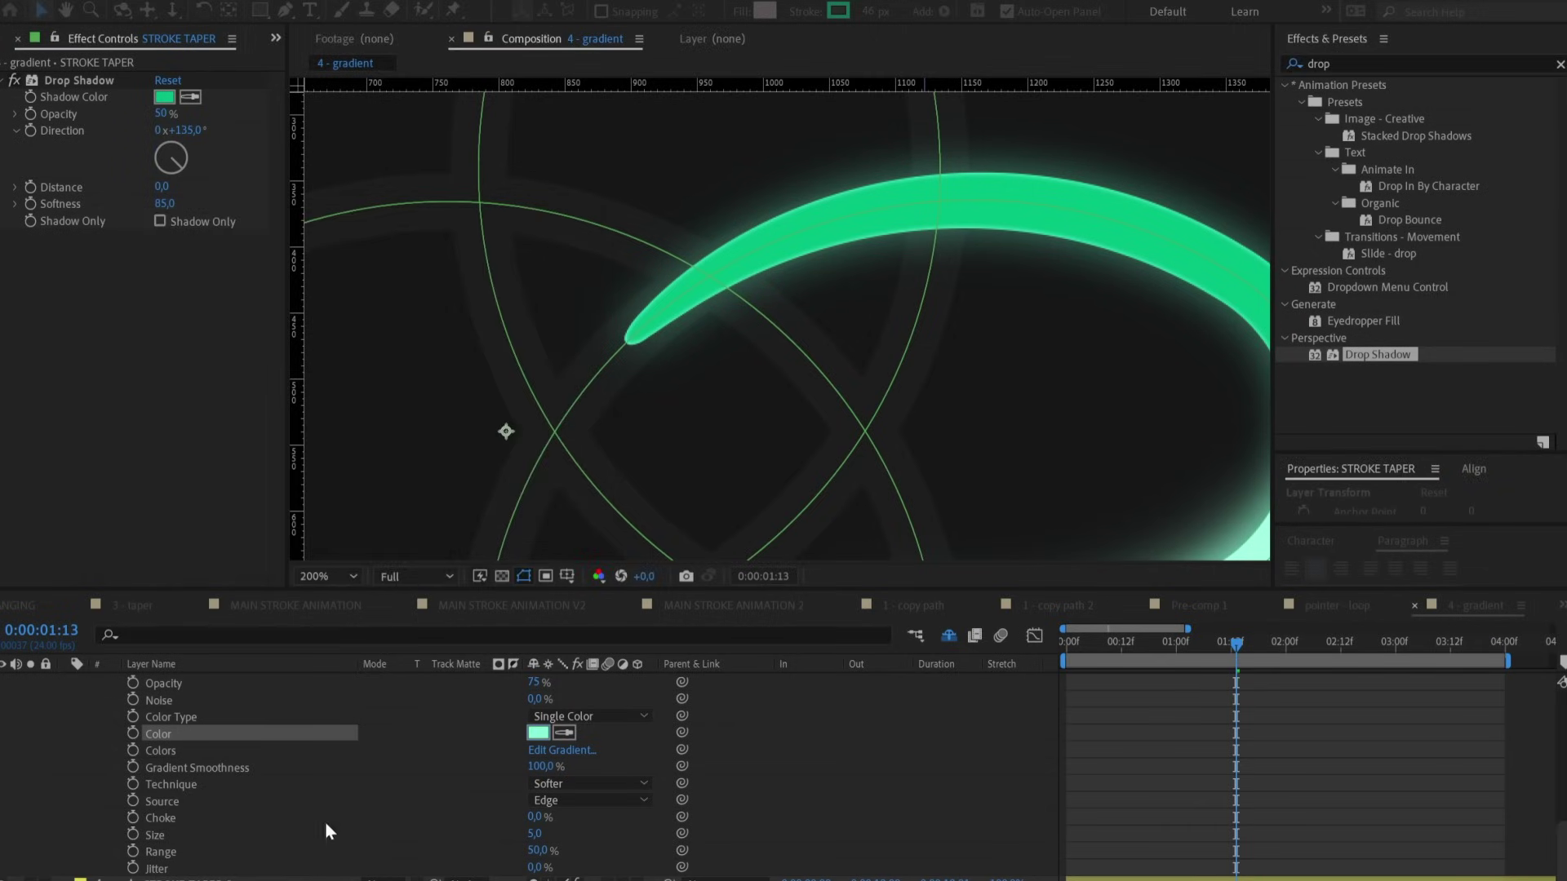
drag(547, 836, 556, 831)
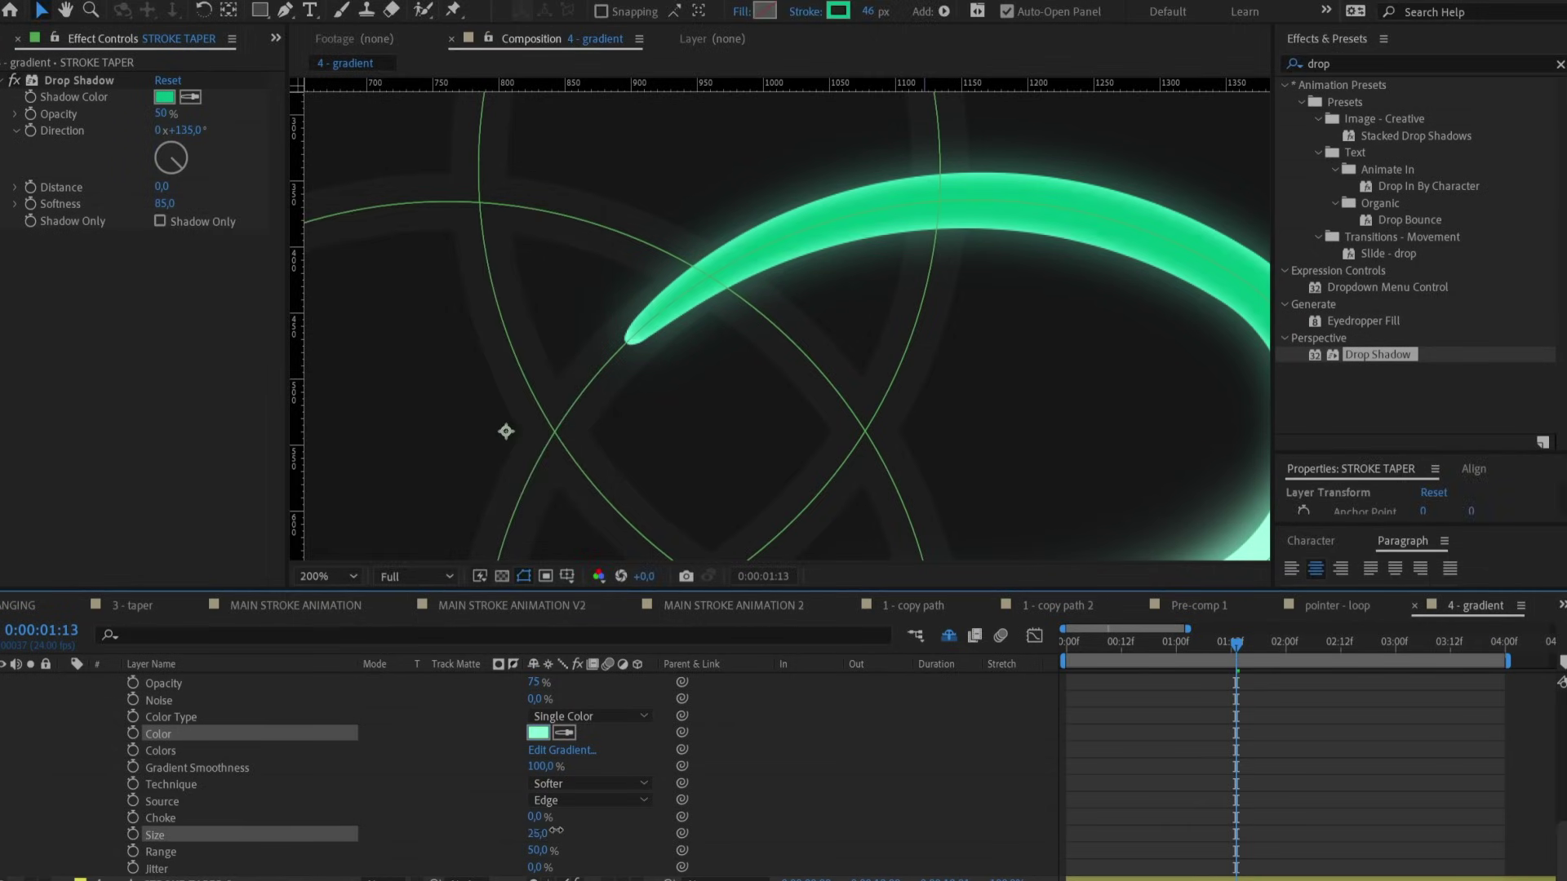
scroll(718, 274, down, 4)
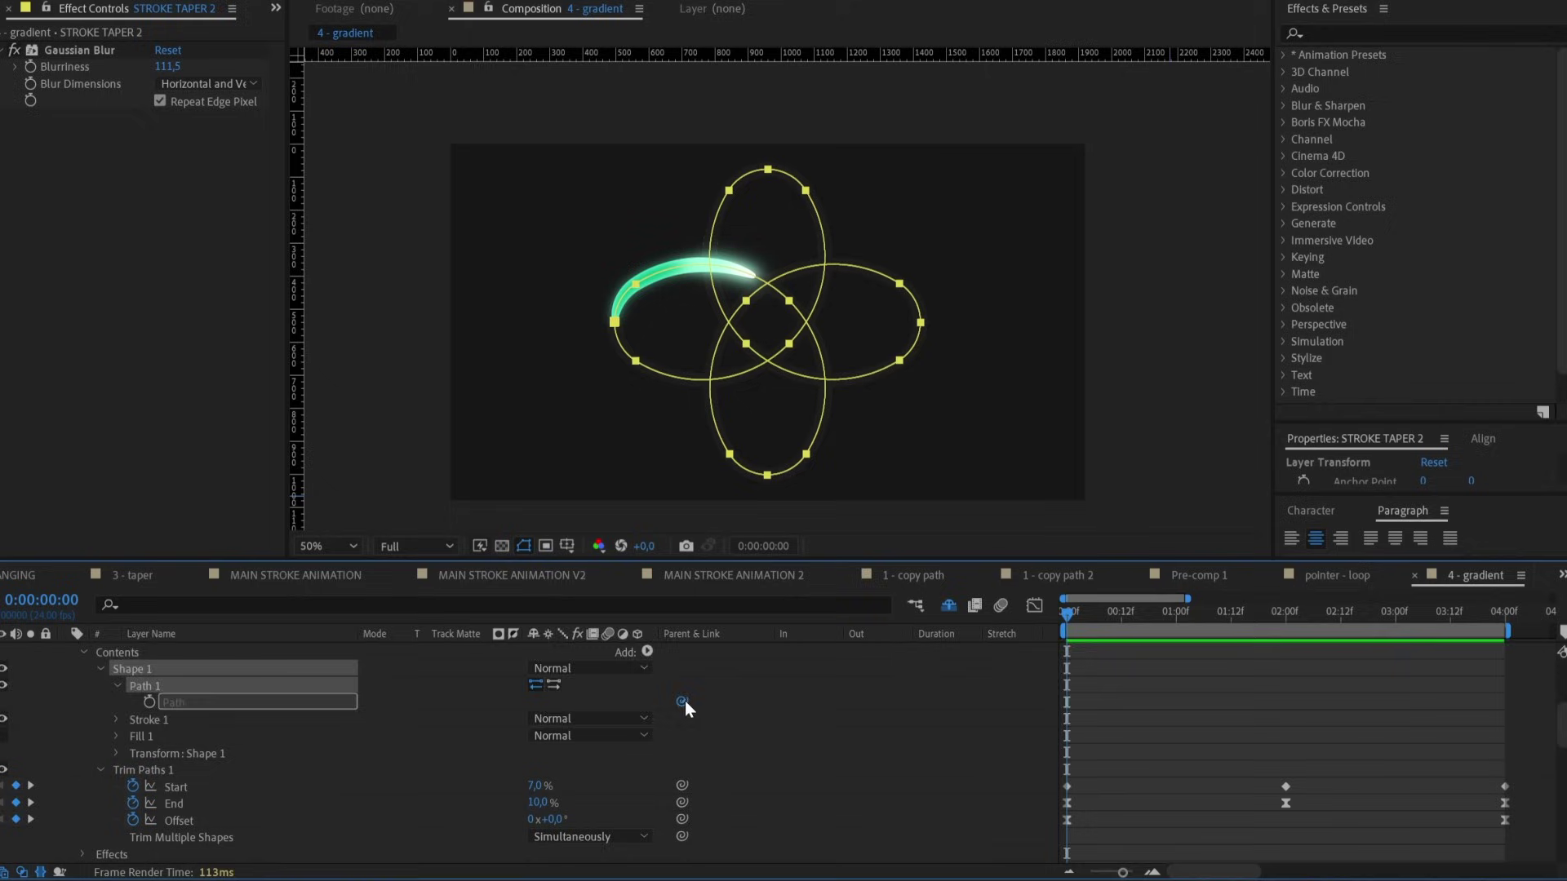
Link the Path properties of the duplicate stroke layers to STROKE TAPER's Path.
mouse_move(682, 702)
mouse_down()
mouse_move(342, 808)
mouse_move(245, 867)
mouse_move(209, 707)
mouse_up()
scroll(245, 710, up, 1)
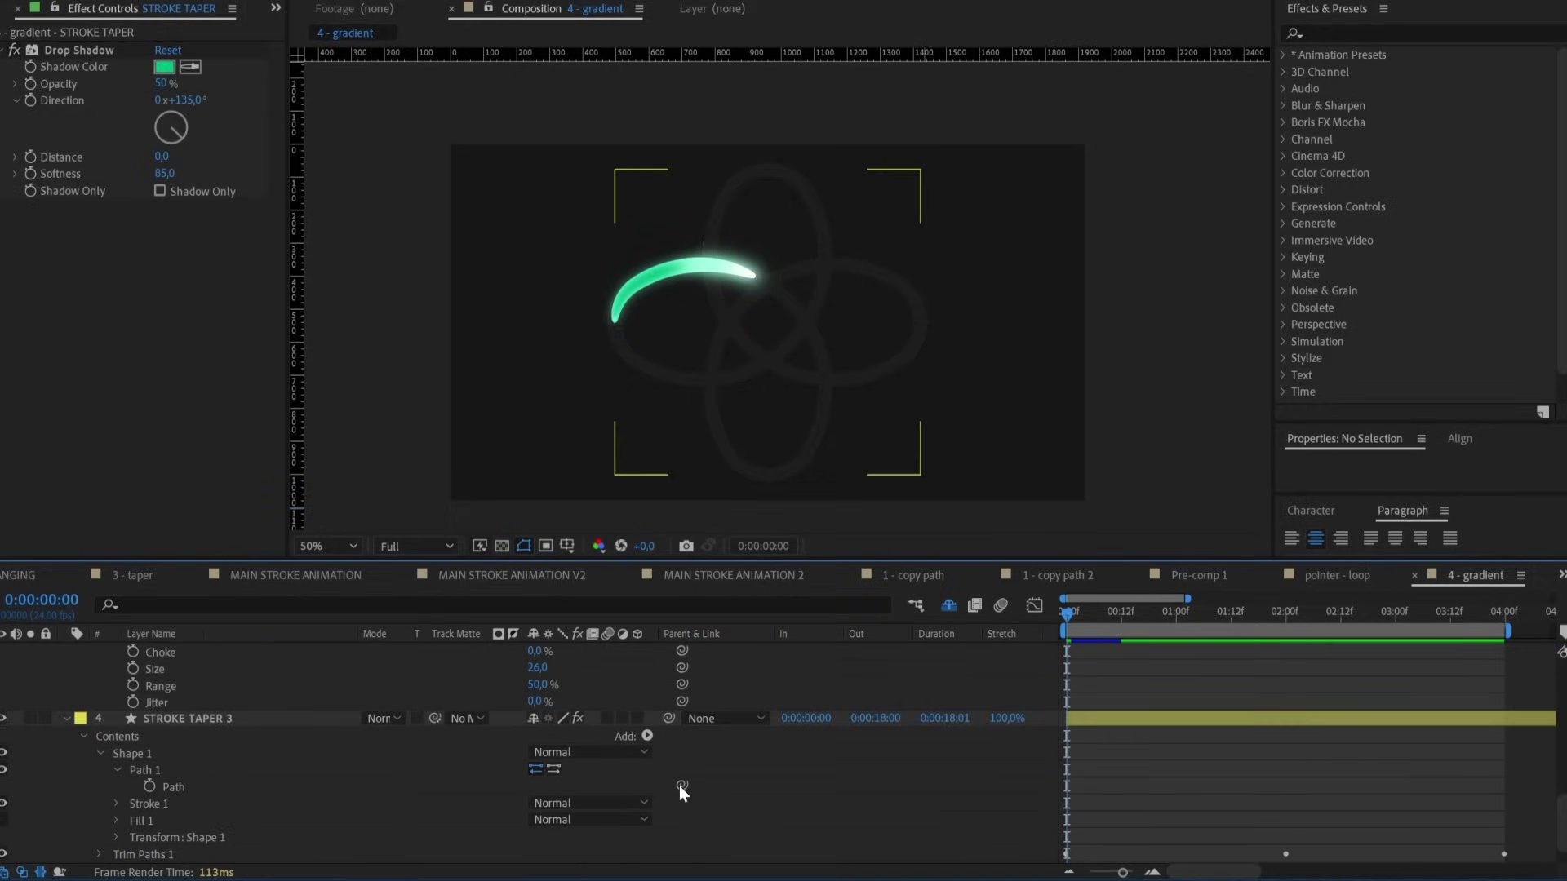
drag(682, 788, 230, 653)
click(1131, 682)
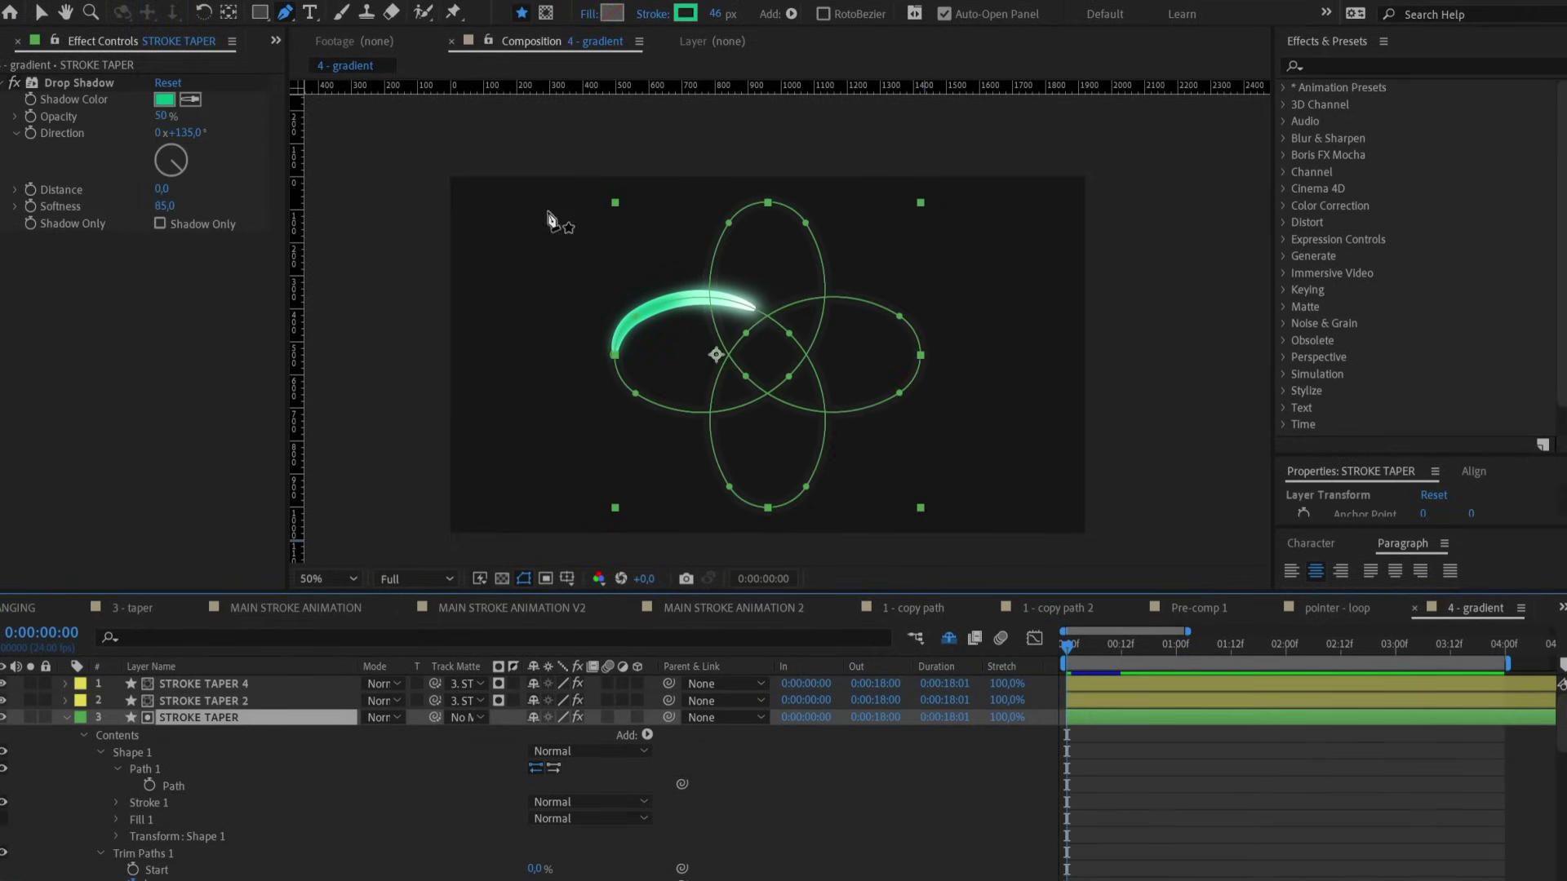
Reshape the left loop of STROKE TAPER's path by moving its upper and lower points outward, and preview the animation.
drag(635, 317, 610, 275)
drag(636, 393, 633, 441)
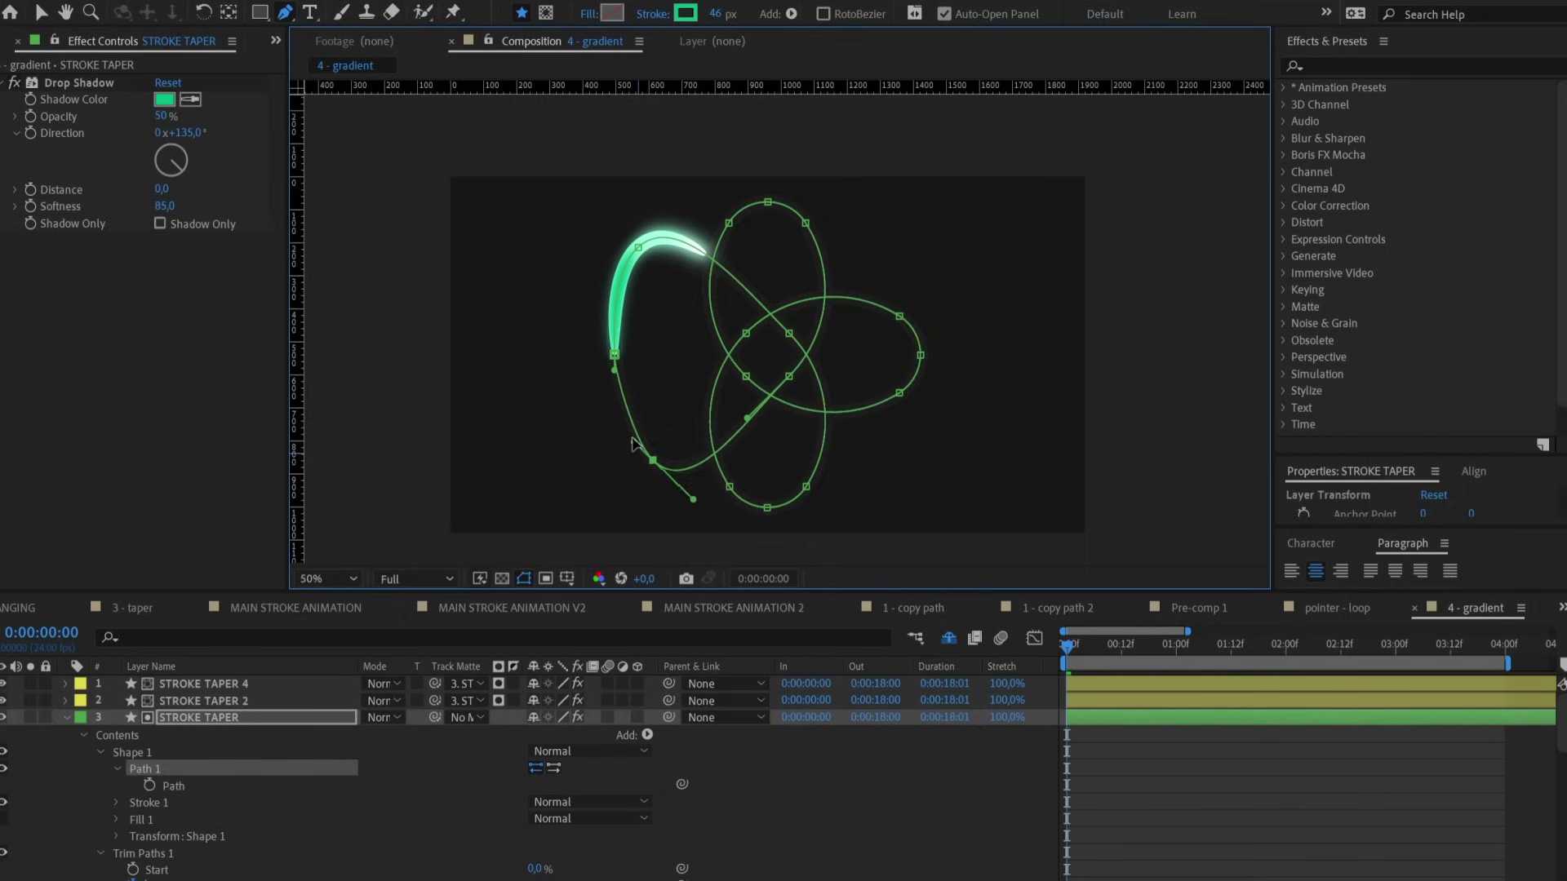
drag(634, 440, 630, 434)
key(space)
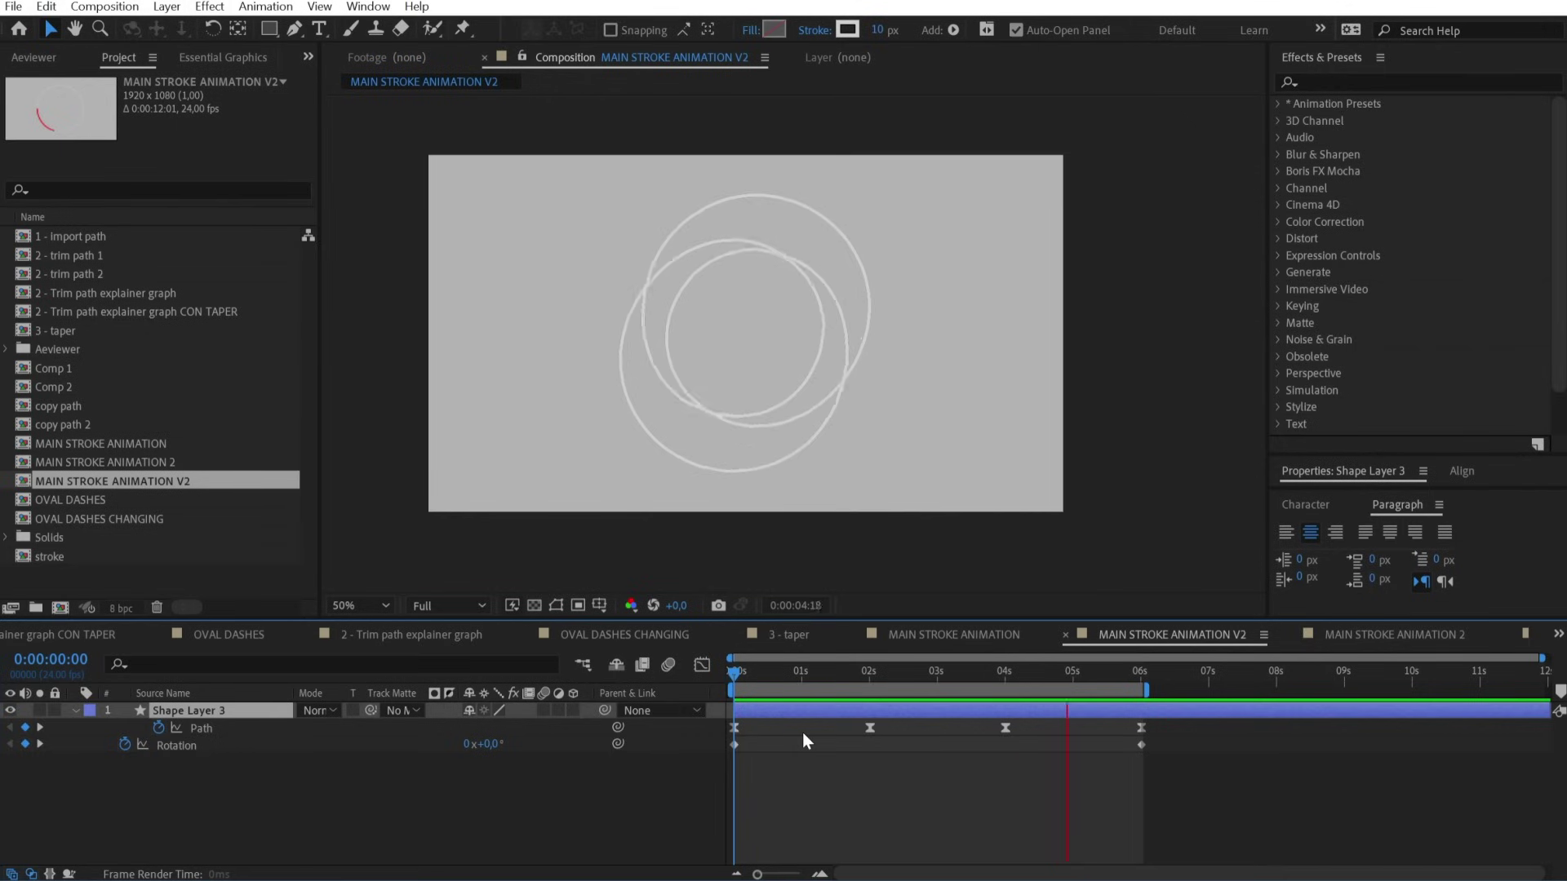
Duplicate Shape Layer 3 in MAIN STROKE ANIMATION V2 and give the copy a red label and stroke color FF0000.
key(space)
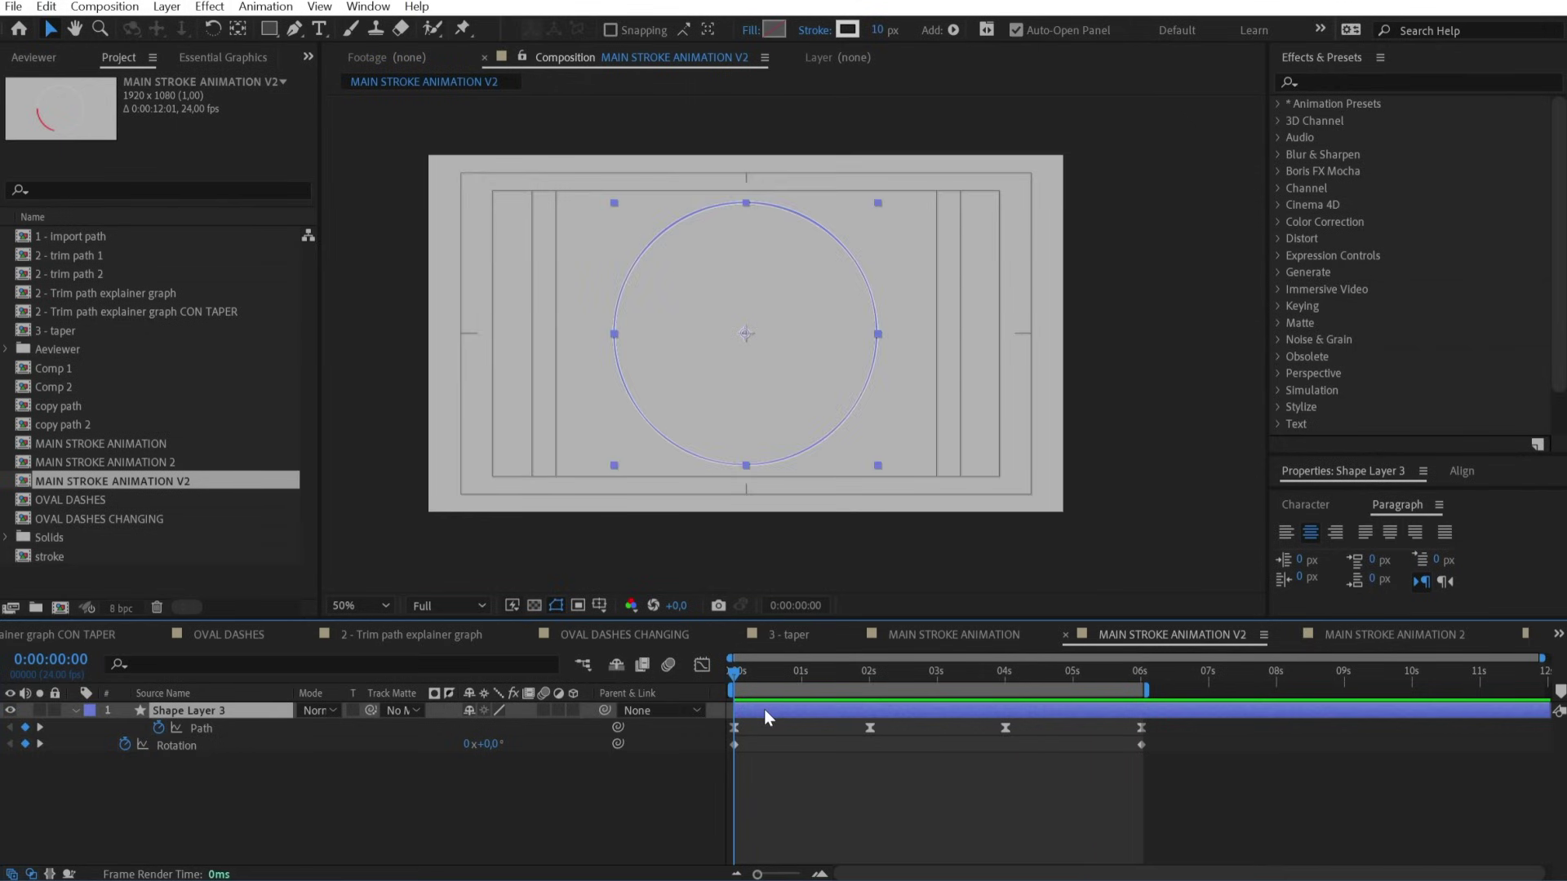
key(ctrl+d)
click(91, 707)
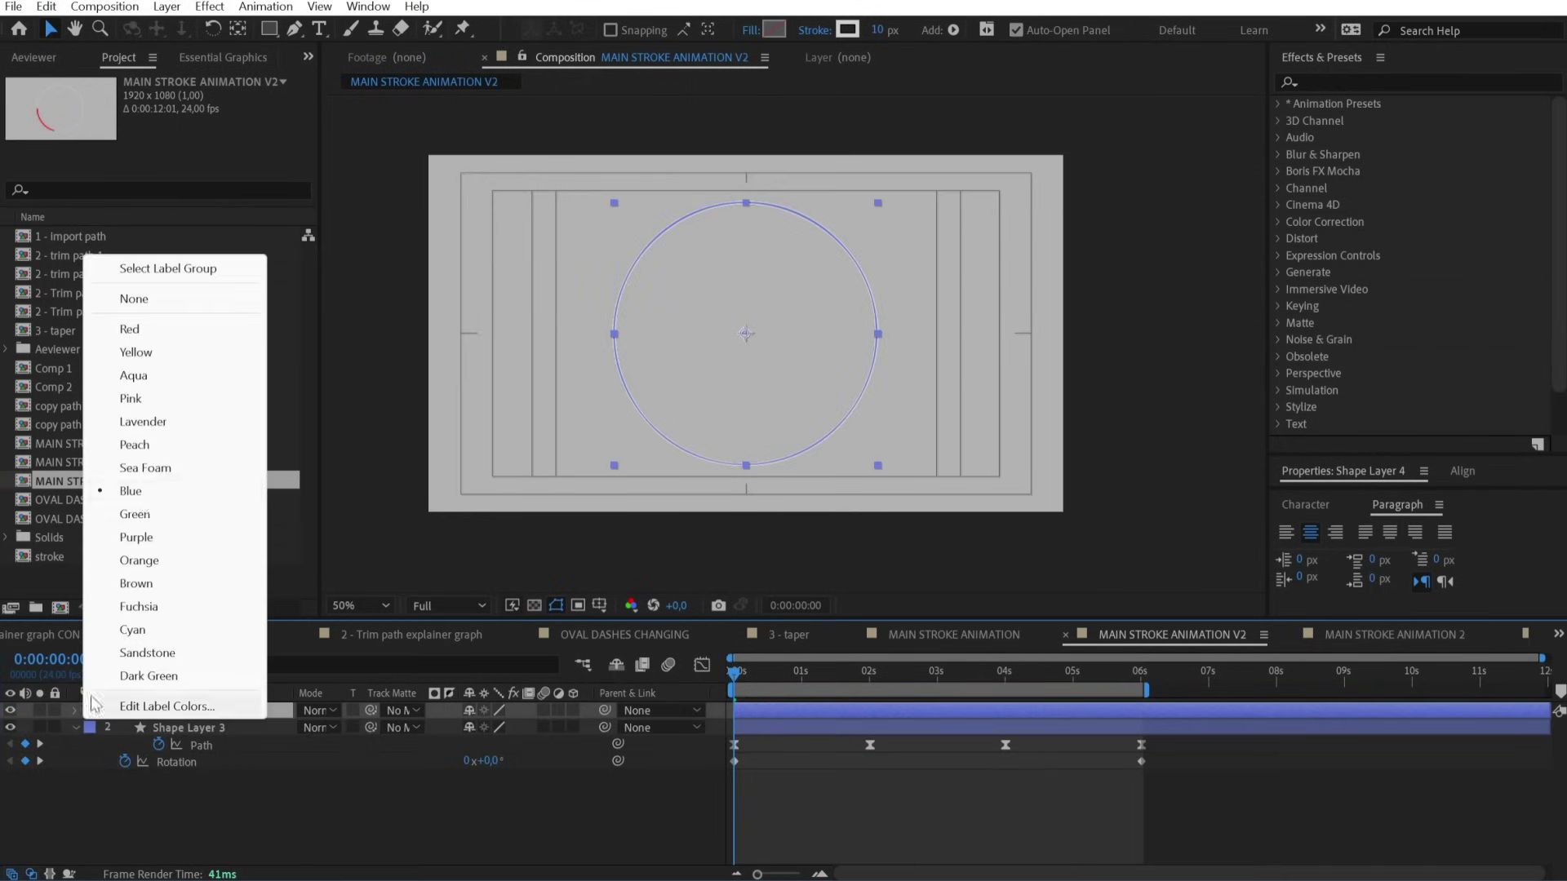
click(147, 334)
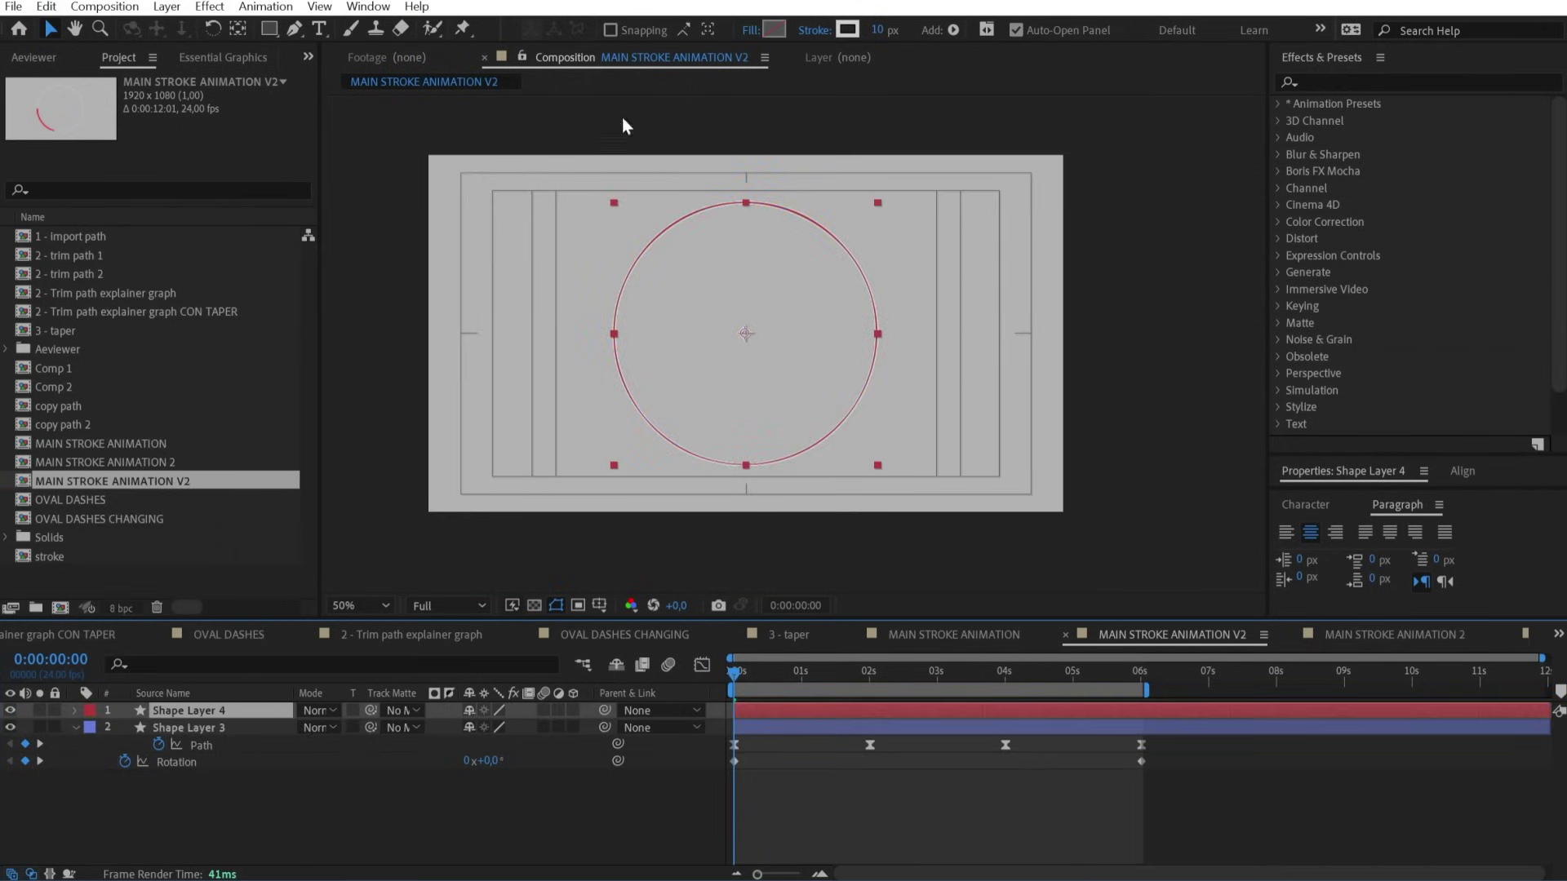
click(847, 29)
drag(332, 325, 399, 235)
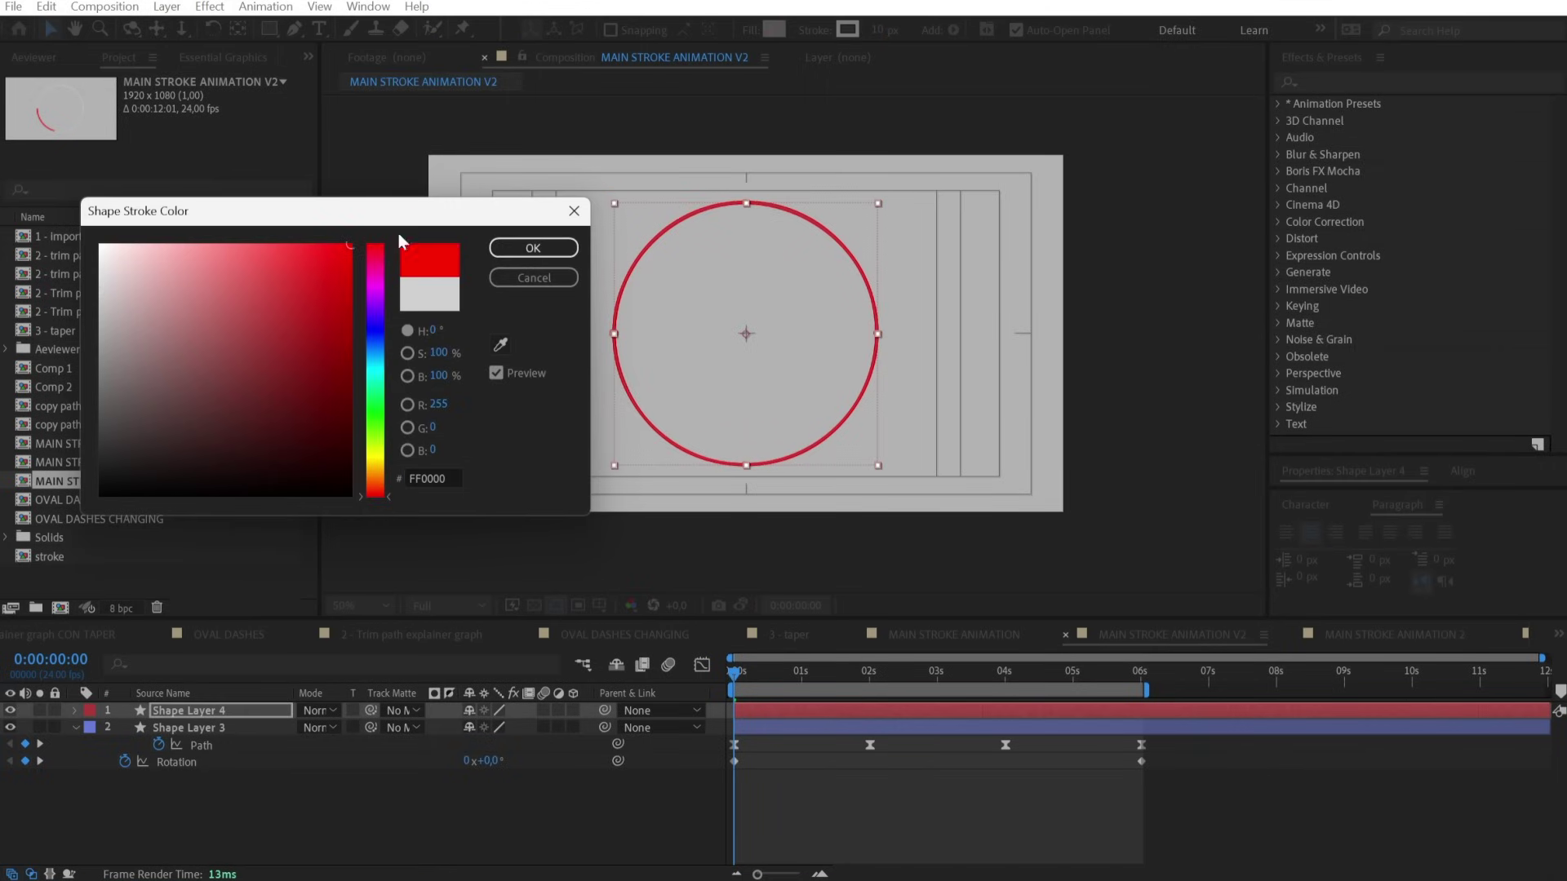
click(533, 247)
Add Trim Paths to Shape Layer 4 and set its End to 7%.
click(74, 711)
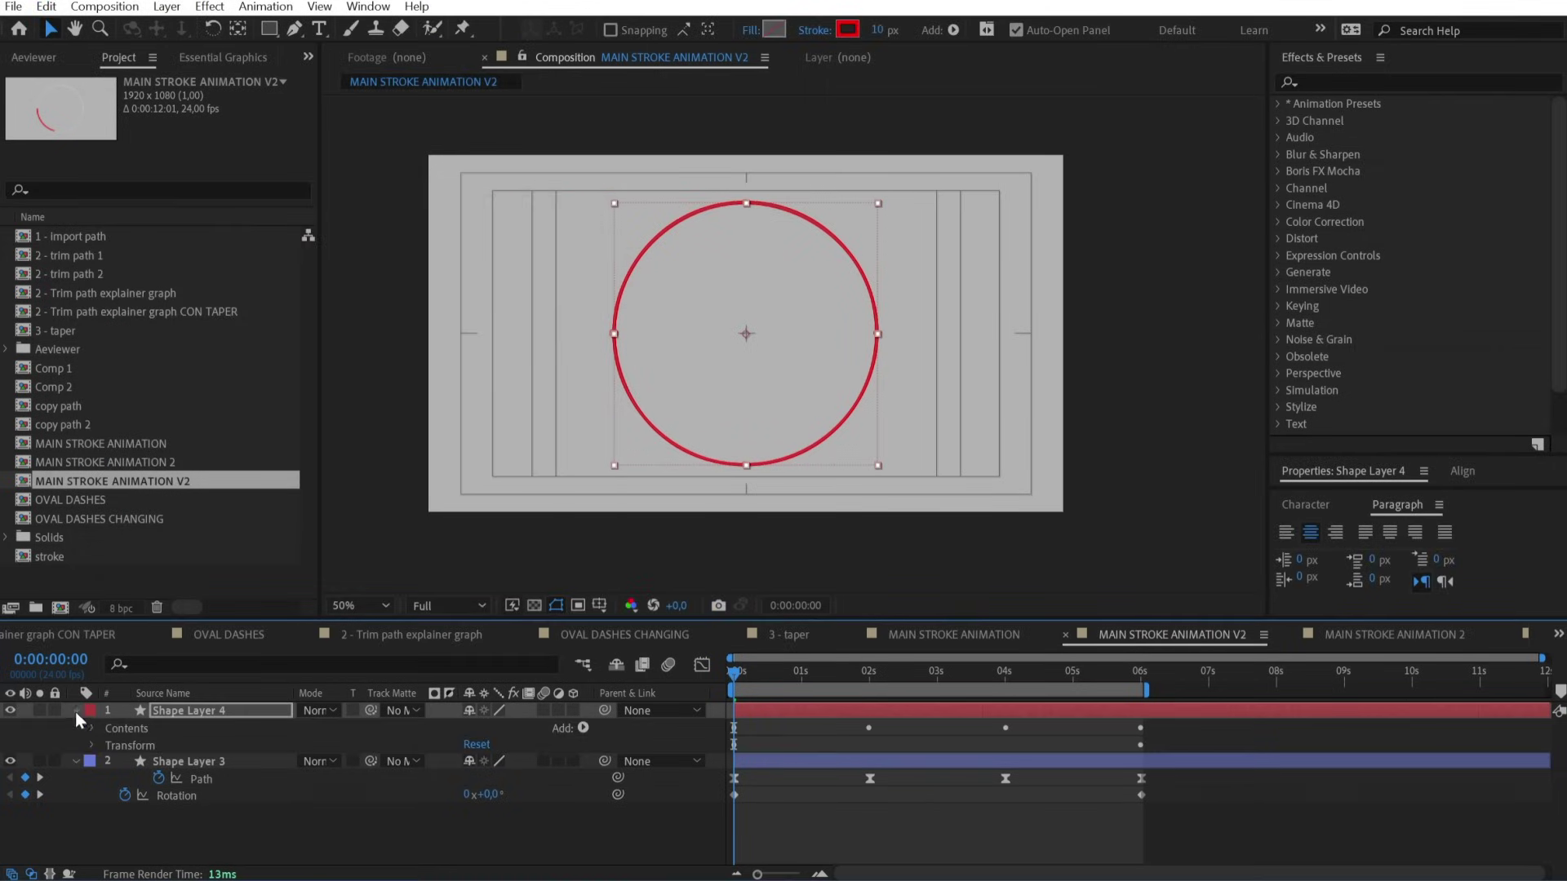
click(584, 729)
click(473, 595)
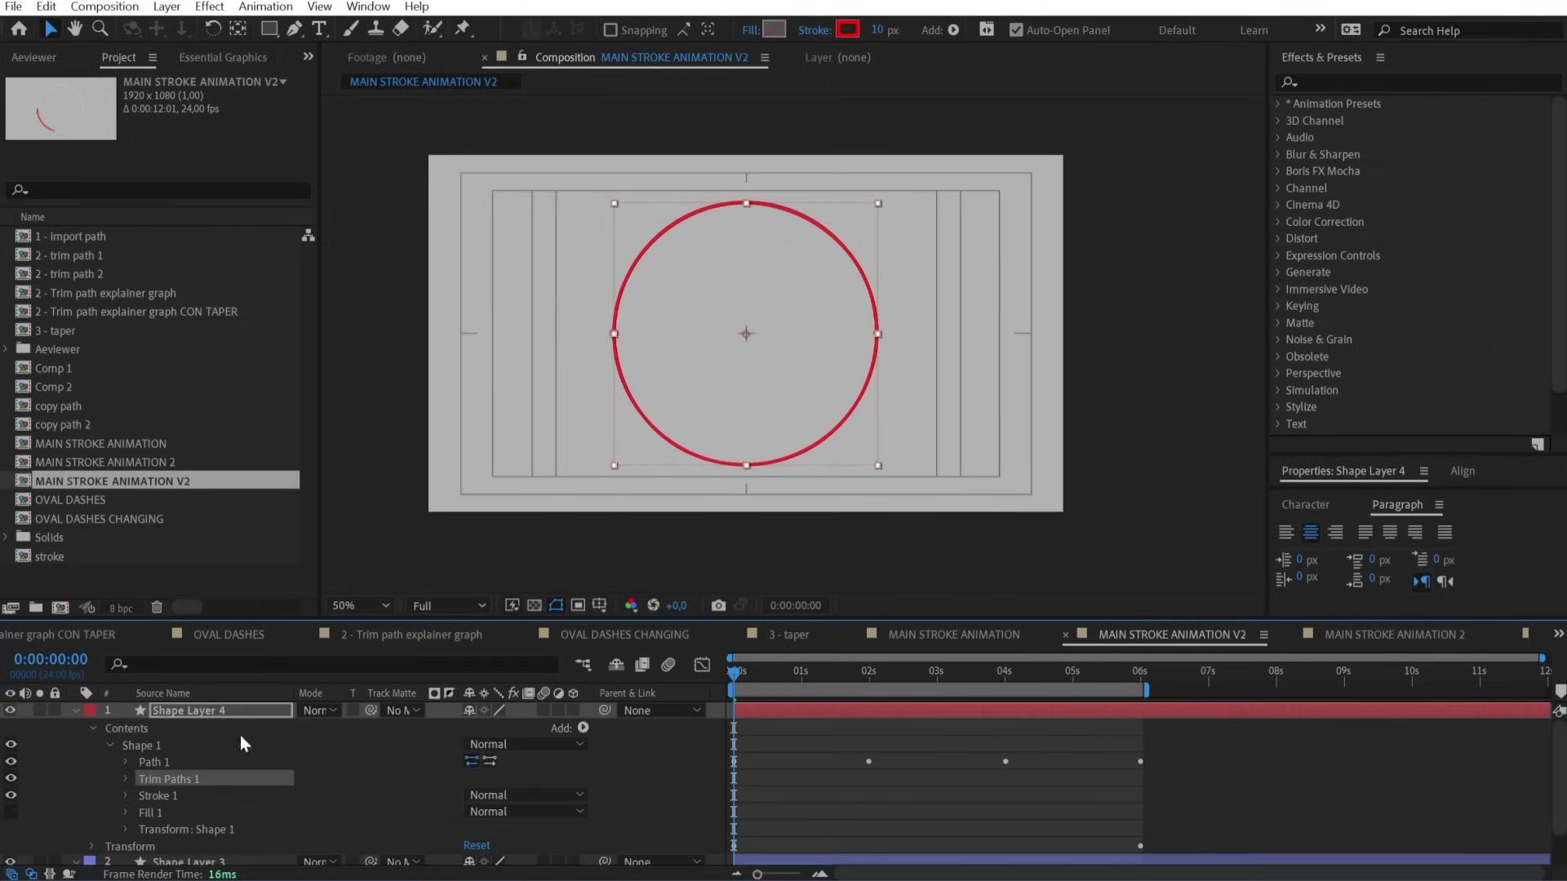
click(127, 780)
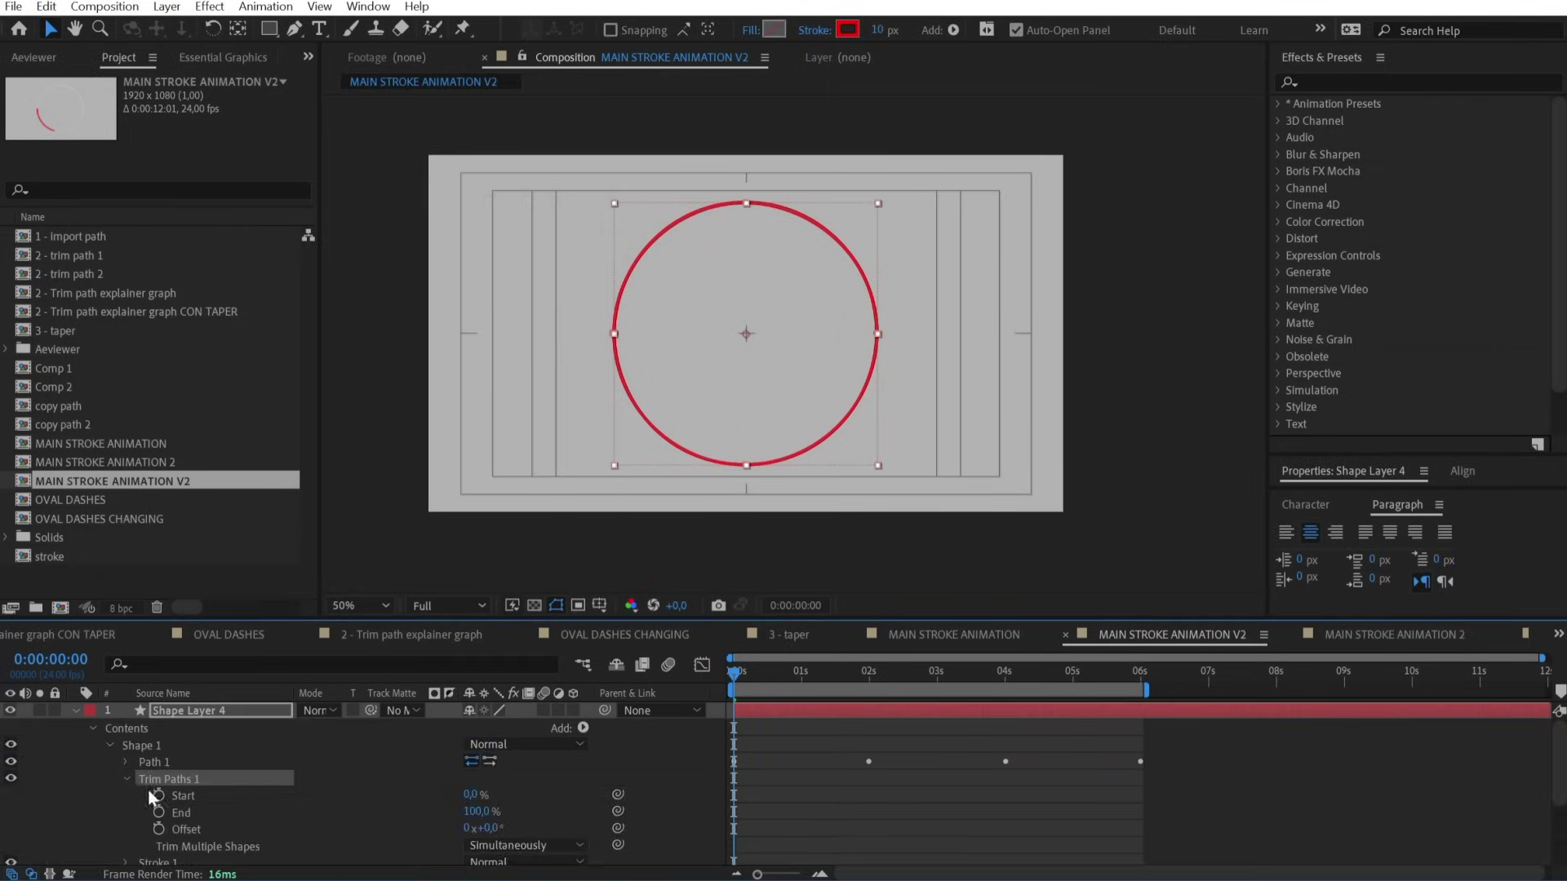
click(487, 810)
text(7)
key(Return)
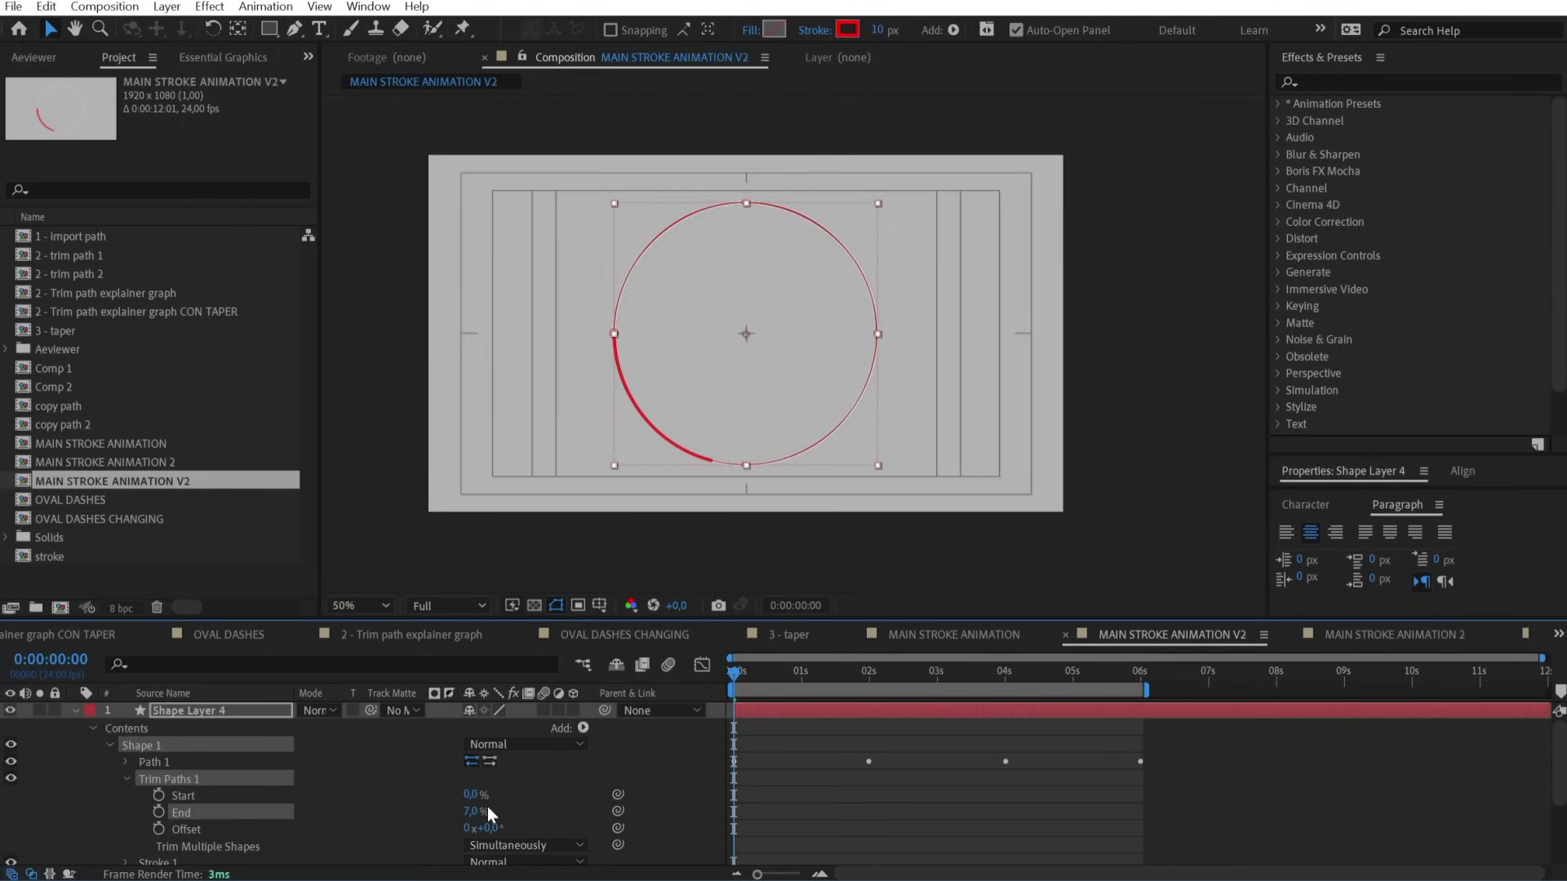
Keyframe Shape Layer 4's Trim Paths Offset from 0° at the first frame to 1x+120° at 0:00:06:00, and scrub through the motion.
key(F2)
click(159, 829)
key(period)
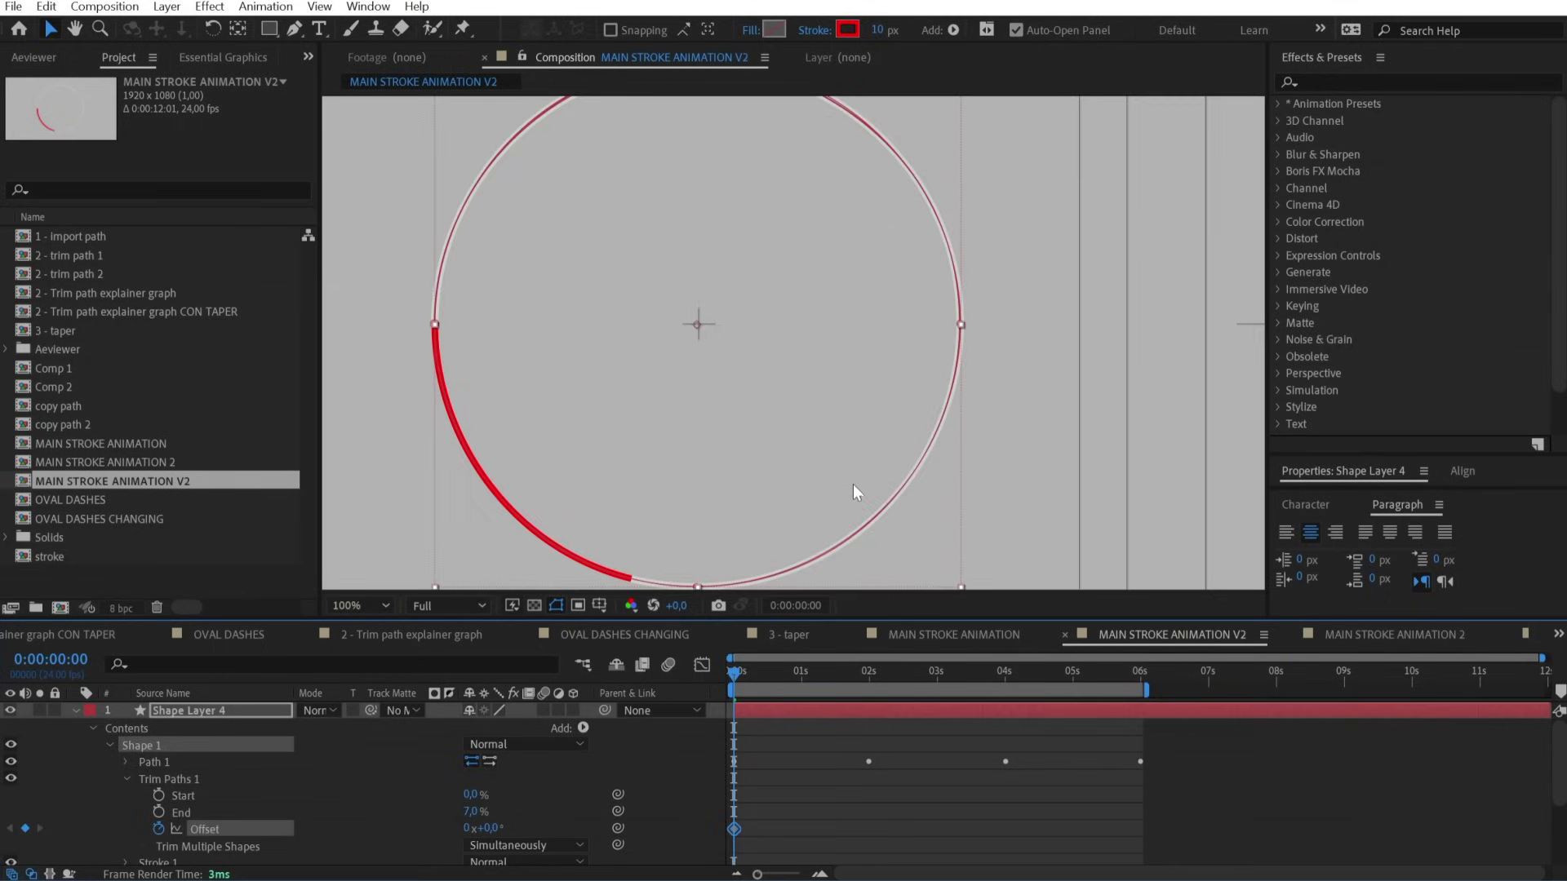
click(1142, 671)
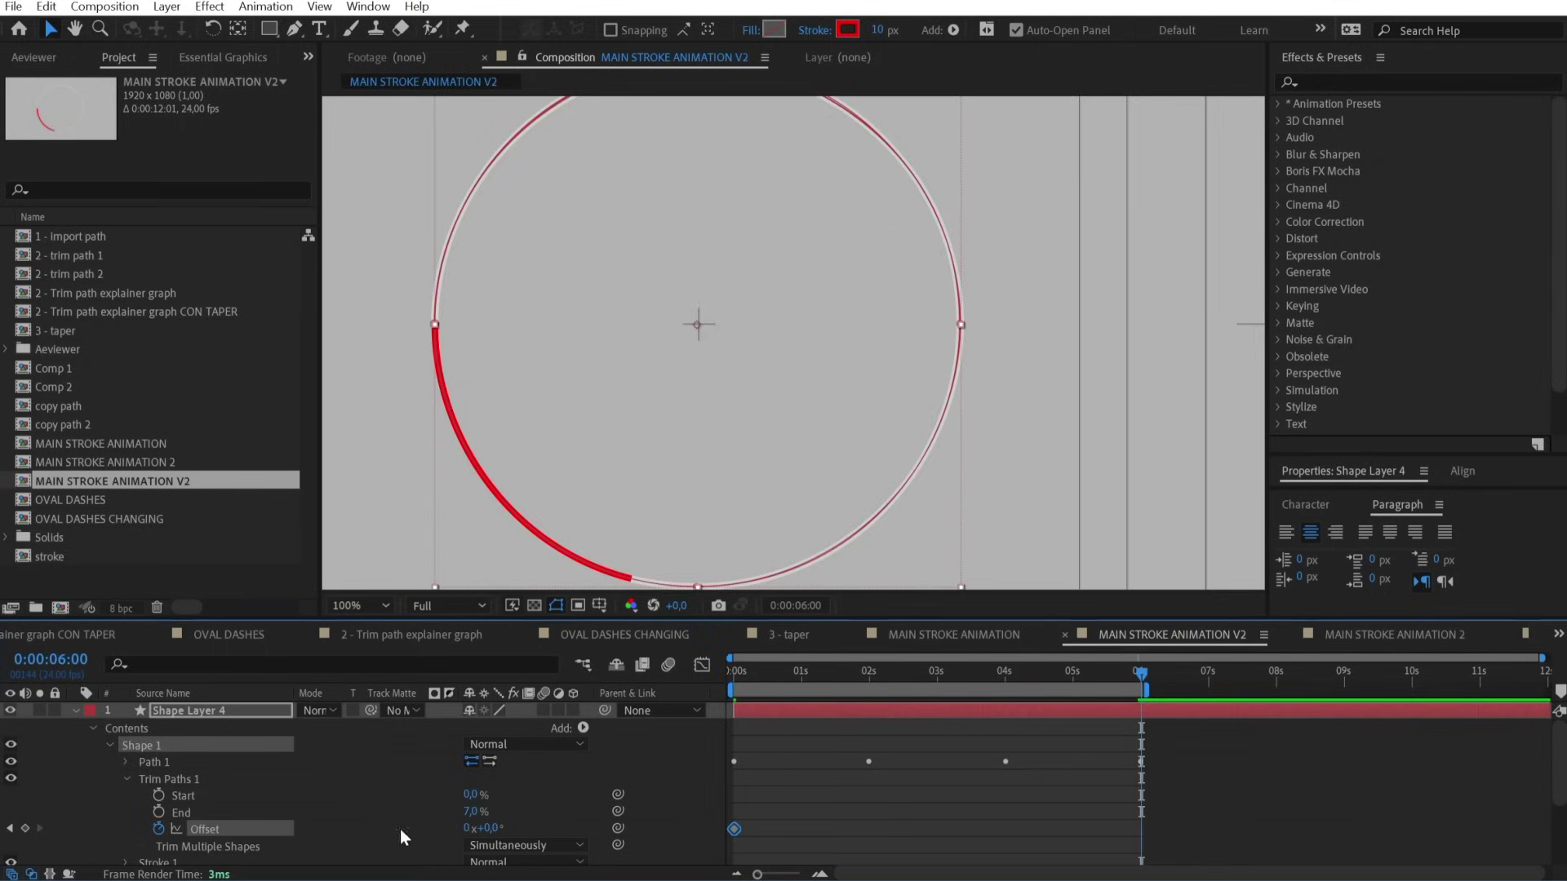
drag(493, 829, 593, 817)
key(comma)
click(467, 829)
text(1)
click(906, 834)
drag(743, 675, 997, 681)
drag(1045, 673, 1140, 687)
click(1138, 710)
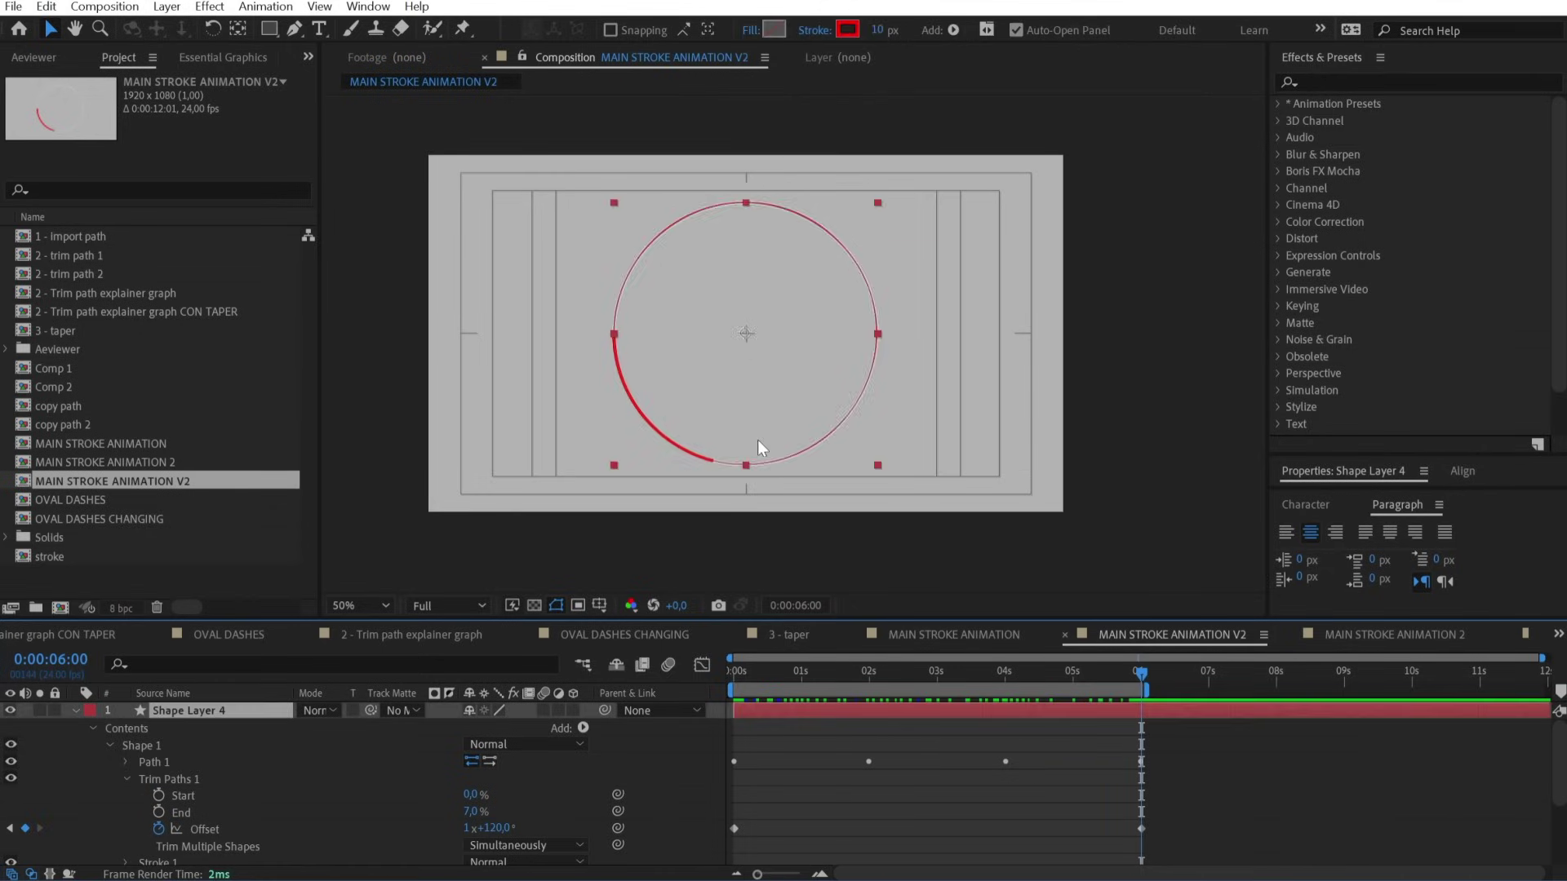
Set Shape Layer 4's stroke width to 15 px and taper both ends with 30% length and 40% ease.
key(period)
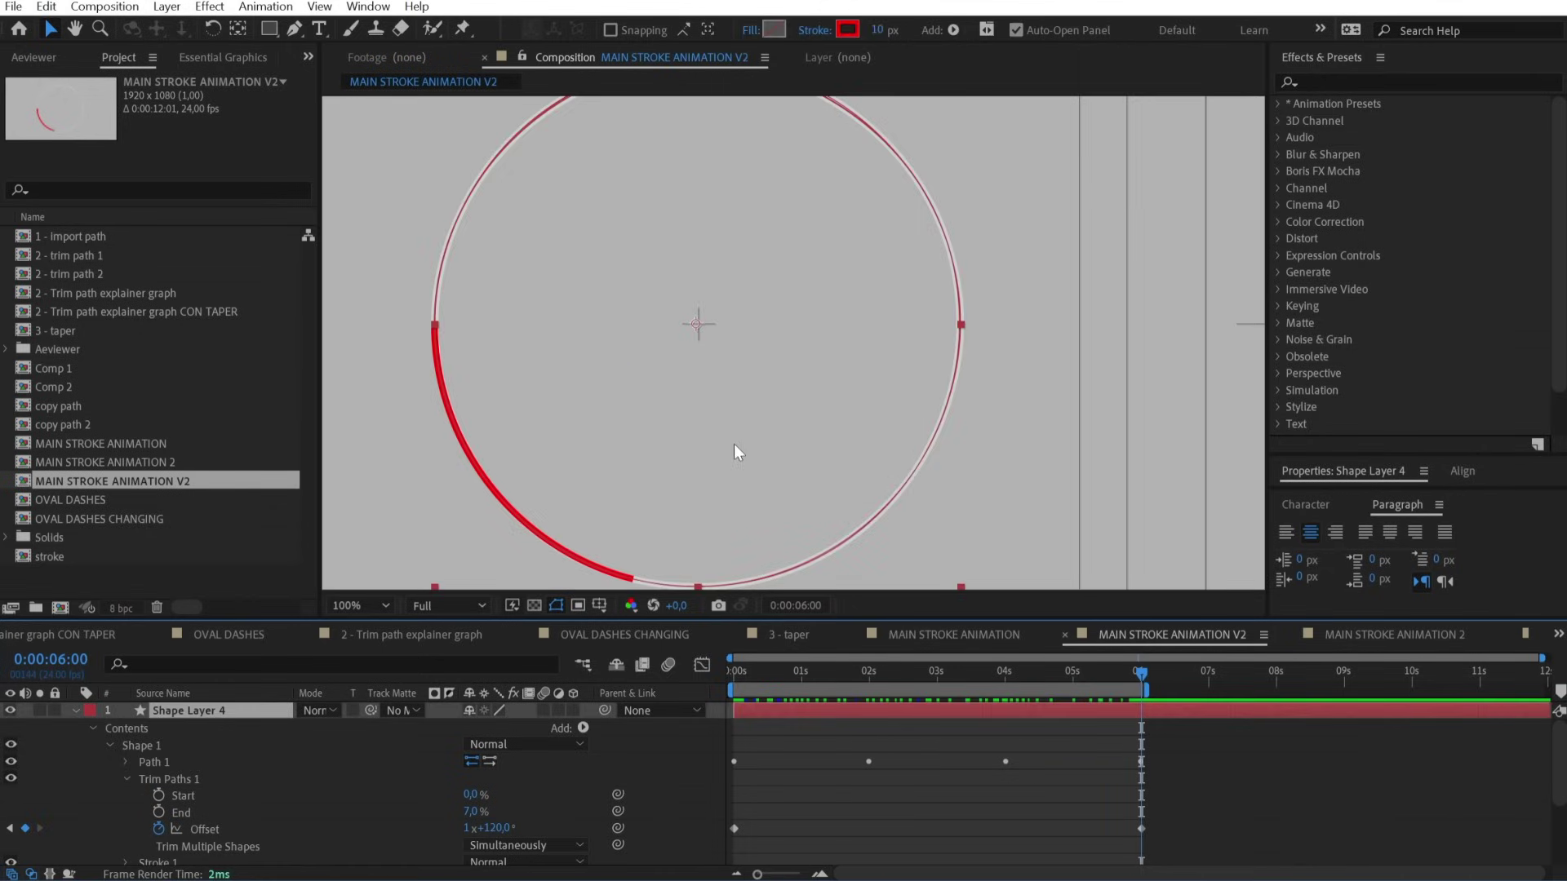
click(878, 33)
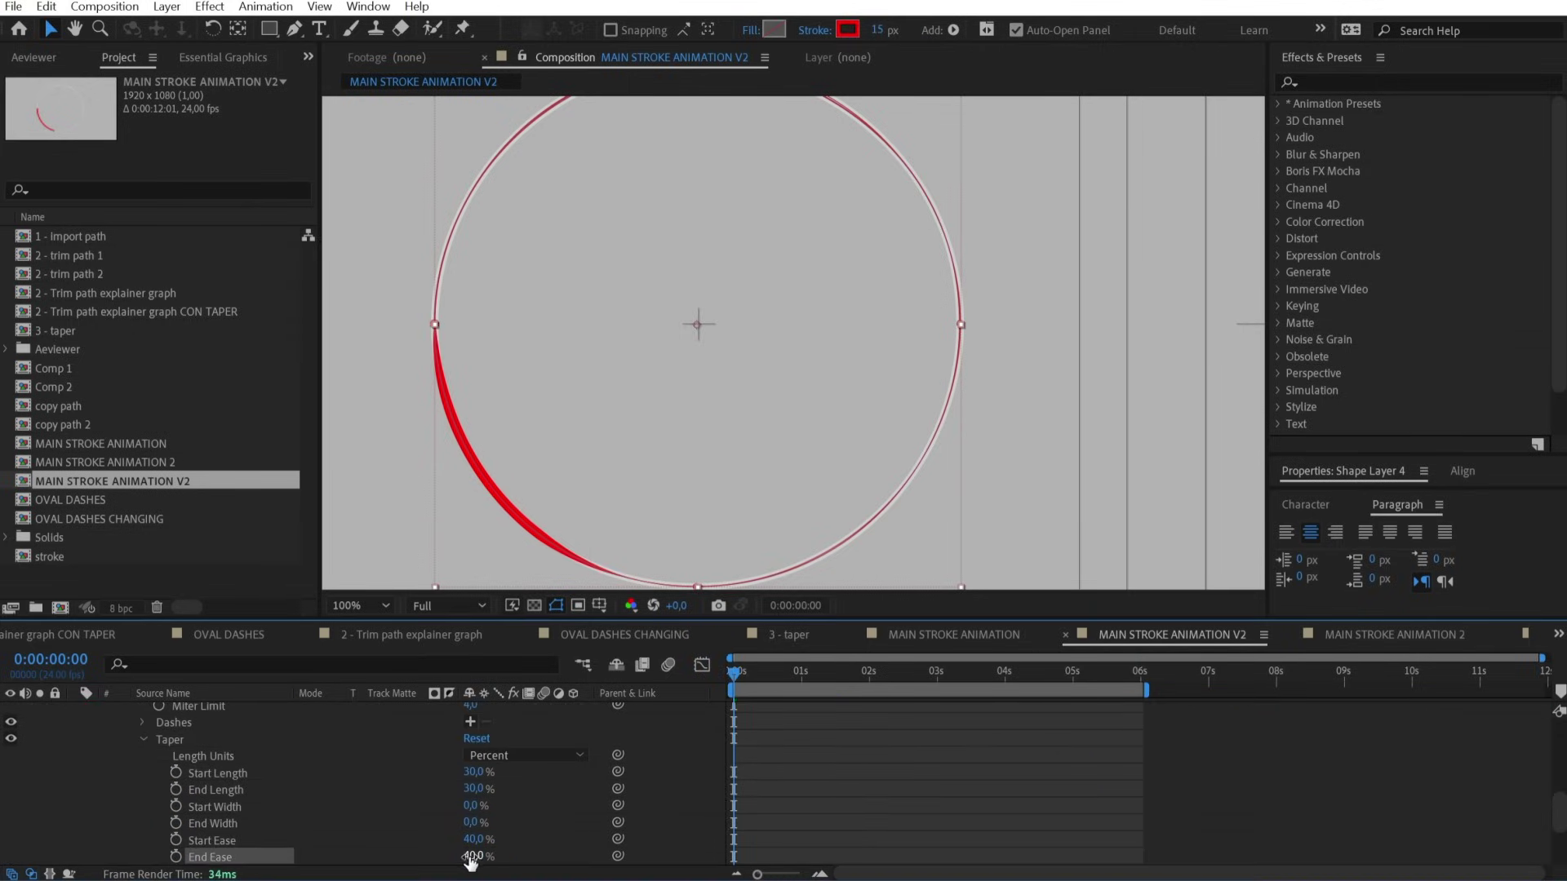
click(800, 731)
scroll(732, 483, down, 2)
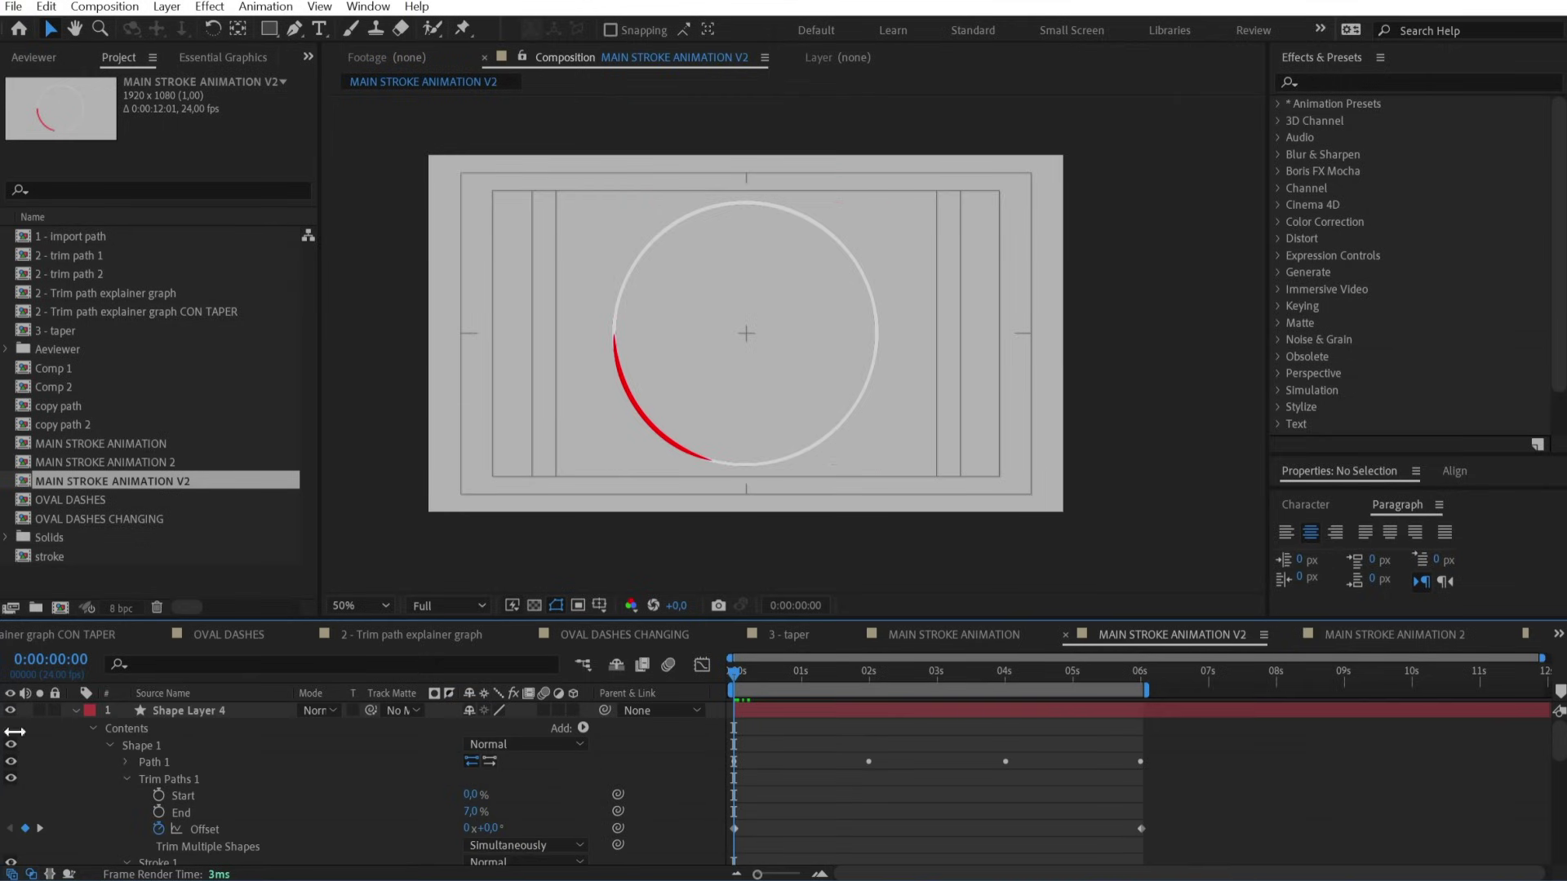
Duplicate Shape Layer 4, set the copy's Rotation keyframes to 180° at the first frame and 1x+180° at 0:00:06:00, and preview.
click(75, 710)
click(165, 708)
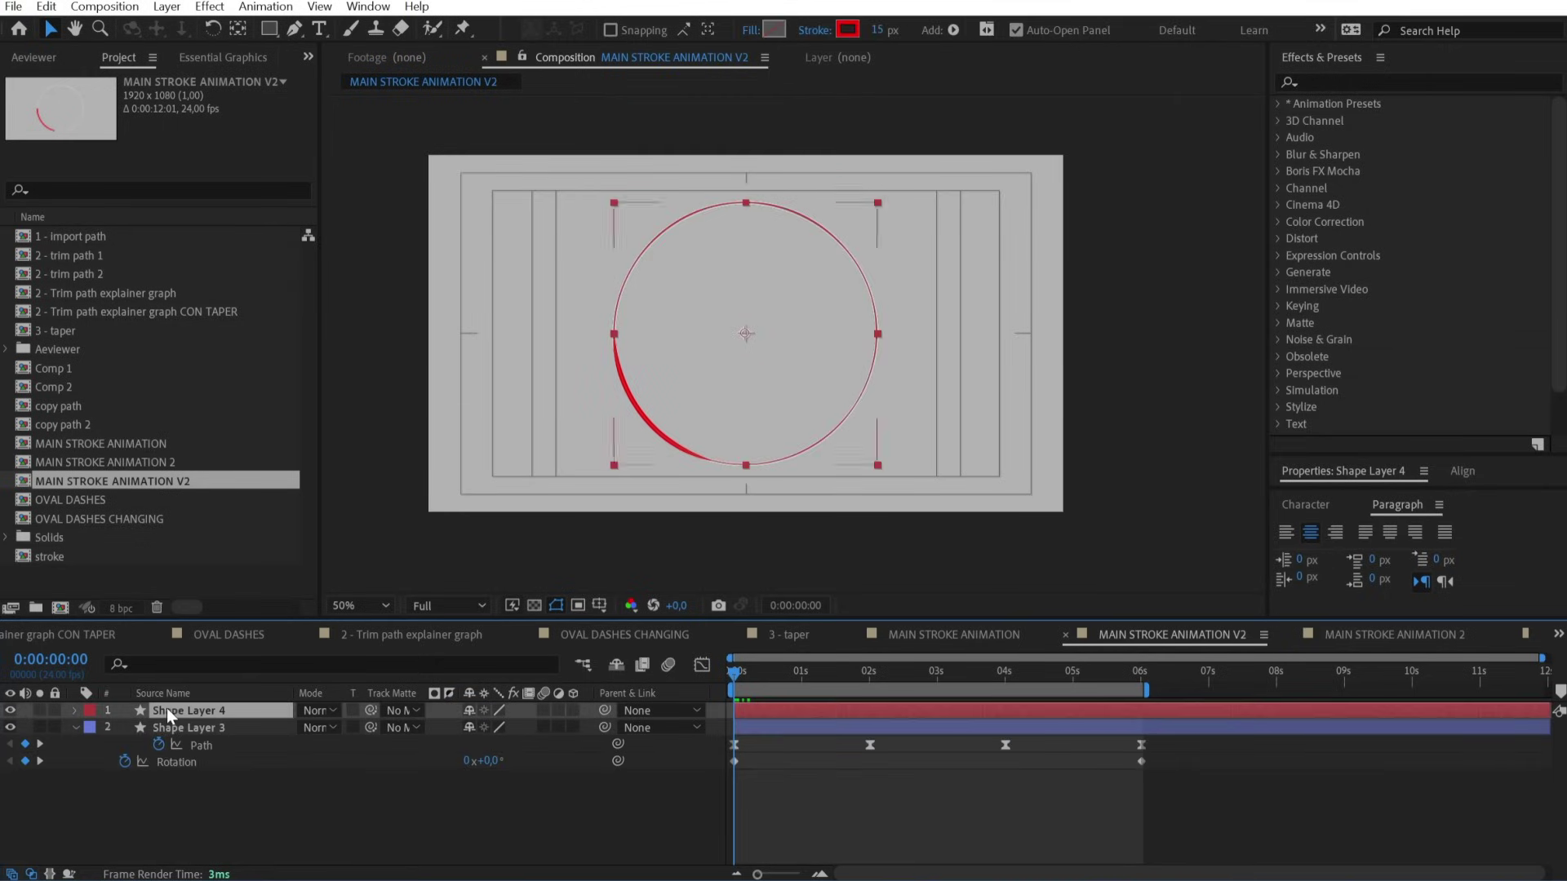
key(ctrl+d)
key(r)
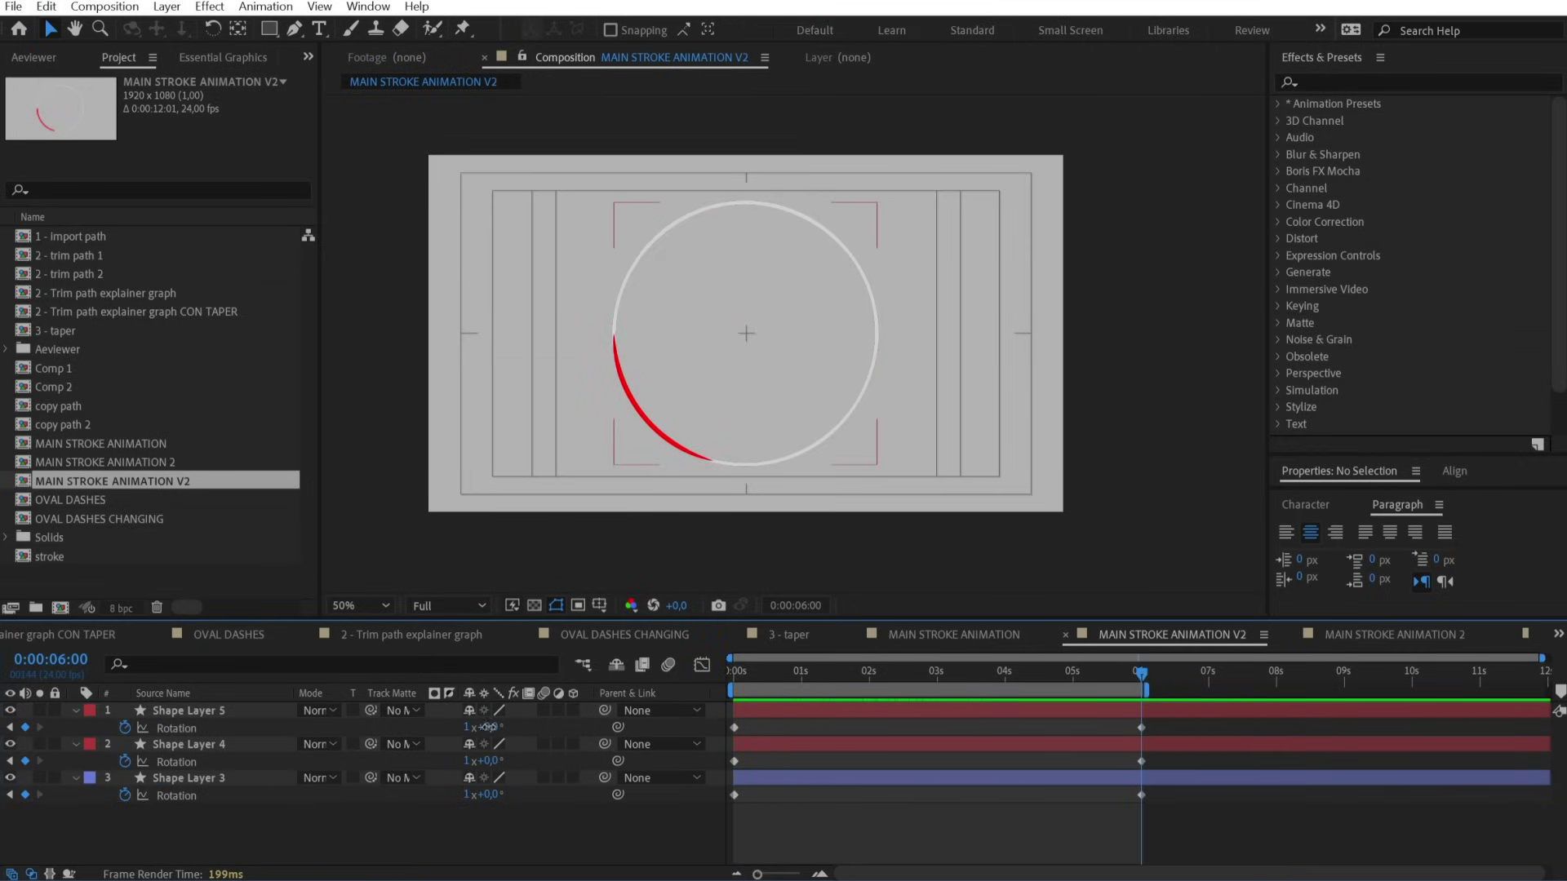
key(Return)
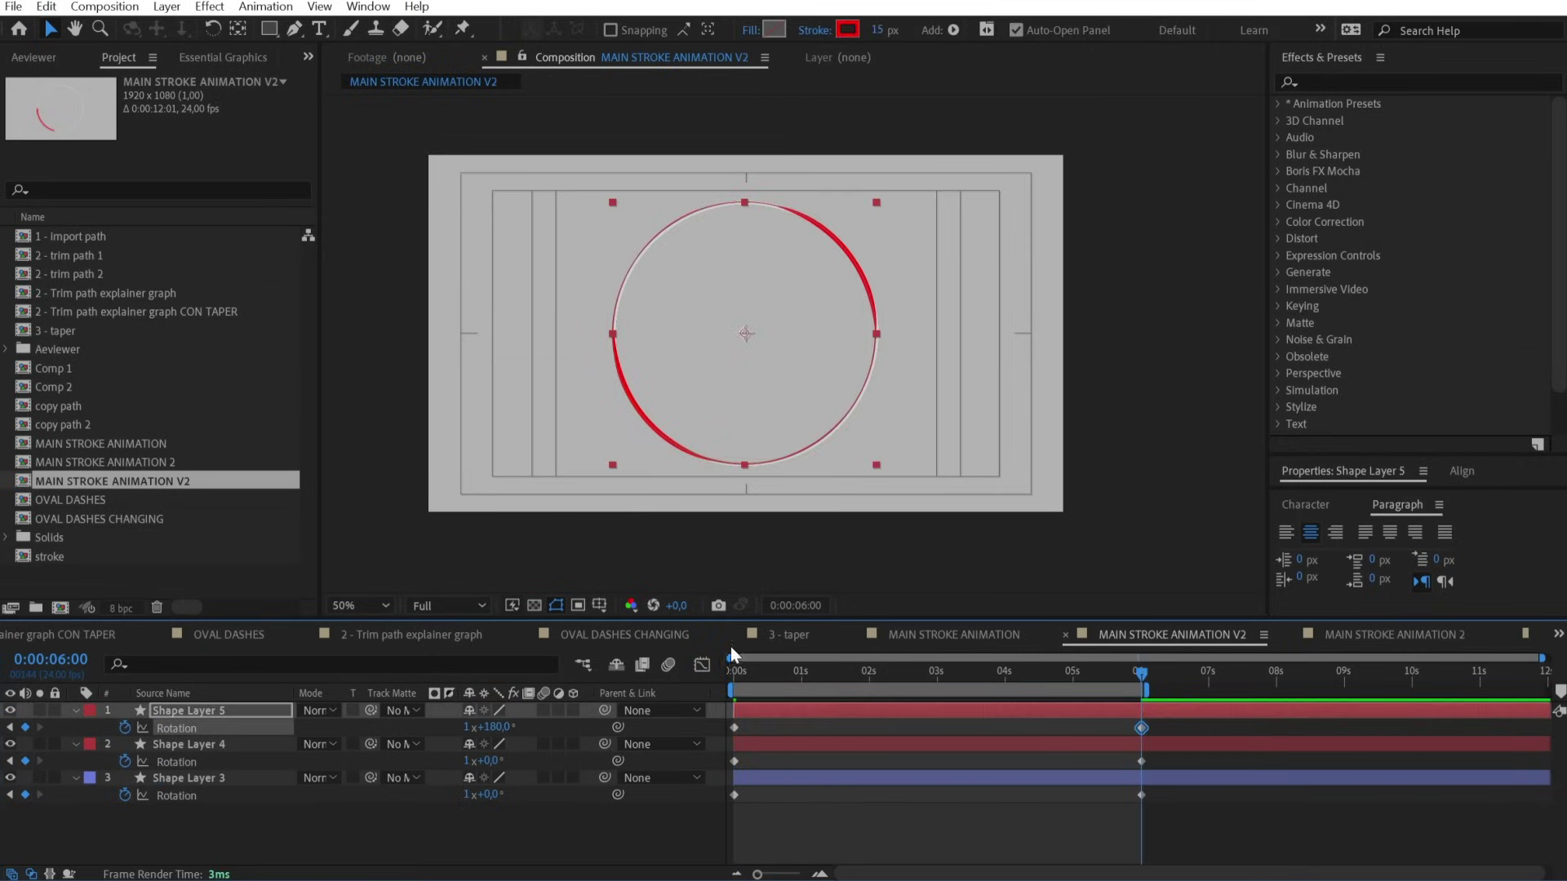
key(space)
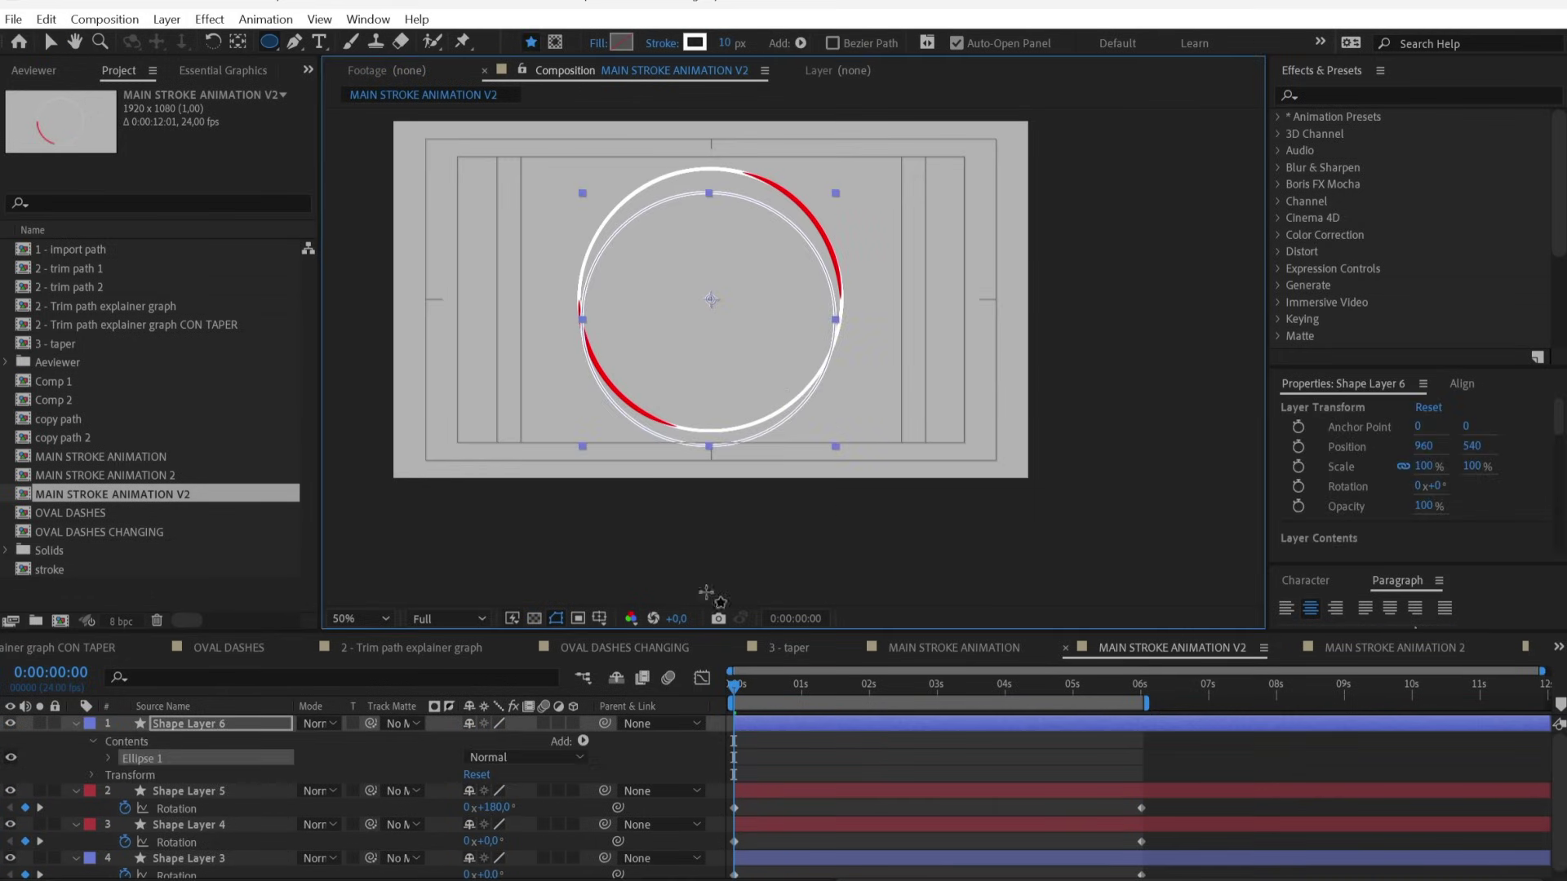
Convert Shape Layer 6's ellipse to a Bezier path and align it to the composition's center.
click(108, 758)
click(168, 775)
right_click(168, 775)
click(273, 646)
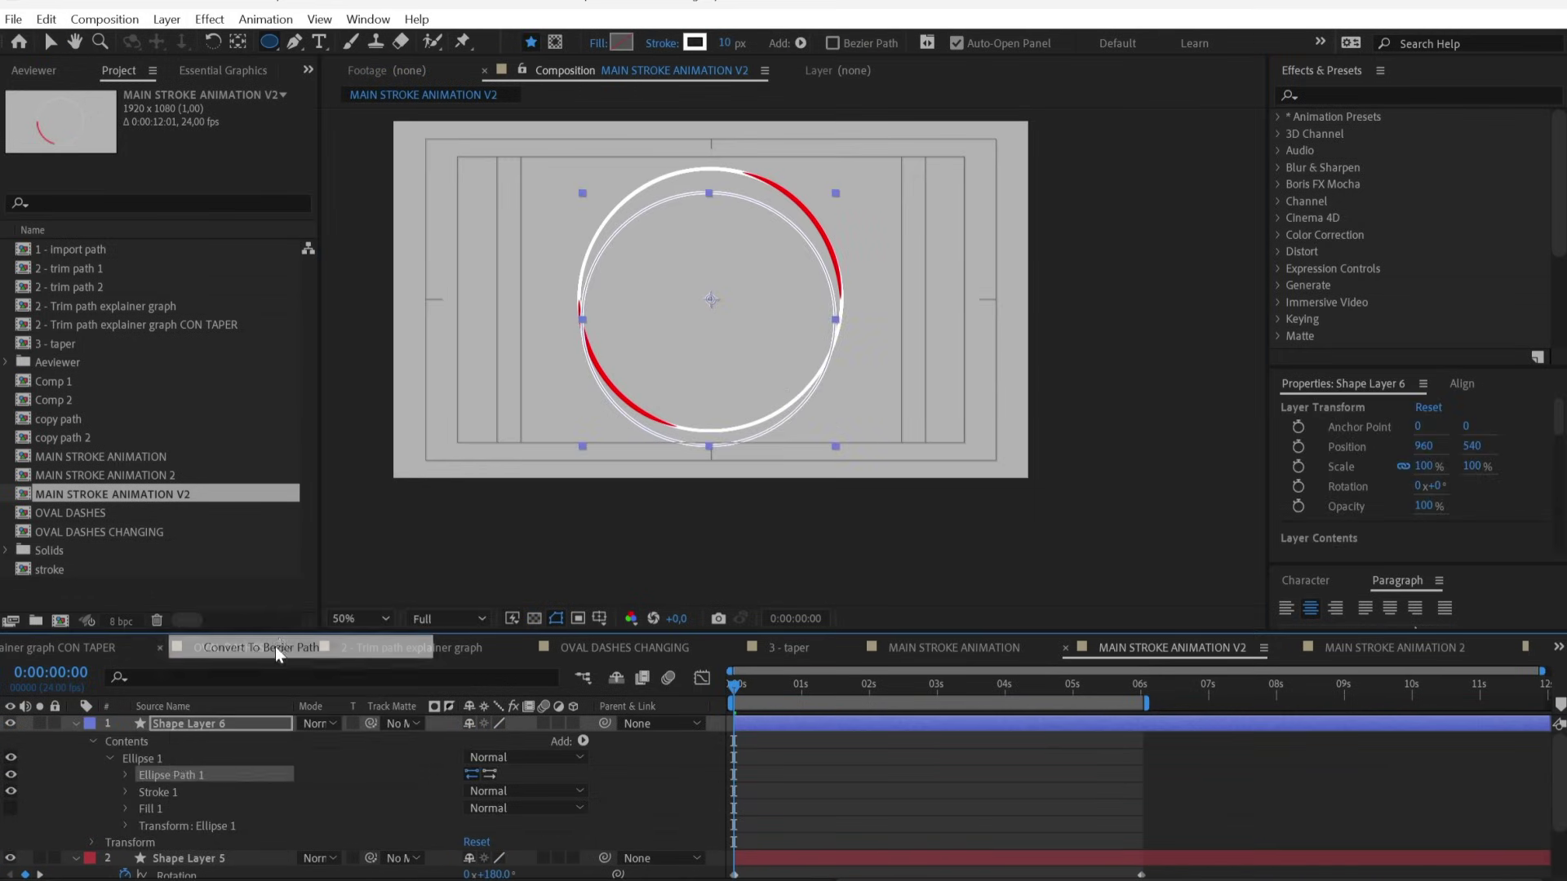
key(v)
click(1461, 383)
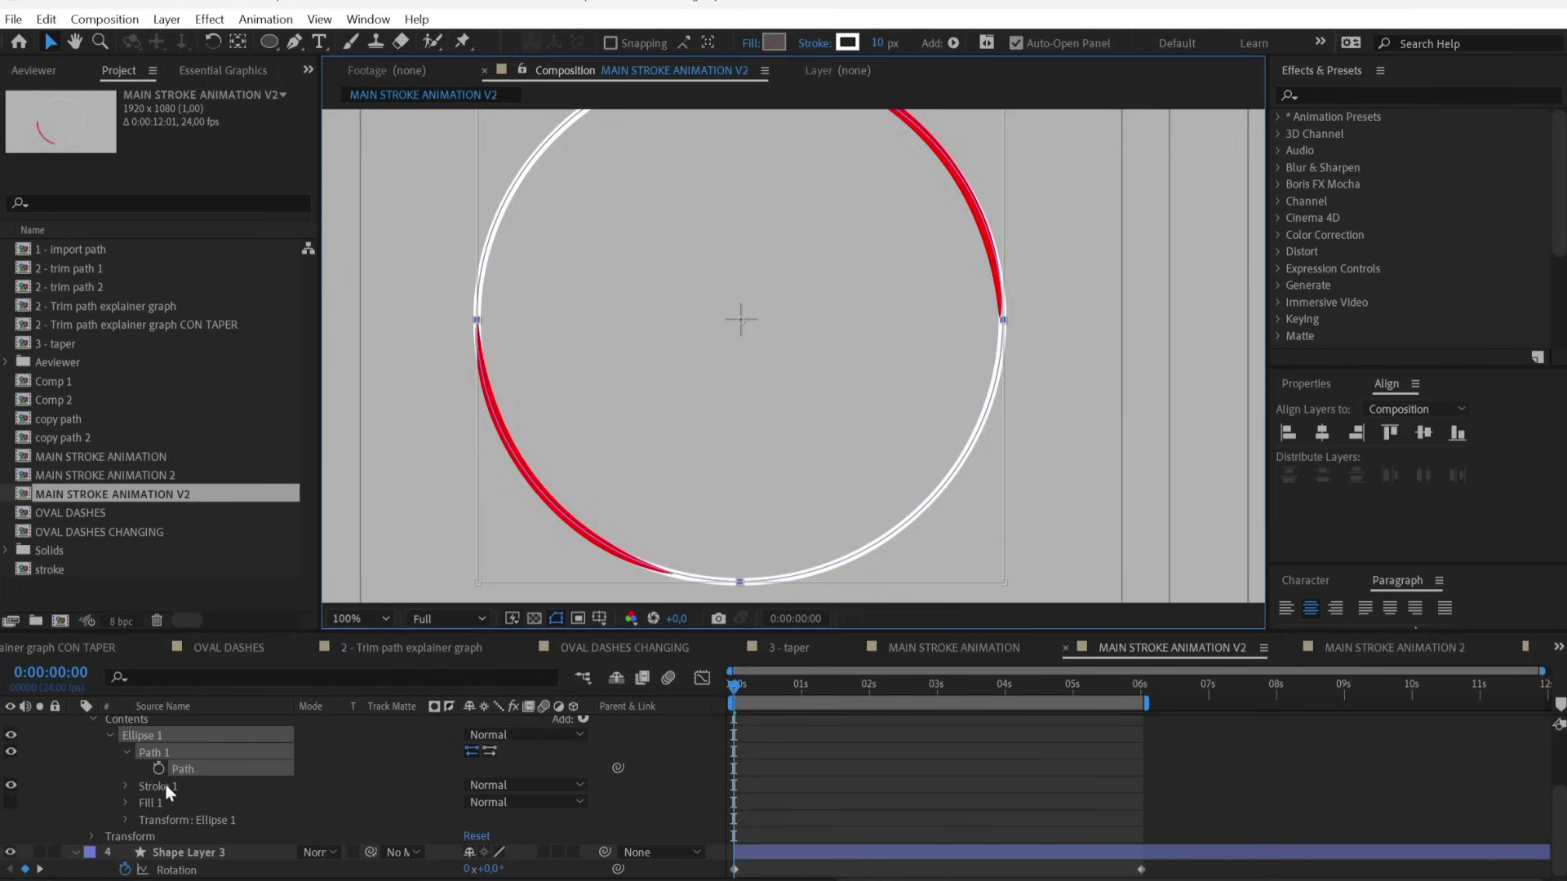
Keyframe transformed versions of Shape Layer 6's Path at 0:00:02:00 and 0:00:04:00, and repeat the first Path keyframe at 0:00:06:00.
click(869, 702)
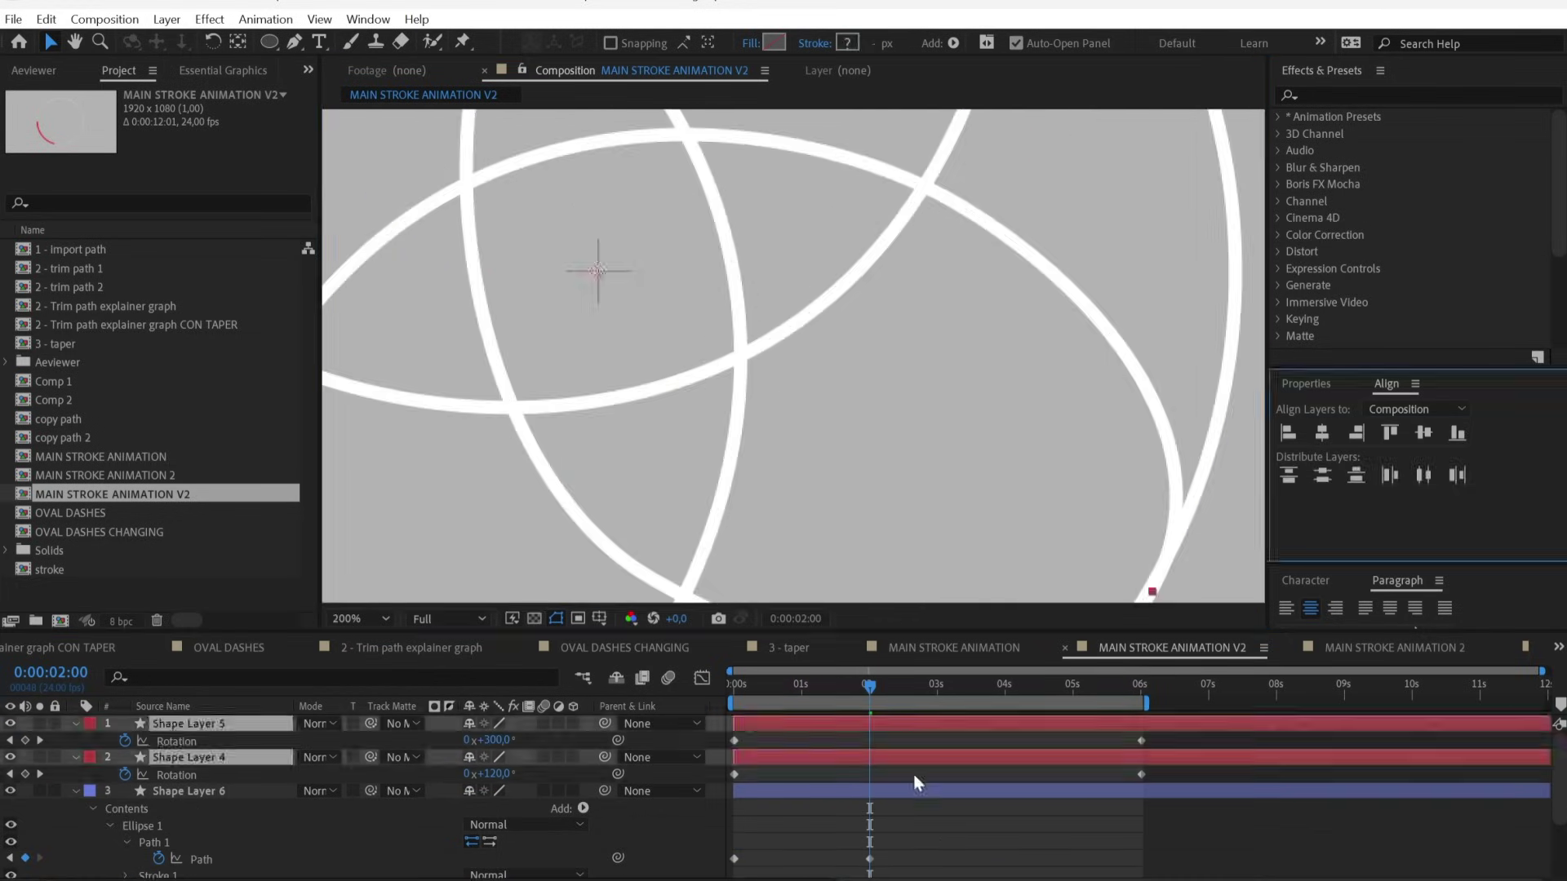
key(comma)
key(comma)
click(1007, 702)
double_click(745, 494)
drag(904, 494, 895, 488)
scroll(807, 482, up, 2)
drag(1154, 493, 1147, 488)
scroll(777, 473, down, 2)
click(1141, 686)
click(734, 859)
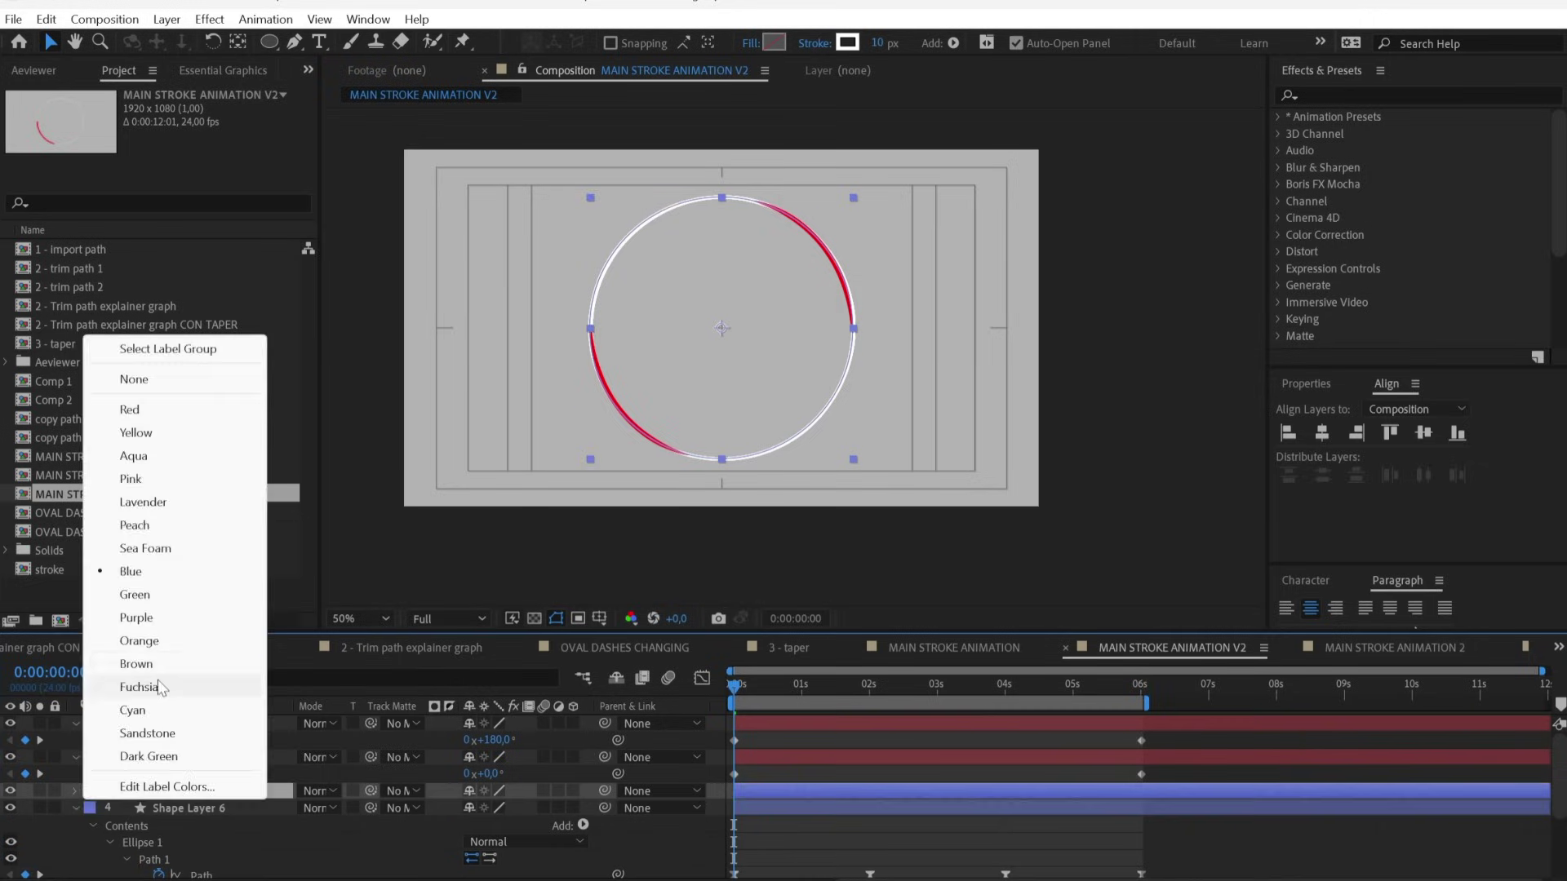
Give the duplicate of Shape Layer 6 an orange label and an orange stroke.
click(135, 644)
click(847, 43)
click(353, 269)
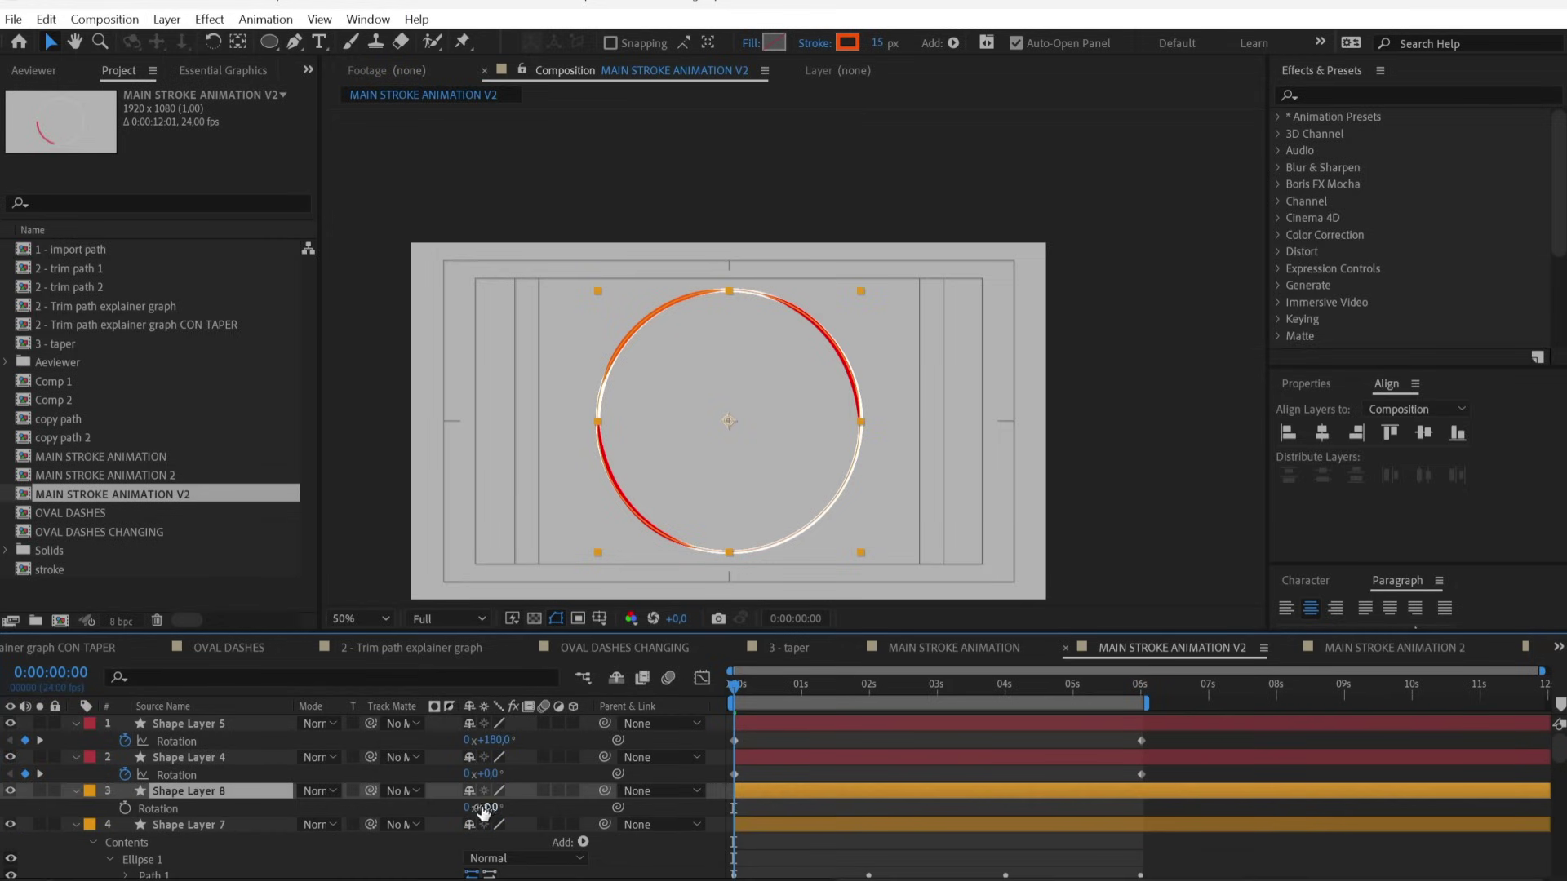
Set Shape Layer 8's Rotation to 180° and preview the animation.
key(space)
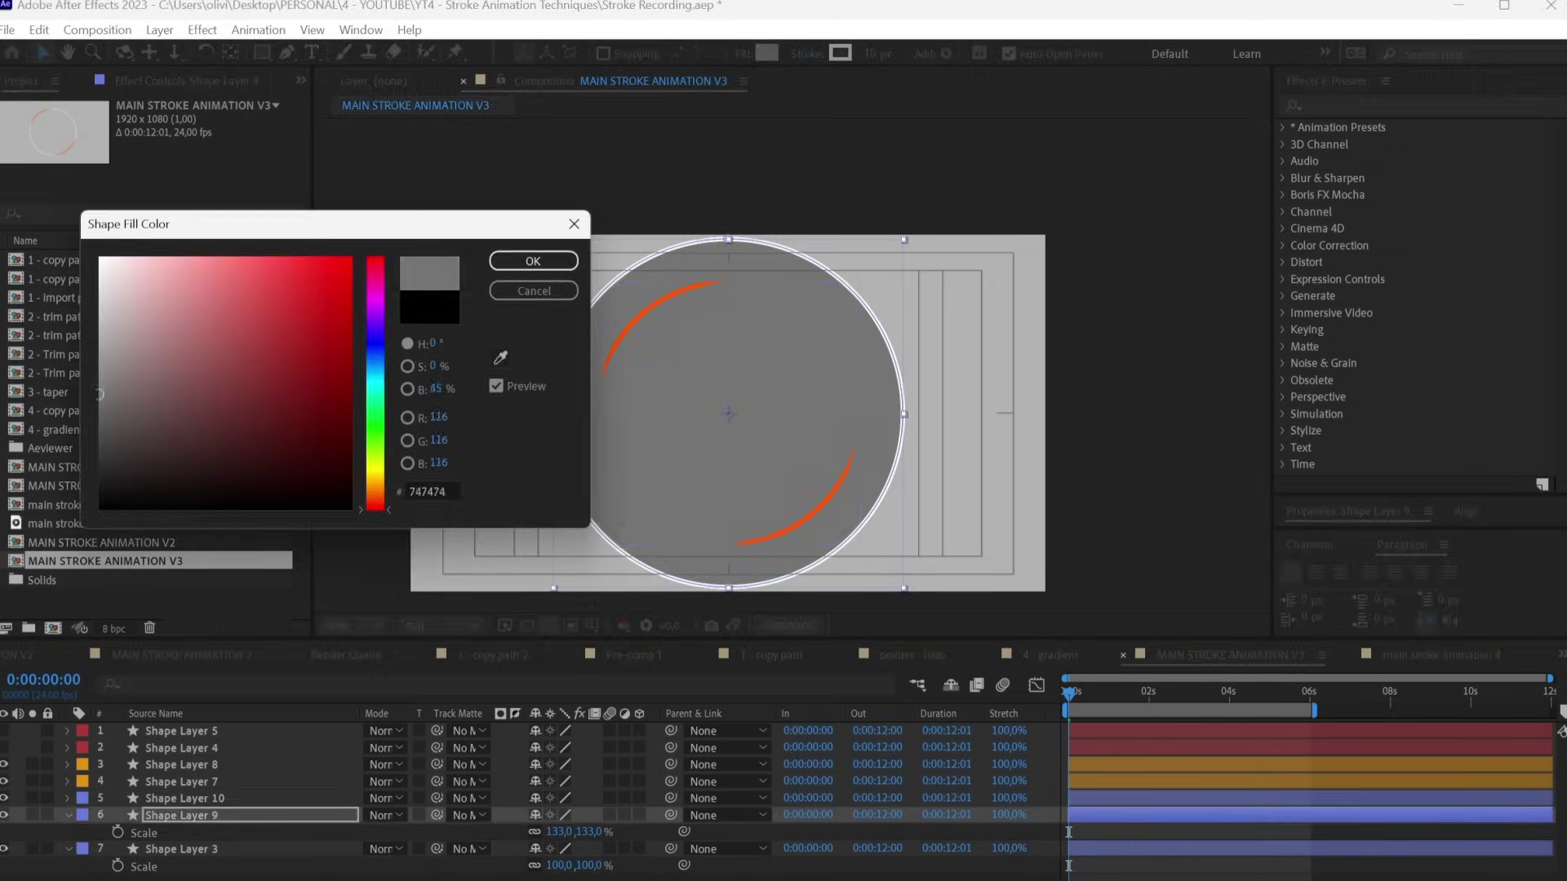
Set the fill of Shape Layer 3's inner circle to gray B4B4B4.
click(97, 29)
click(245, 77)
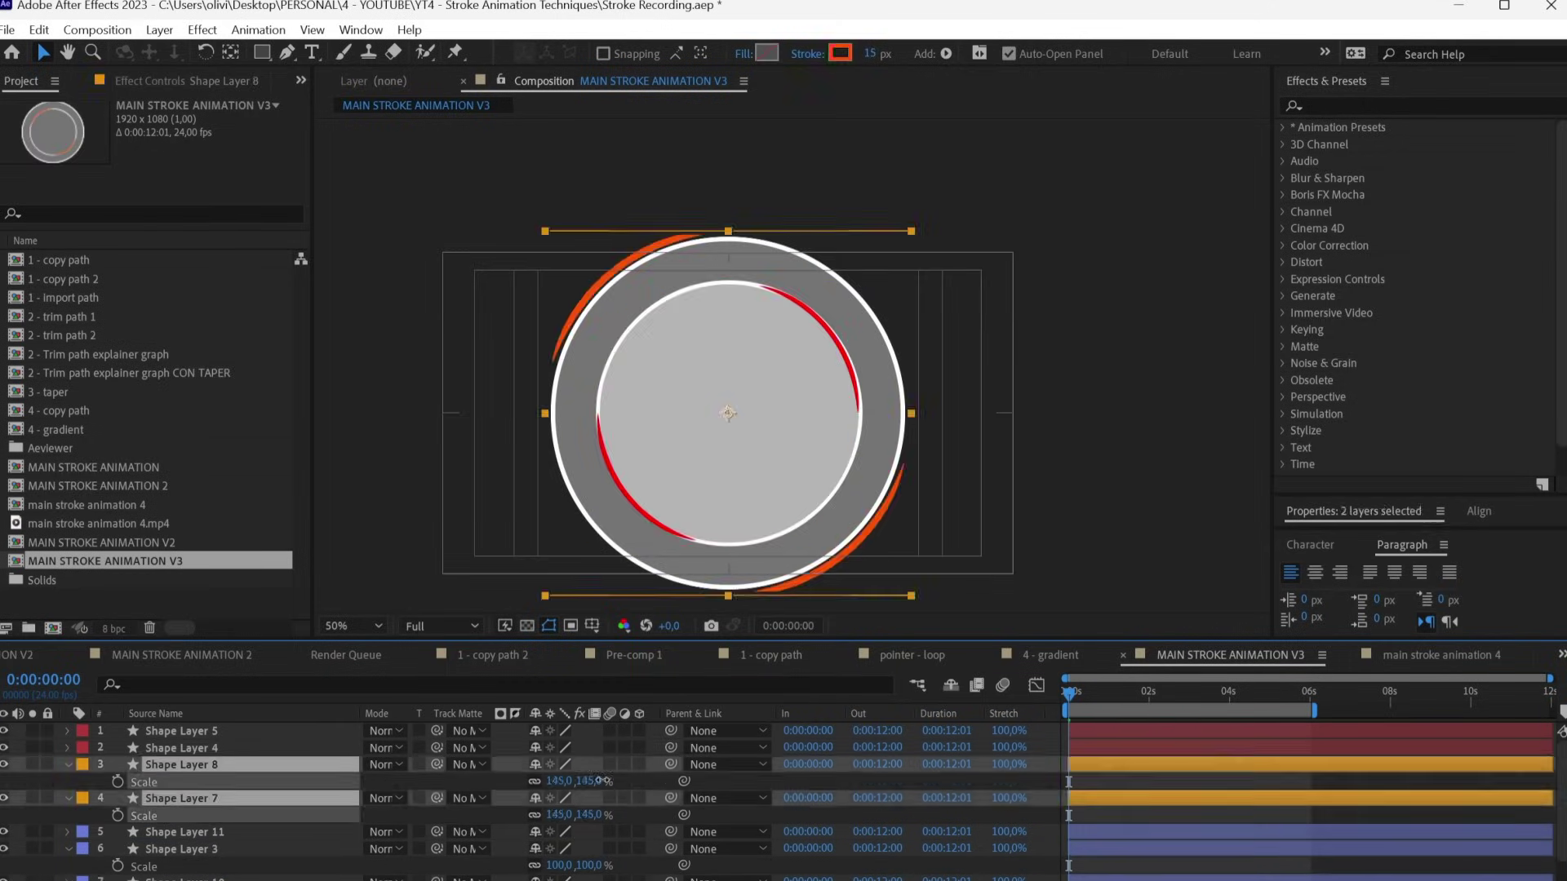
click(97, 29)
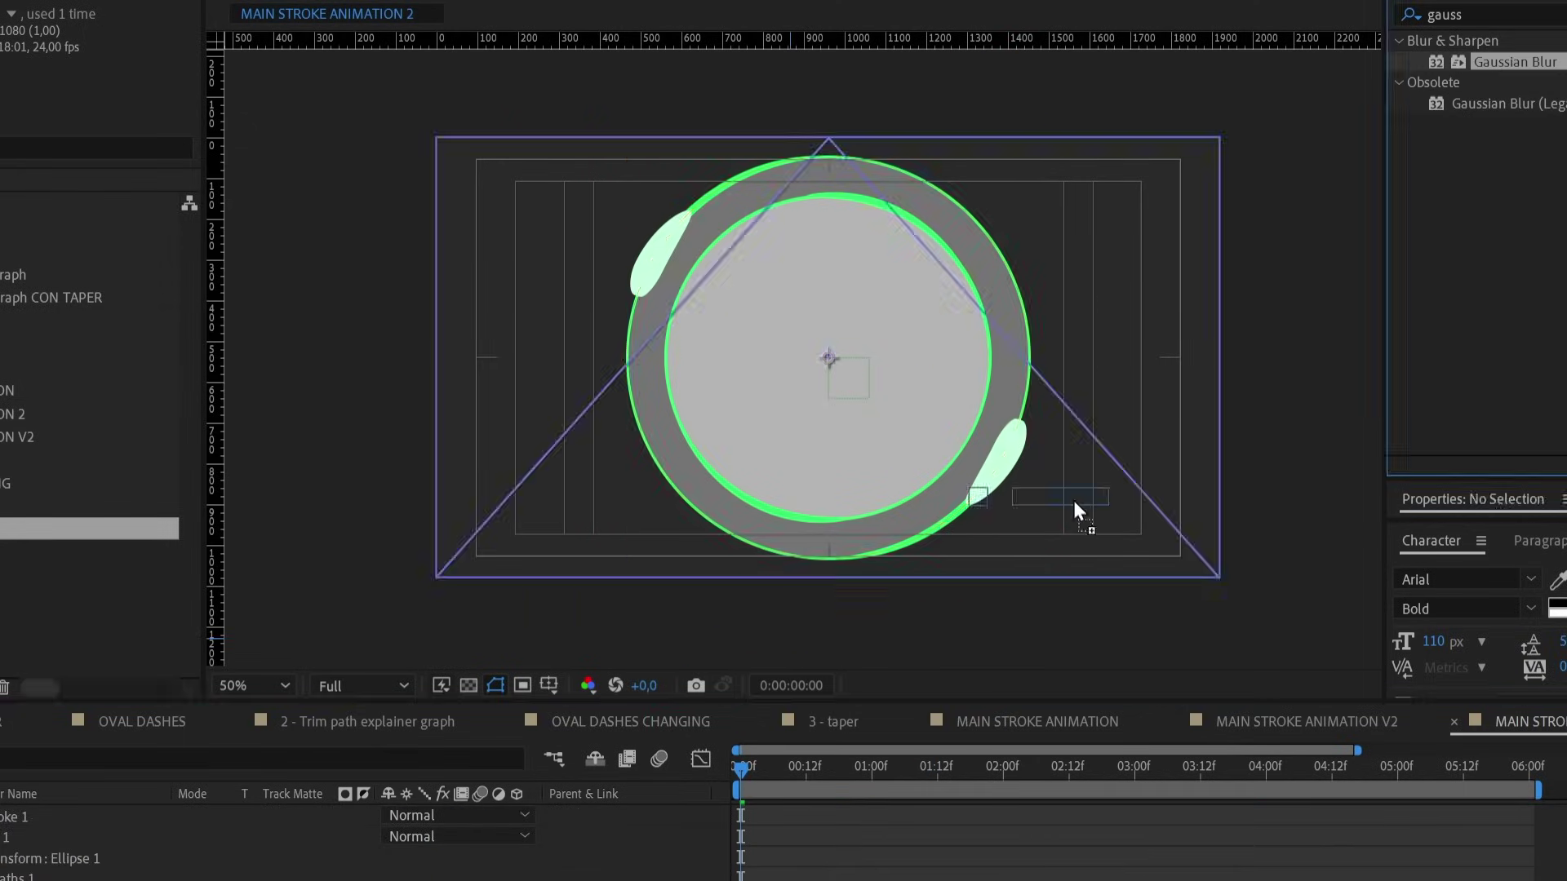
Matte EXT STROKE 4 with EXT STROKE 1 and apply a Gaussian Blur with Blurriness 51,2 and Repeat Edge Pixels.
drag(1074, 518, 1020, 490)
click(307, 816)
click(351, 390)
drag(266, 836, 53, 870)
click(342, 490)
scroll(1014, 426, up, 1)
mouse_move(1013, 425)
mouse_down()
mouse_move(1046, 490)
mouse_move(996, 540)
mouse_up()
click(90, 815)
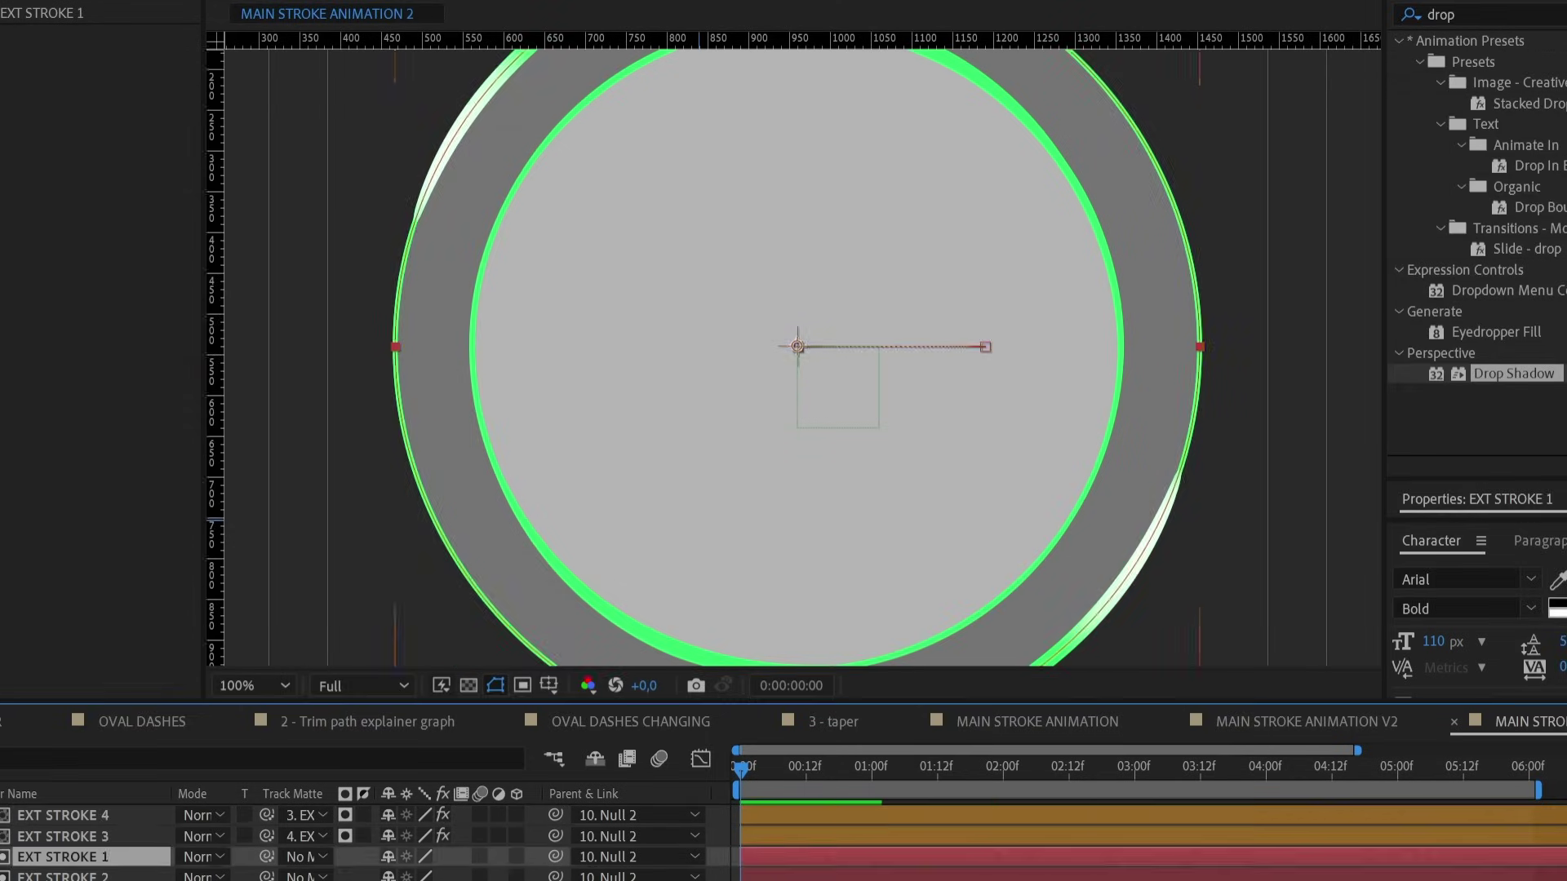
Apply a green Drop Shadow to MAIN STROKE with 100% opacity, distance 0 and softness 50, and preview the composition.
scroll(576, 539, down, 2)
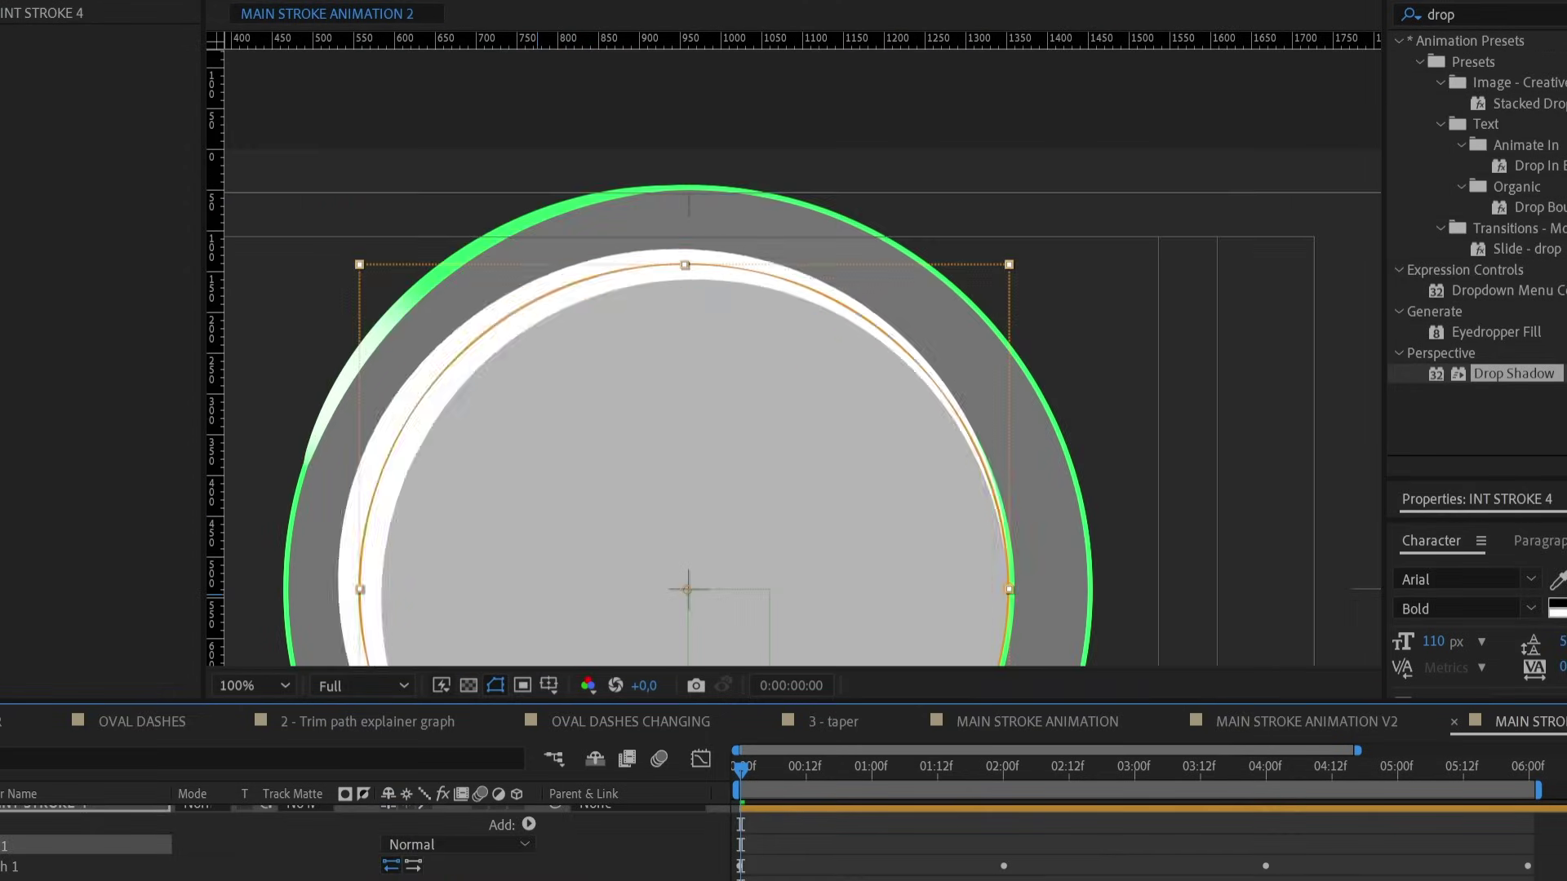
click(1415, 768)
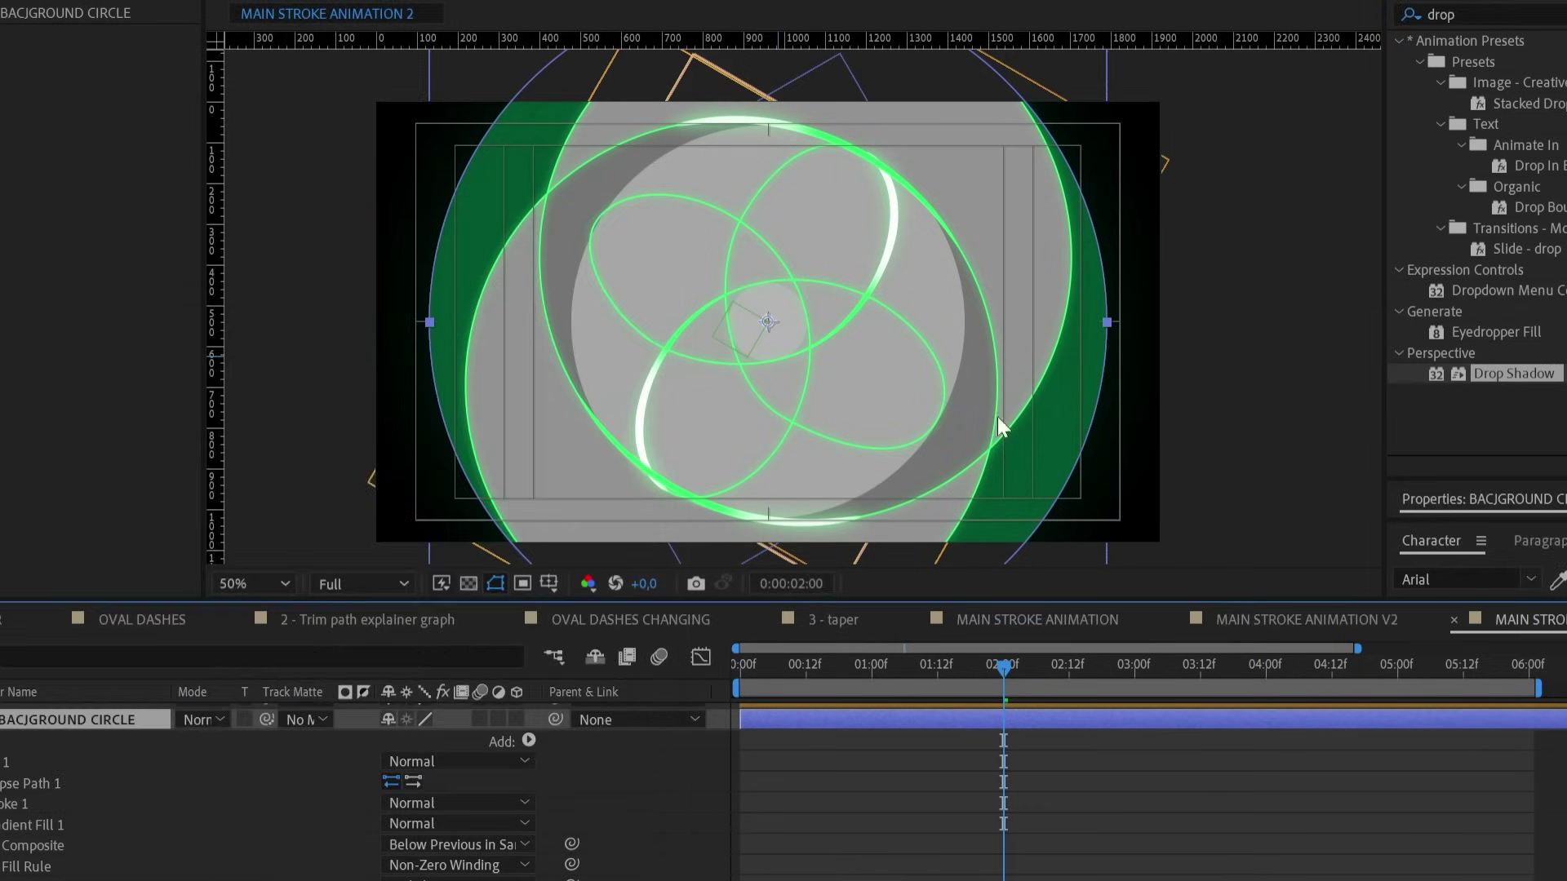
Apply black-to-dark-green linear Gradient Ramps to CIRC SHAPE 1 and MID CIRCLE, and give MID CIRCLE a 75% Screen glow layer style.
click(870, 91)
scroll(839, 852, up, 3)
scroll(652, 414, down, 1)
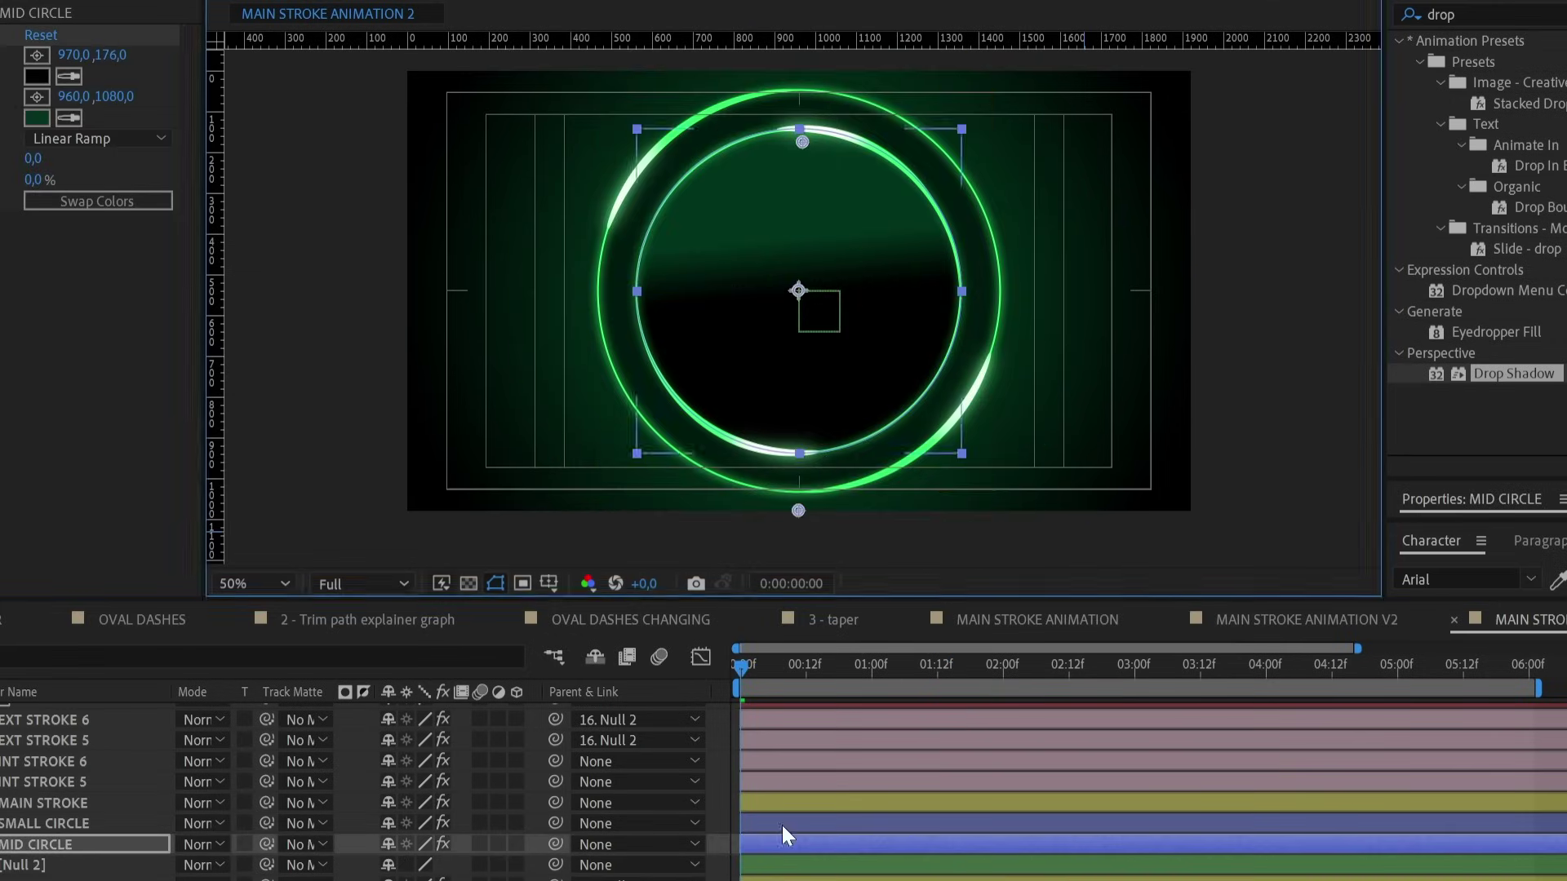
click(793, 426)
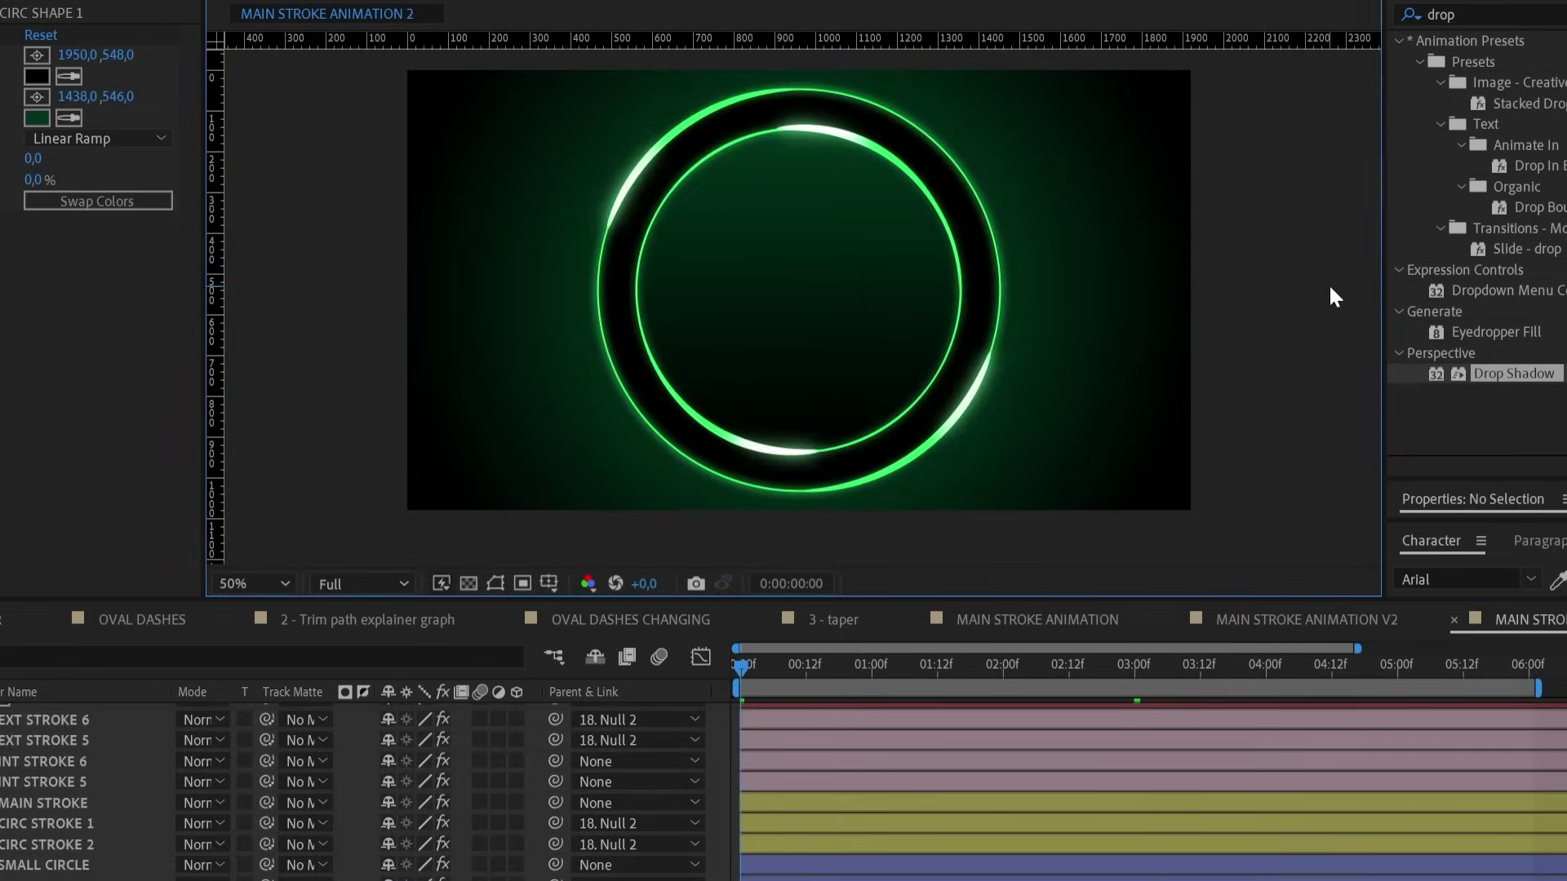
key(space)
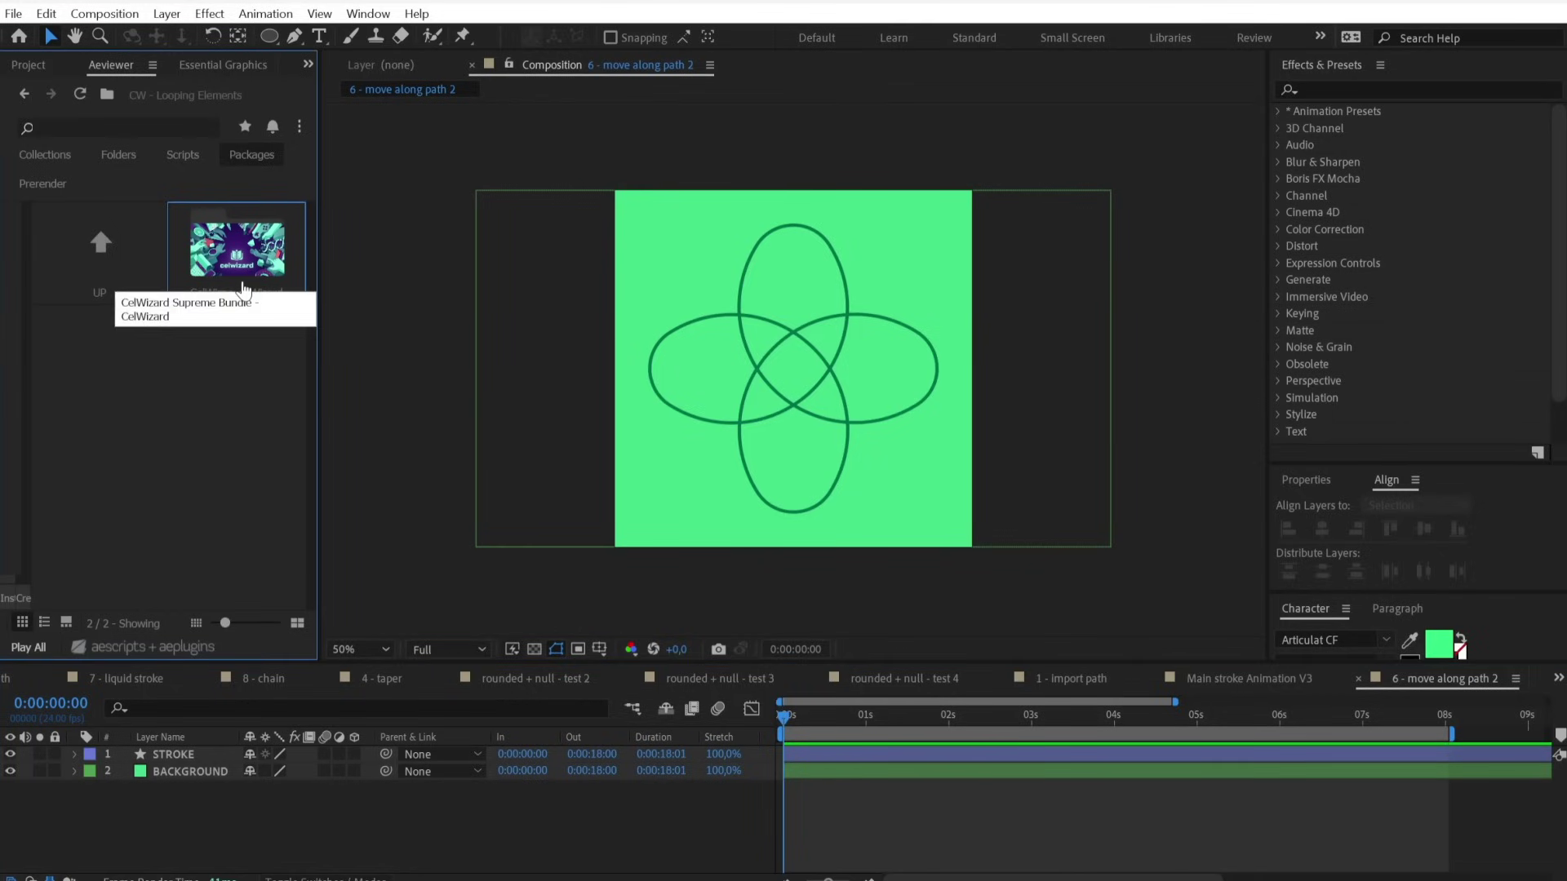
Import the pointer - loop element from the CelWizard Supreme Bundle's Looping Elements into the 6 - move along path 2 composition.
double_click(254, 255)
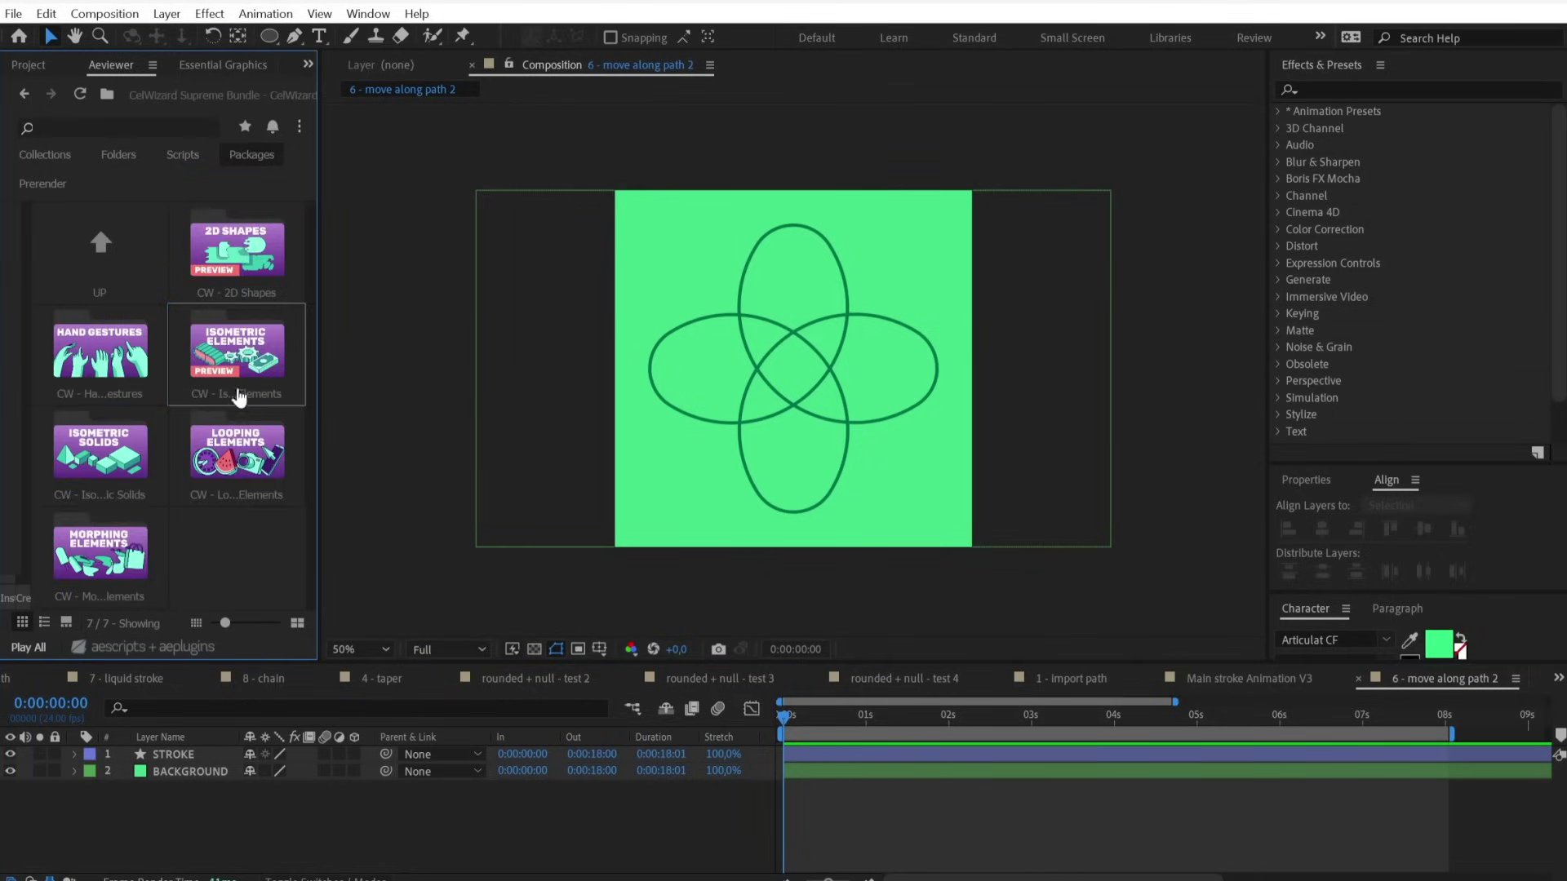
double_click(202, 458)
scroll(266, 489, down, 3)
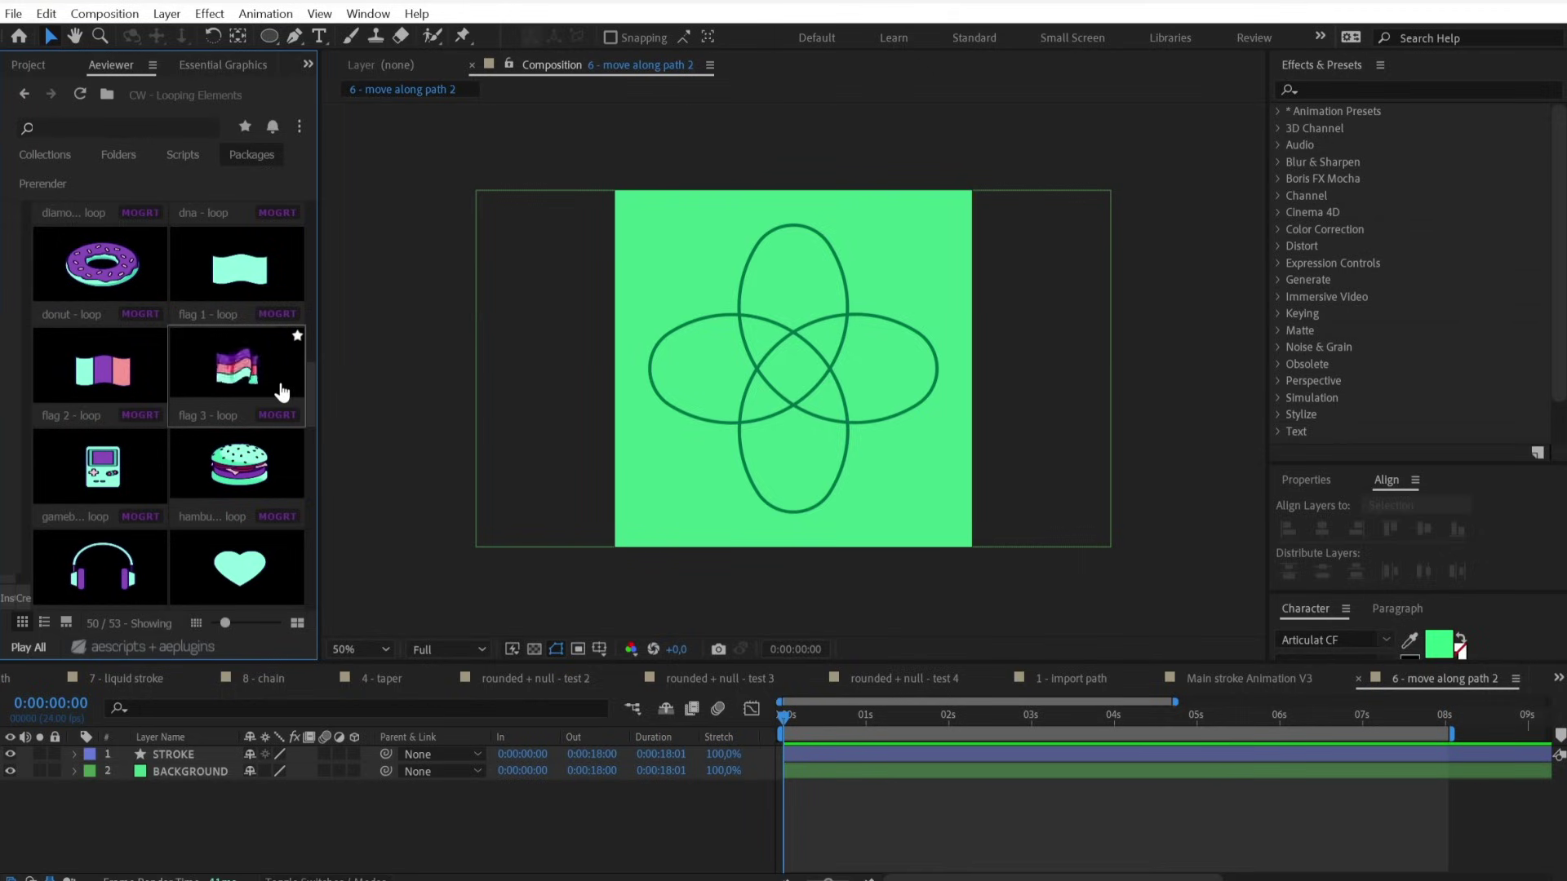
scroll(282, 392, down, 10)
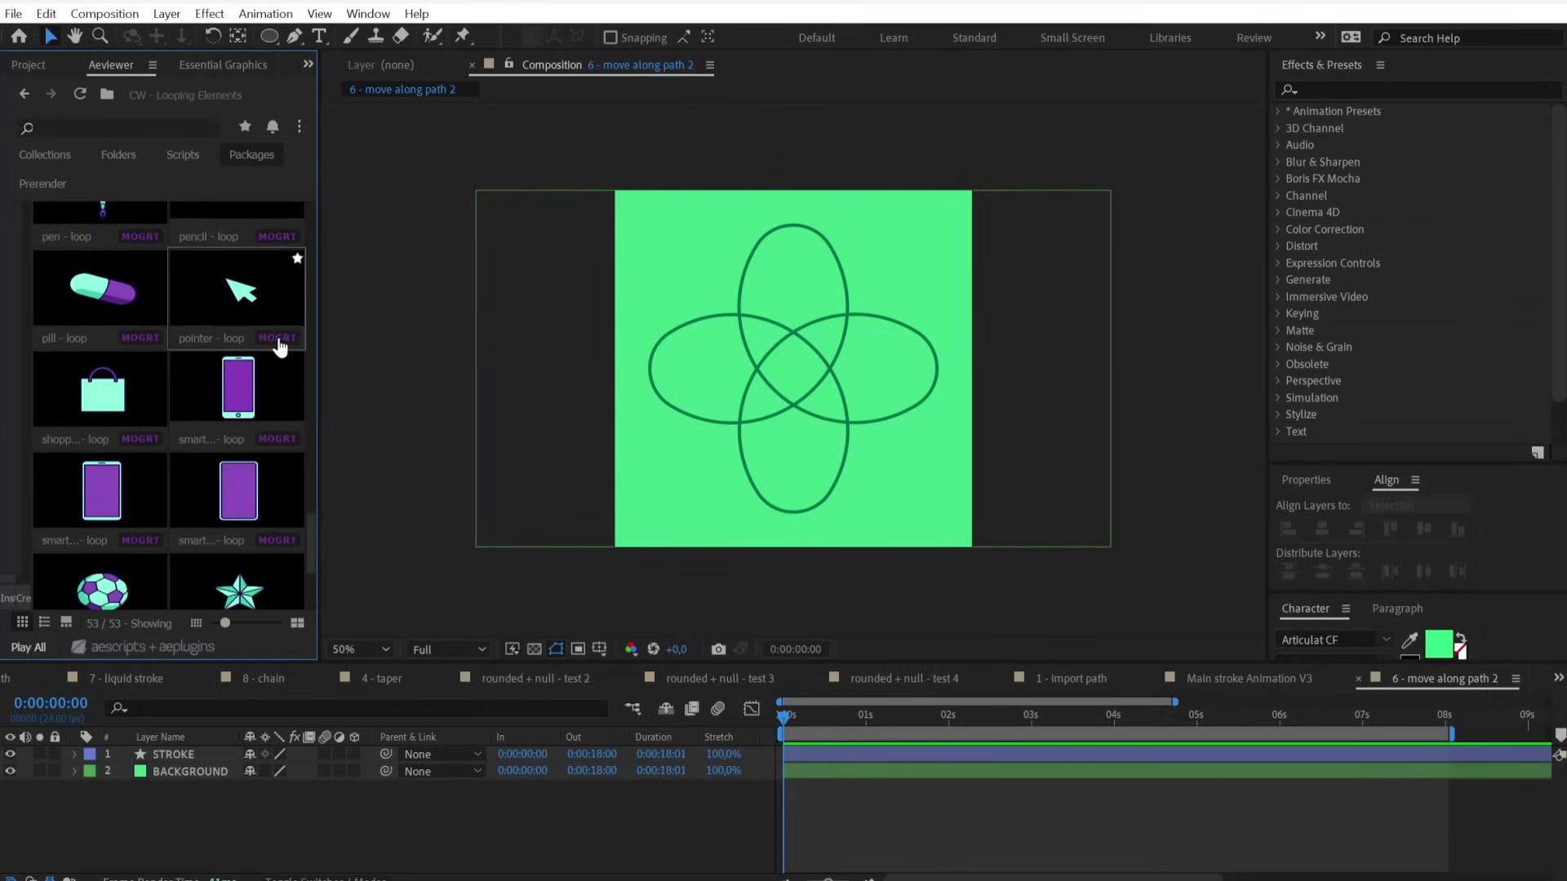
double_click(279, 304)
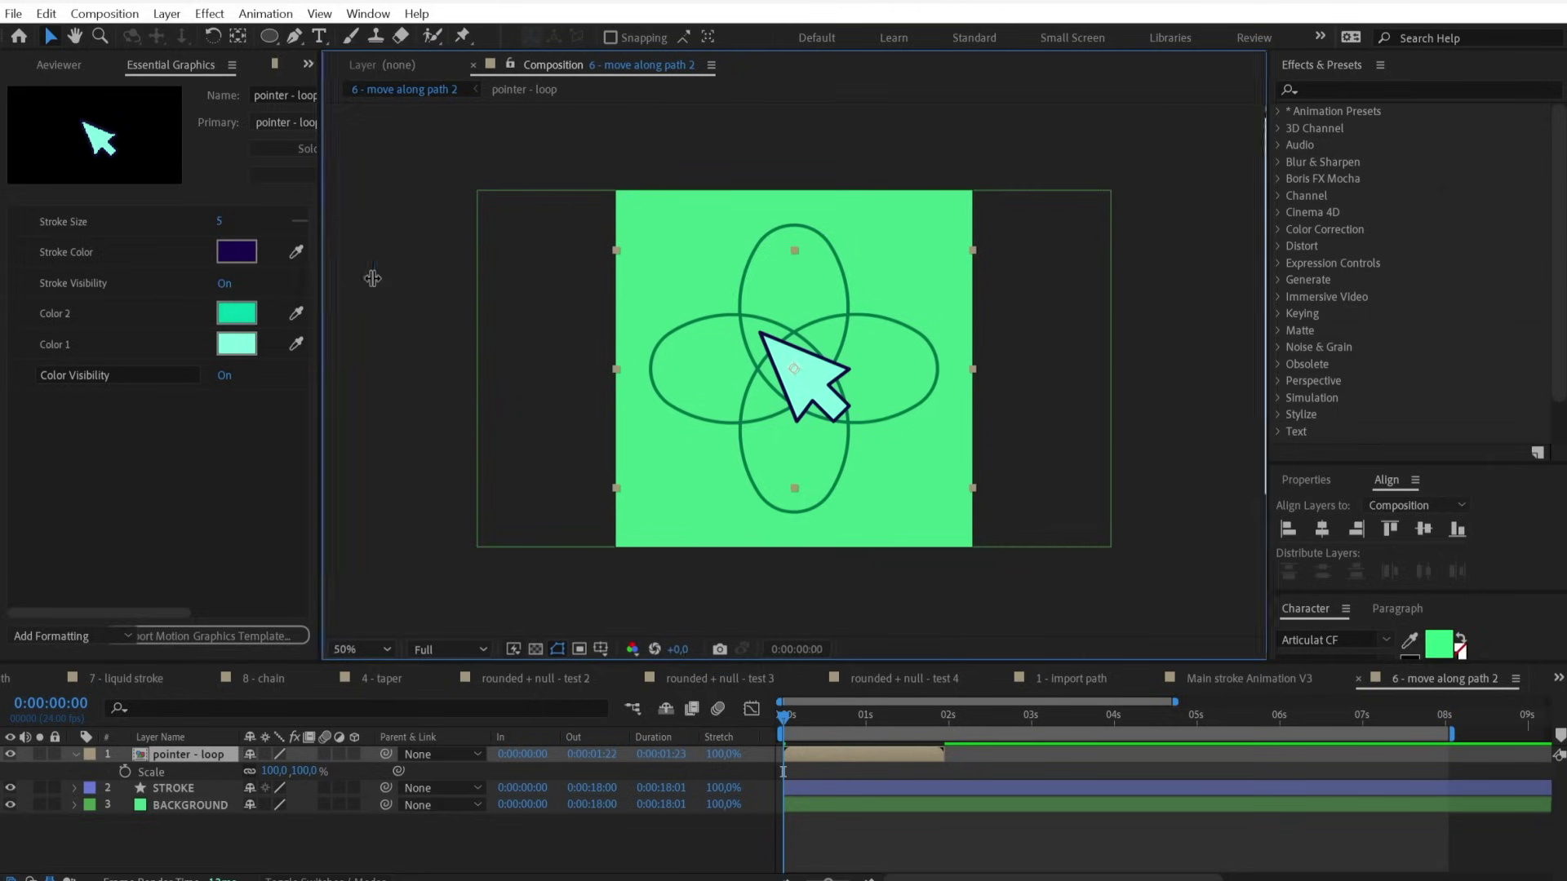
Set the pointer - loop layer's Scale to 50%.
click(275, 771)
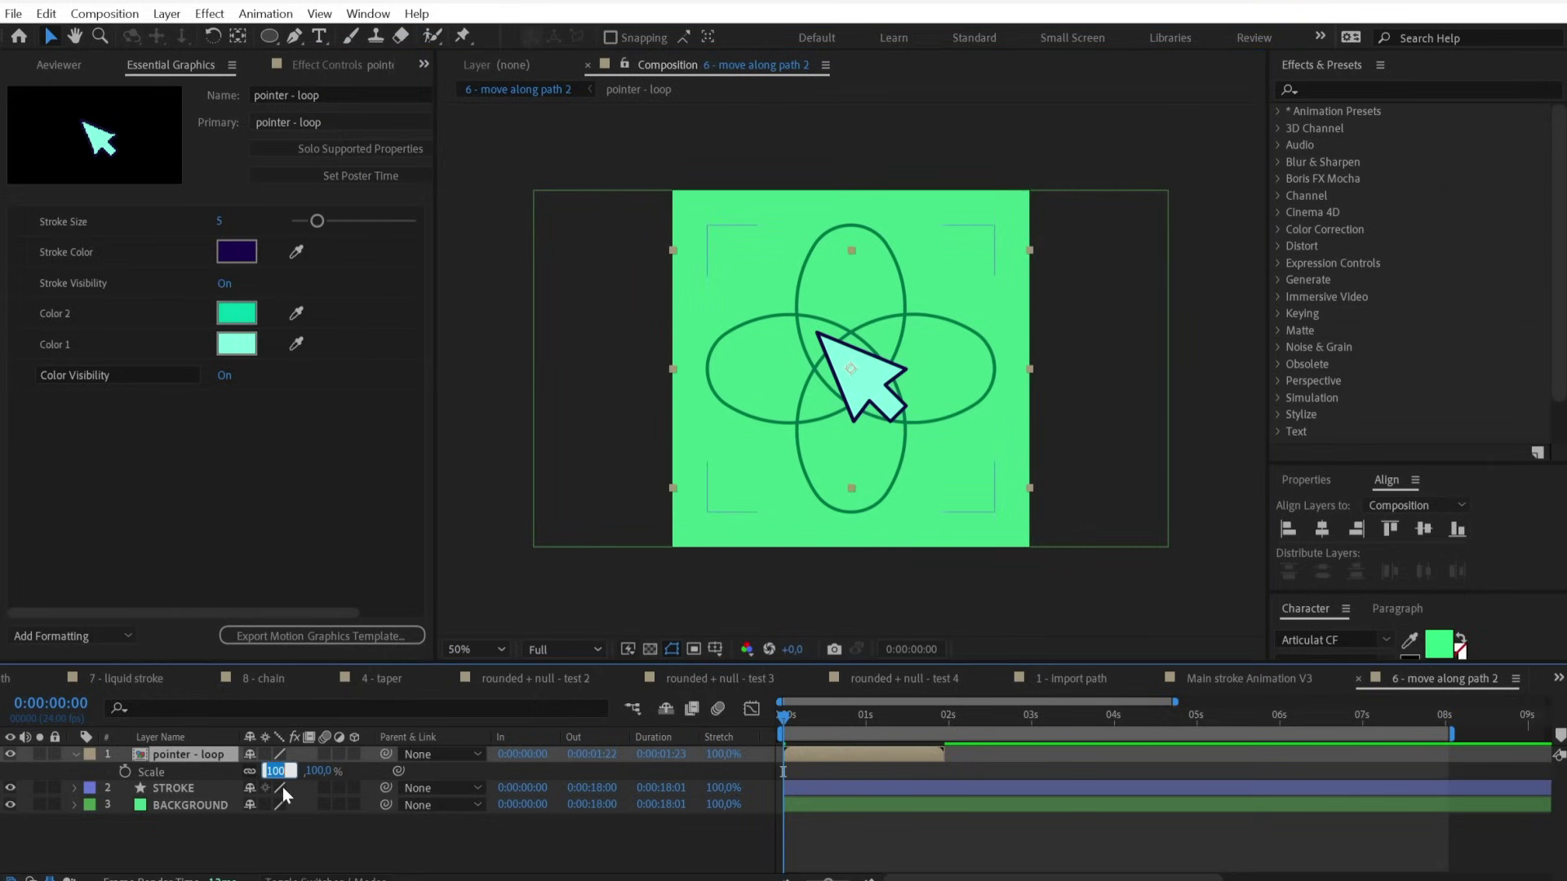
text(50)
key(Return)
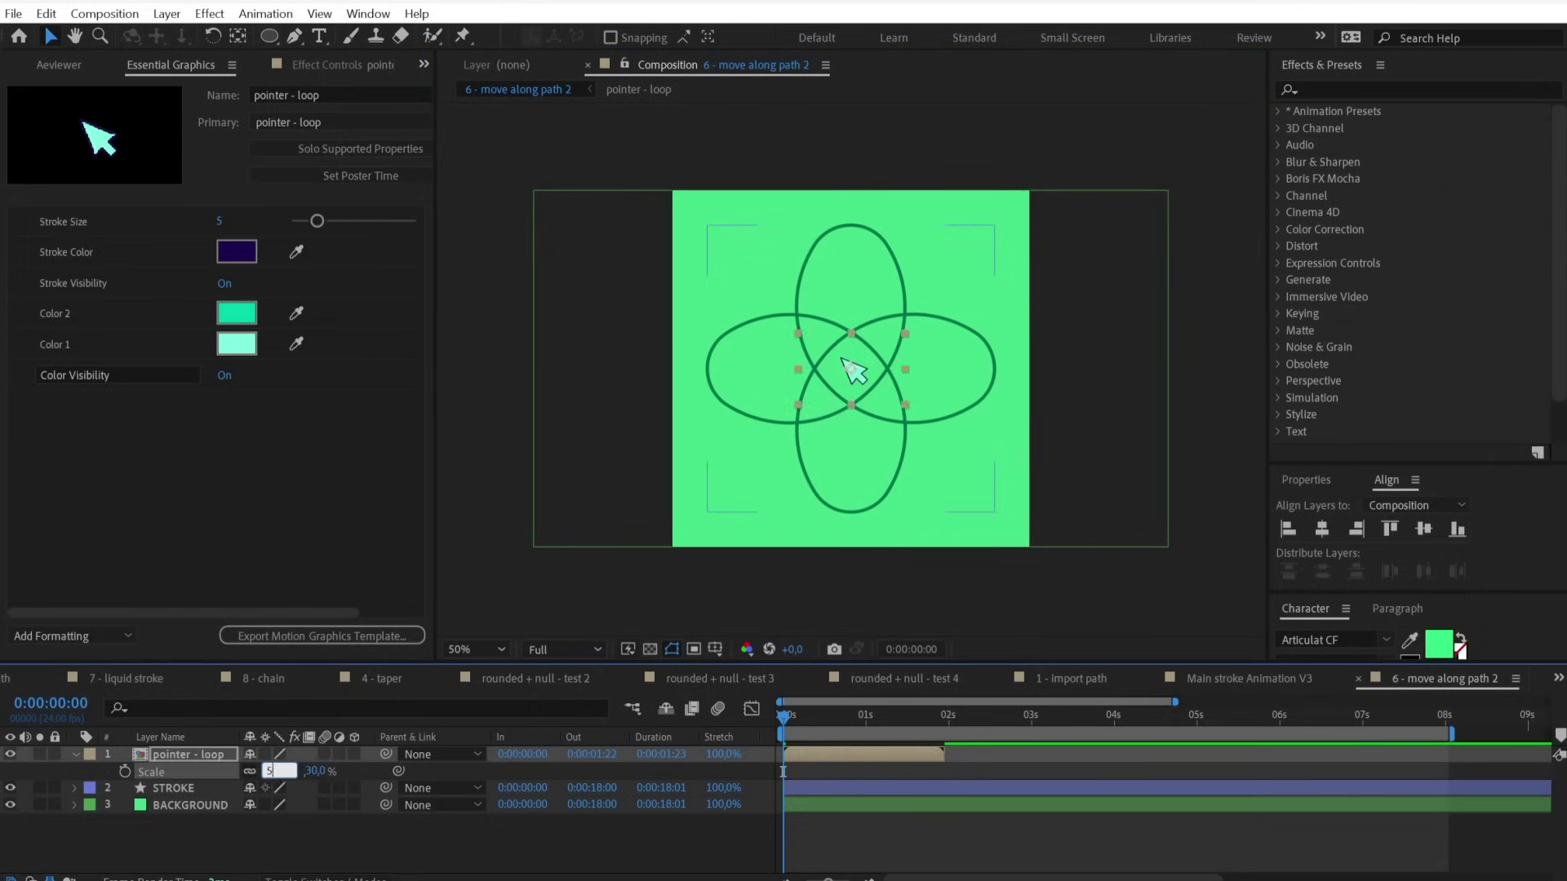
Style the pointer with Stroke Size 9, dark green Stroke Color and Color 2, and white Color 1, and scrub through its loop.
key(slash)
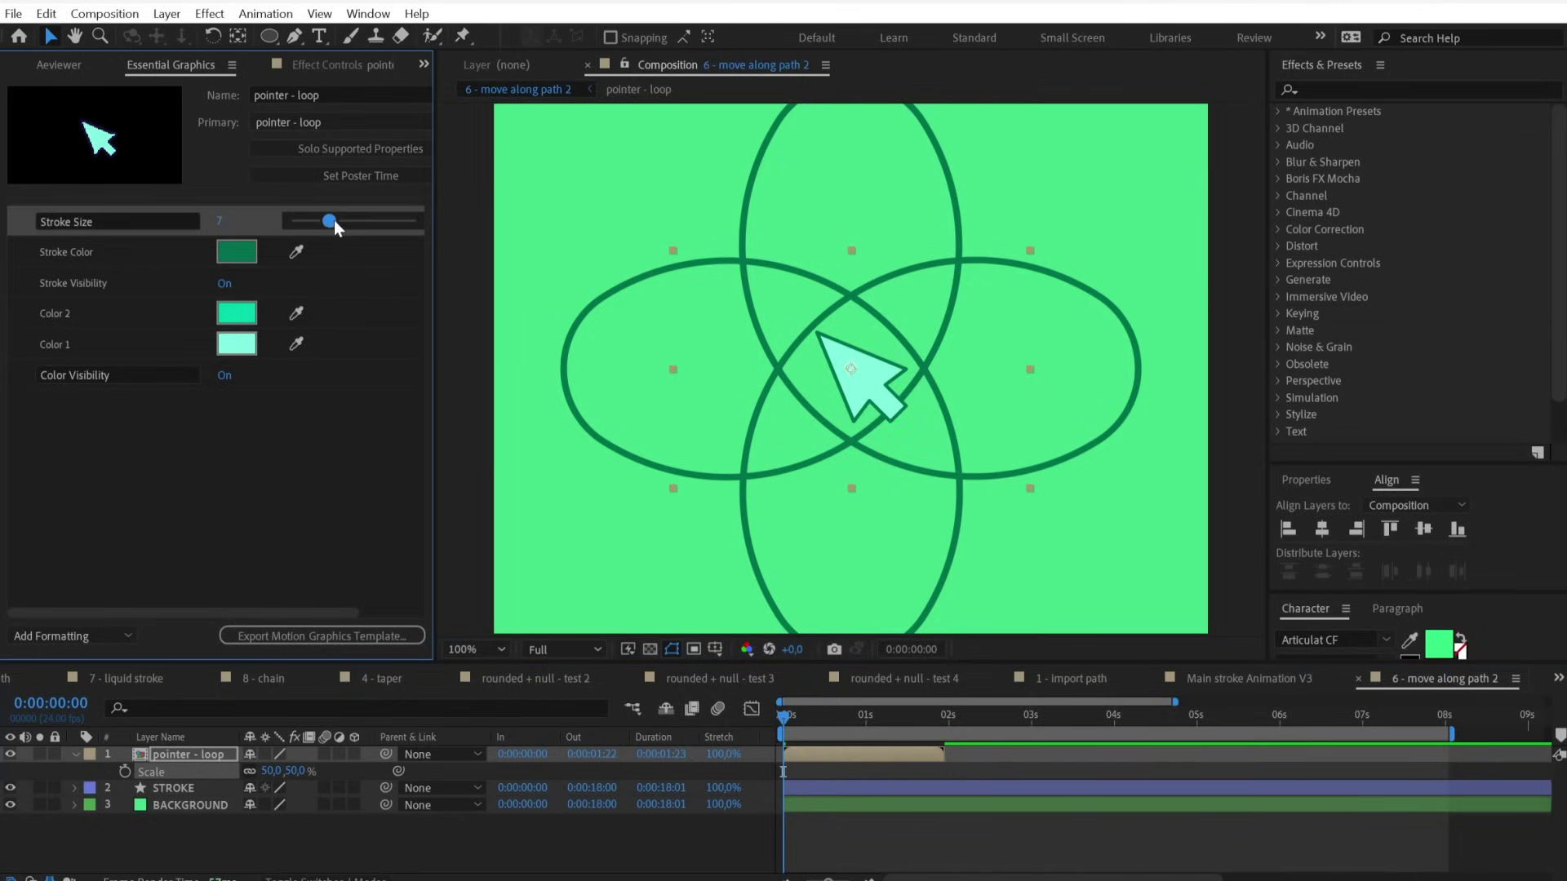
click(237, 343)
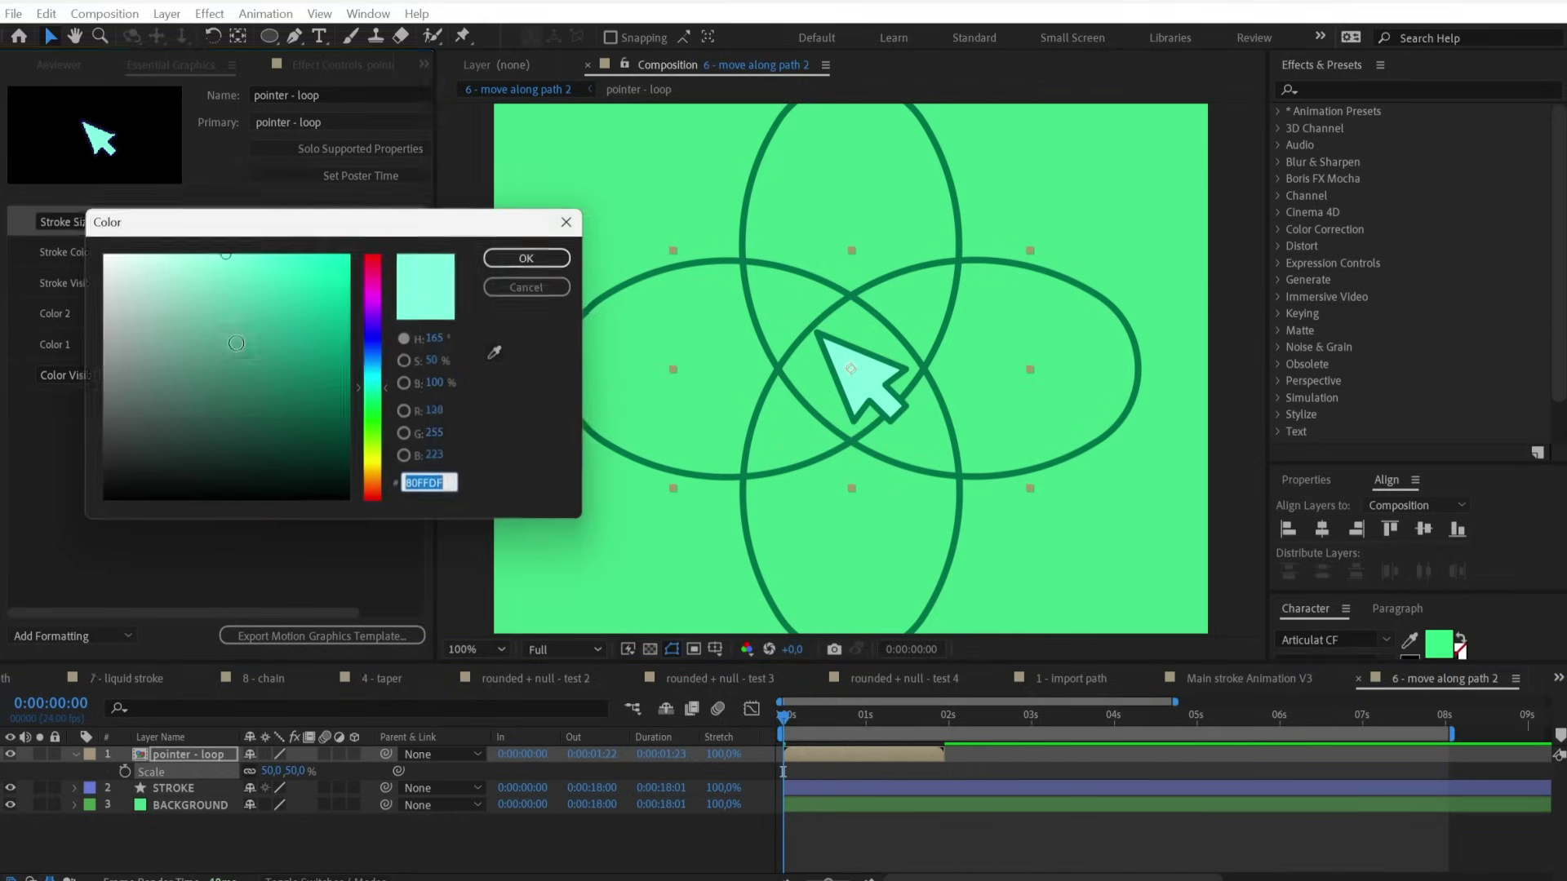
drag(236, 343, 119, 259)
click(533, 256)
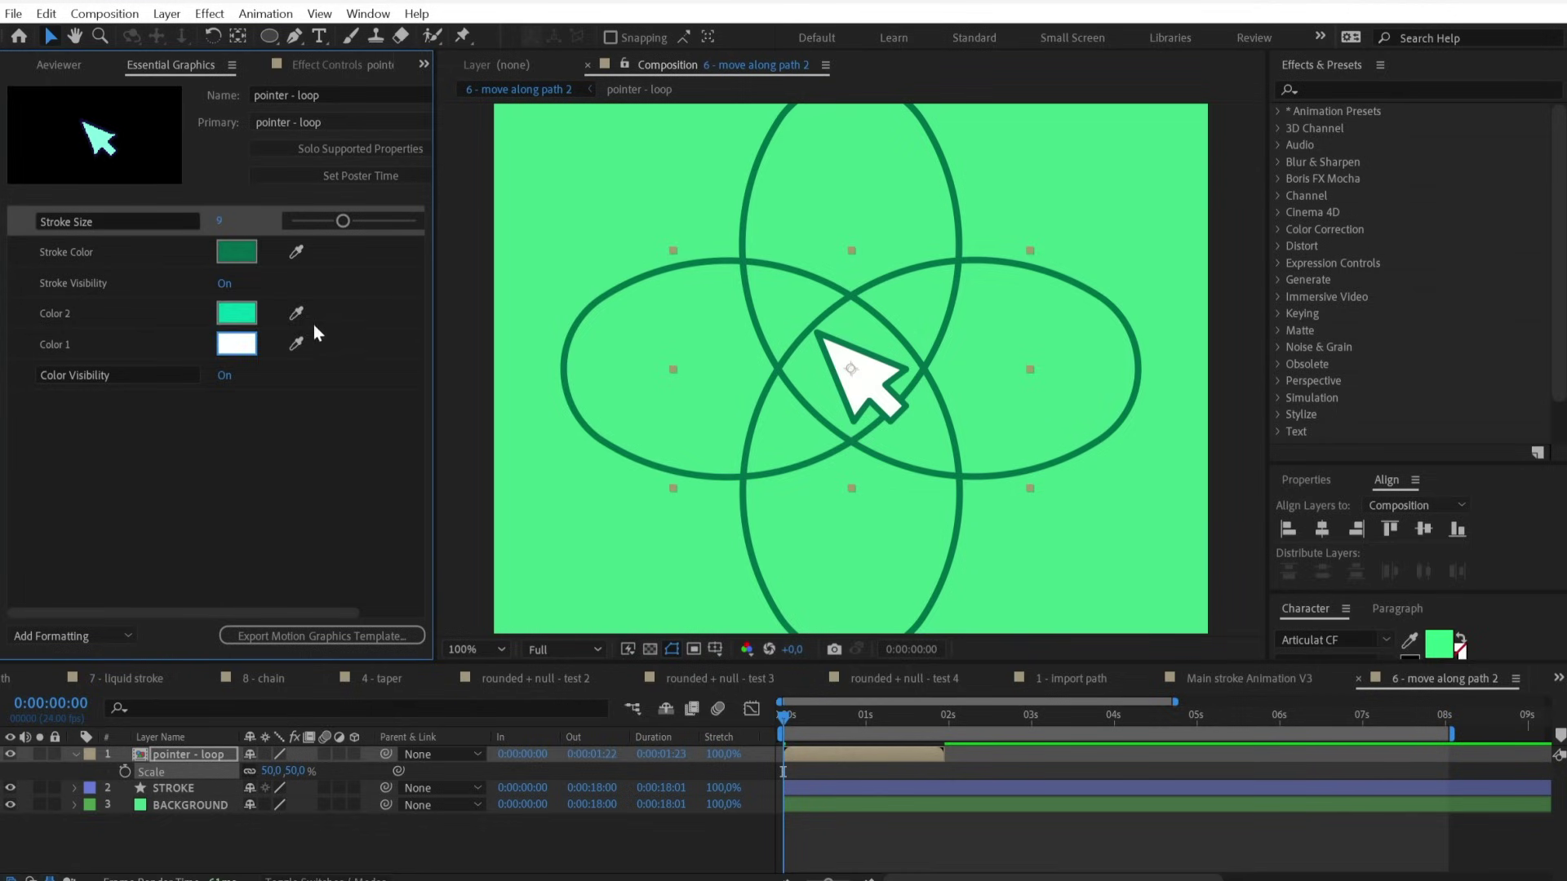
click(810, 772)
click(803, 722)
drag(828, 722, 782, 723)
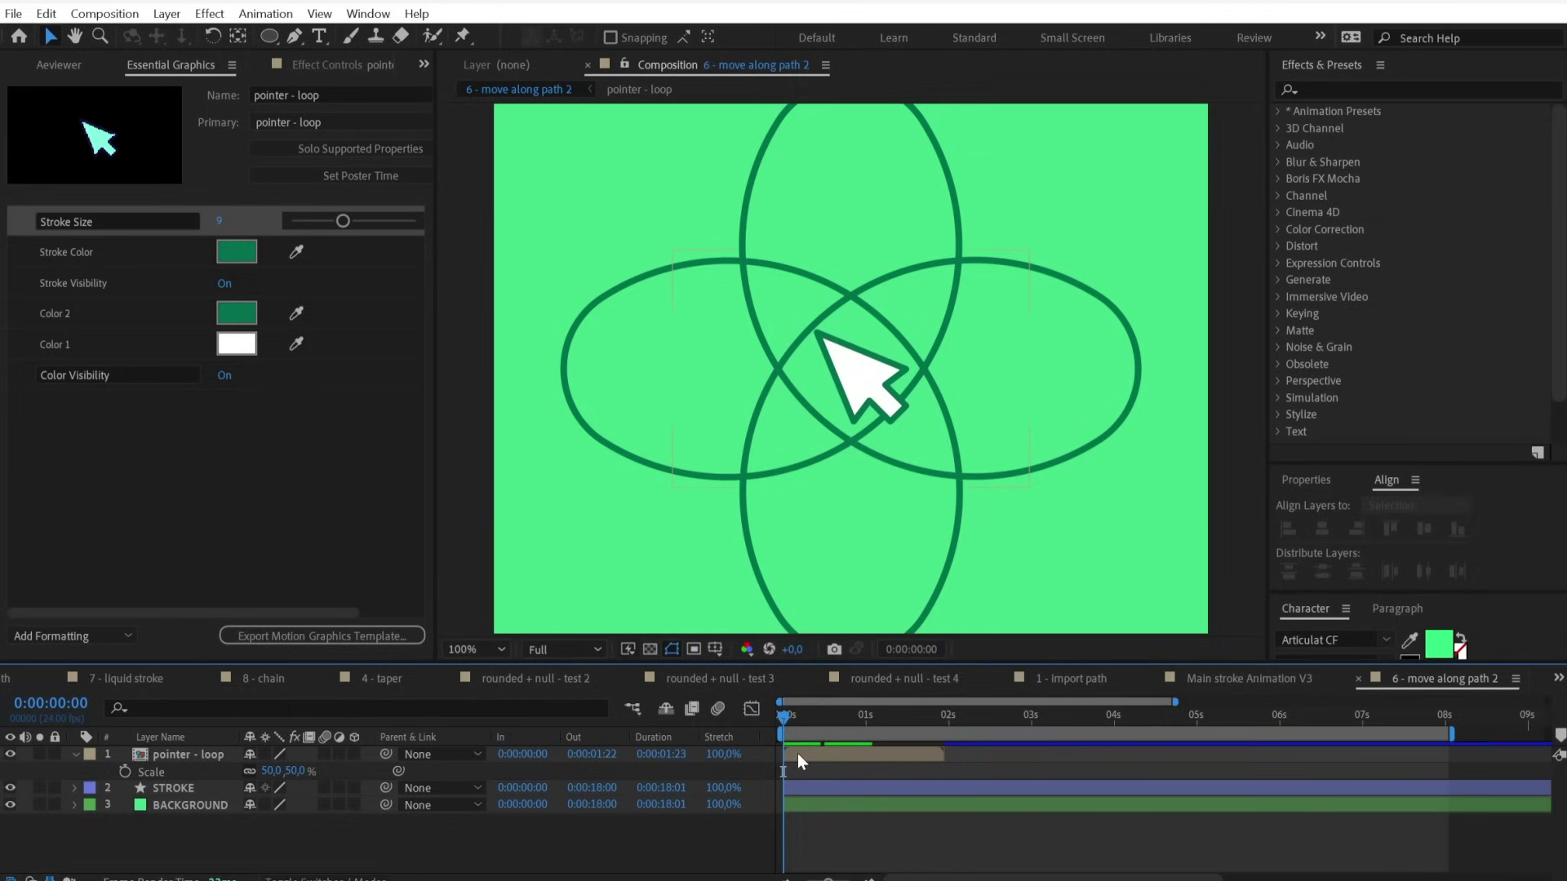
Keyframe the Path of Shape 1 in the STROKE layer at the first frame and copy it.
click(797, 757)
click(797, 786)
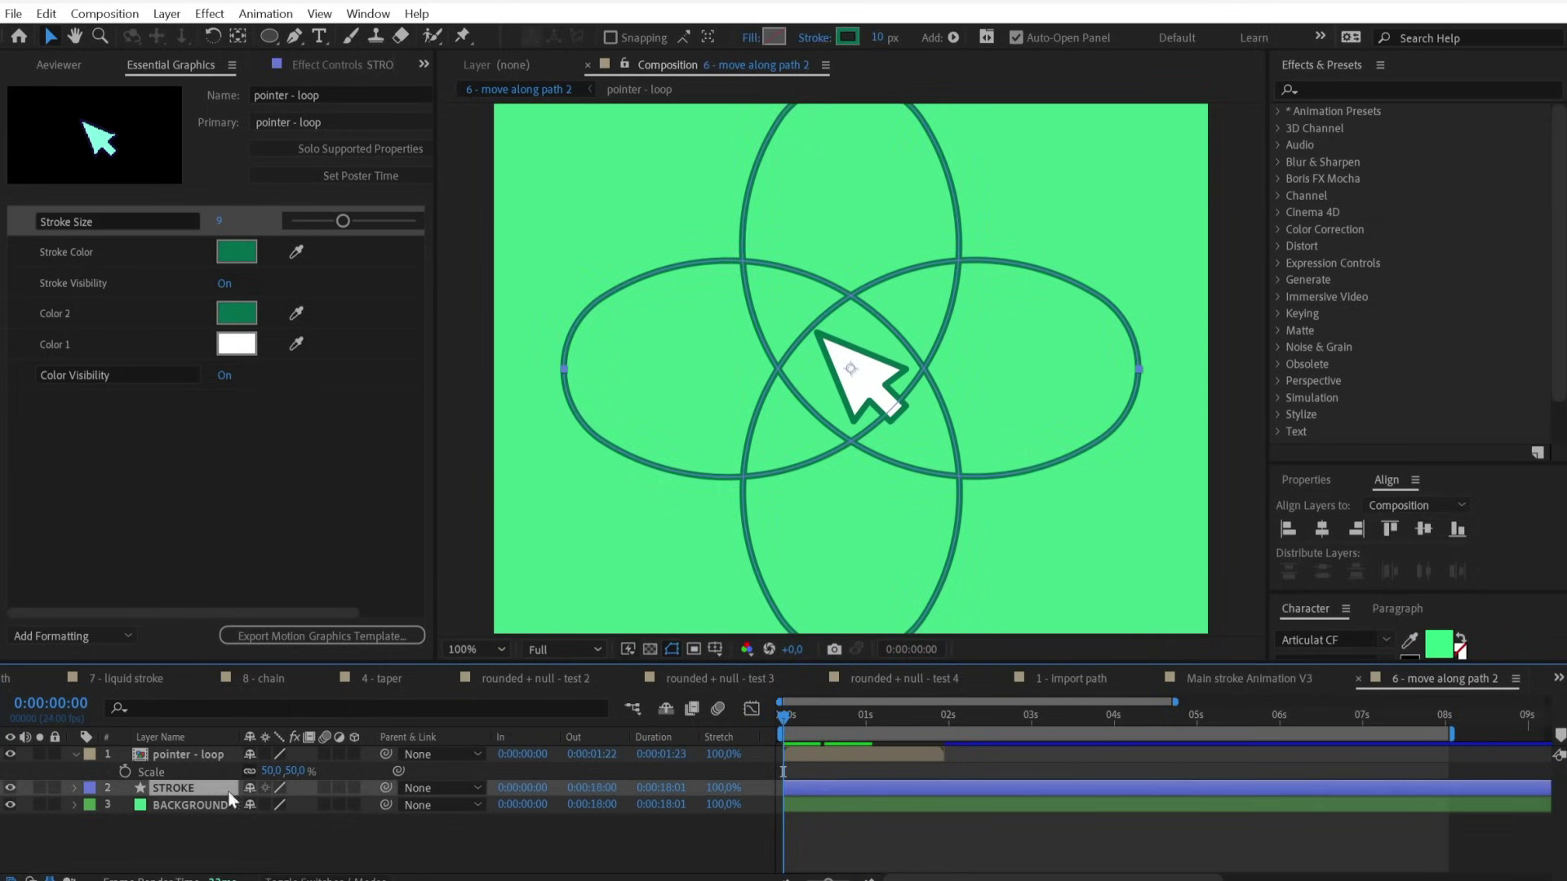
click(73, 789)
click(94, 806)
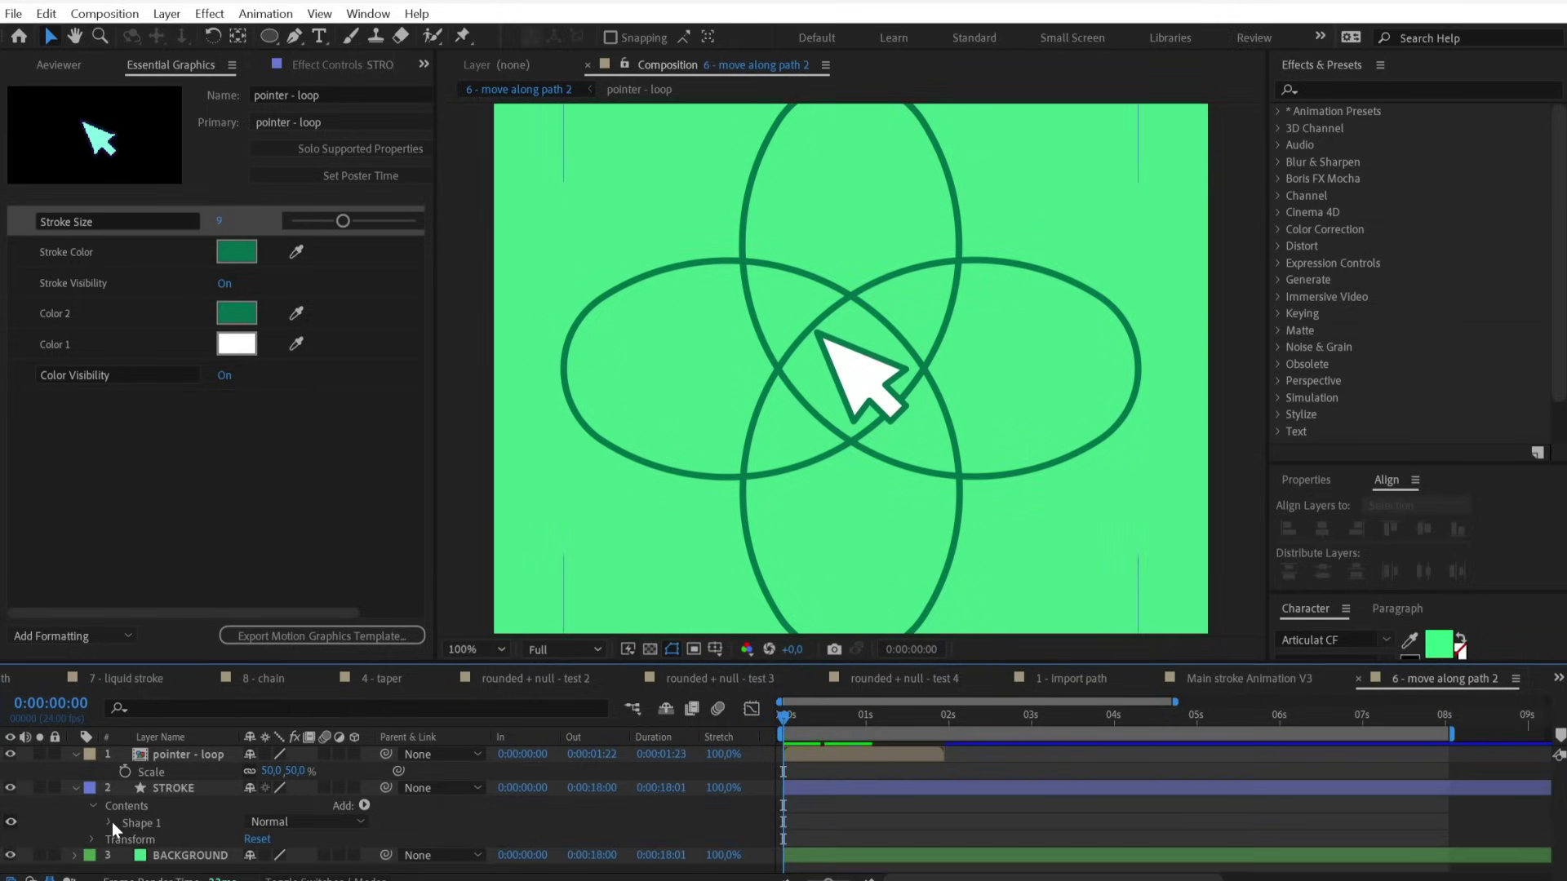
click(109, 821)
click(126, 815)
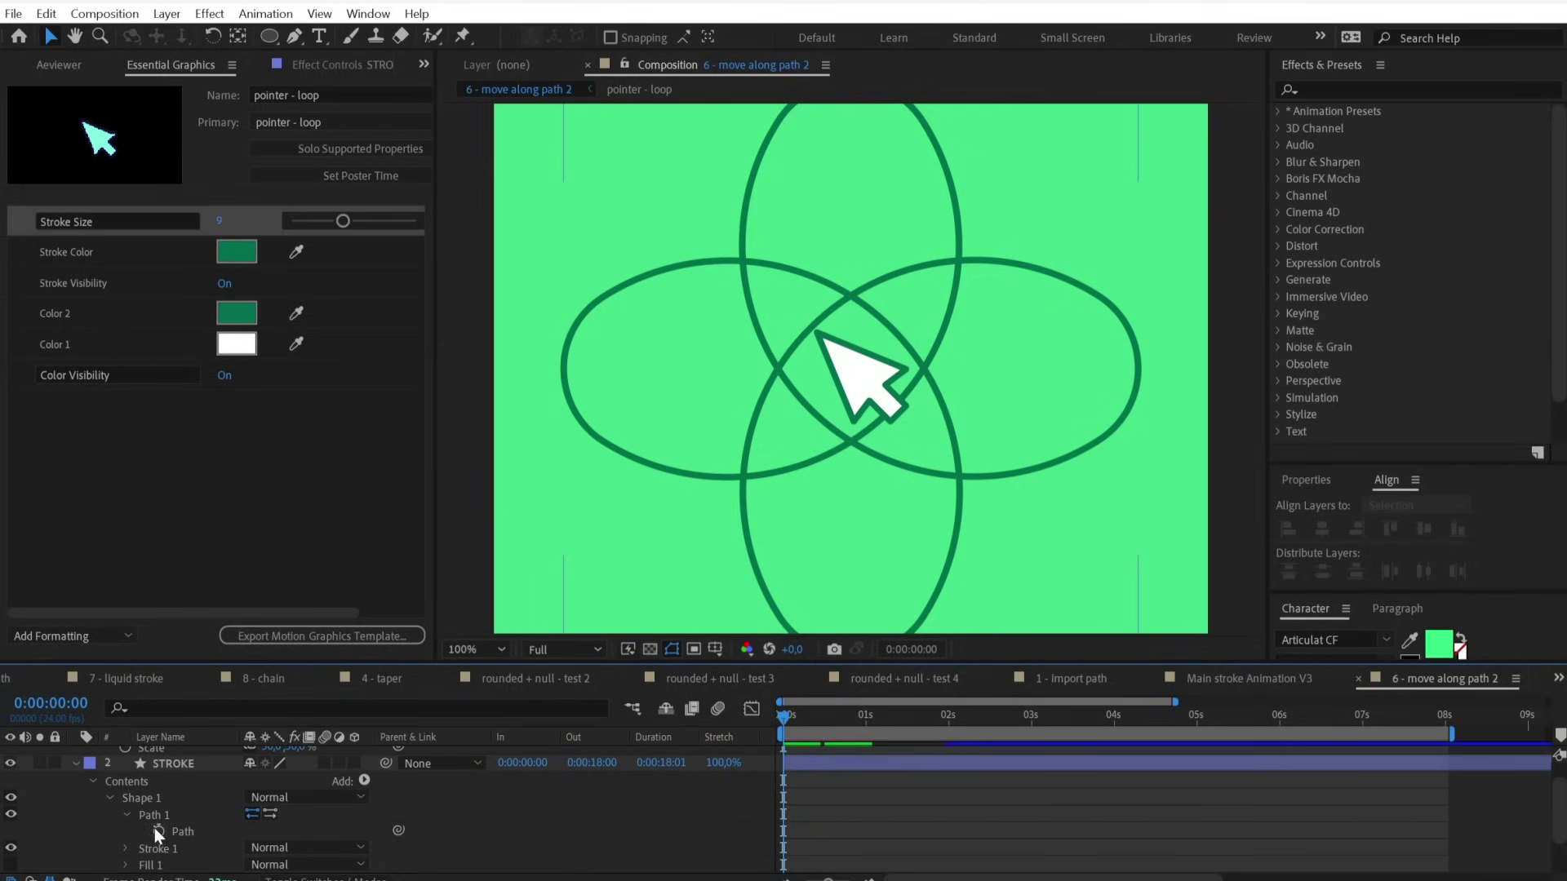
click(157, 830)
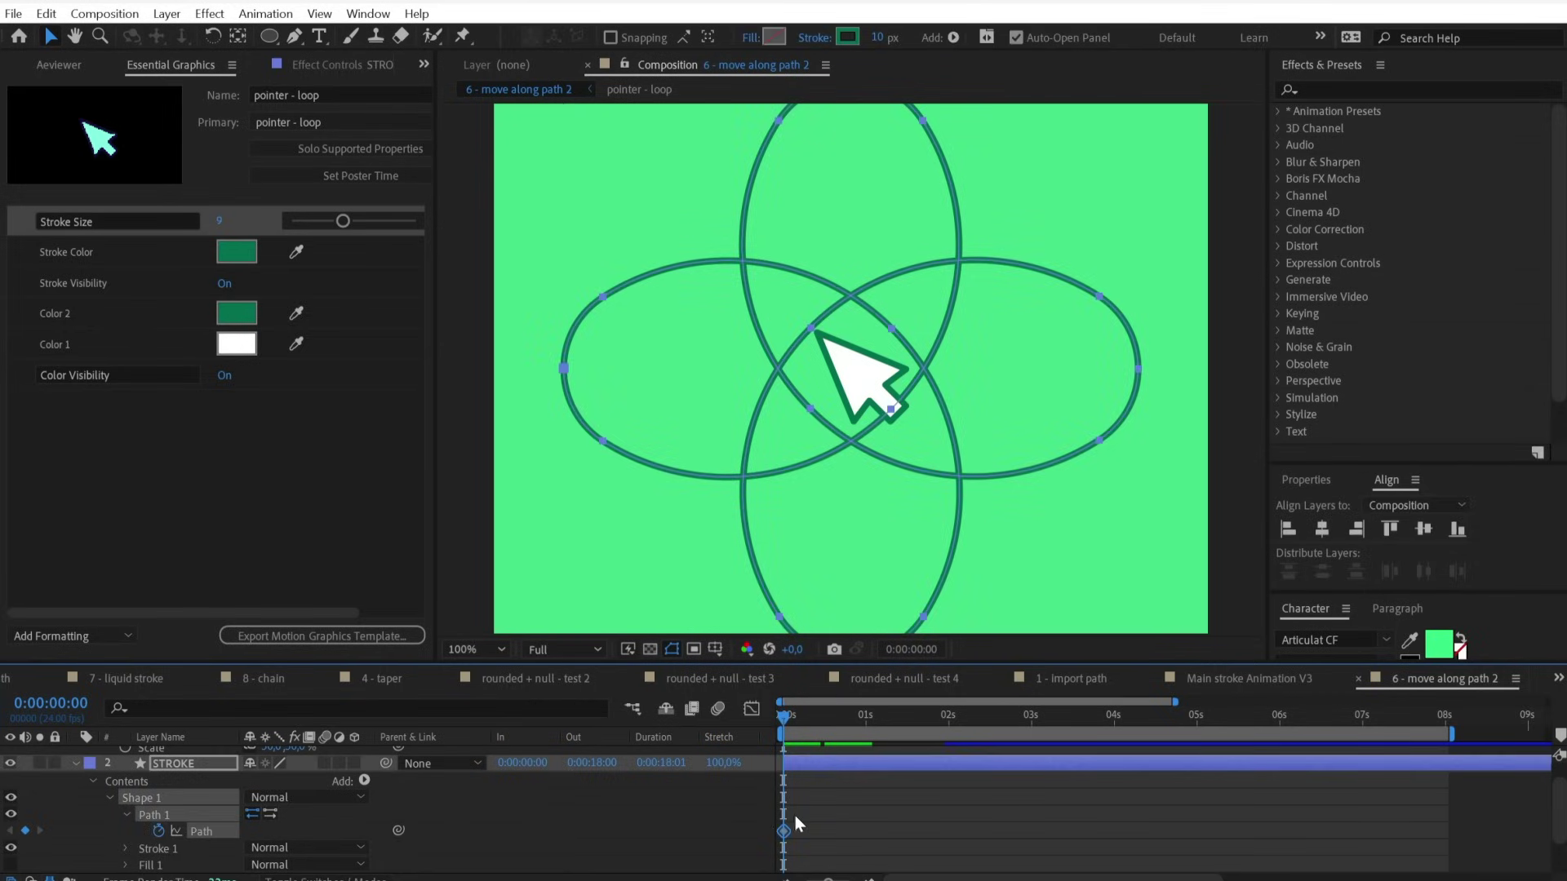
Enable Position keyframes on the pointer - loop layer, paste the copied path into Position, and scrub to 0:00:04:00.
scroll(808, 800, up, 1)
click(809, 757)
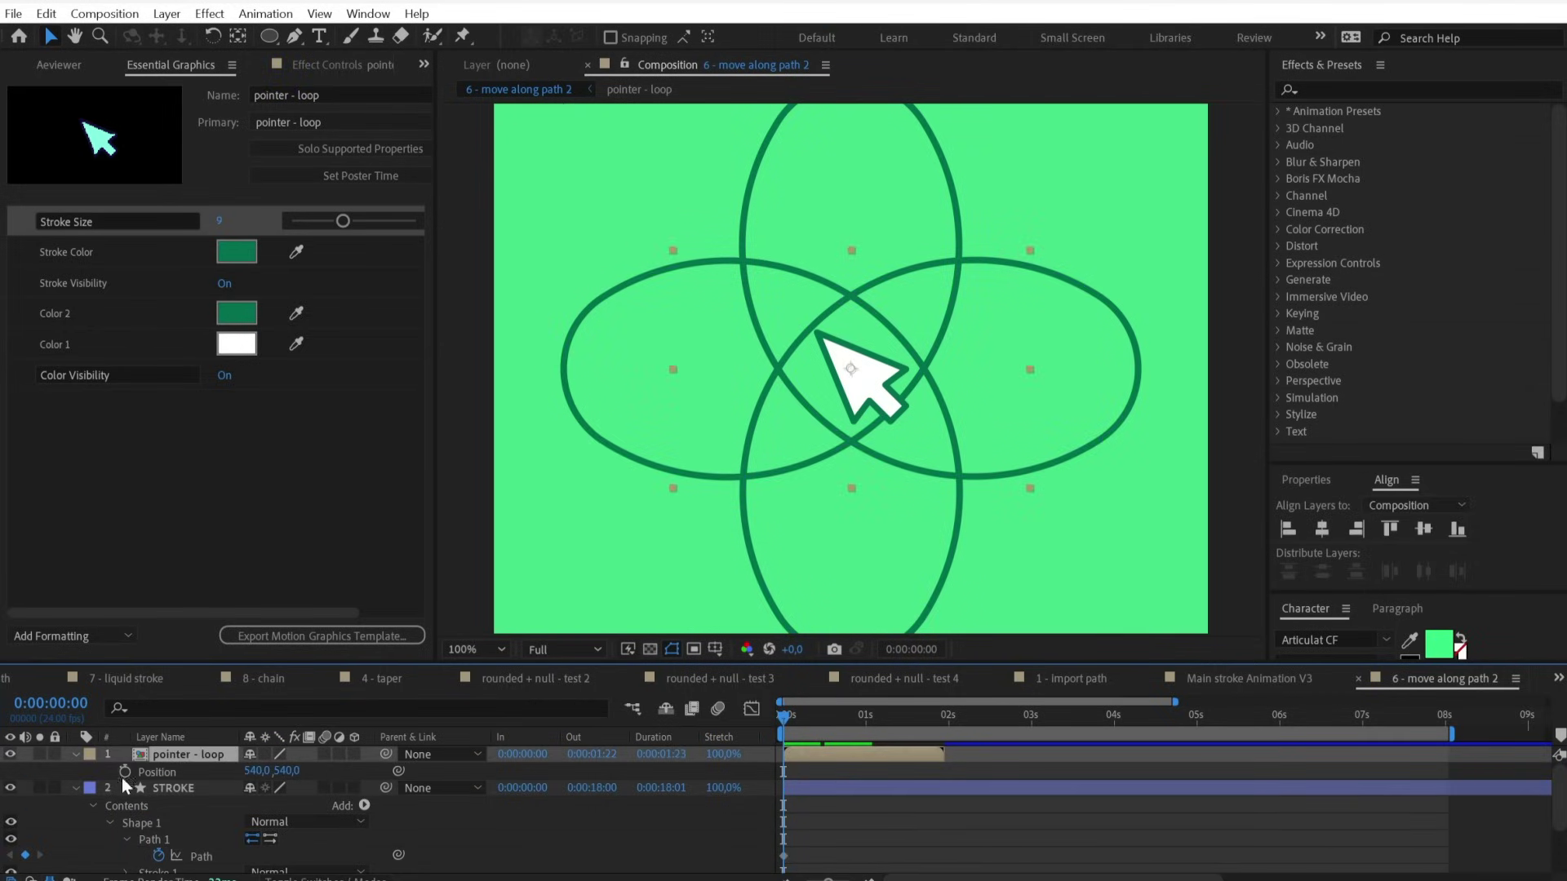
click(124, 771)
key(ctrl+v)
key(shift+slash)
drag(776, 717, 1103, 731)
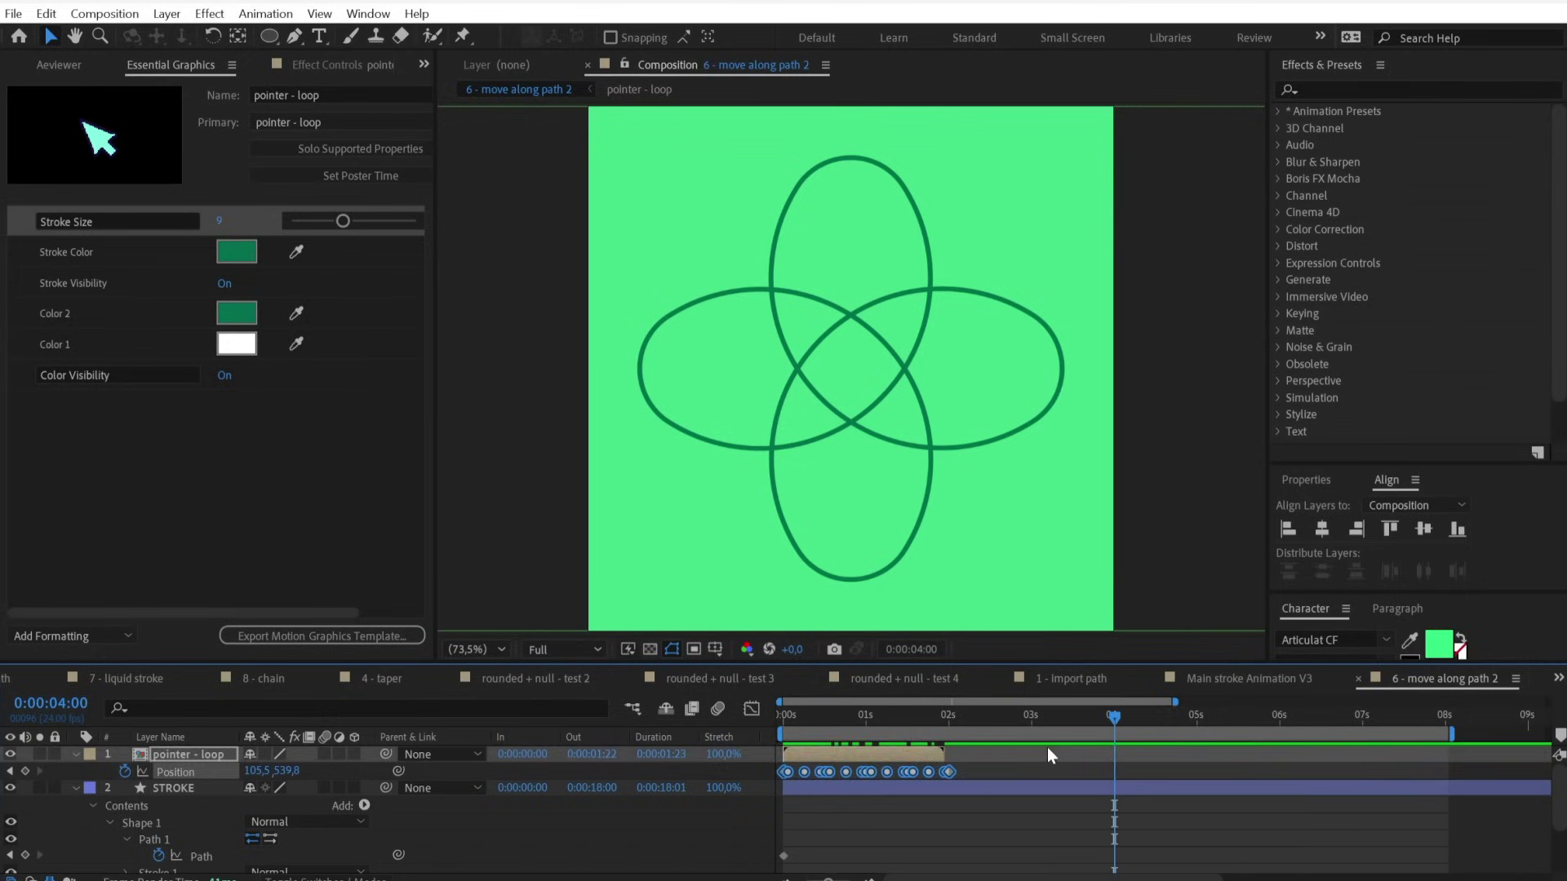
Enable Time Remapping on the pointer - loop layer and paste a copy of its Time Remap keyframes at 0:00:02:00.
click(932, 752)
click(167, 13)
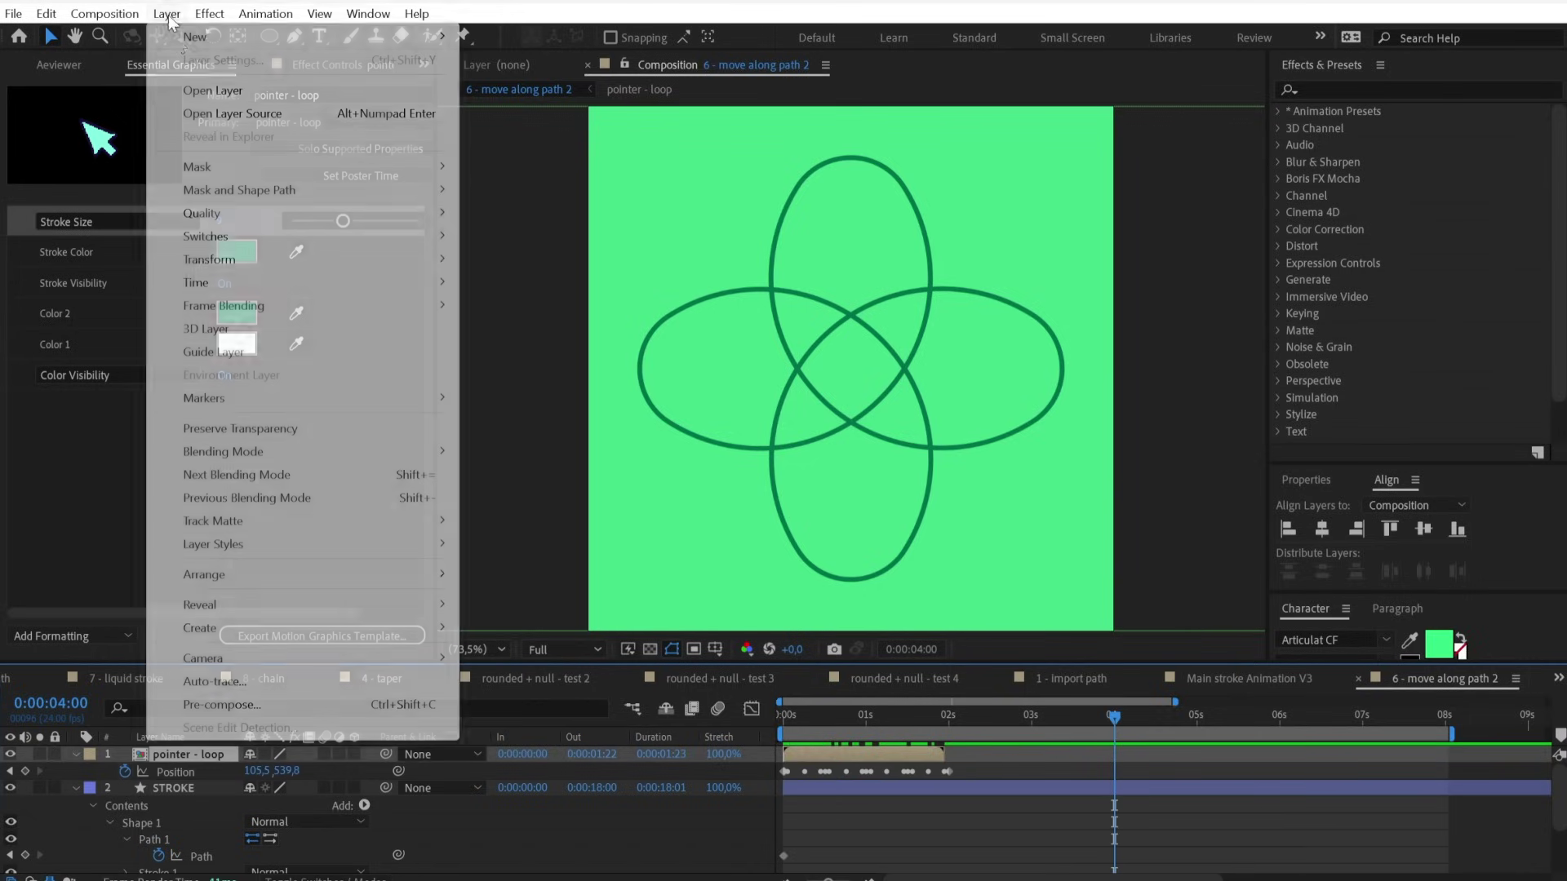
mouse_move(243, 282)
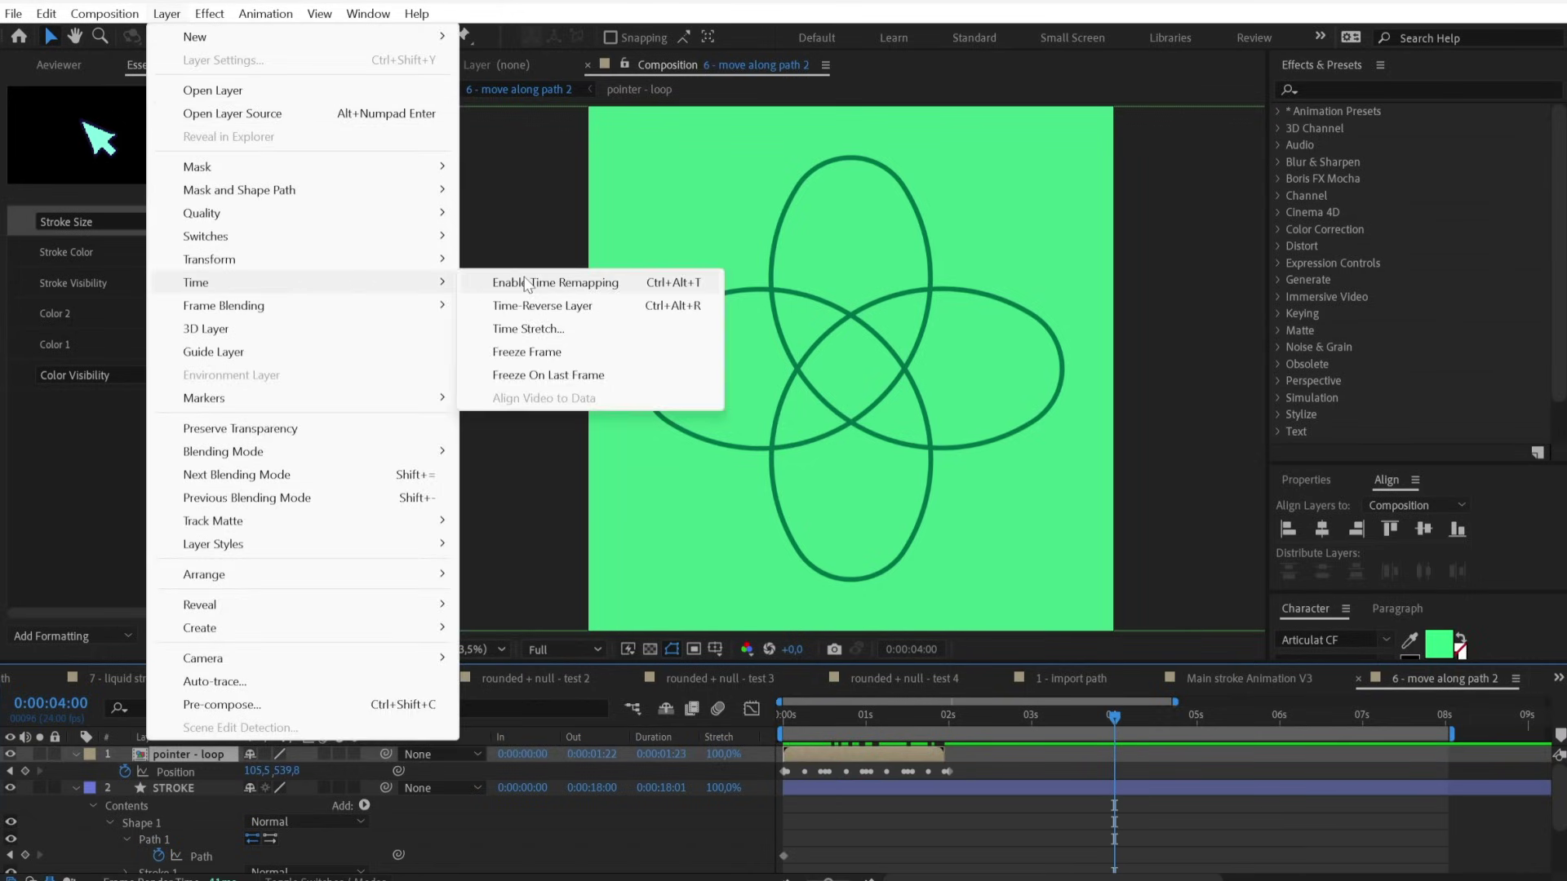
click(526, 283)
drag(970, 761, 722, 782)
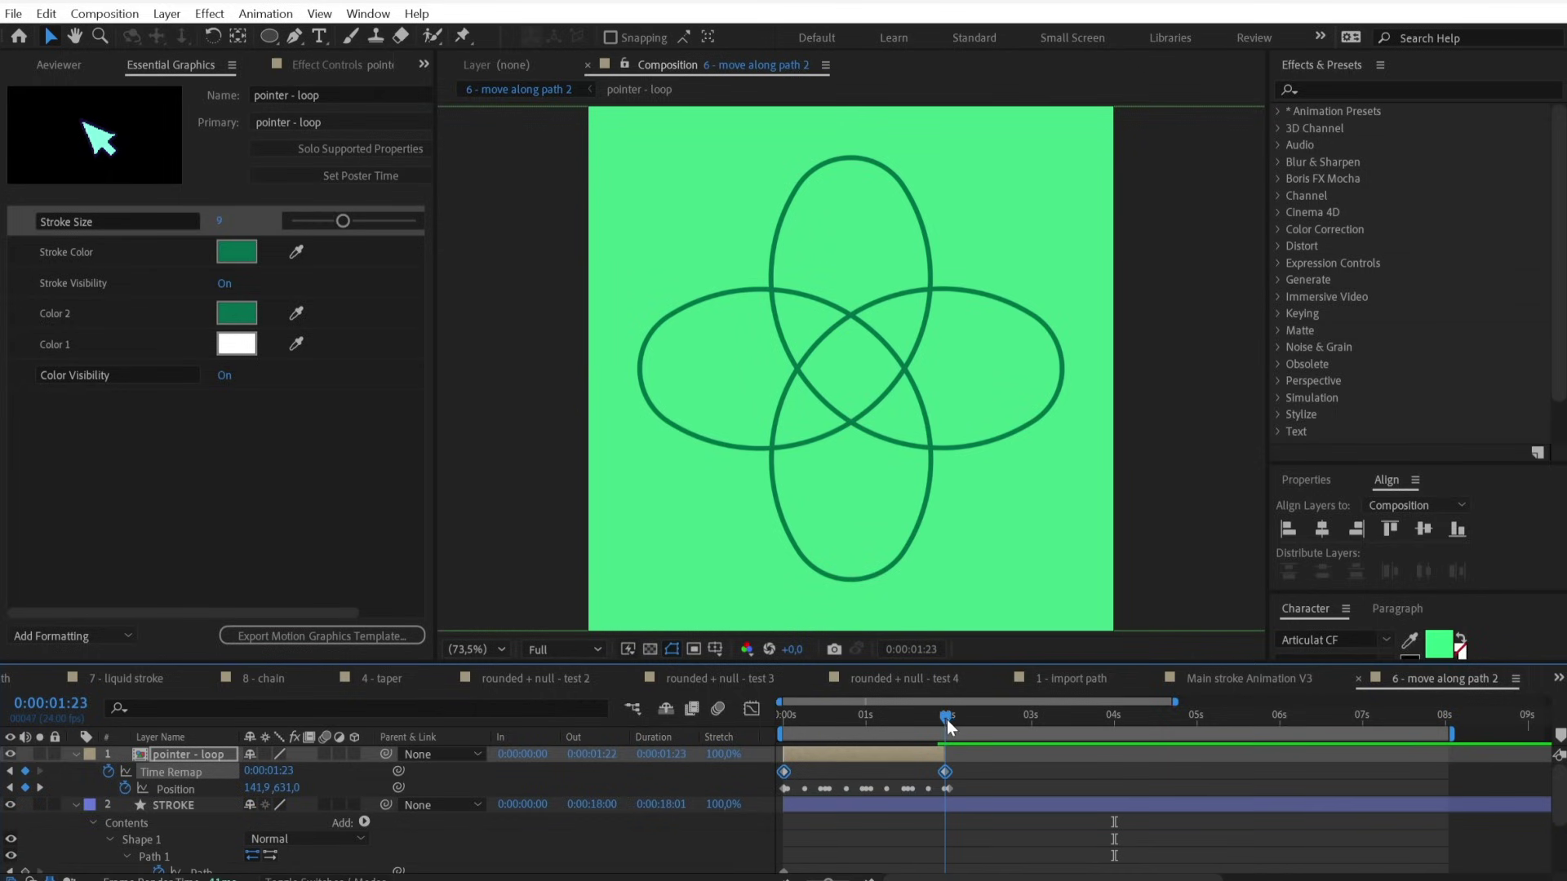
key(ctrl+v)
Extend the pointer - loop layer to 0:00:04:00 and end the work area at that time.
drag(946, 754, 1115, 762)
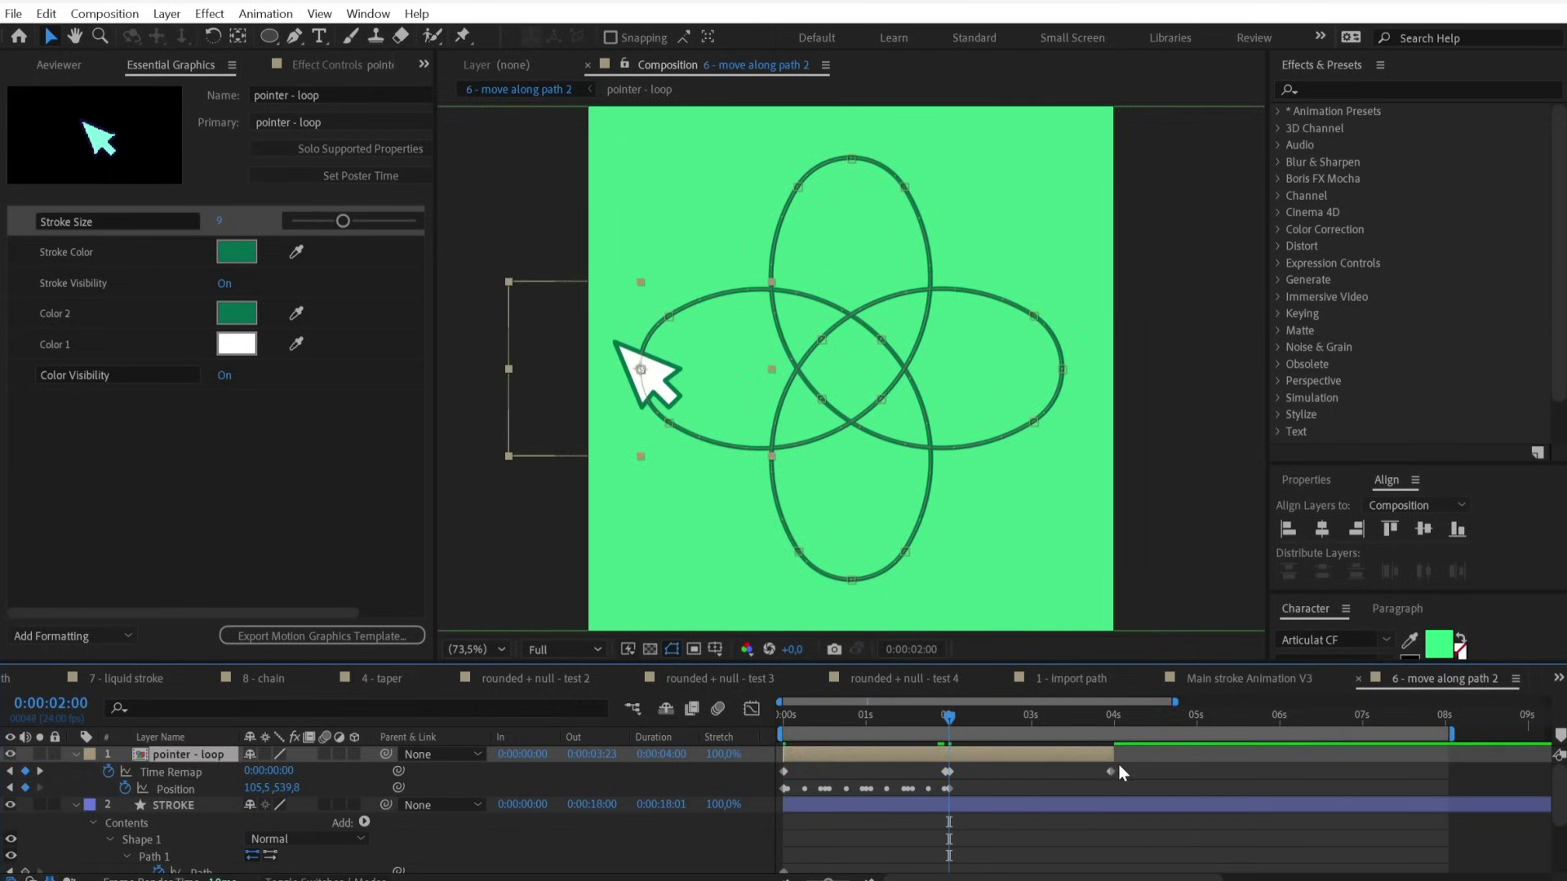
click(1114, 718)
key(n)
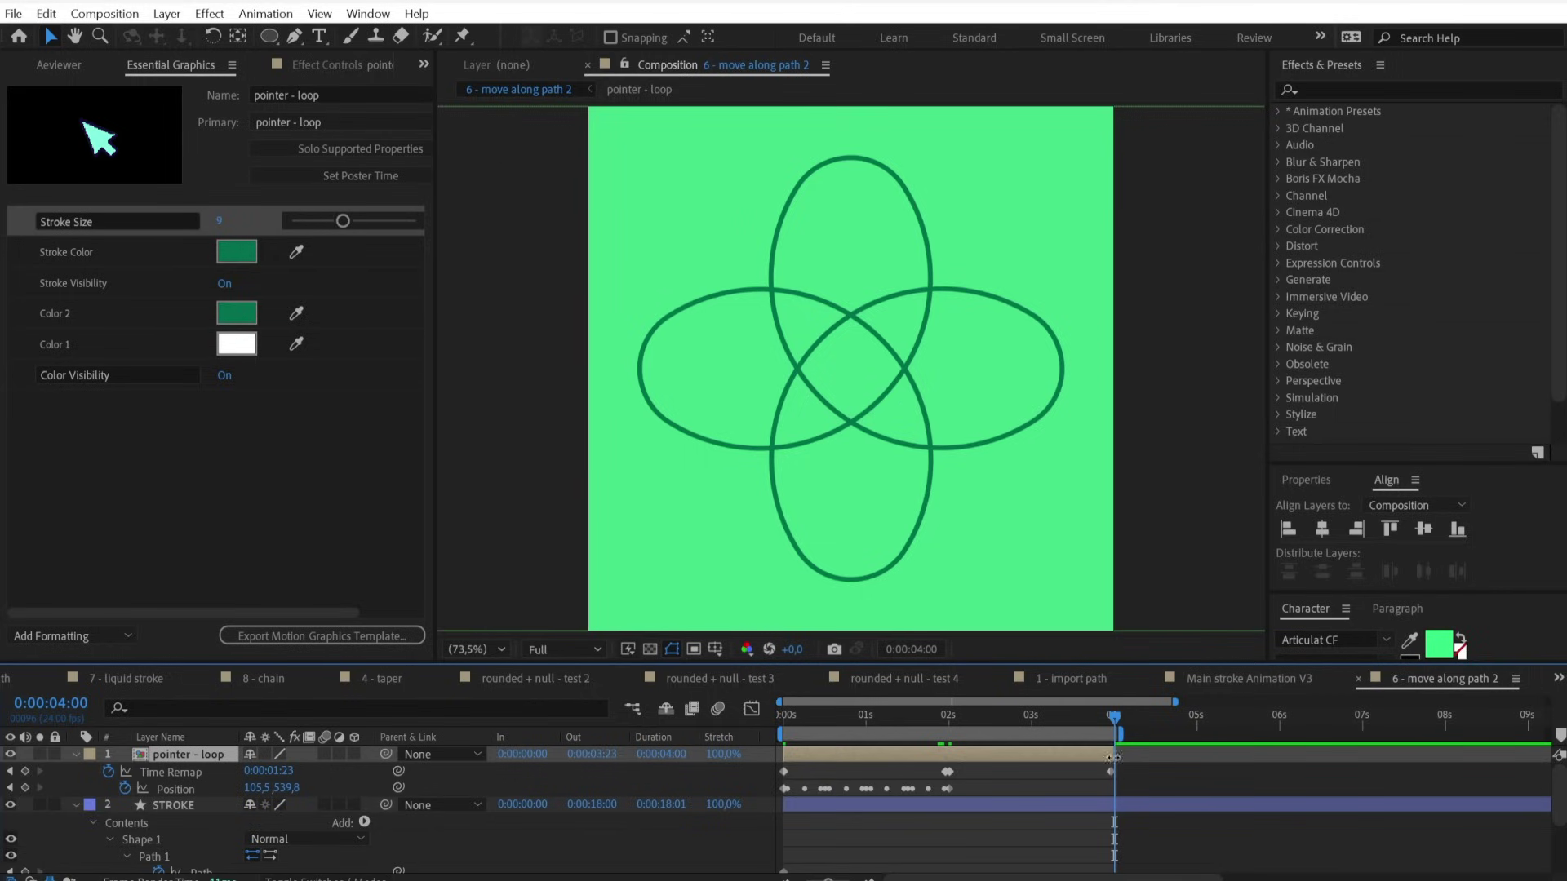
drag(1113, 756, 1117, 757)
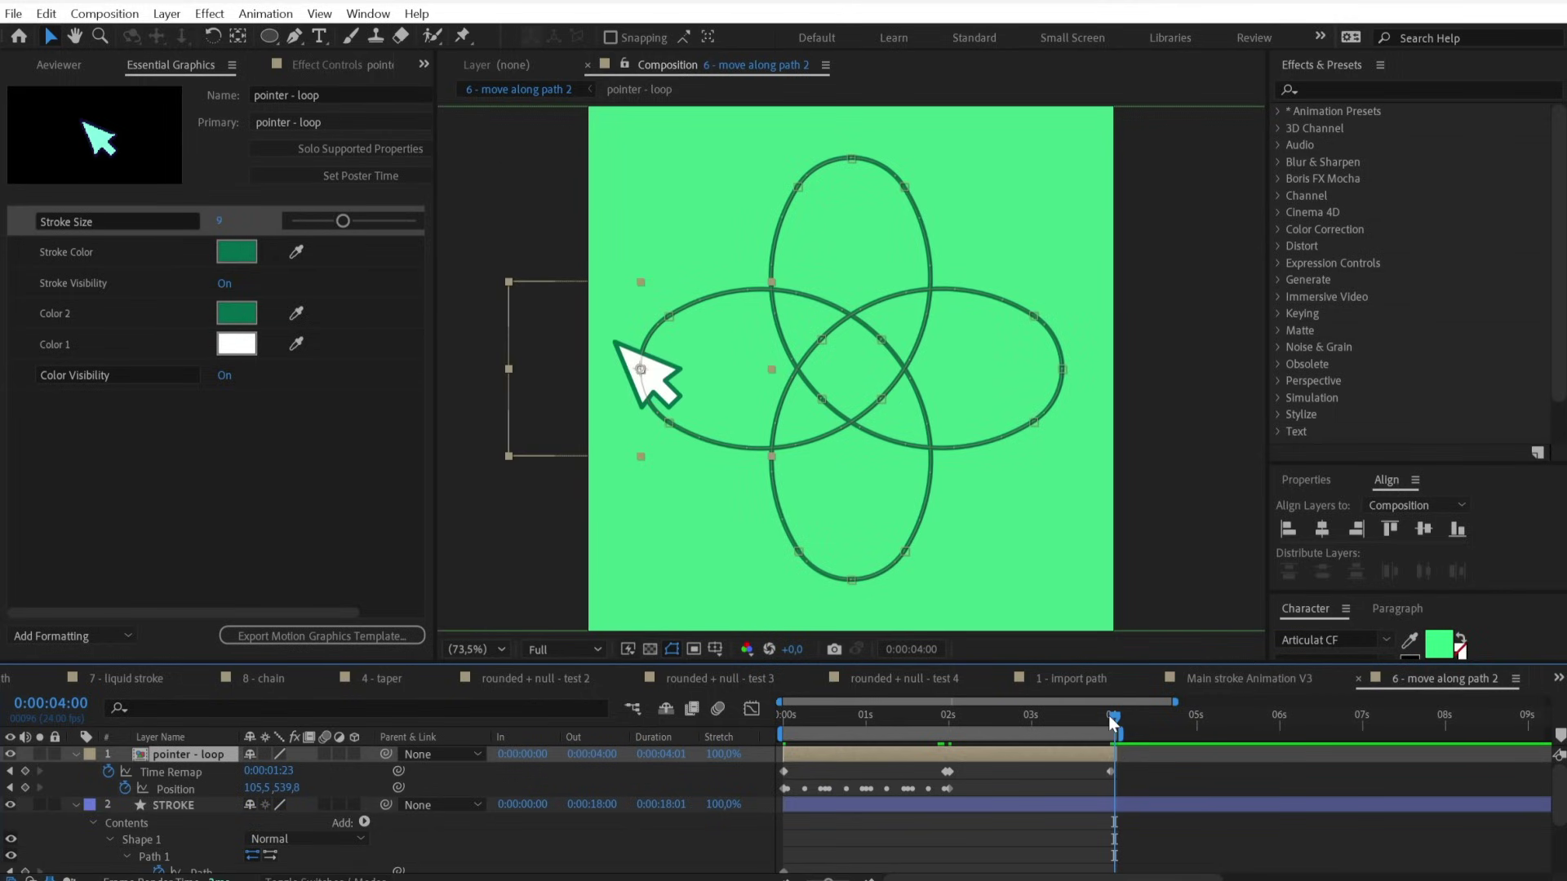
Stretch the pointer's Position animation to end at 0:00:04:00 and ease its first and last keyframes.
click(948, 788)
drag(1108, 795, 1114, 795)
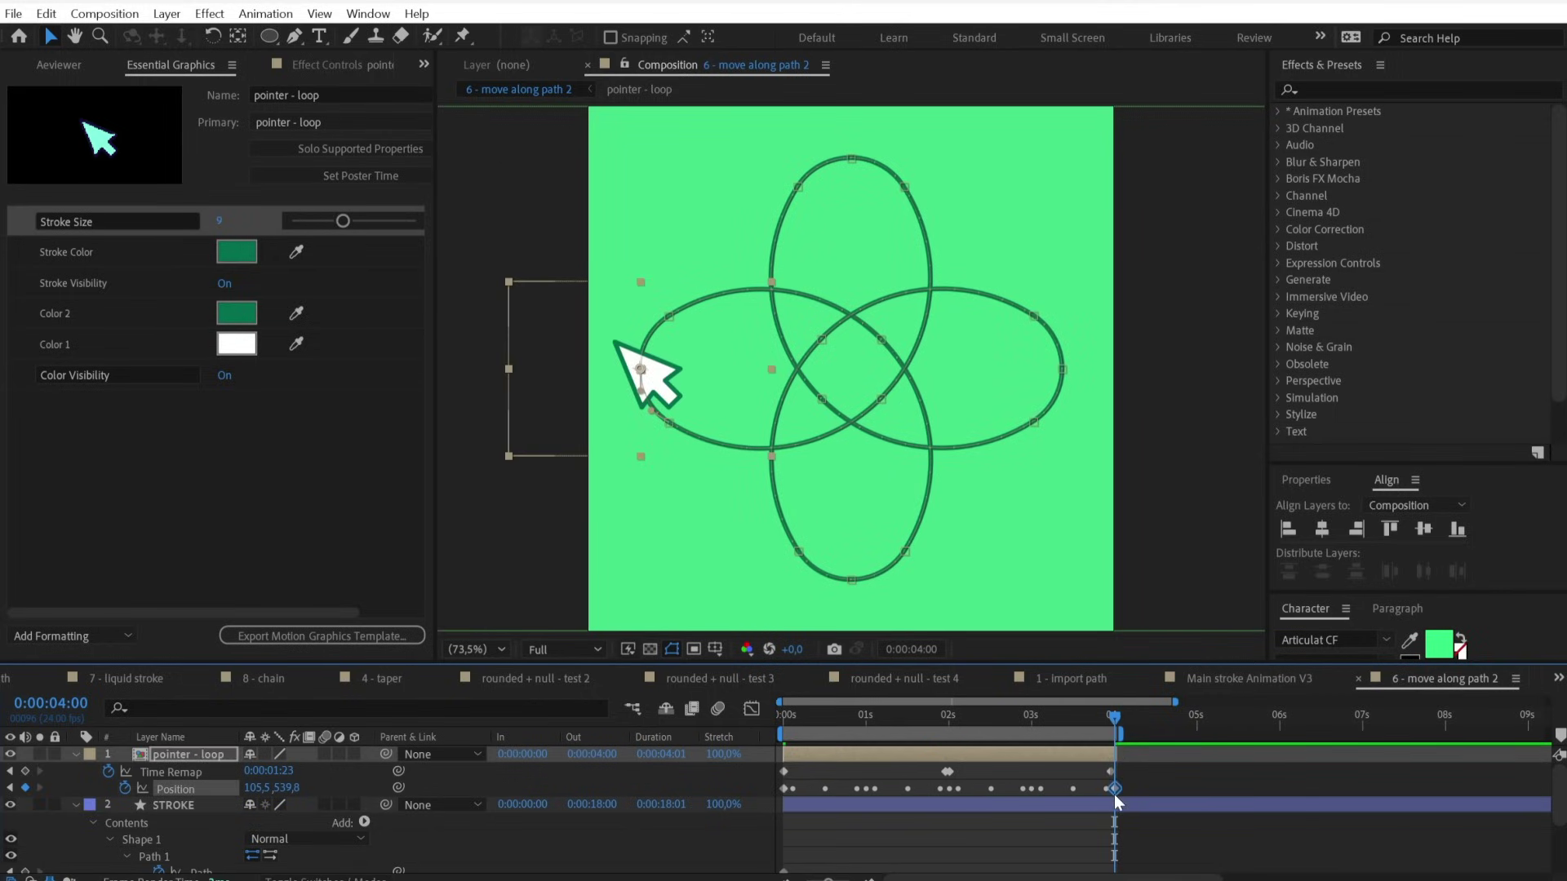
shift+click(785, 788)
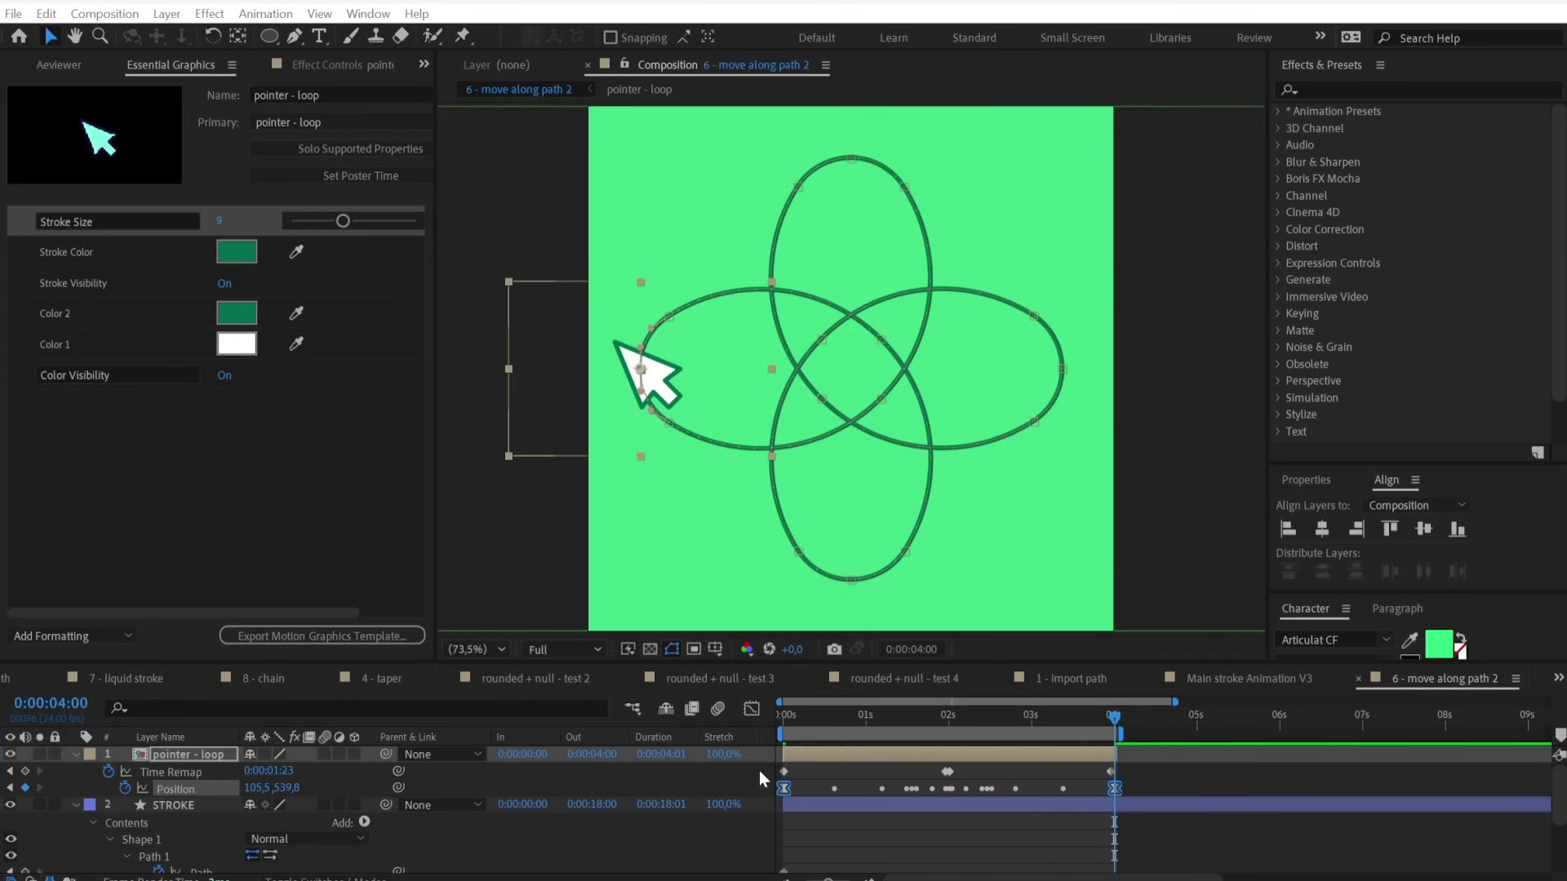
Raise the speed of the first and last Position keyframes in the Graph Editor and return to the first frame.
click(752, 709)
drag(783, 835, 784, 812)
drag(1116, 837, 1118, 816)
click(752, 708)
click(784, 715)
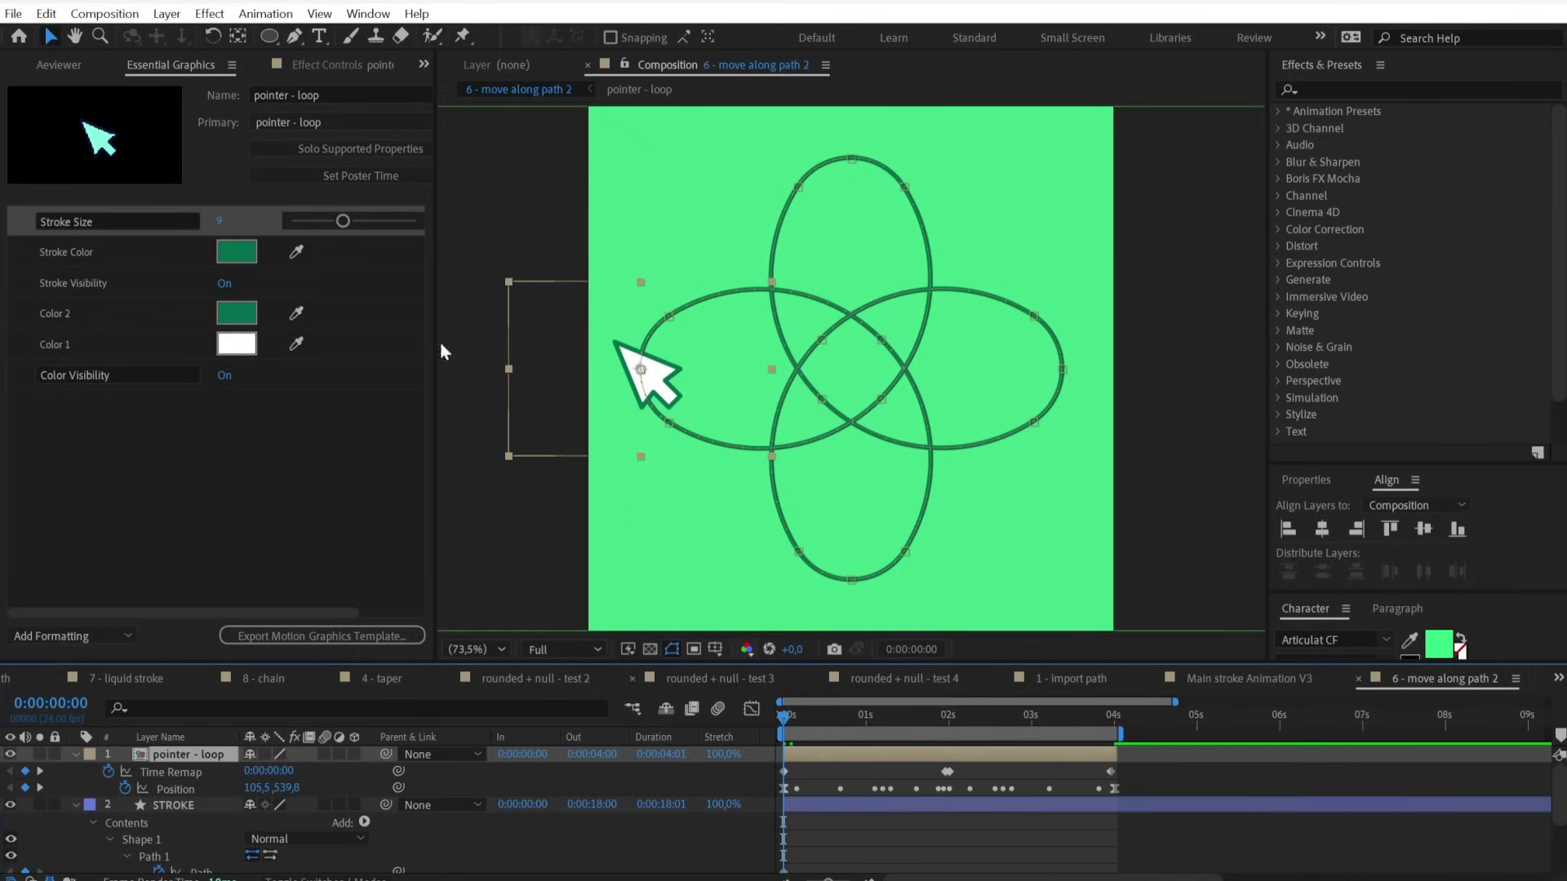
Set the pointer - loop layer to Orient Along Path and rotate the pointer until its tip aims along the stroke path.
click(167, 14)
mouse_move(292, 259)
click(552, 612)
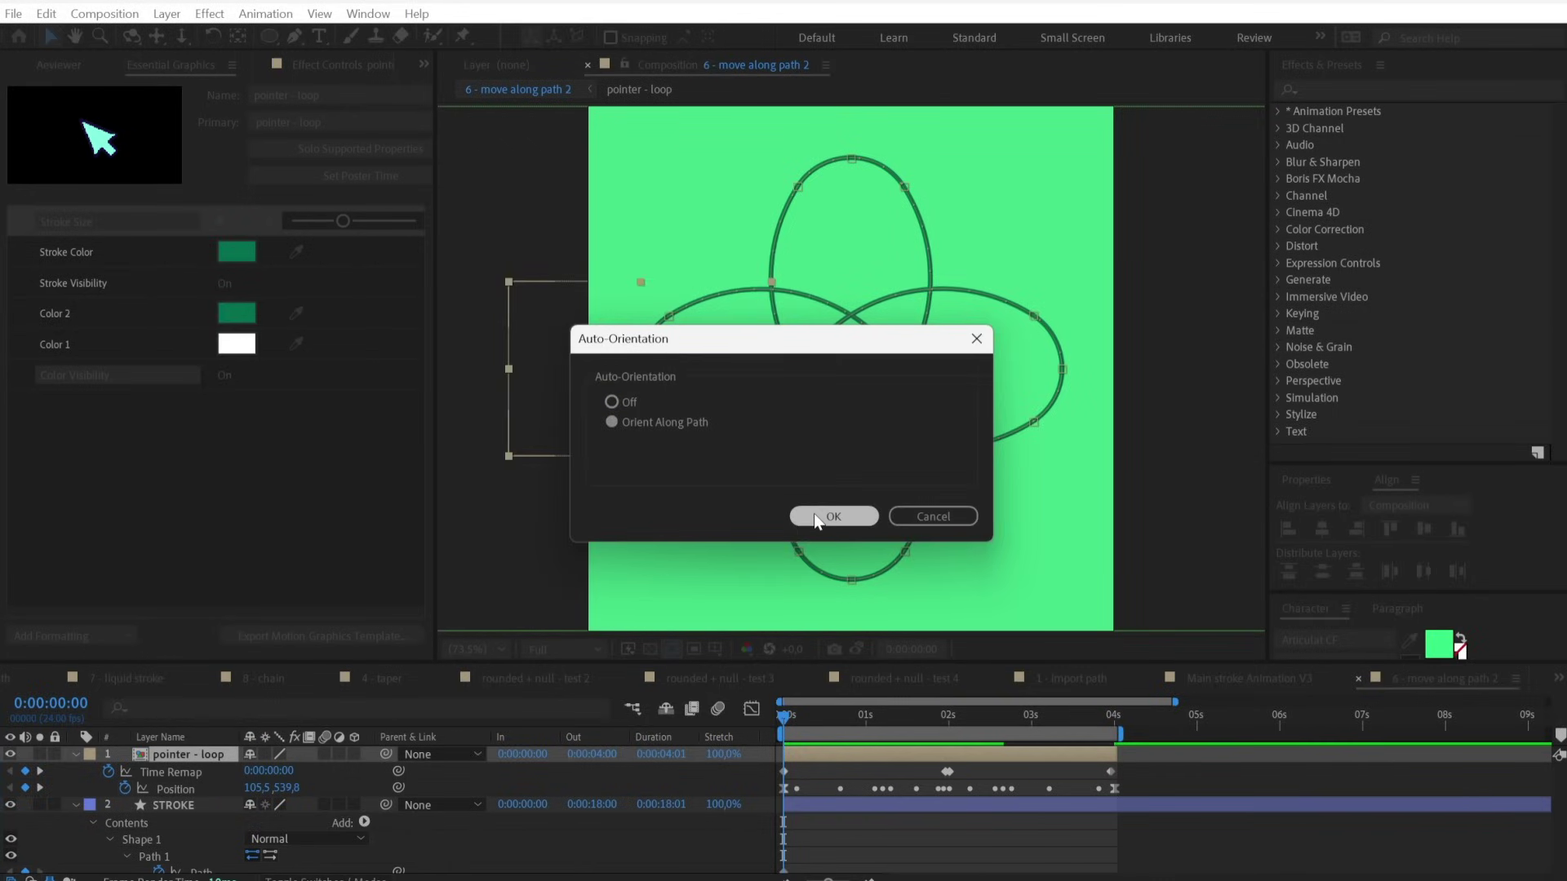
click(832, 516)
key(w)
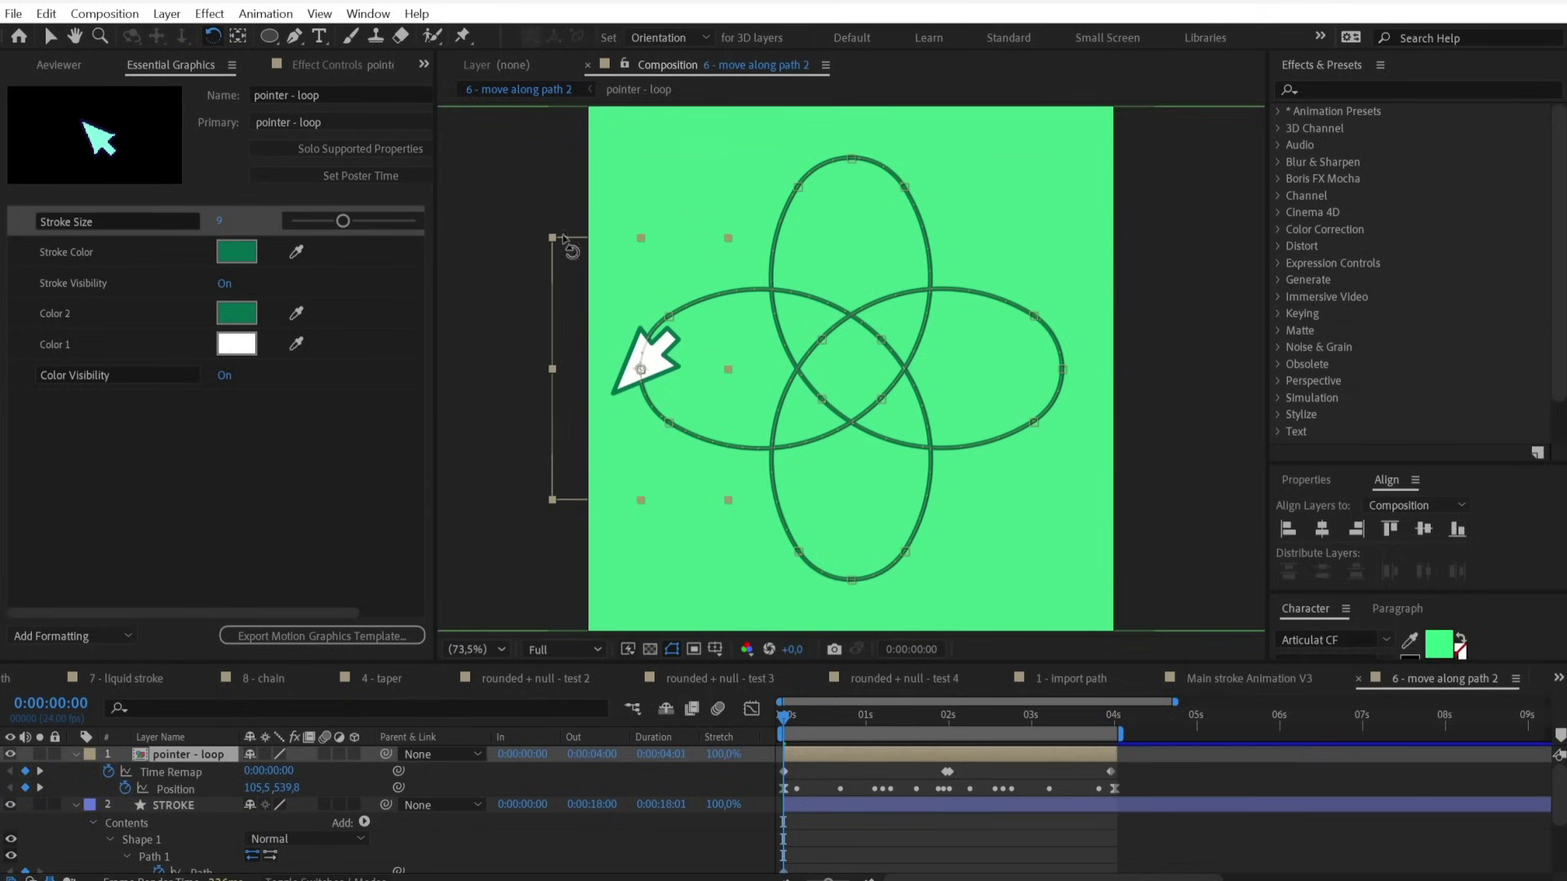
drag(683, 291, 681, 469)
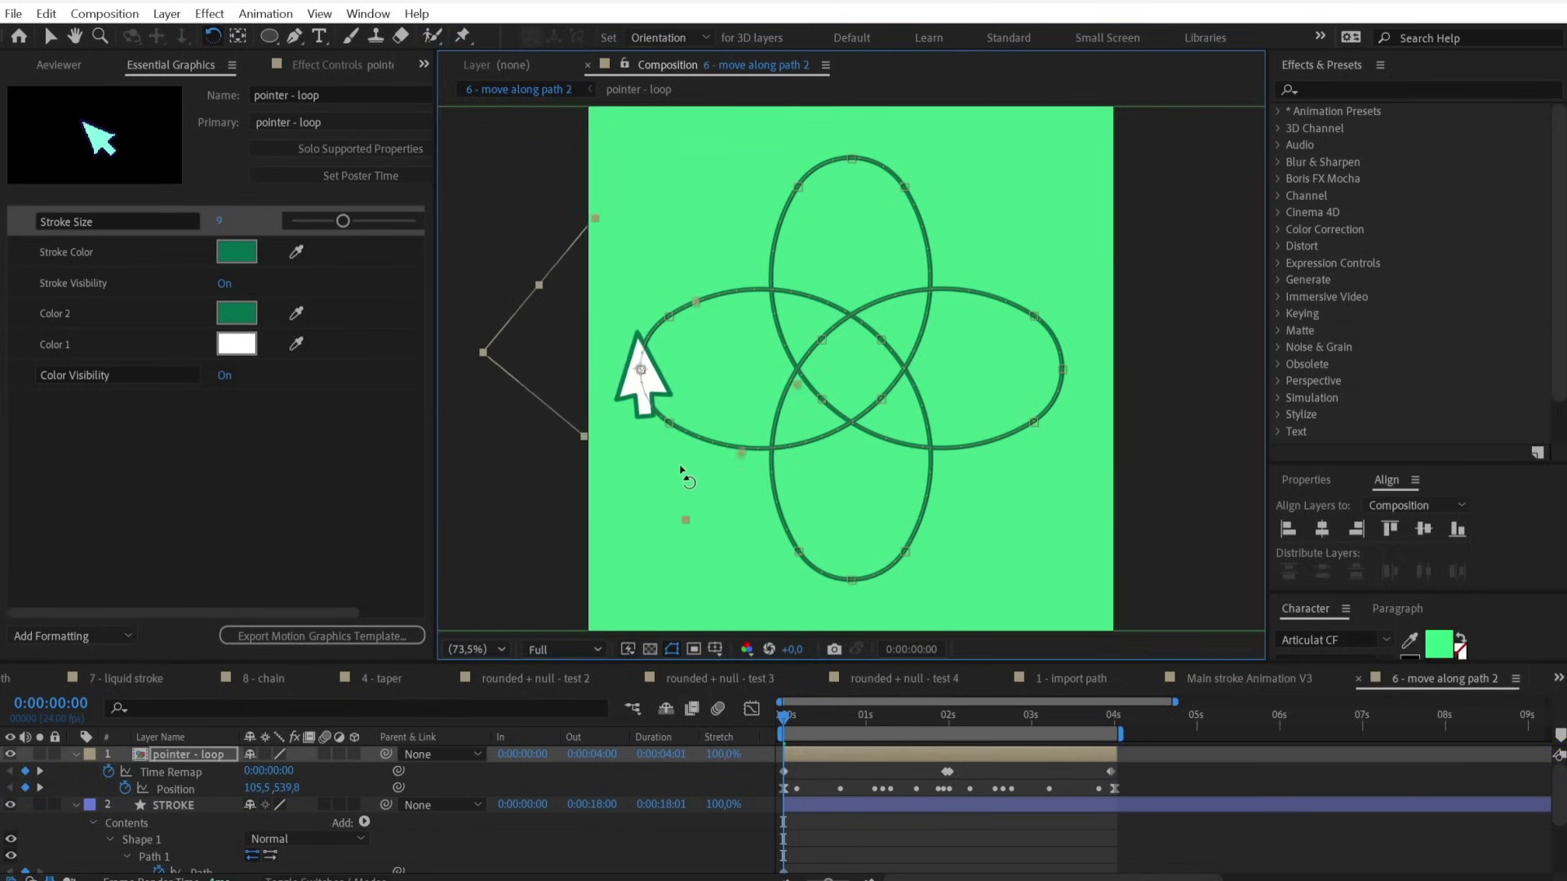
key(v)
End the work area at 0:00:06:00 and stretch the pointer's Position keyframes to finish at that time.
click(1271, 729)
click(1279, 731)
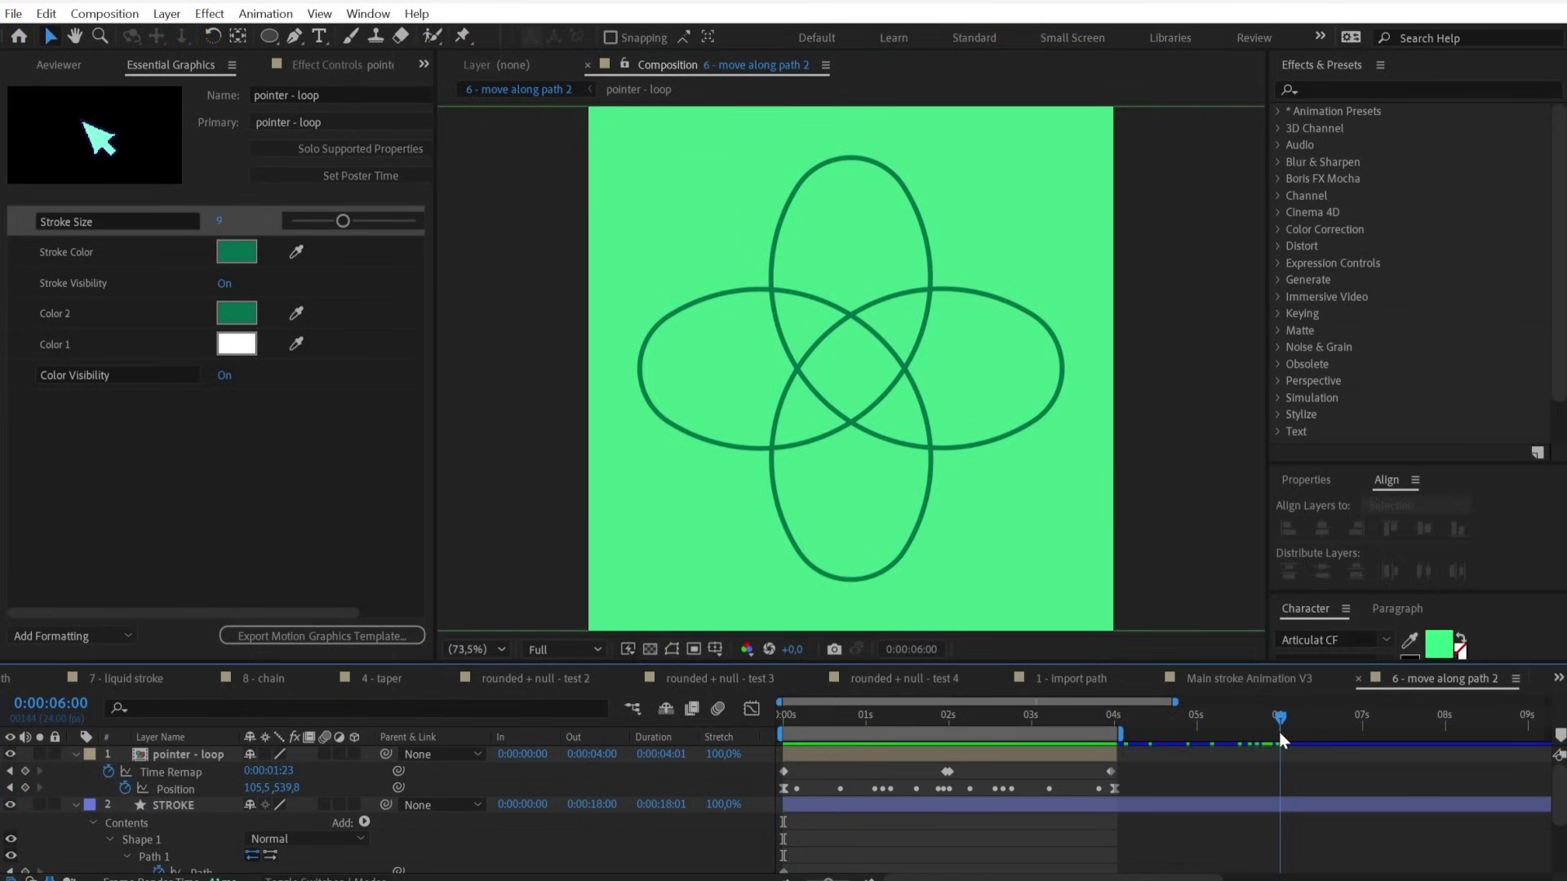
key(n)
drag(1117, 788, 1278, 790)
Copy the pointer's Time Remap keyframes to 0:00:04:00, extend the layer to 0:00:06:00 and preview the loop.
click(1108, 772)
drag(961, 772, 948, 772)
click(1114, 717)
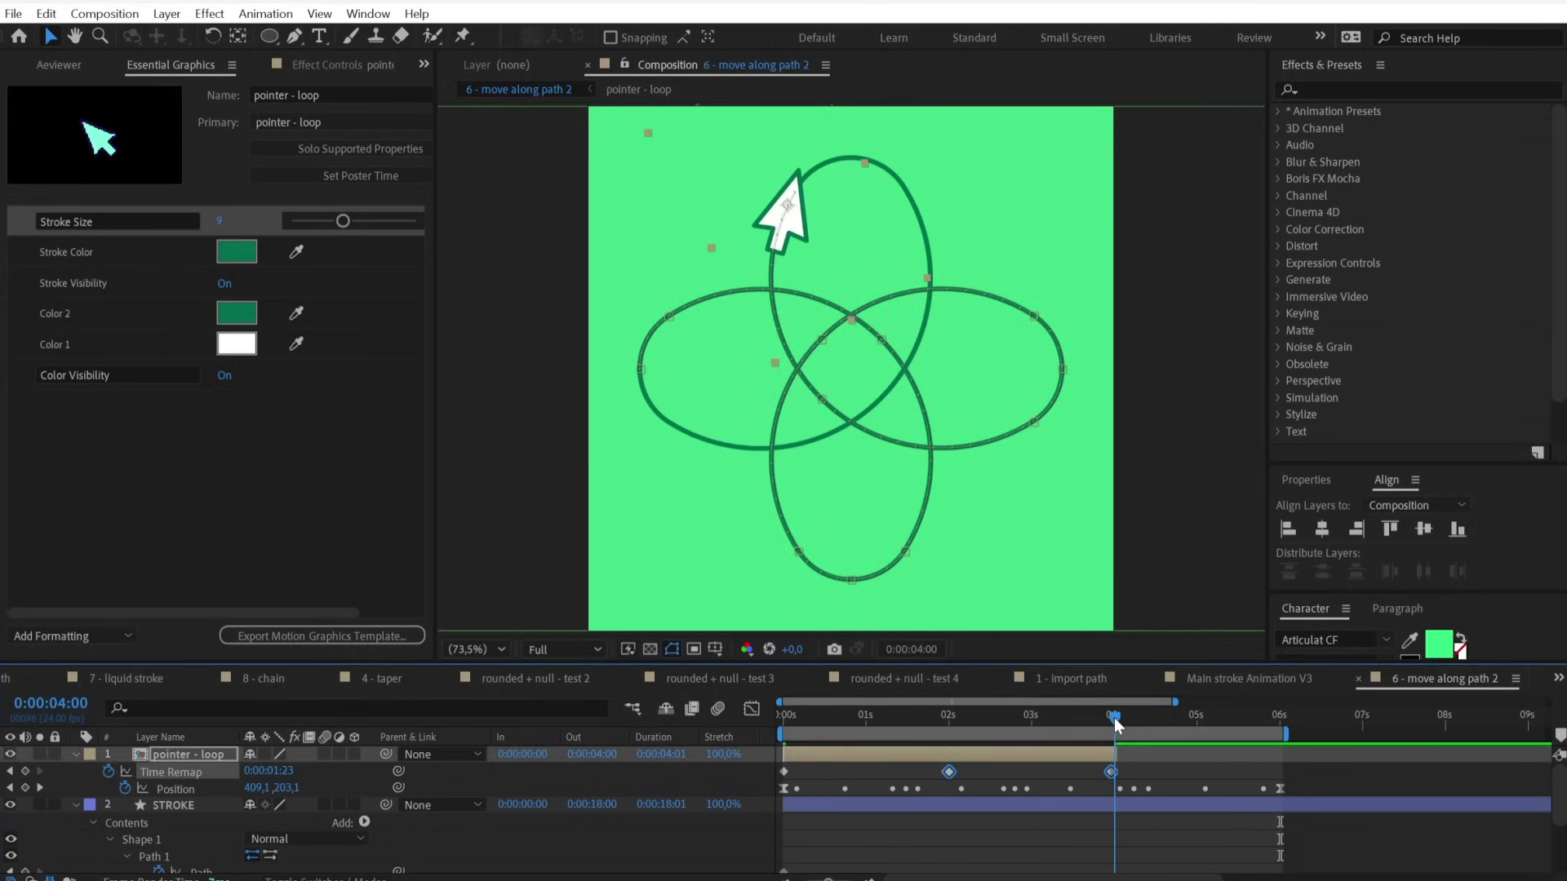
drag(1120, 751, 1243, 756)
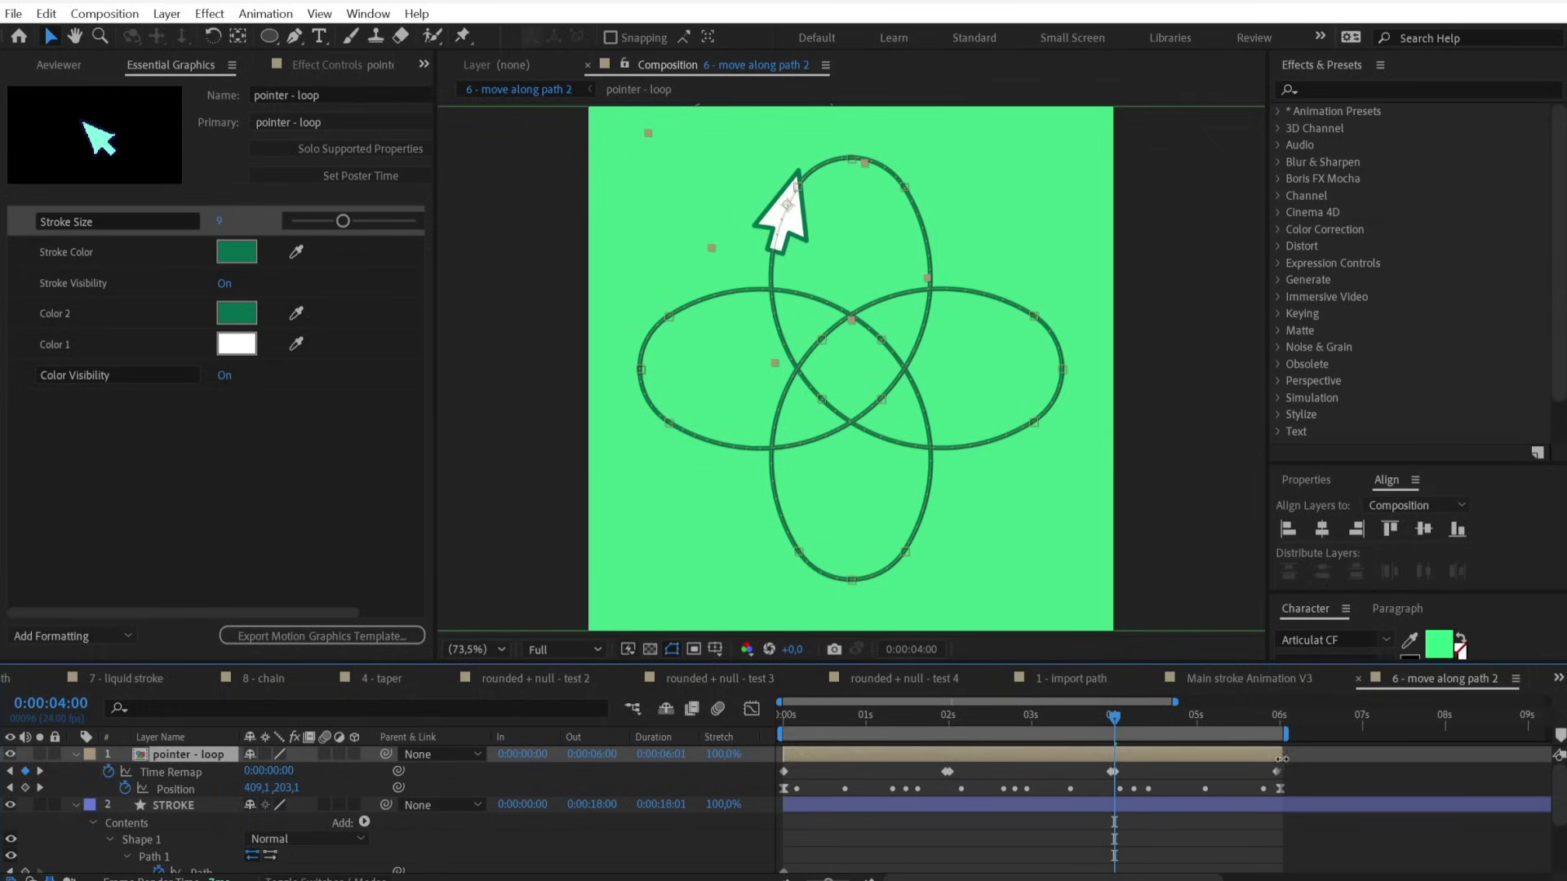
click(1341, 770)
key(space)
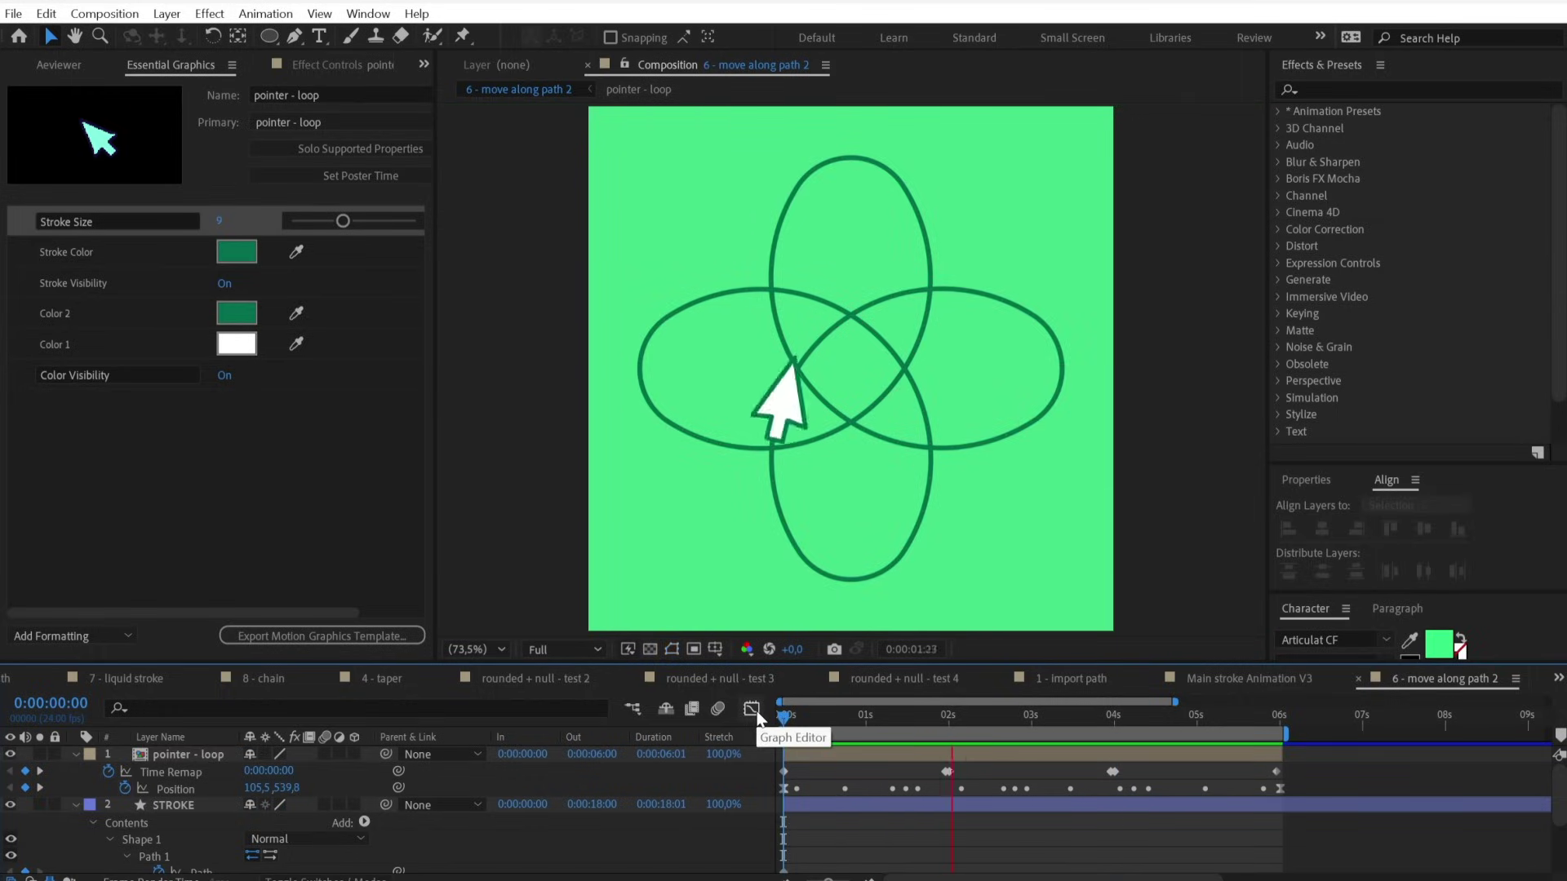
Pre-compose the pointer - loop layer with all attributes moved into the new composition, and duplicate the resulting layer three times.
right_click(643, 359)
click(873, 601)
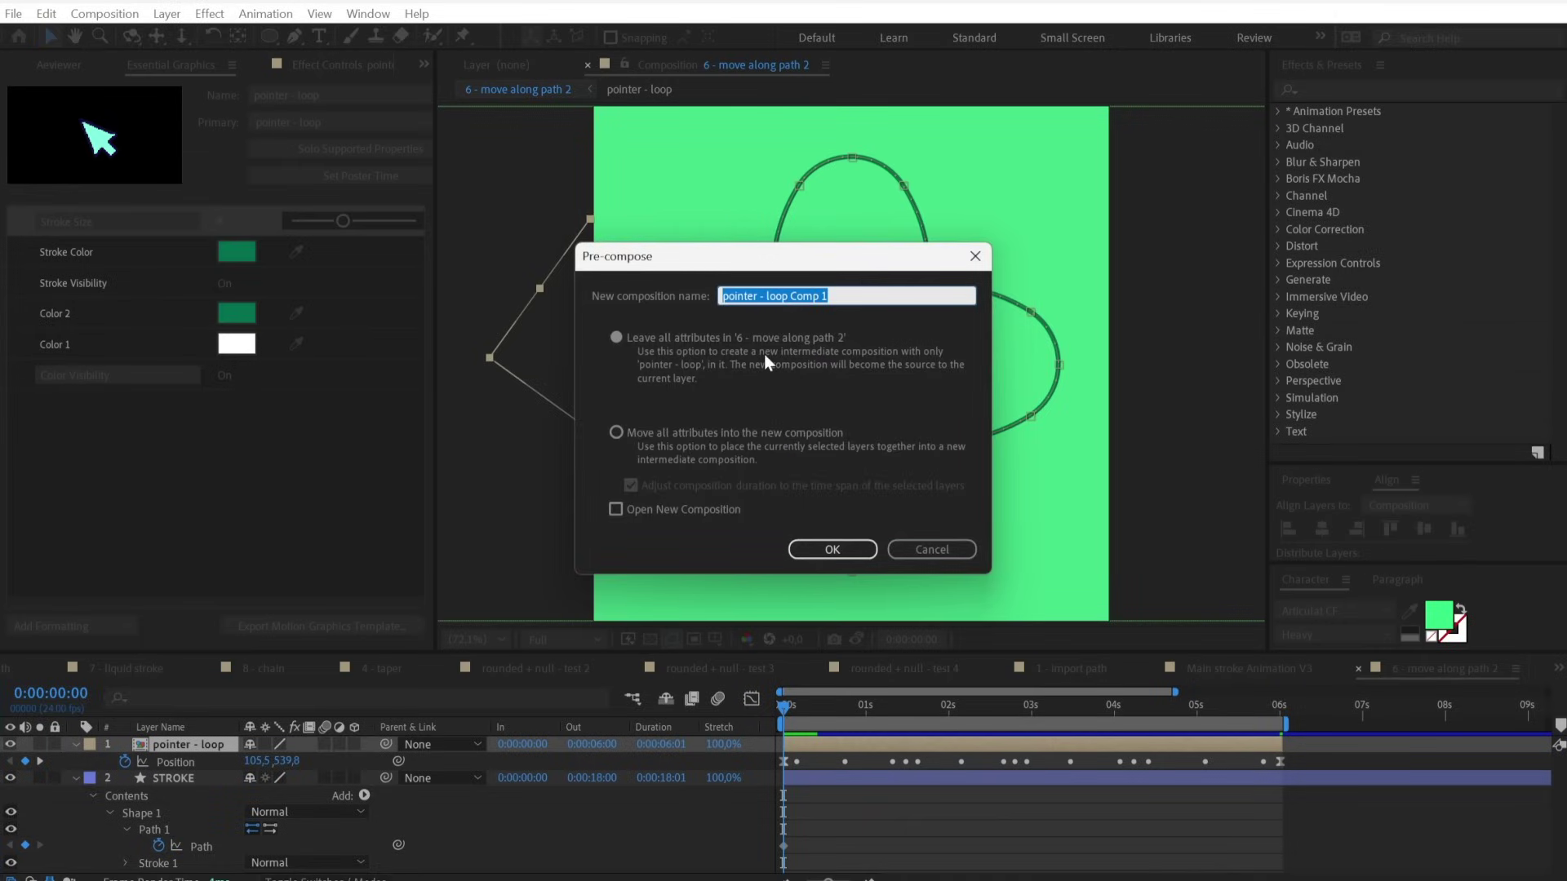
click(644, 427)
click(811, 546)
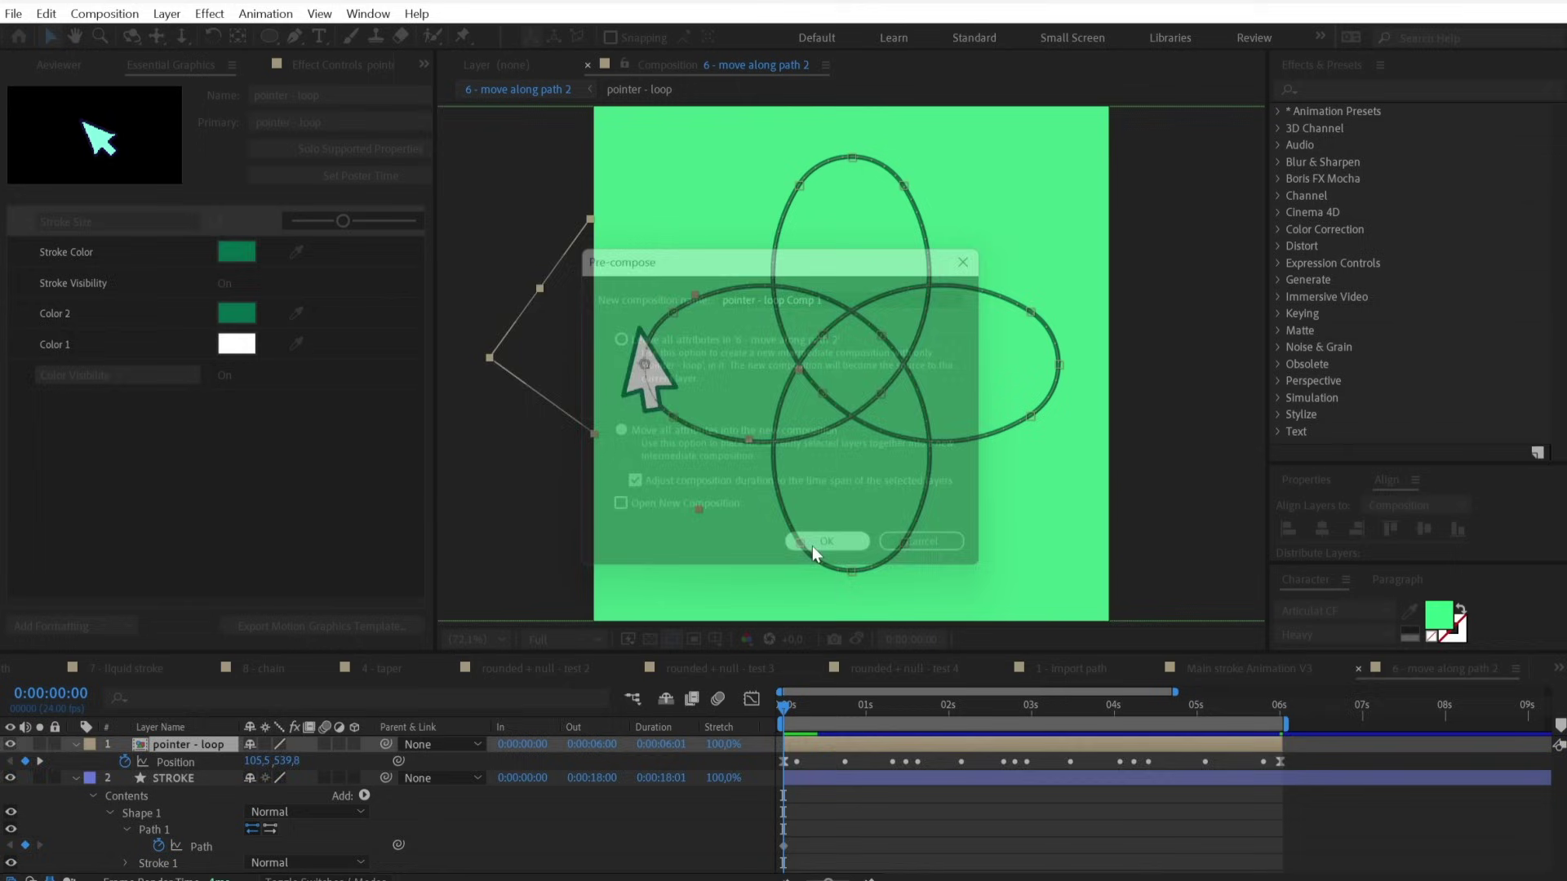
key(ctrl+d)
key(ctrl+d)
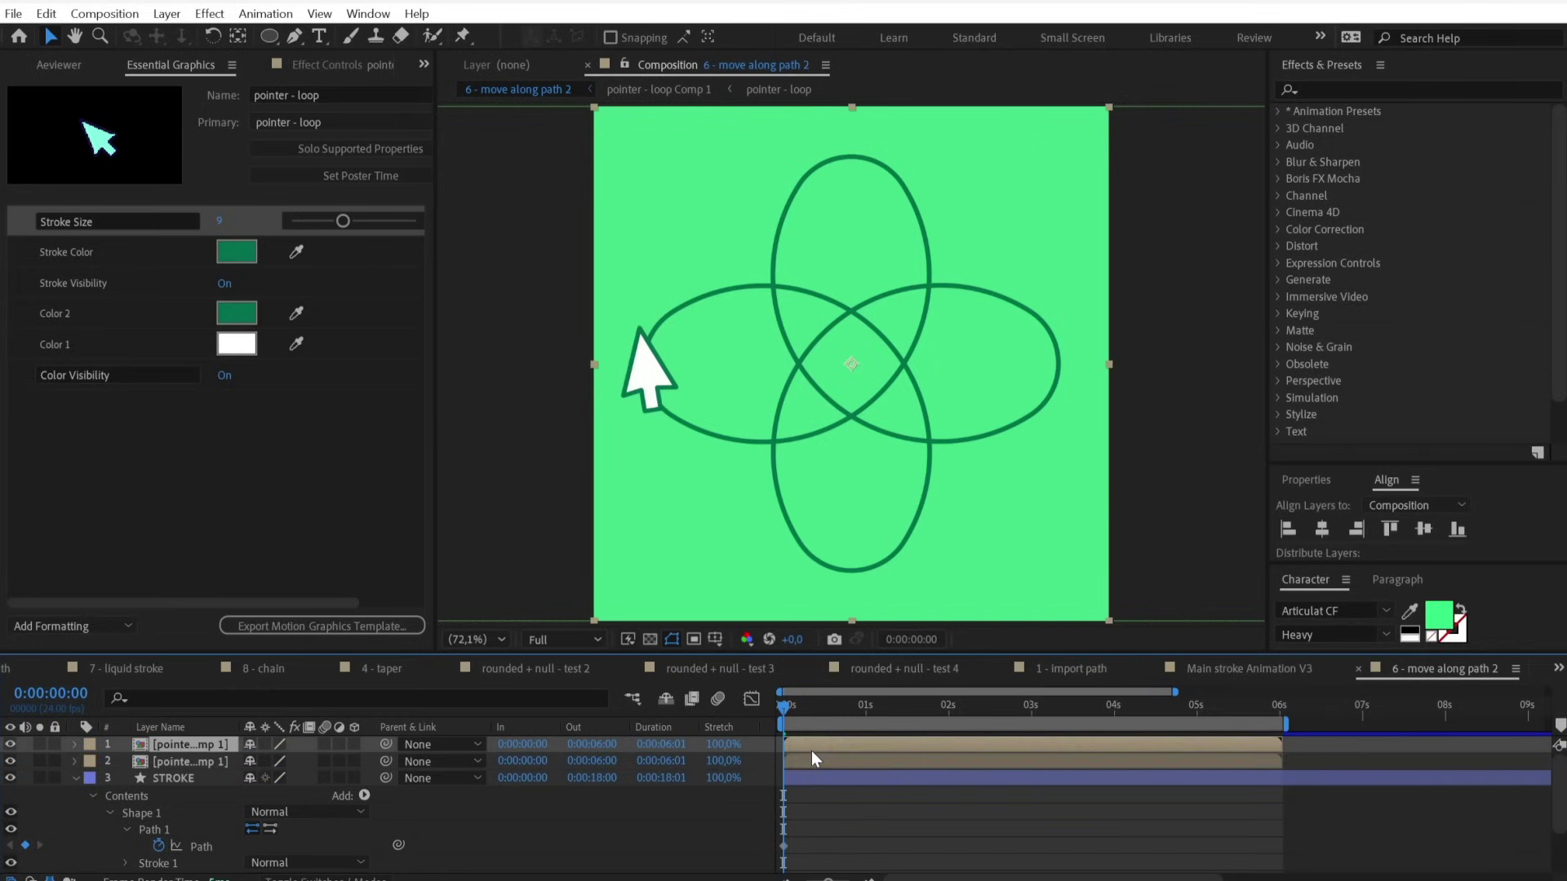
key(ctrl+d)
Set the Rotation of the third pointer composition layer to 90°.
click(805, 772)
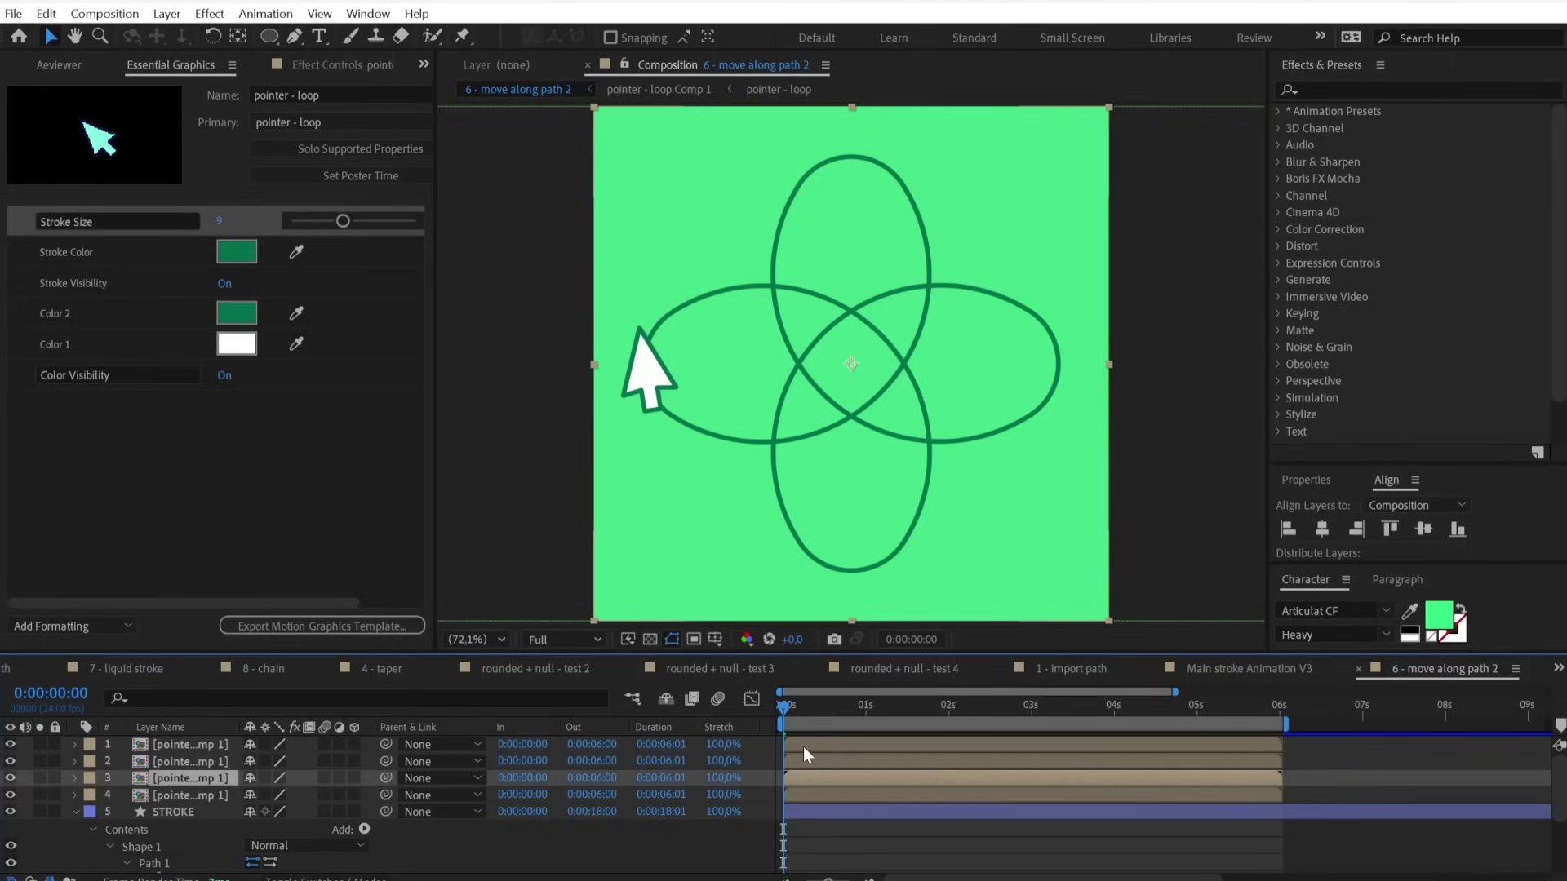
key(r)
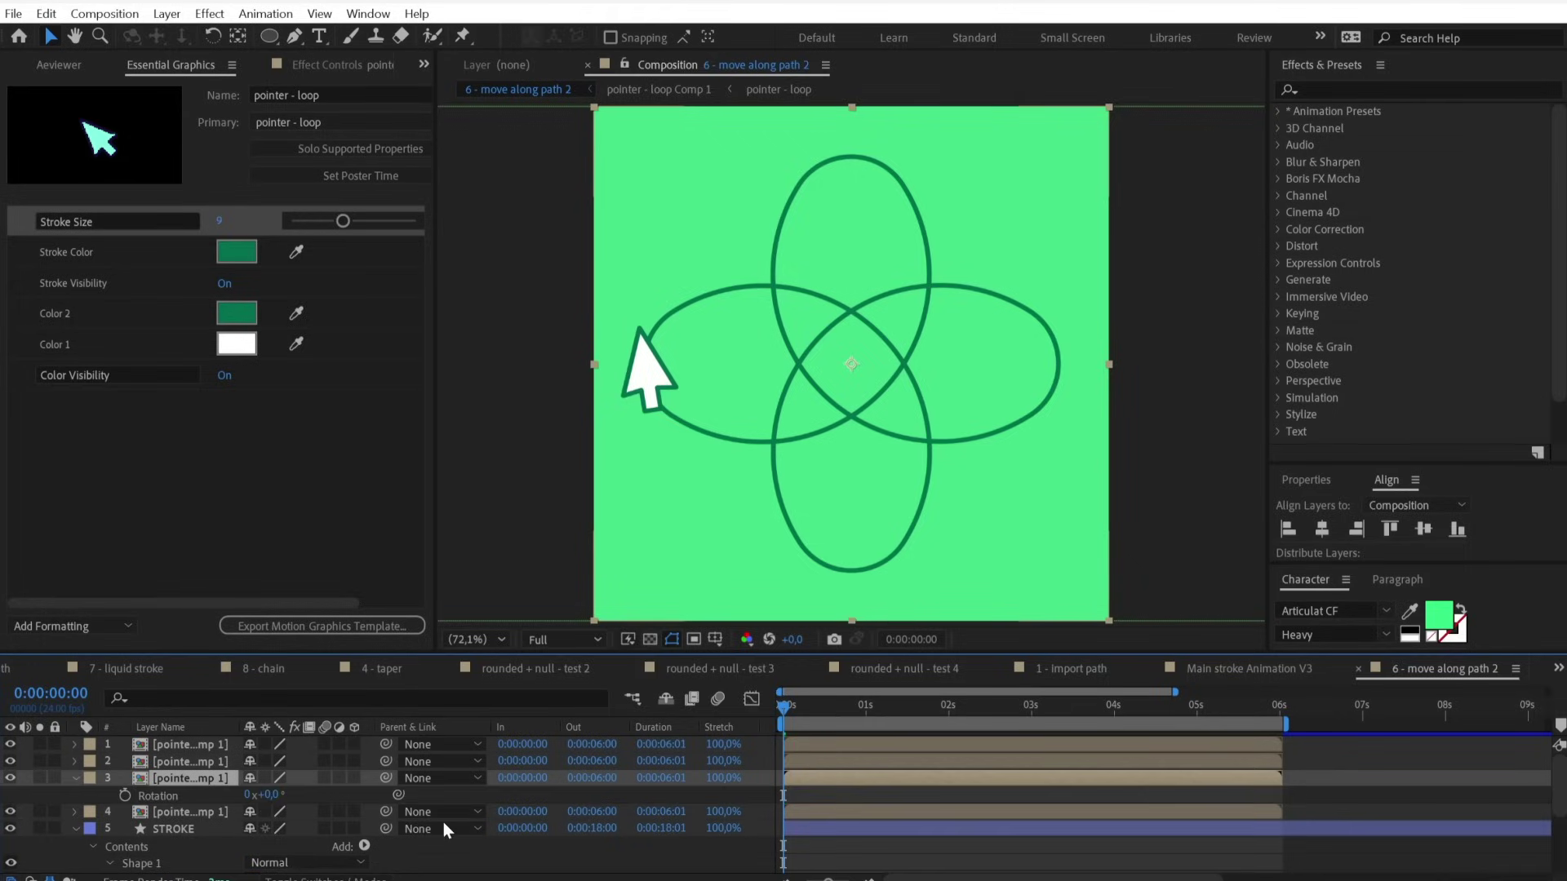
click(268, 795)
text(90)
key(Return)
Set the Rotation of the second pointer composition layer to 180° and of the first to 270°, and preview the animation.
click(194, 764)
text(r18)
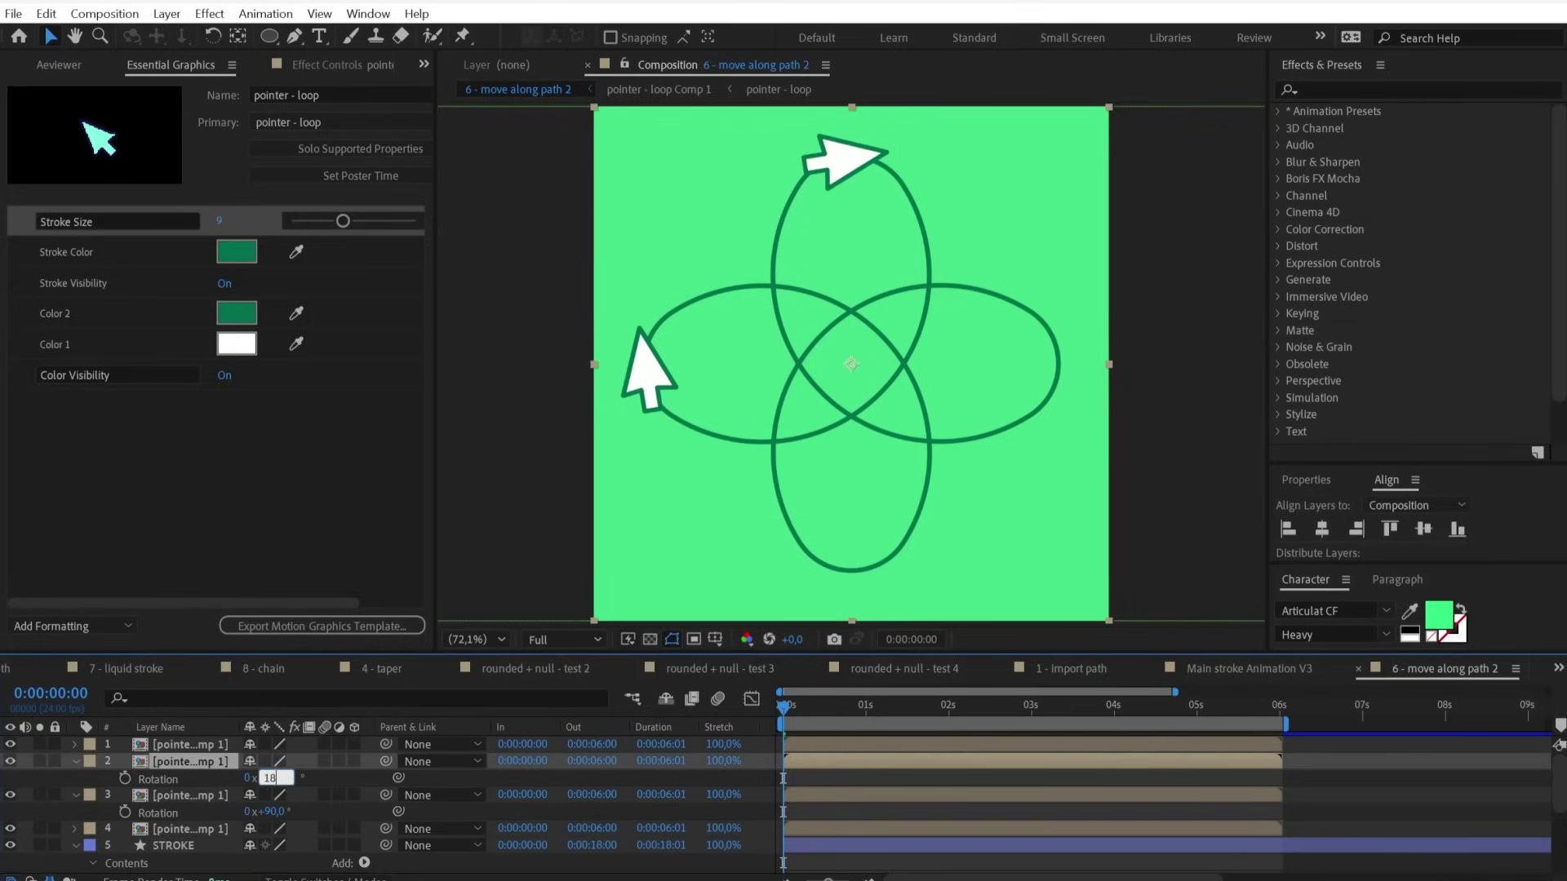
text(0)
key(Return)
click(196, 744)
key(r)
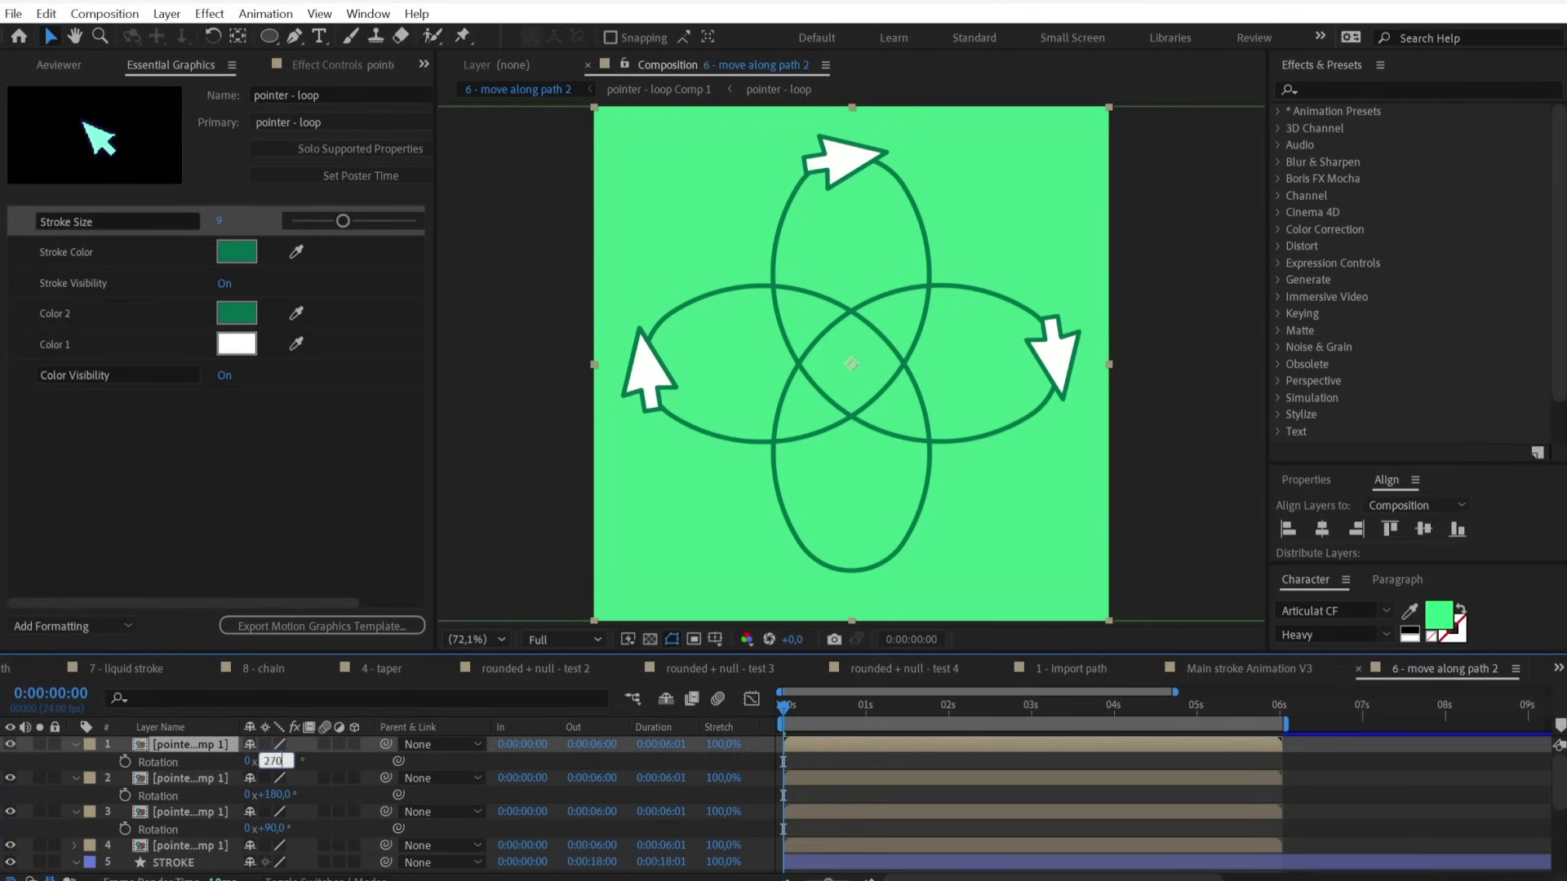
key(Return)
key(space)
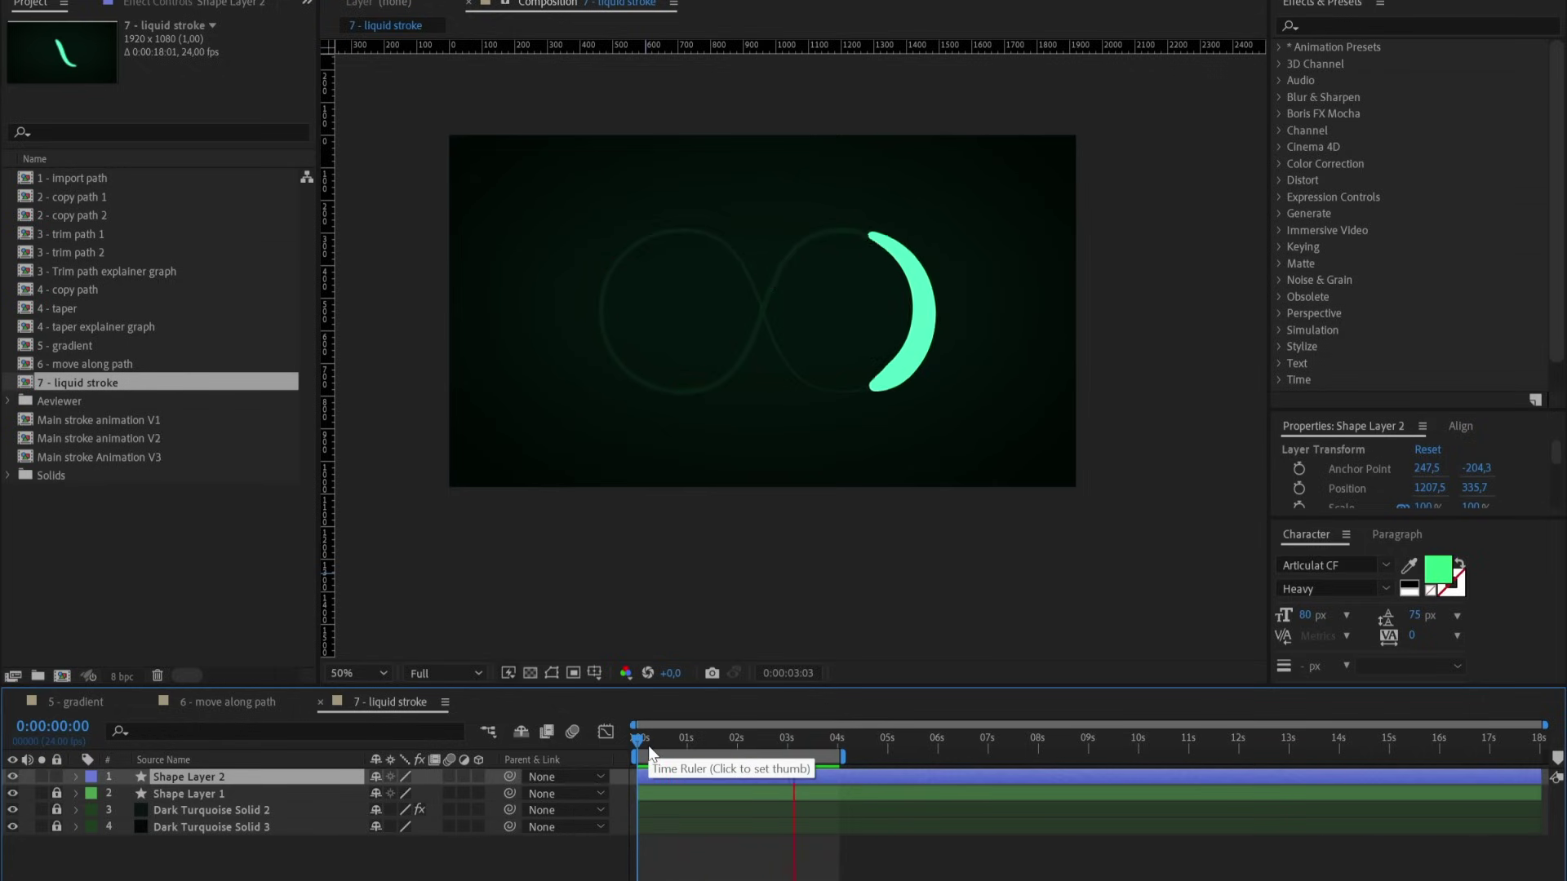
Duplicate Shape Layer 2 in 7 - liquid stroke and reshape the copy's right loop by pulling its points and handles inward.
click(642, 746)
key(ctrl+d)
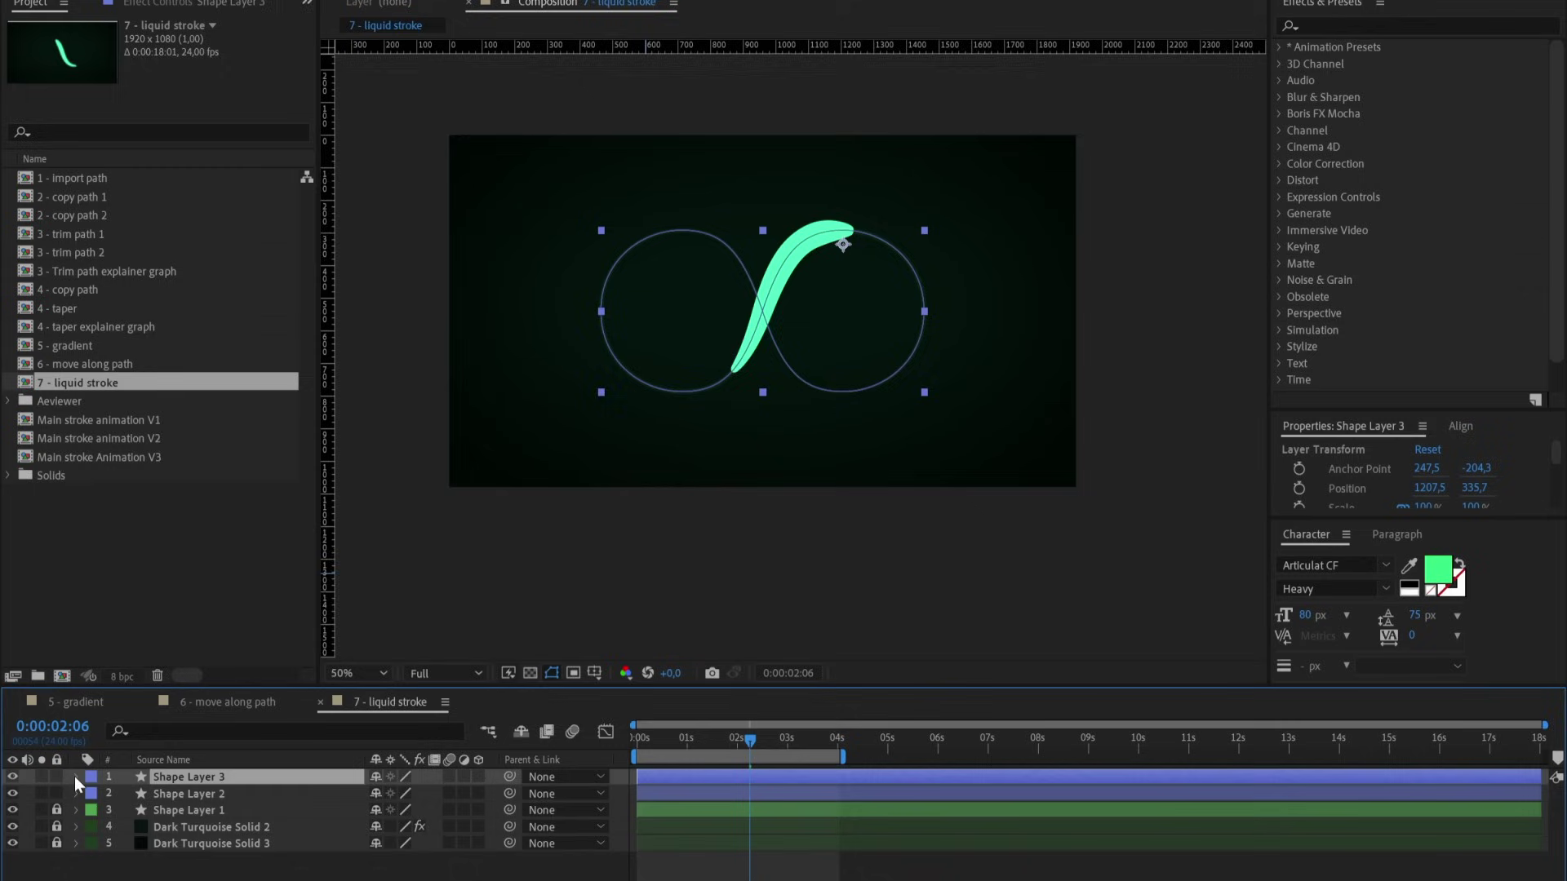
scroll(790, 355, up, 2)
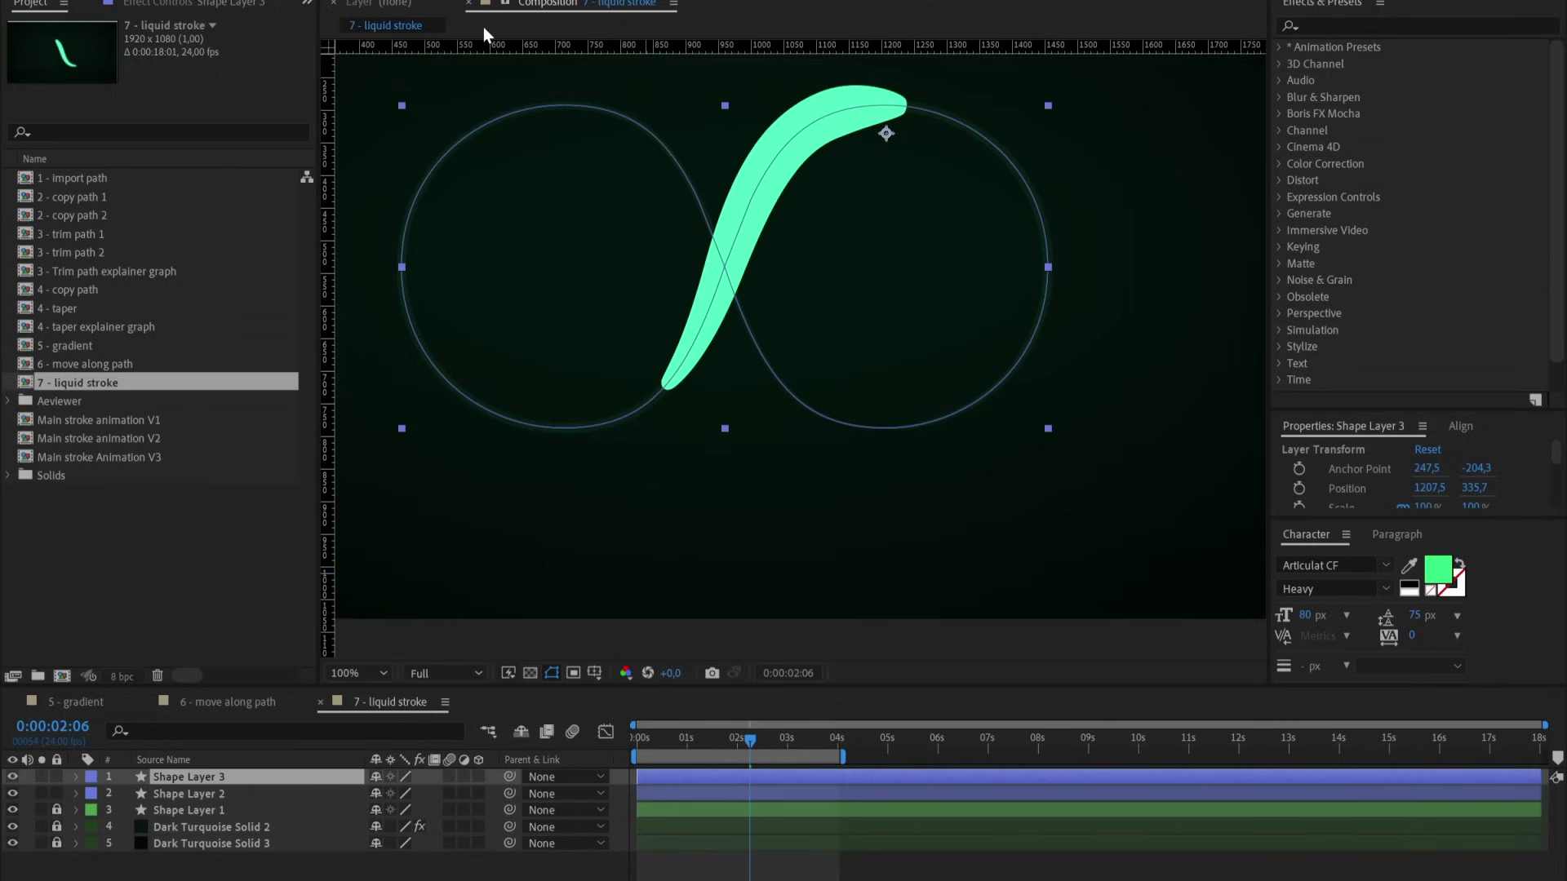
drag(886, 105, 898, 191)
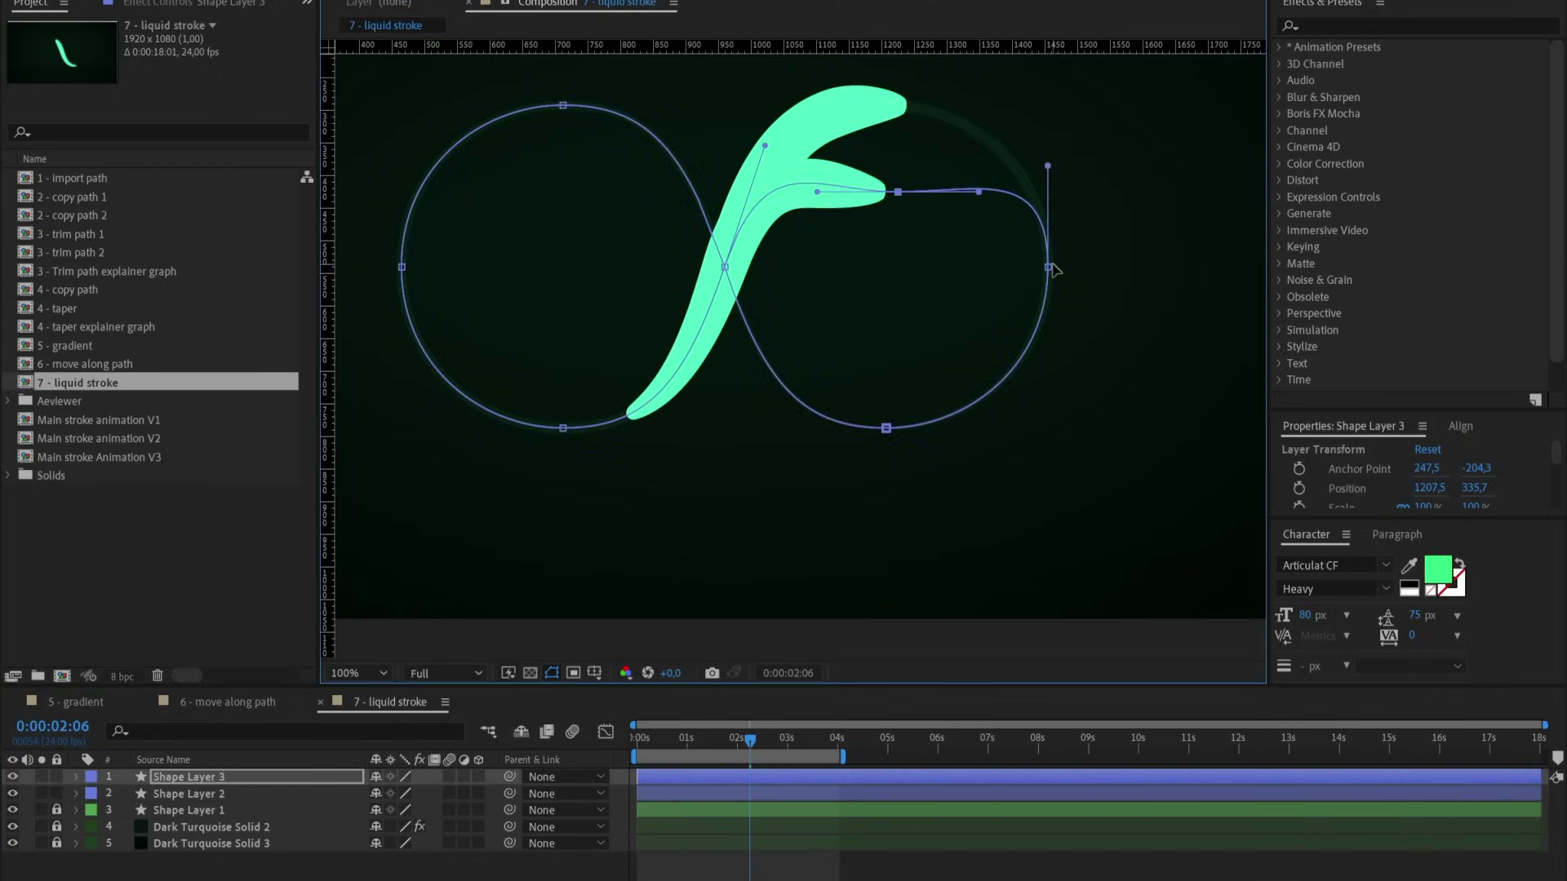
drag(1048, 267, 997, 318)
drag(979, 192, 934, 194)
drag(725, 267, 722, 284)
drag(724, 266, 738, 280)
drag(780, 160, 776, 203)
drag(997, 318, 998, 310)
drag(1006, 417, 1004, 378)
drag(749, 739, 836, 732)
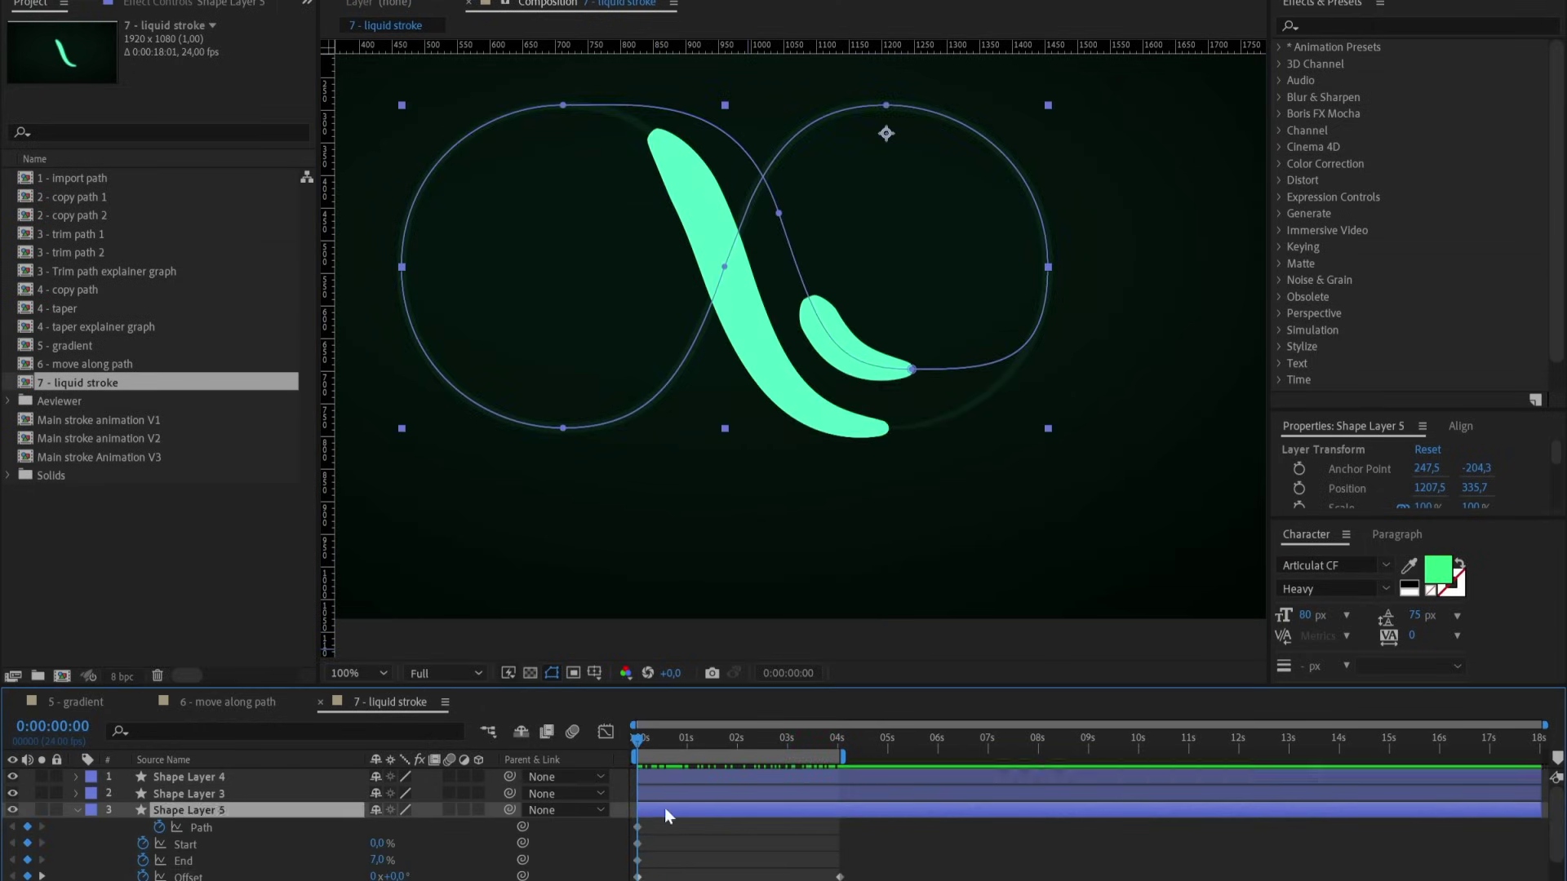
Shift the Trim Paths Offset of a stroke copy, set Shape Layer 8's End to 4%, and preview the animation.
drag(390, 876, 416, 876)
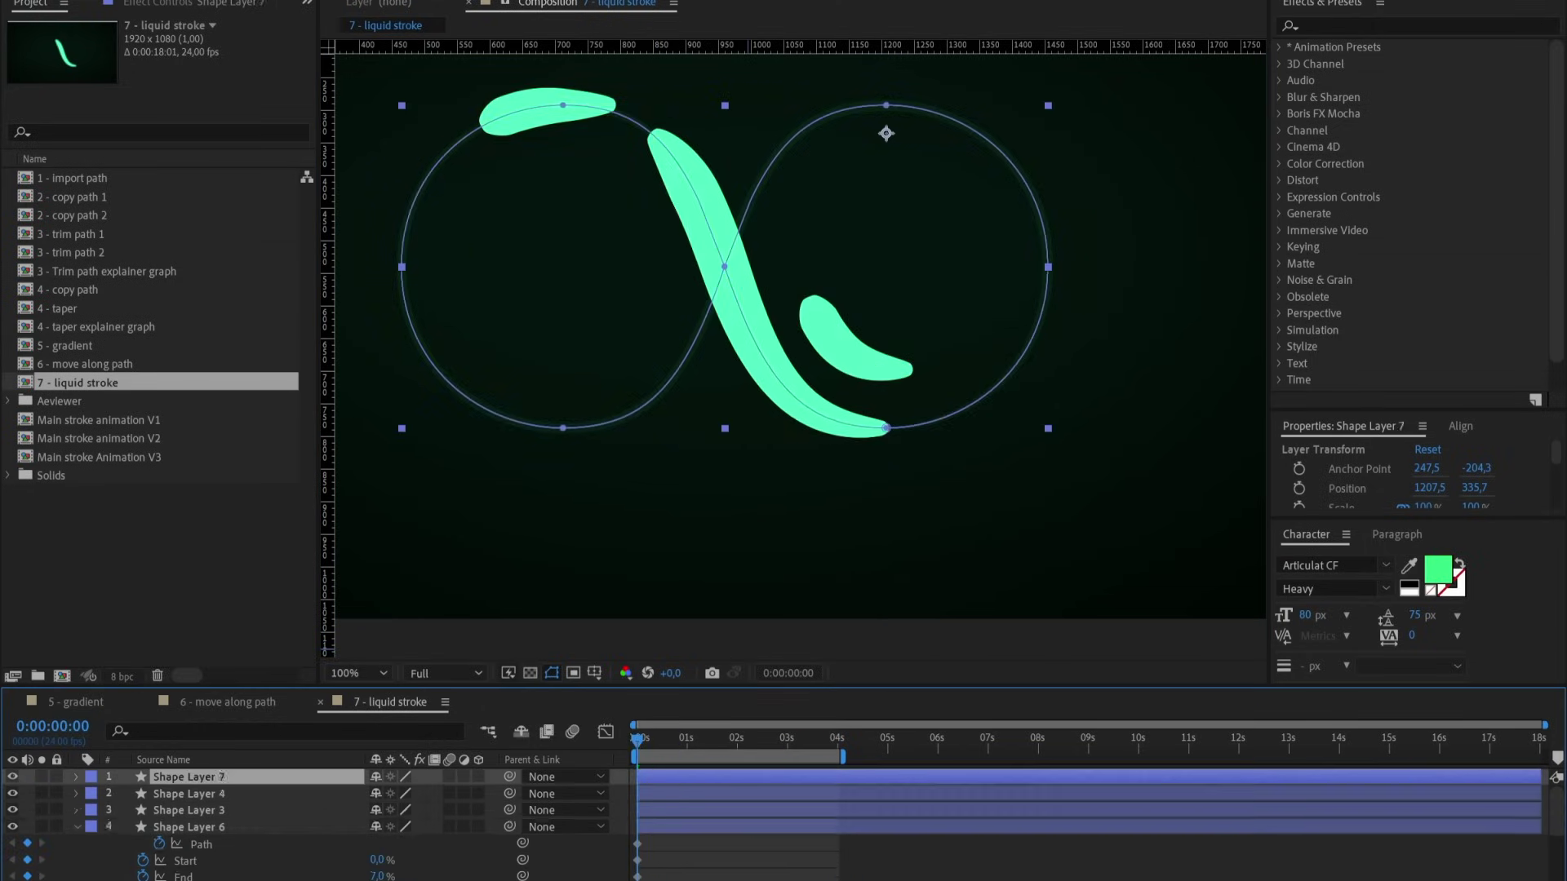
drag(678, 739, 700, 751)
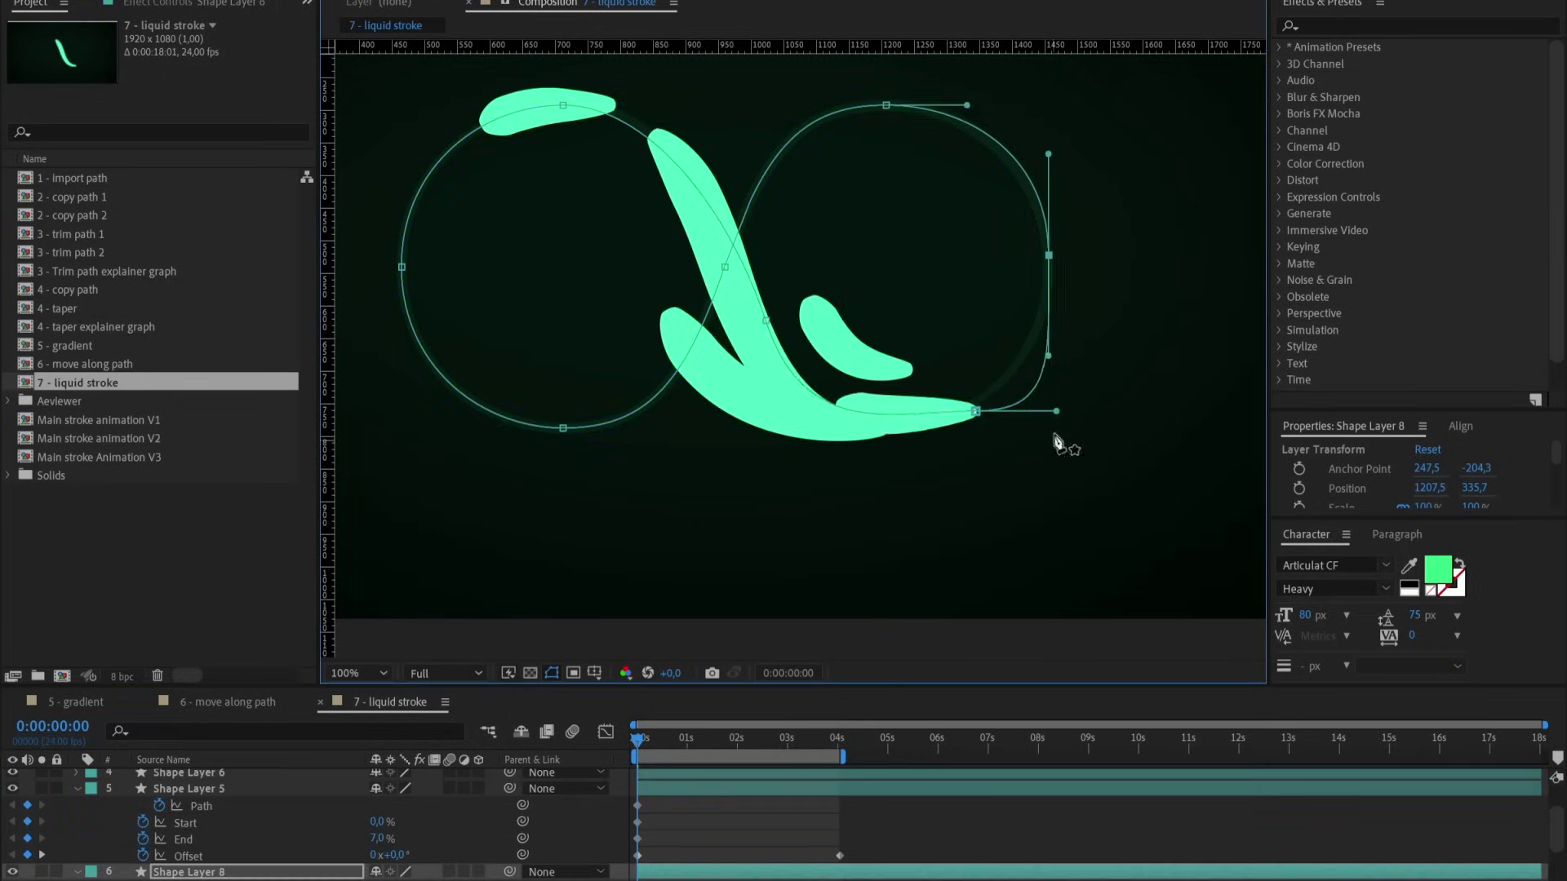
drag(377, 822, 392, 821)
mouse_move(638, 745)
mouse_down()
mouse_move(741, 760)
mouse_move(637, 755)
mouse_up()
scroll(819, 517, down, 1)
key(space)
click(641, 752)
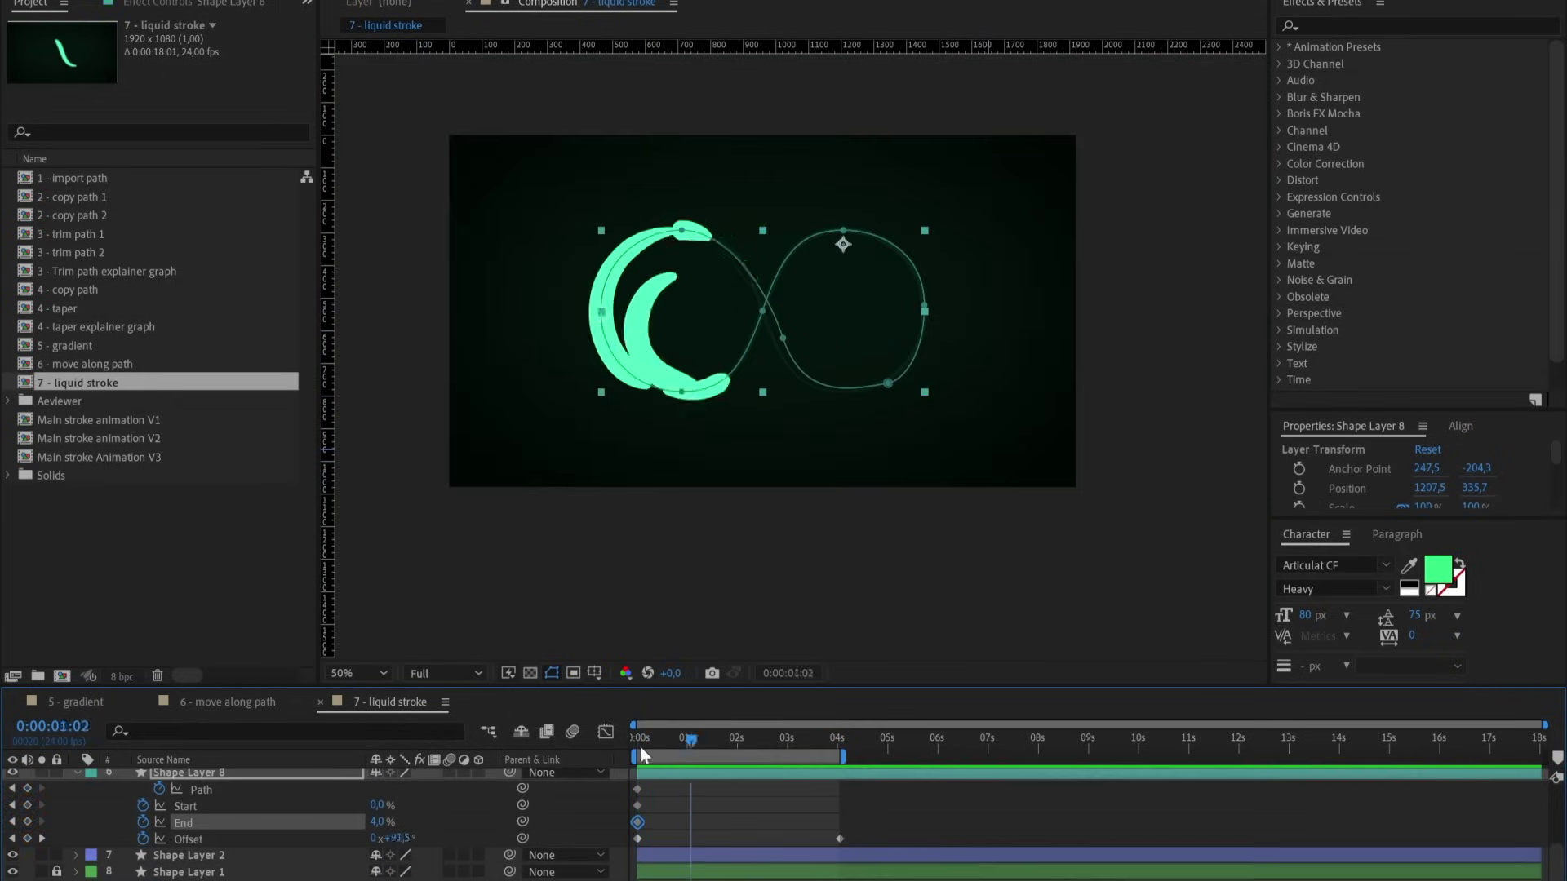
Pre-compose all the unlocked stroke shape layers into a composition named LIQUID.
scroll(326, 808, up, 3)
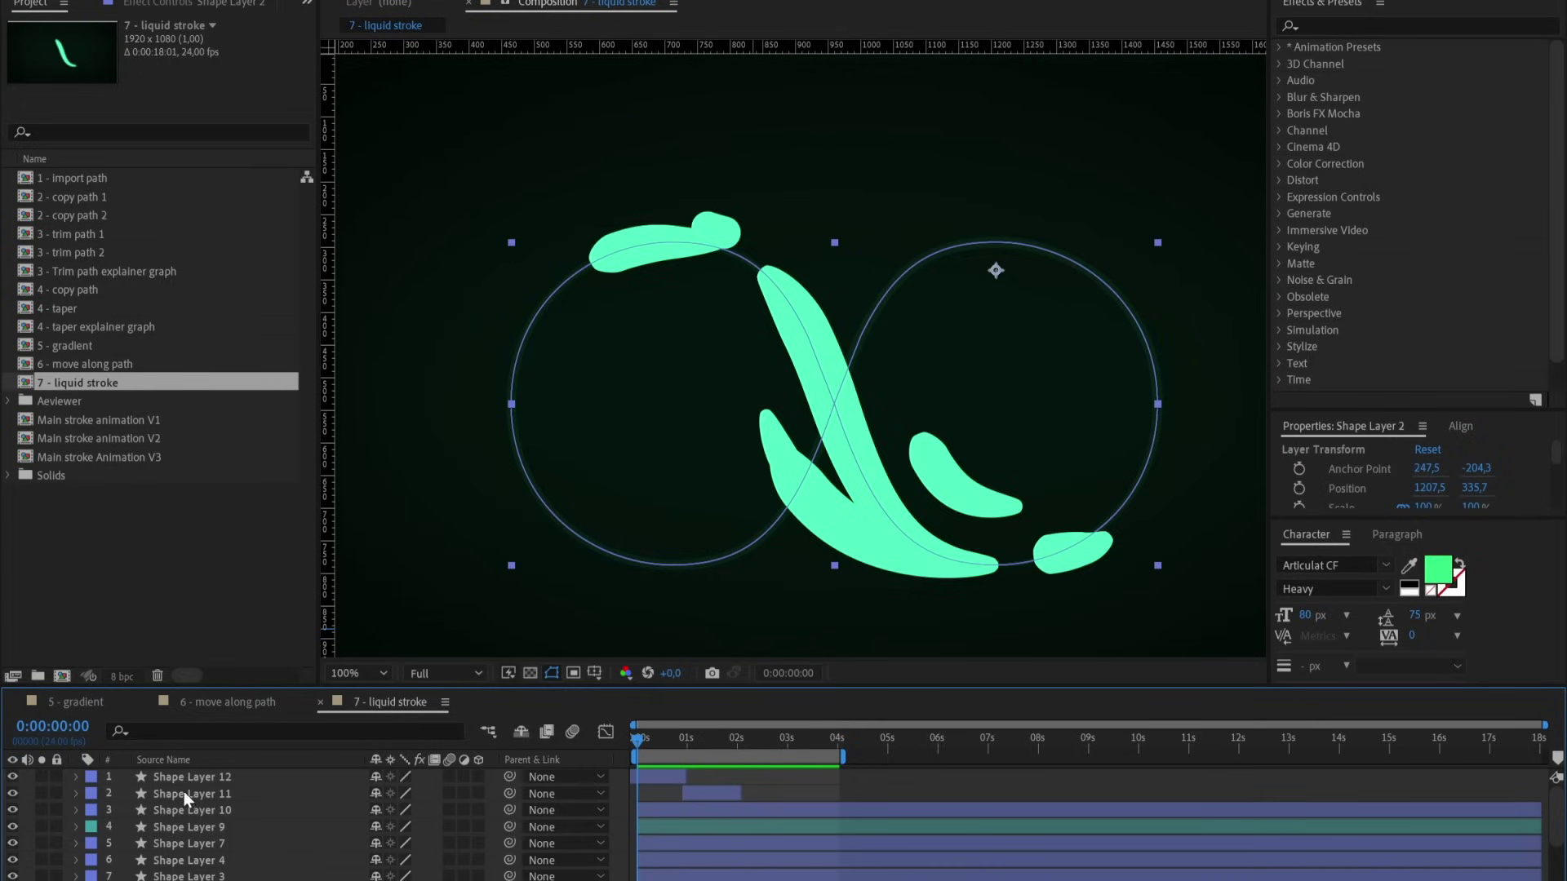
key(ctrl+a)
right_click(183, 776)
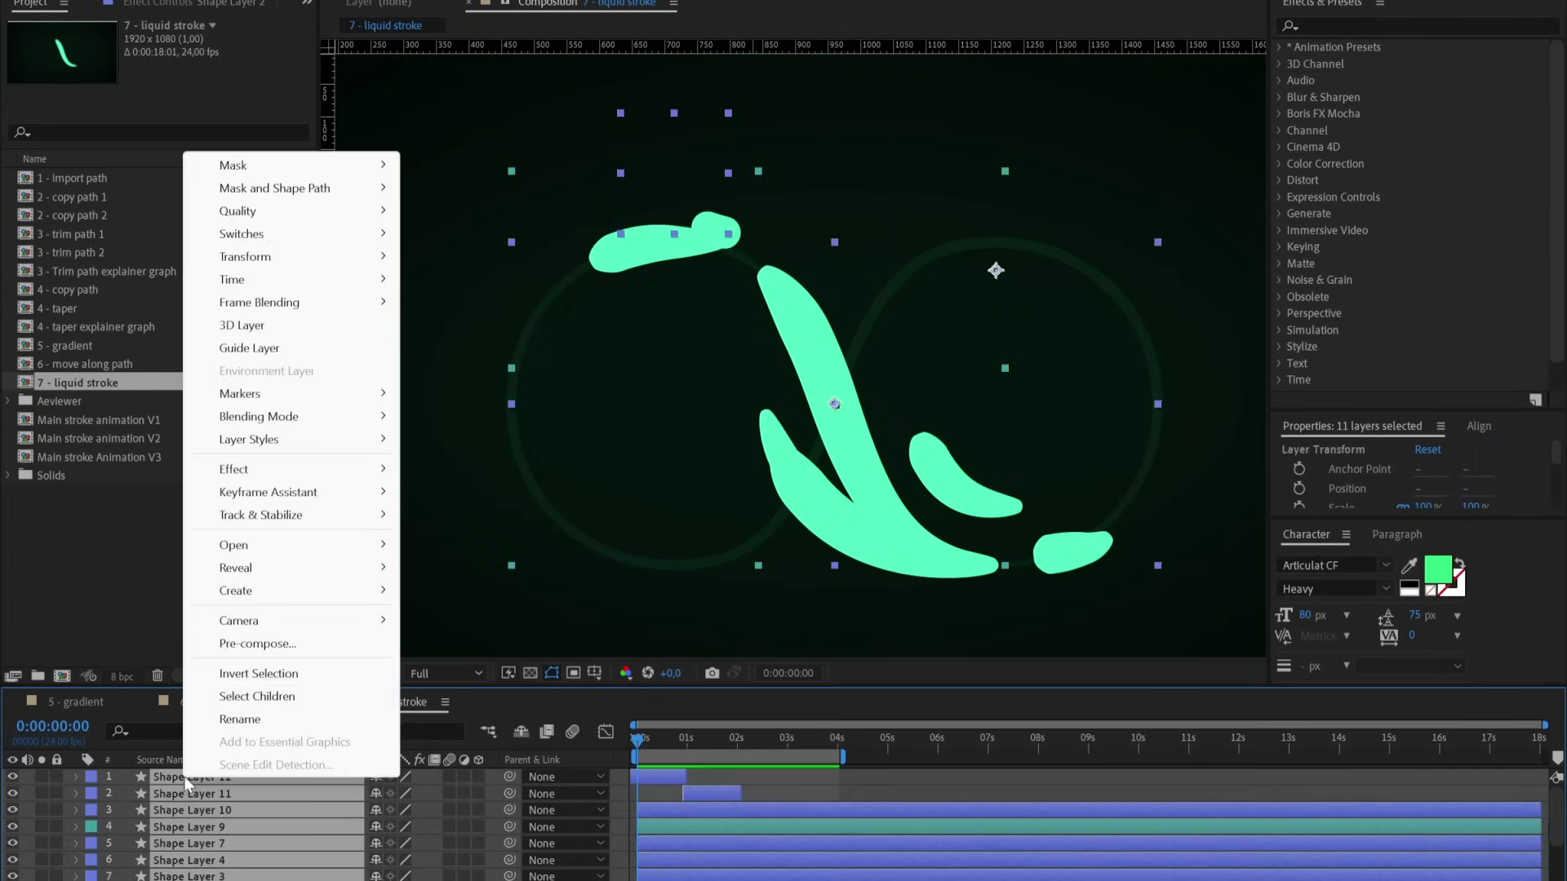
click(242, 643)
text(LIQUID)
key(Return)
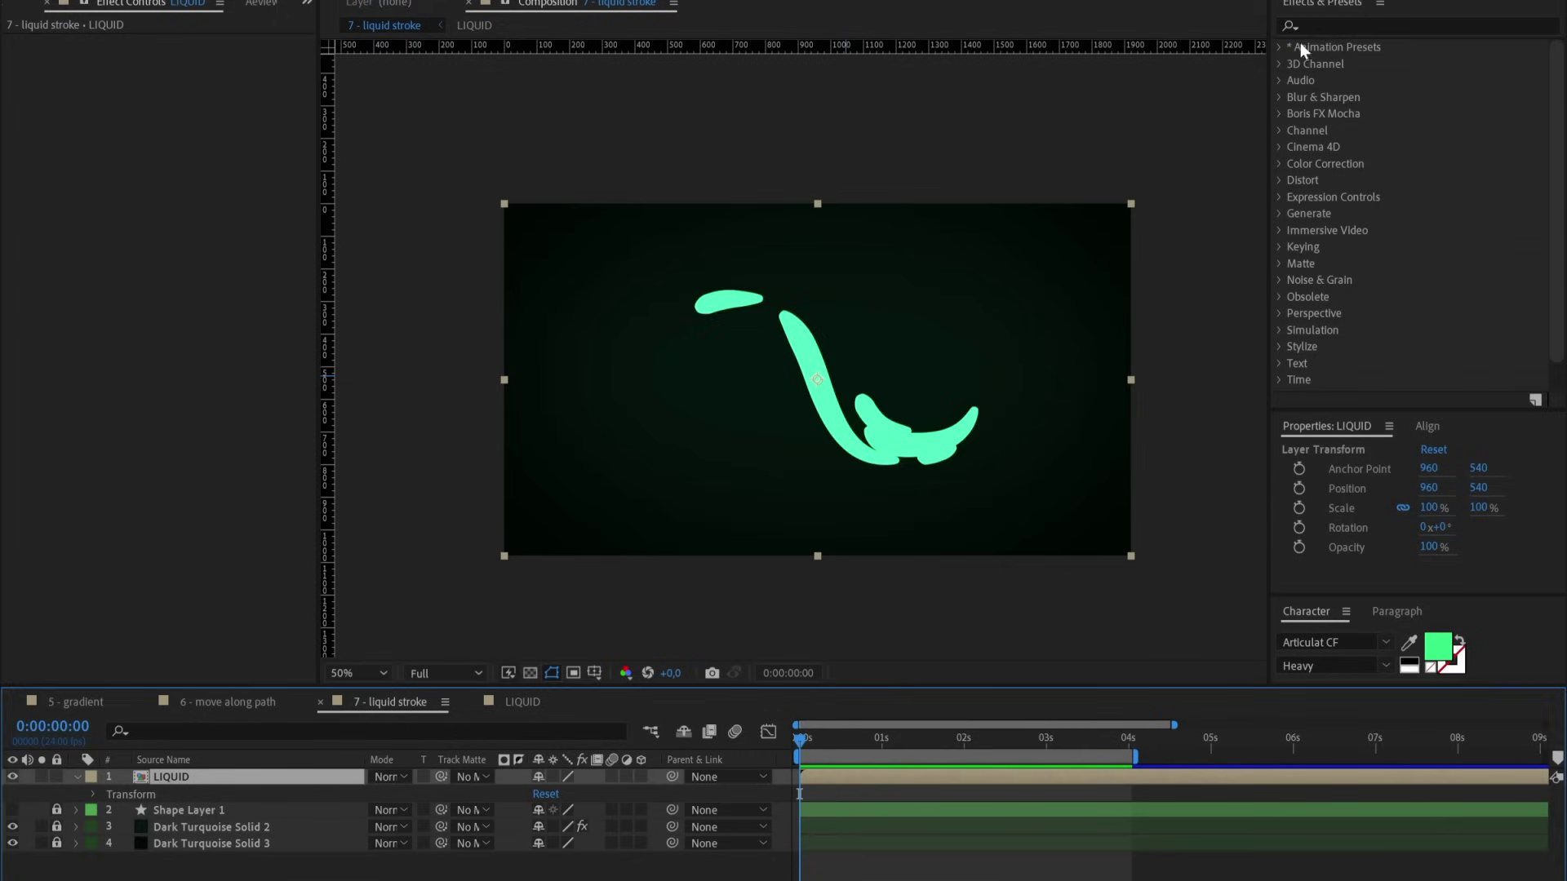
Apply Gaussian Blur (Legacy) to the LIQUID layer with a Blurriness of 25.
click(1306, 27)
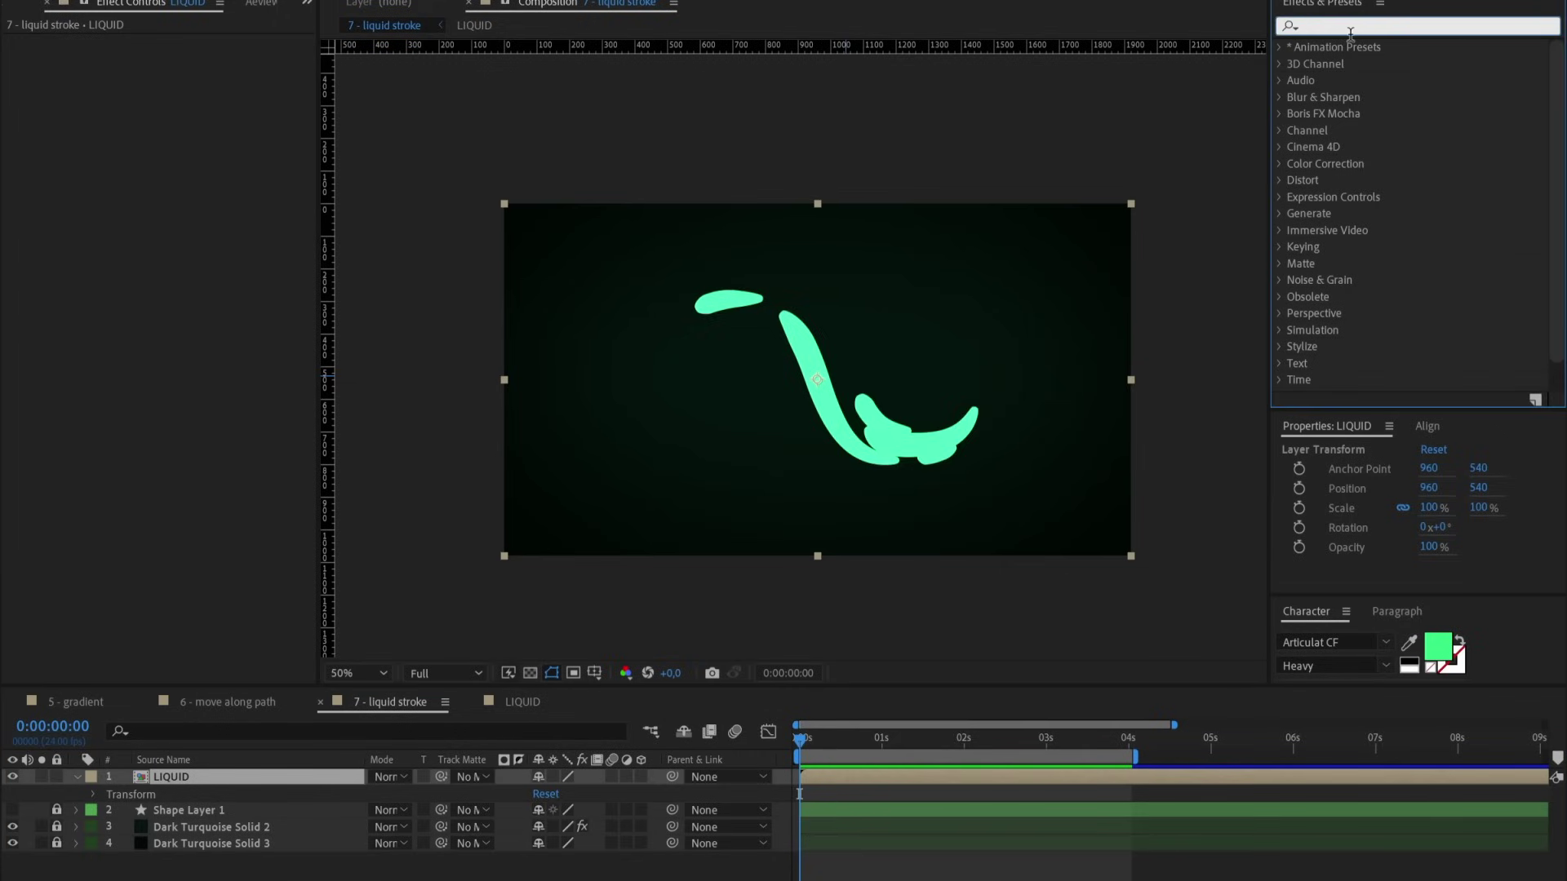
text(gauss)
drag(1381, 100, 877, 778)
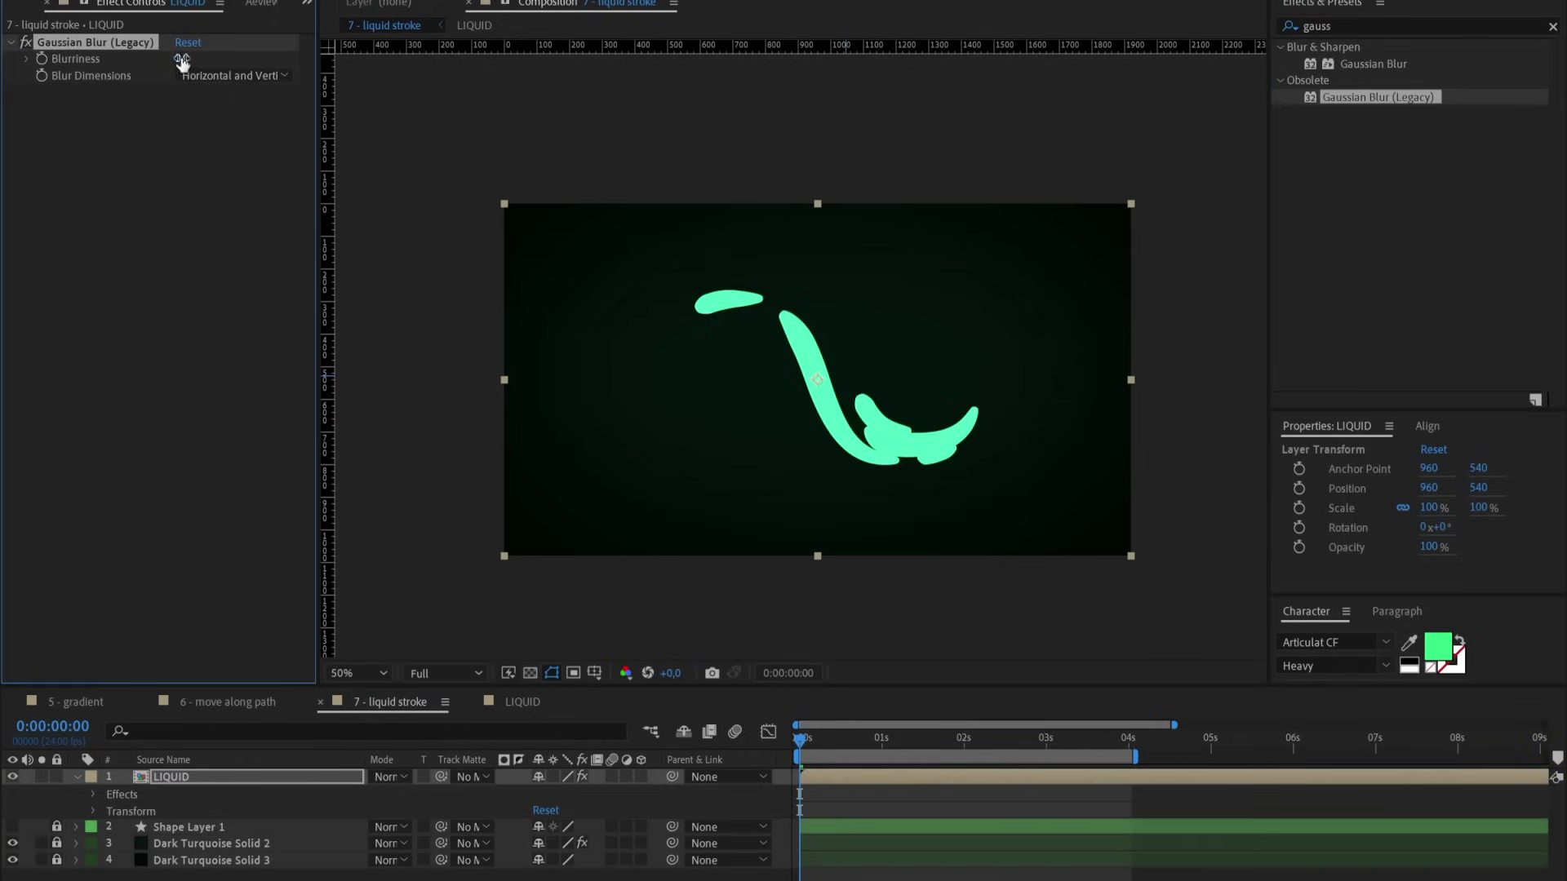
text(25)
key(Return)
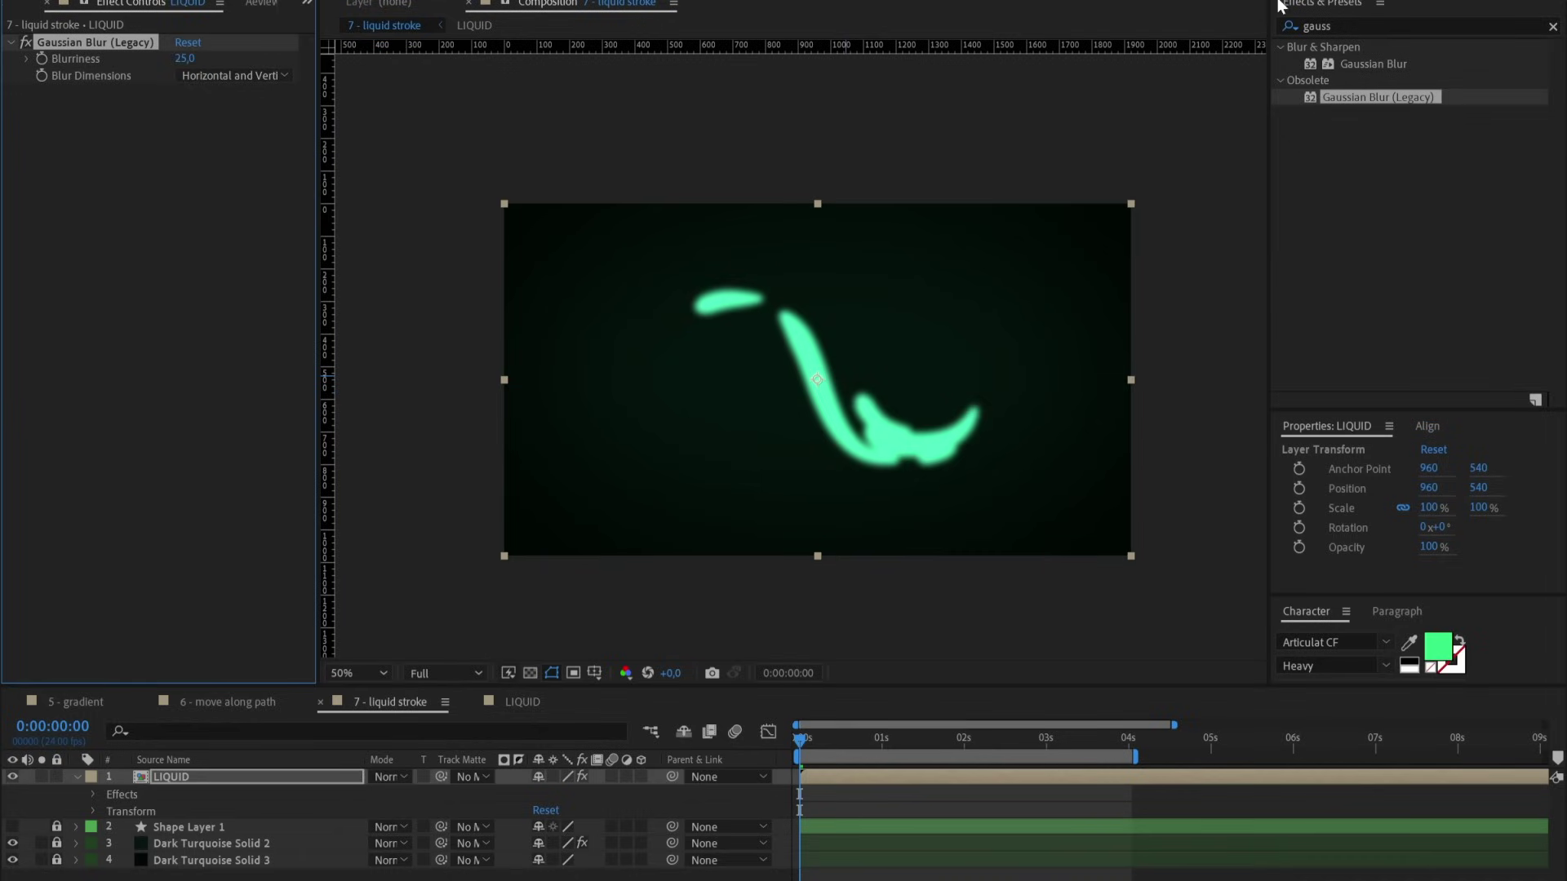
Add Simple Choker to the LIQUID layer with Choke Matte 15 and set the Gaussian Blur's Blurriness to 15.
double_click(1334, 26)
text(choke)
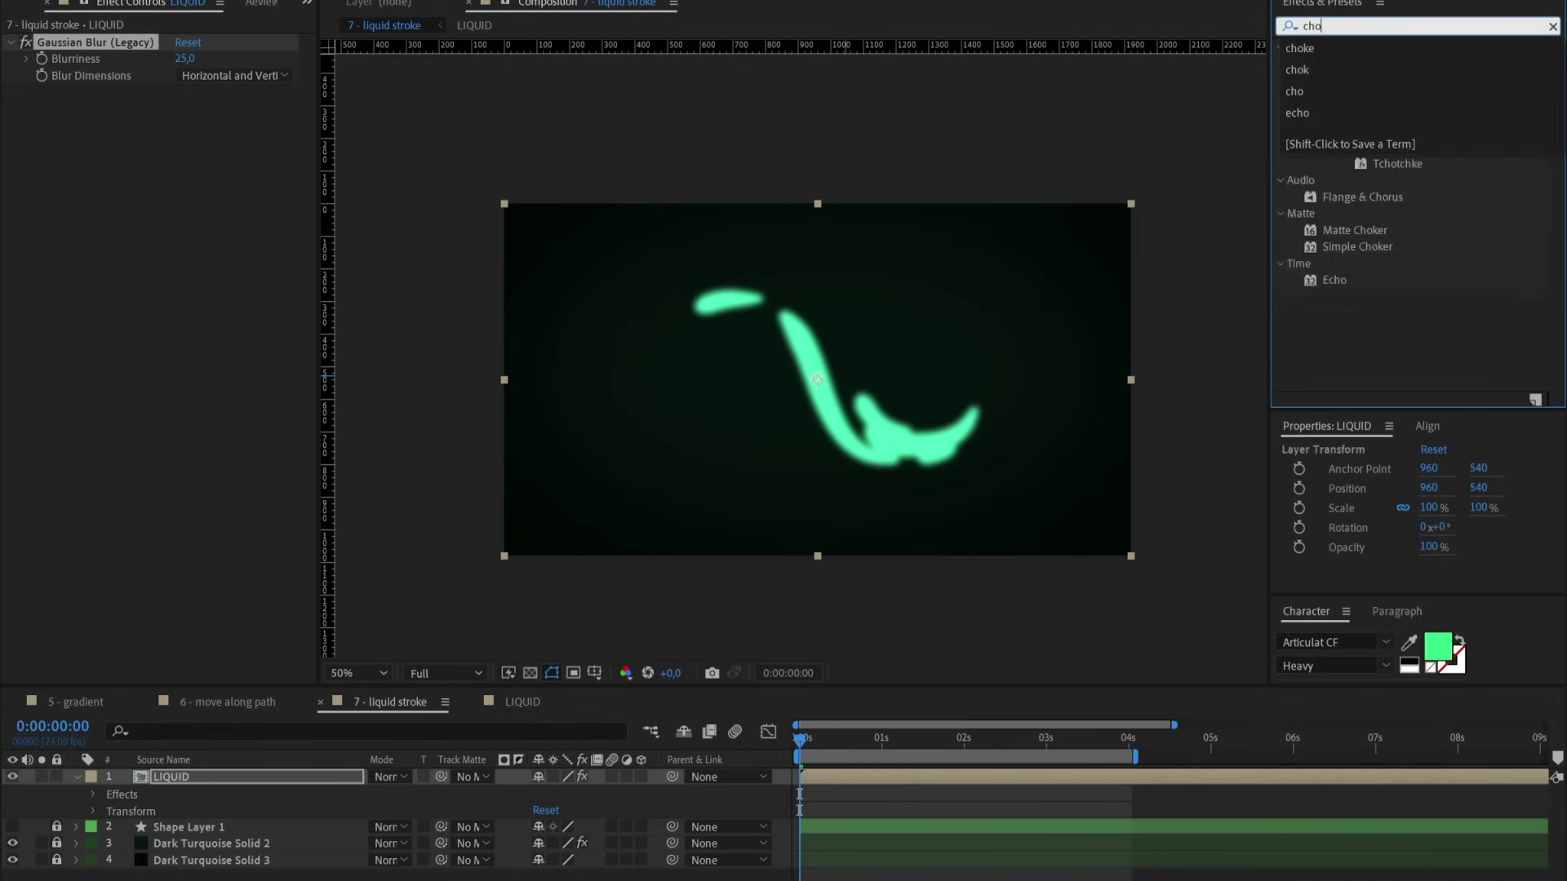
click(1370, 81)
drag(909, 700, 874, 779)
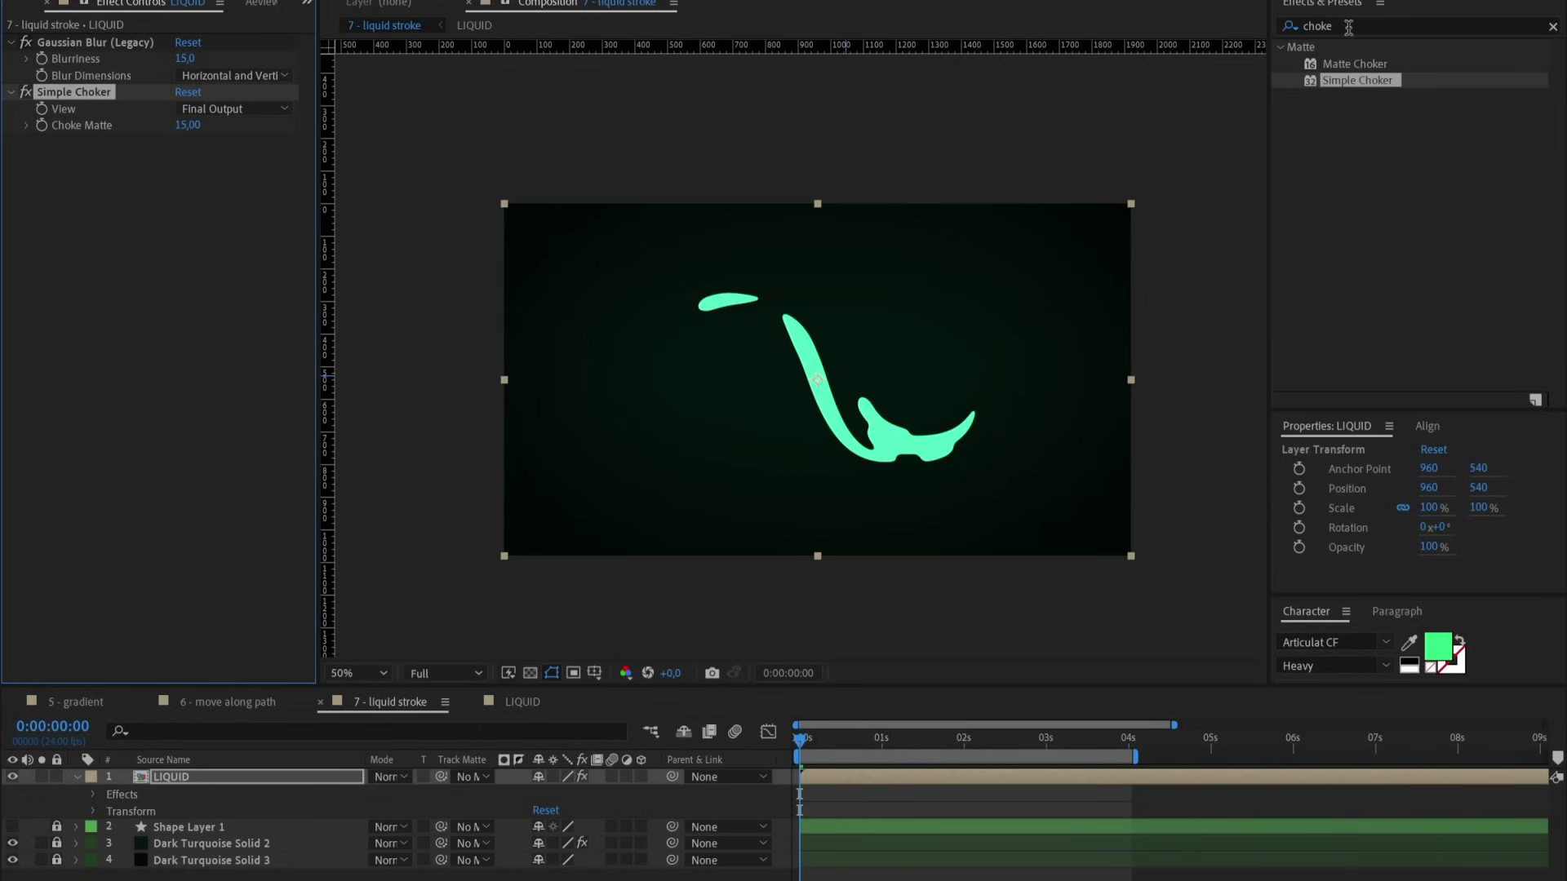
Add Turbulent Displace to the LIQUID layer with Amount 20 and Size 40.
drag(1348, 27, 1213, 43)
text(turb)
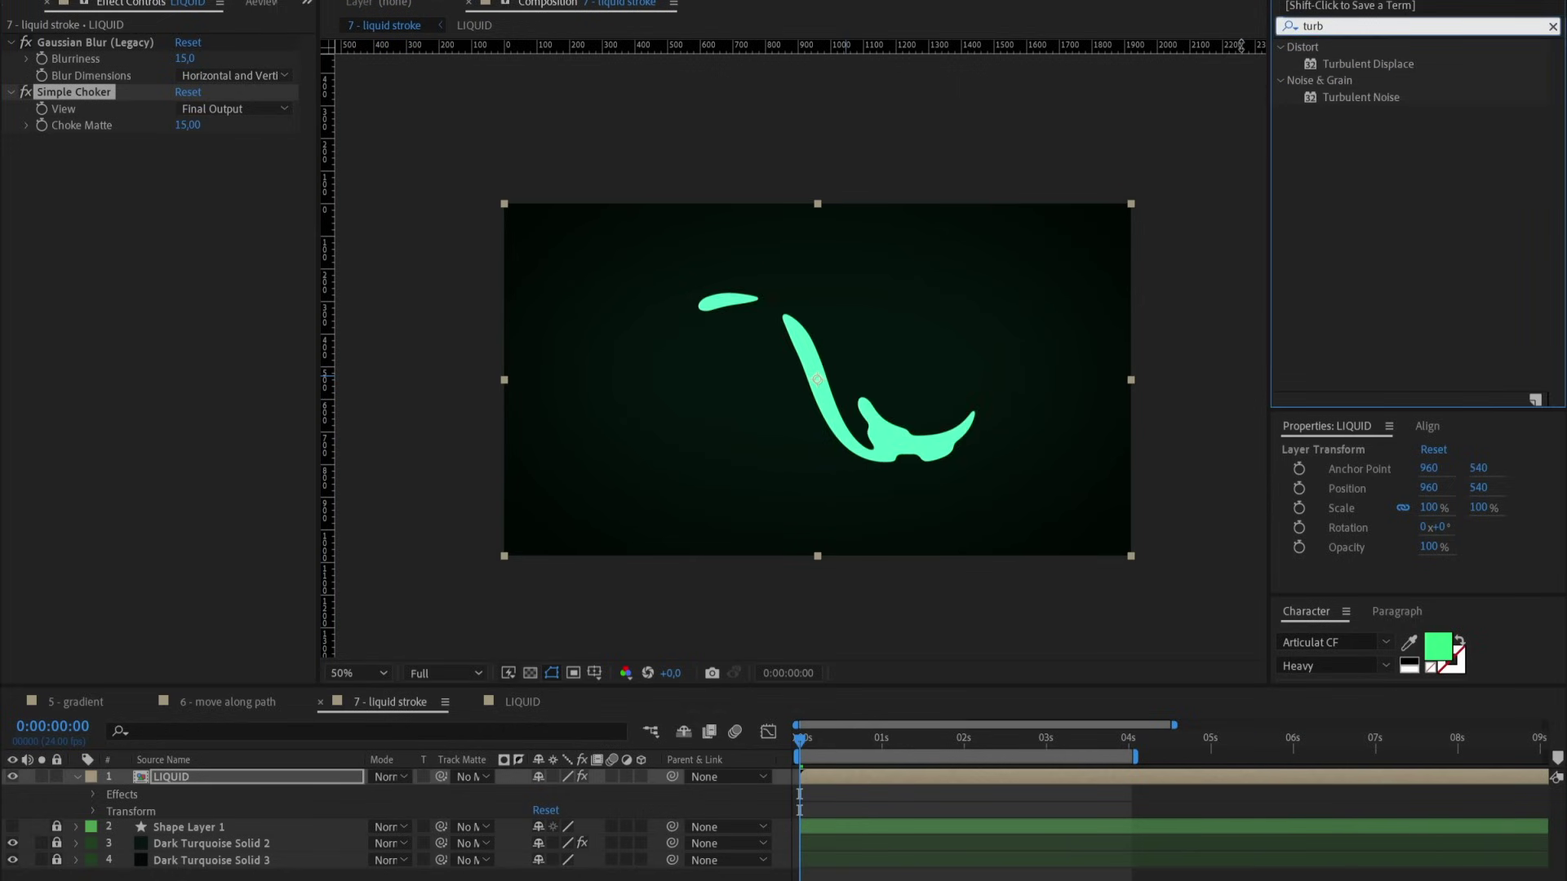
drag(1343, 66, 856, 775)
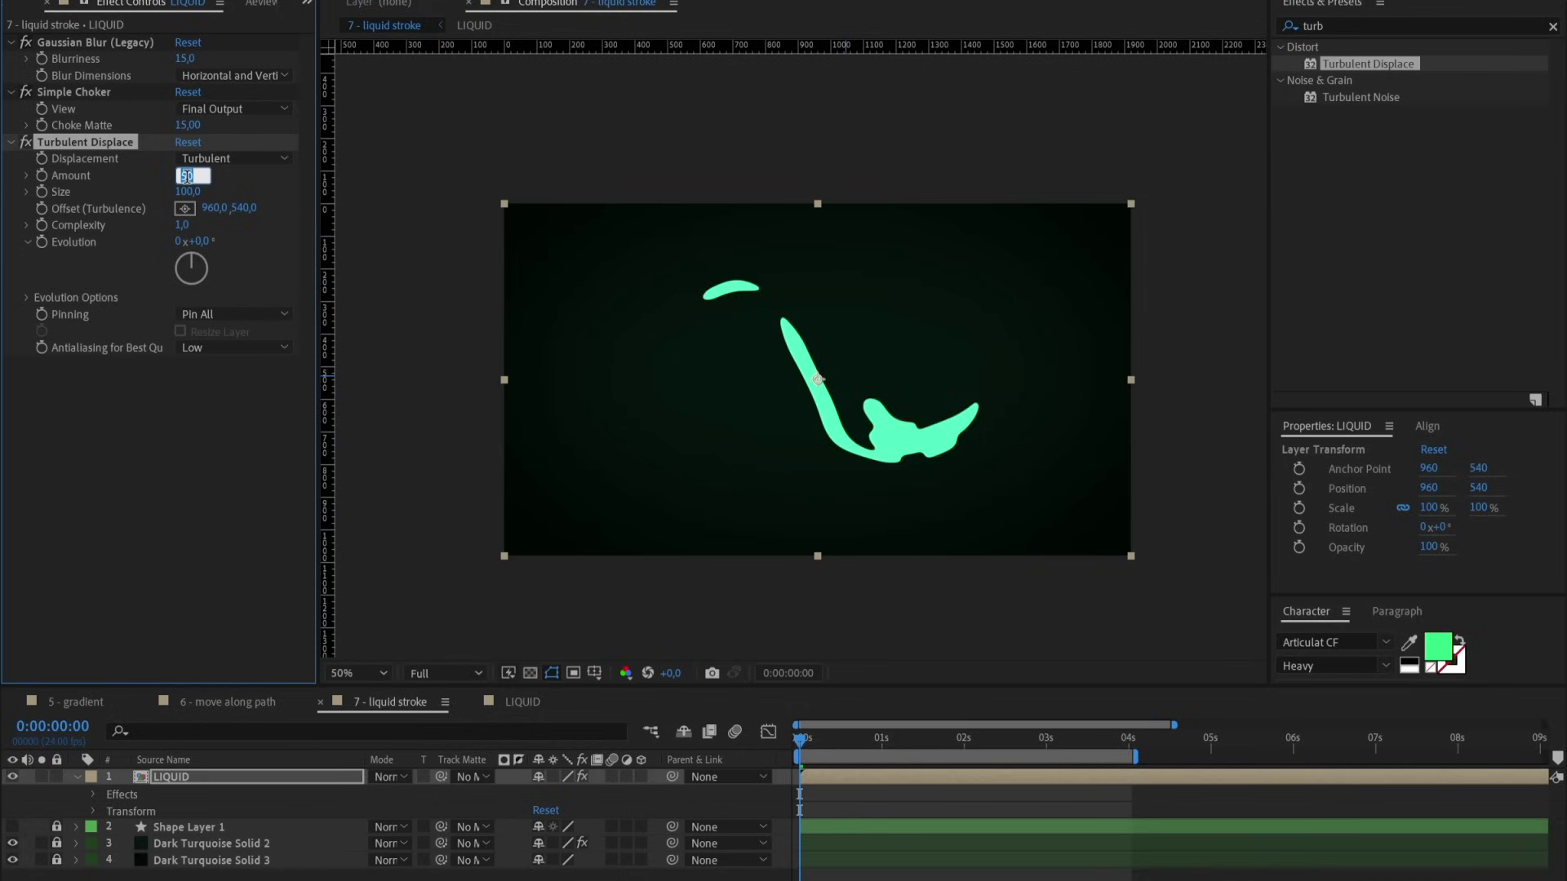
click(187, 177)
text(20)
key(Return)
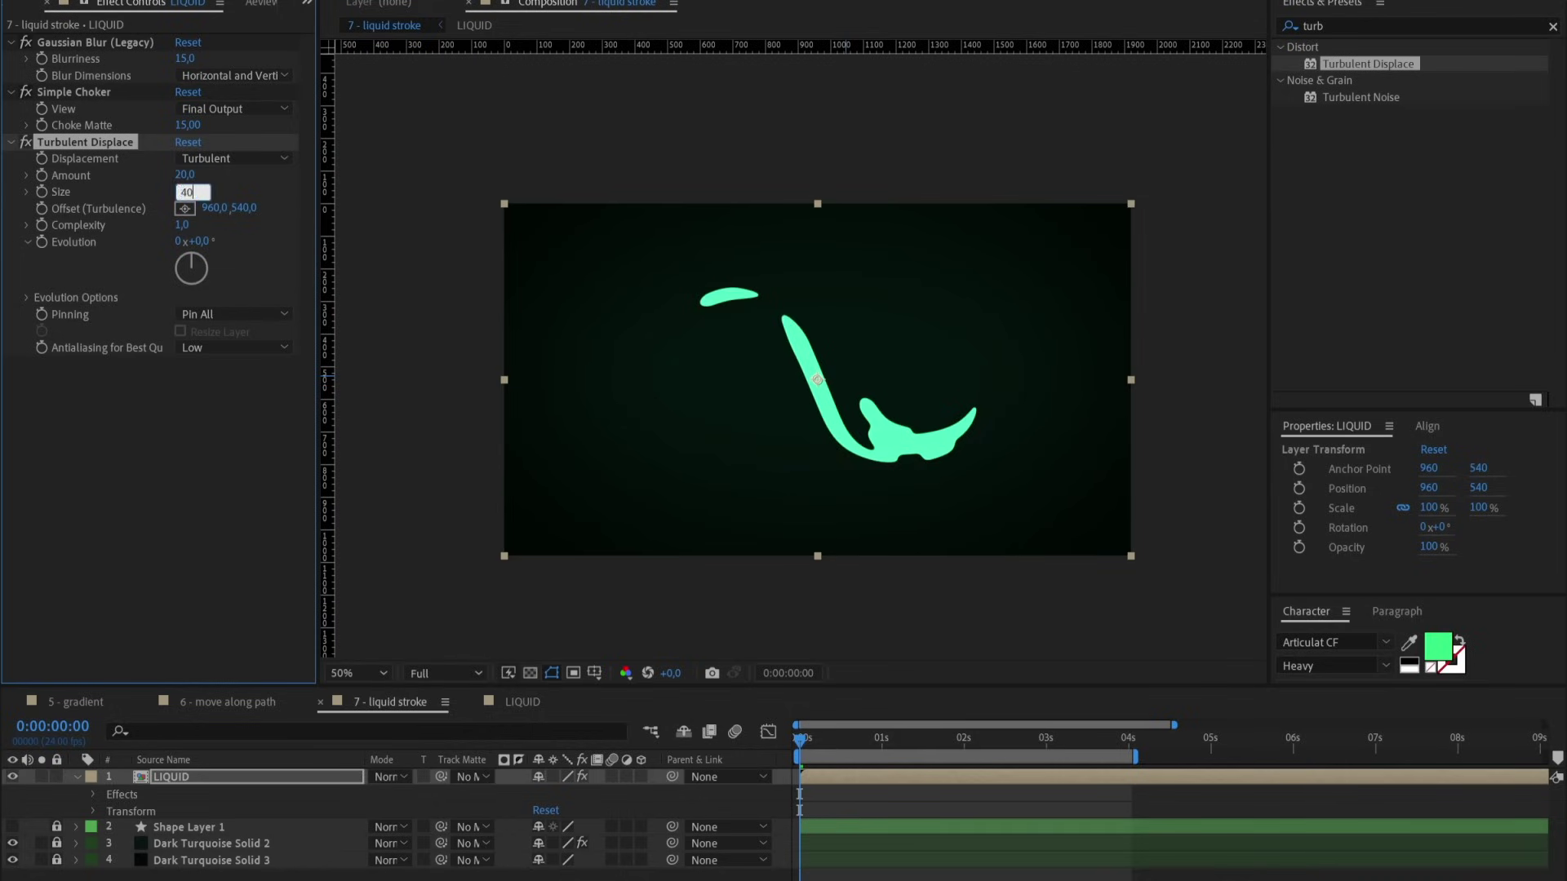
key(period)
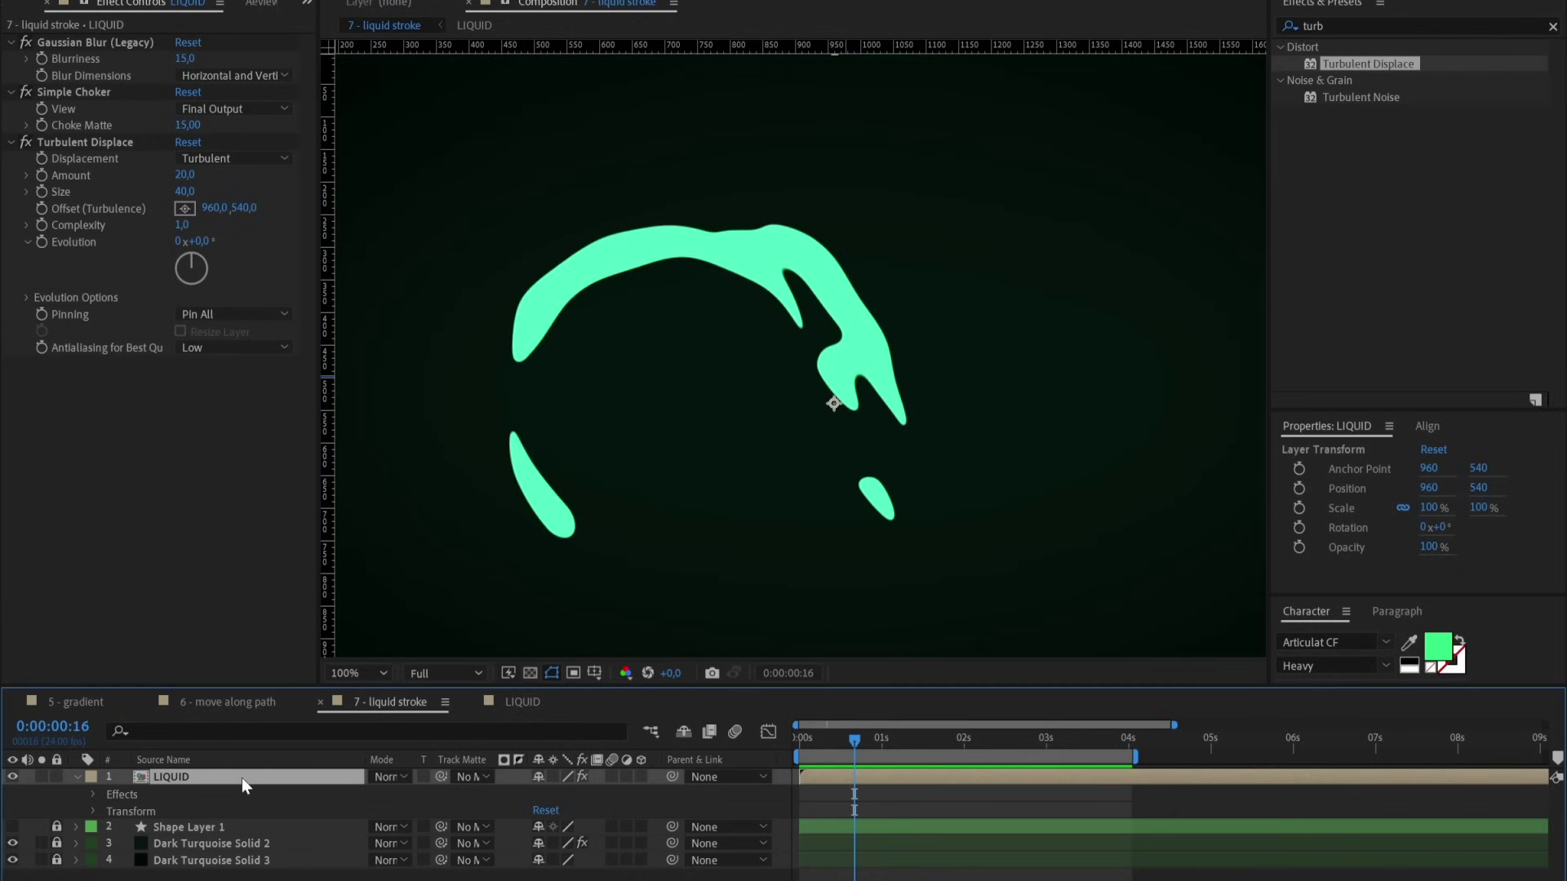
Add a Color Overlay layer style to the LIQUID layer and set its color to a dark green.
right_click(242, 777)
mouse_move(391, 445)
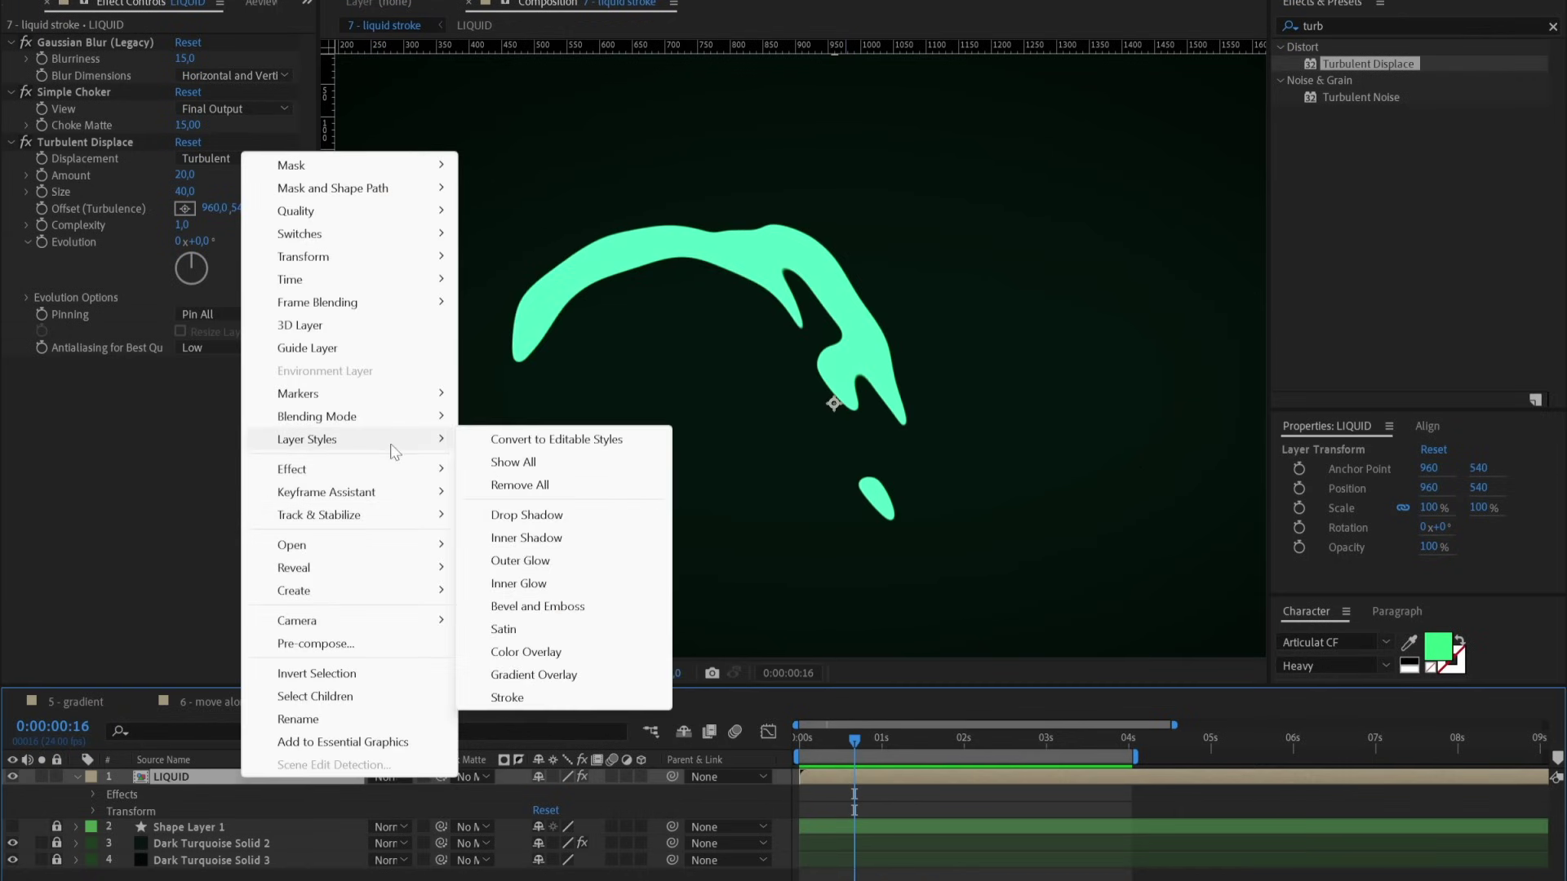
click(527, 652)
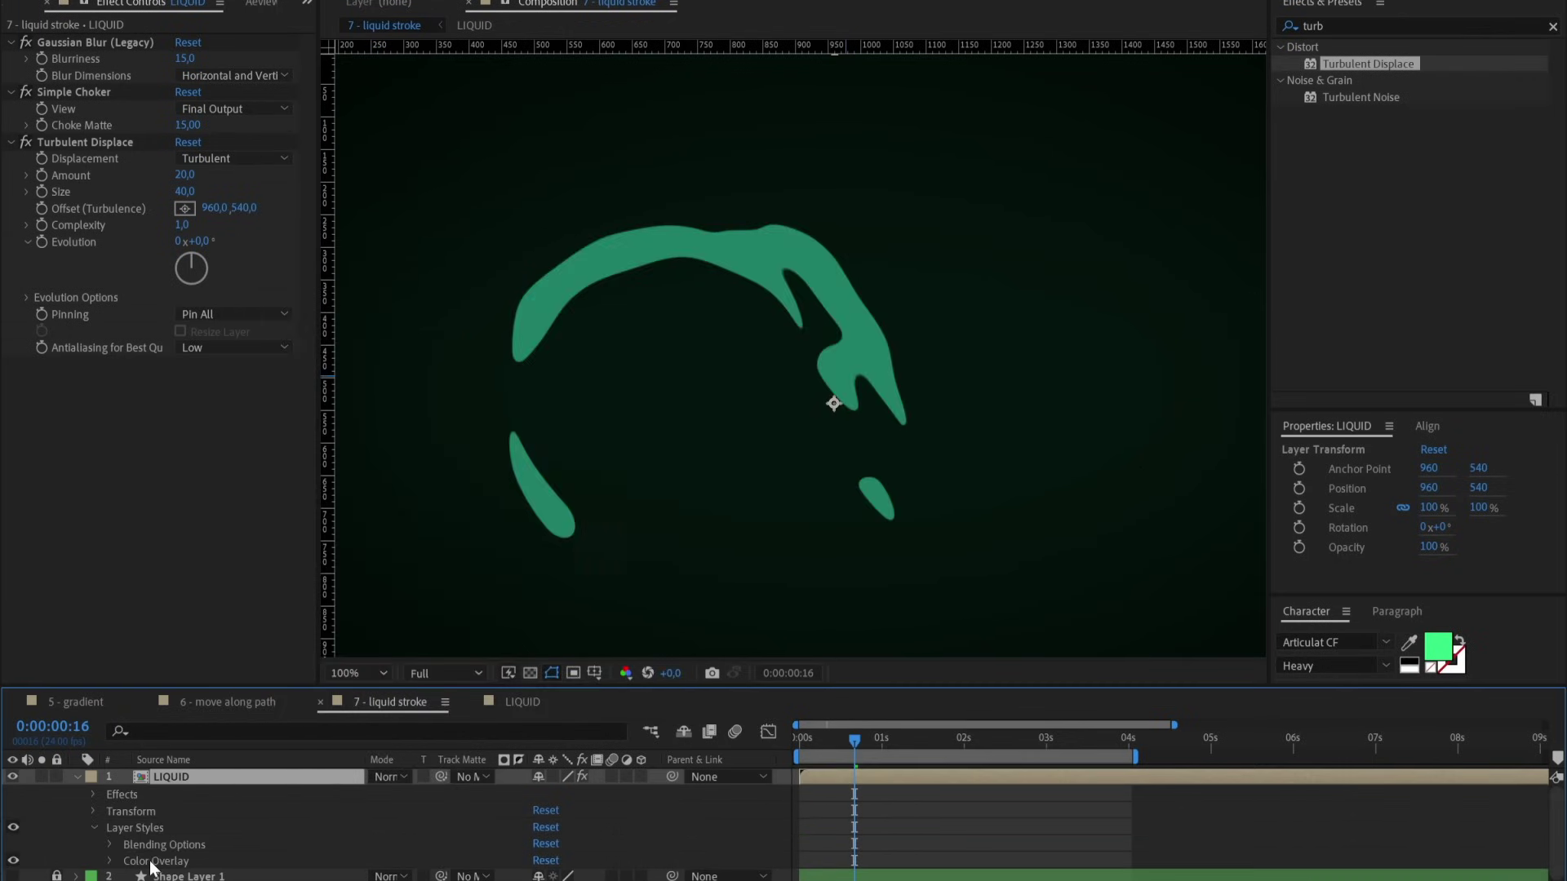
click(109, 861)
scroll(475, 870, down, 1)
click(555, 871)
click(315, 402)
click(531, 262)
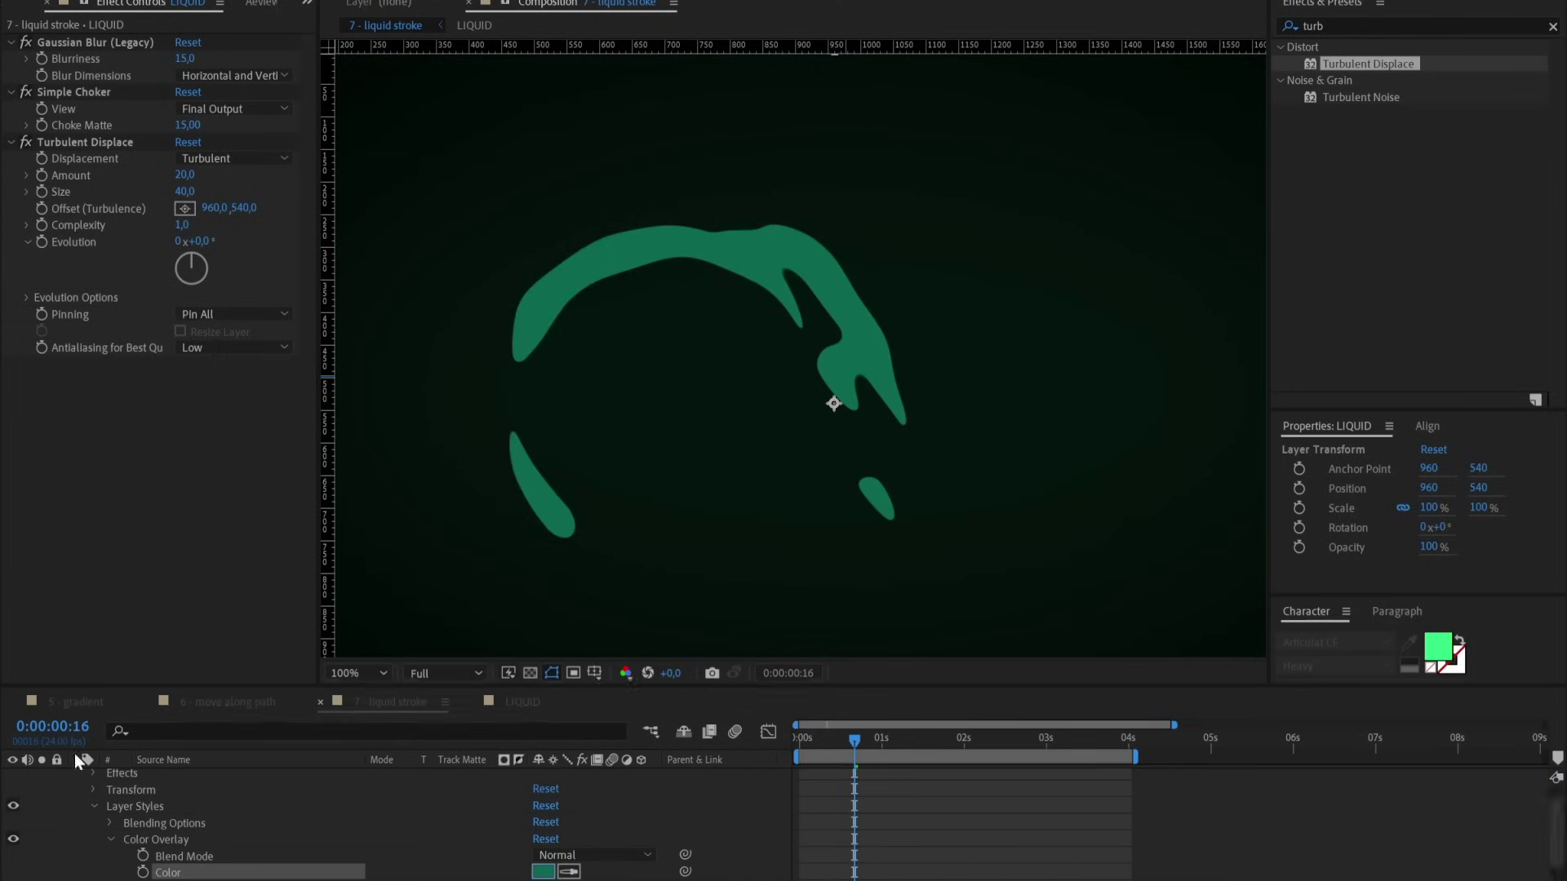
Add an Inner Glow layer style to the LIQUID layer.
click(93, 808)
right_click(160, 785)
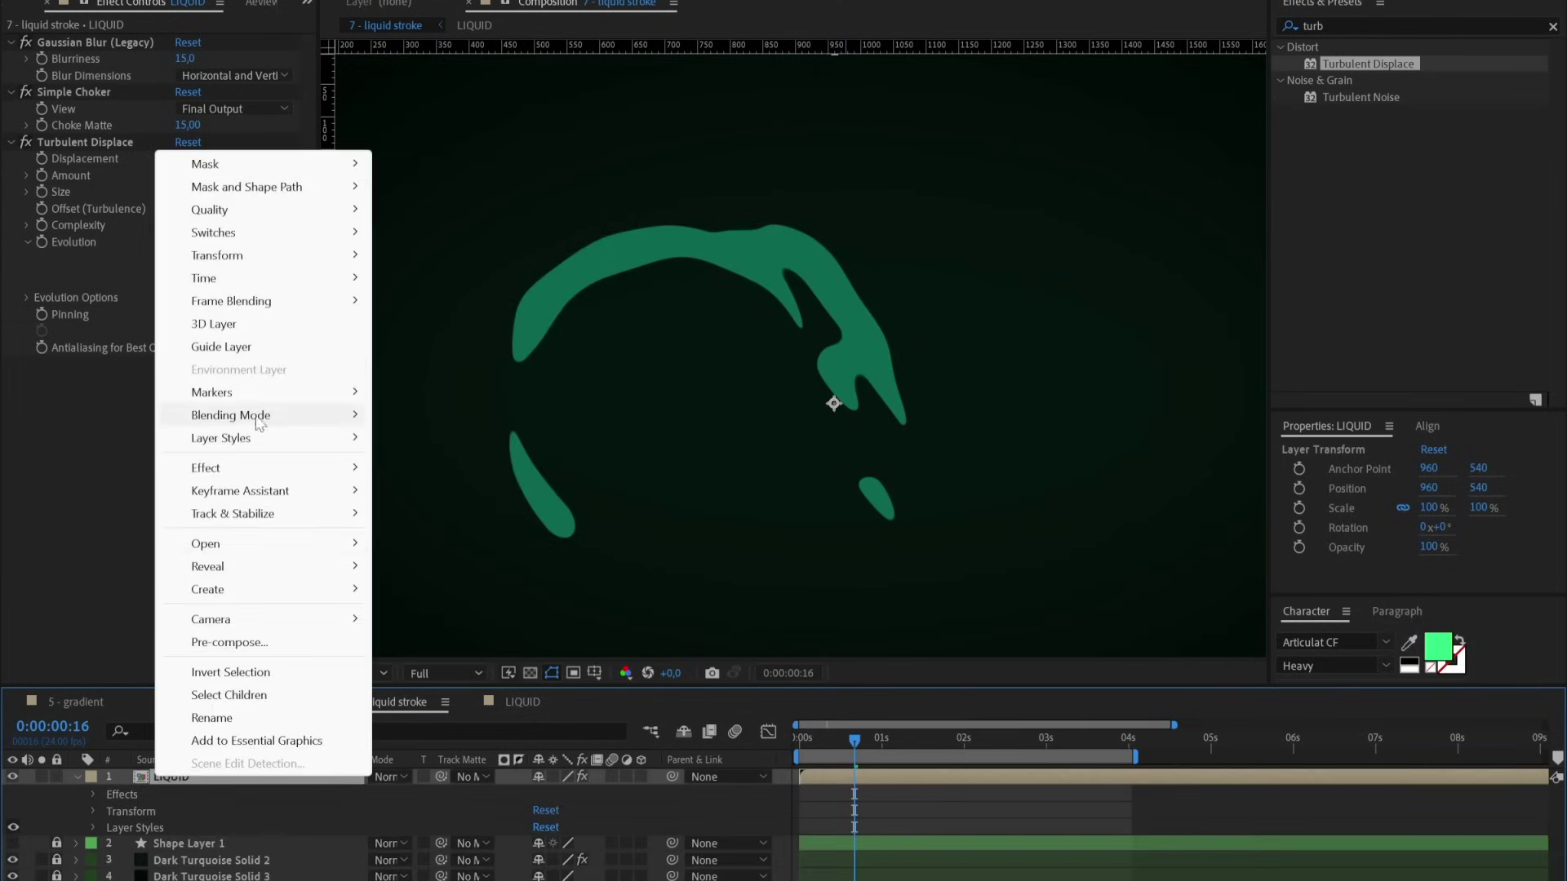
mouse_move(258, 439)
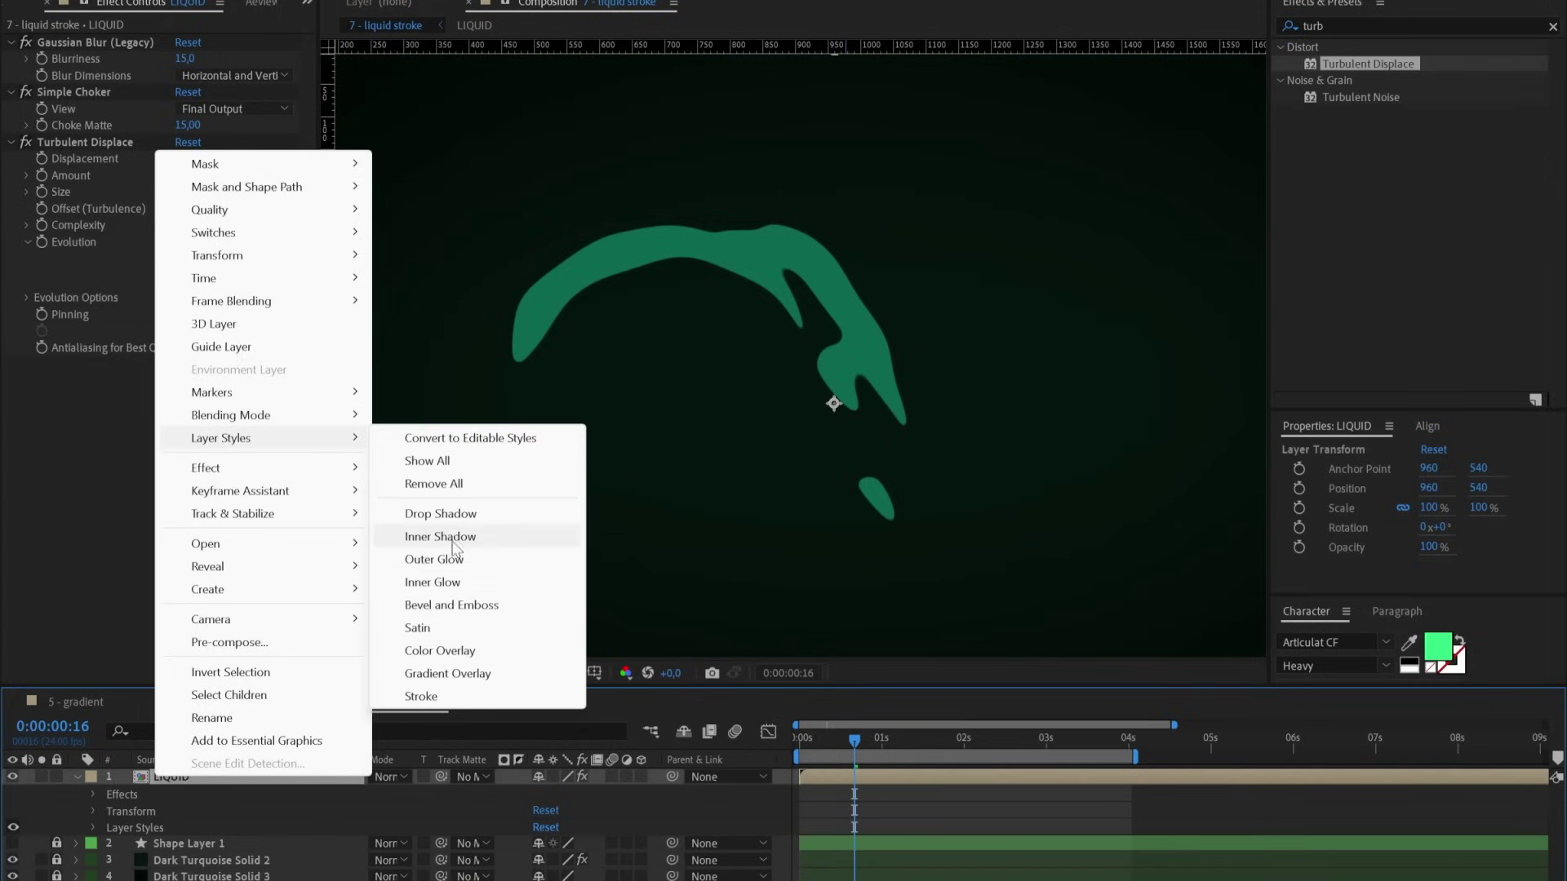
click(452, 581)
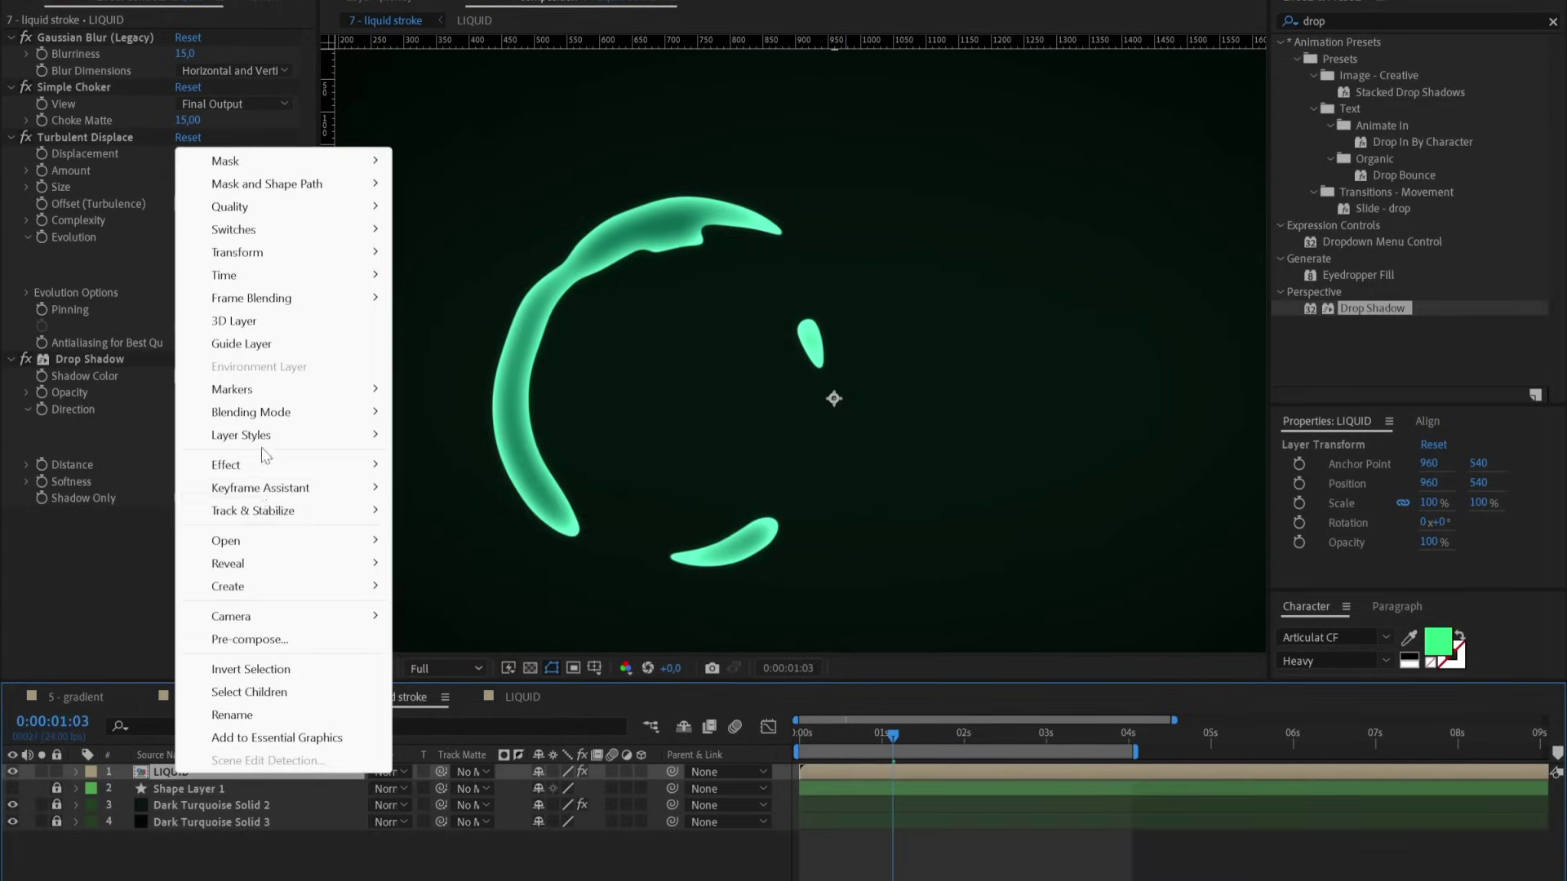
Add a Bevel and Emboss layer style to LIQUID and set its Shadow Color to a dark turquoise green.
mouse_move(269, 433)
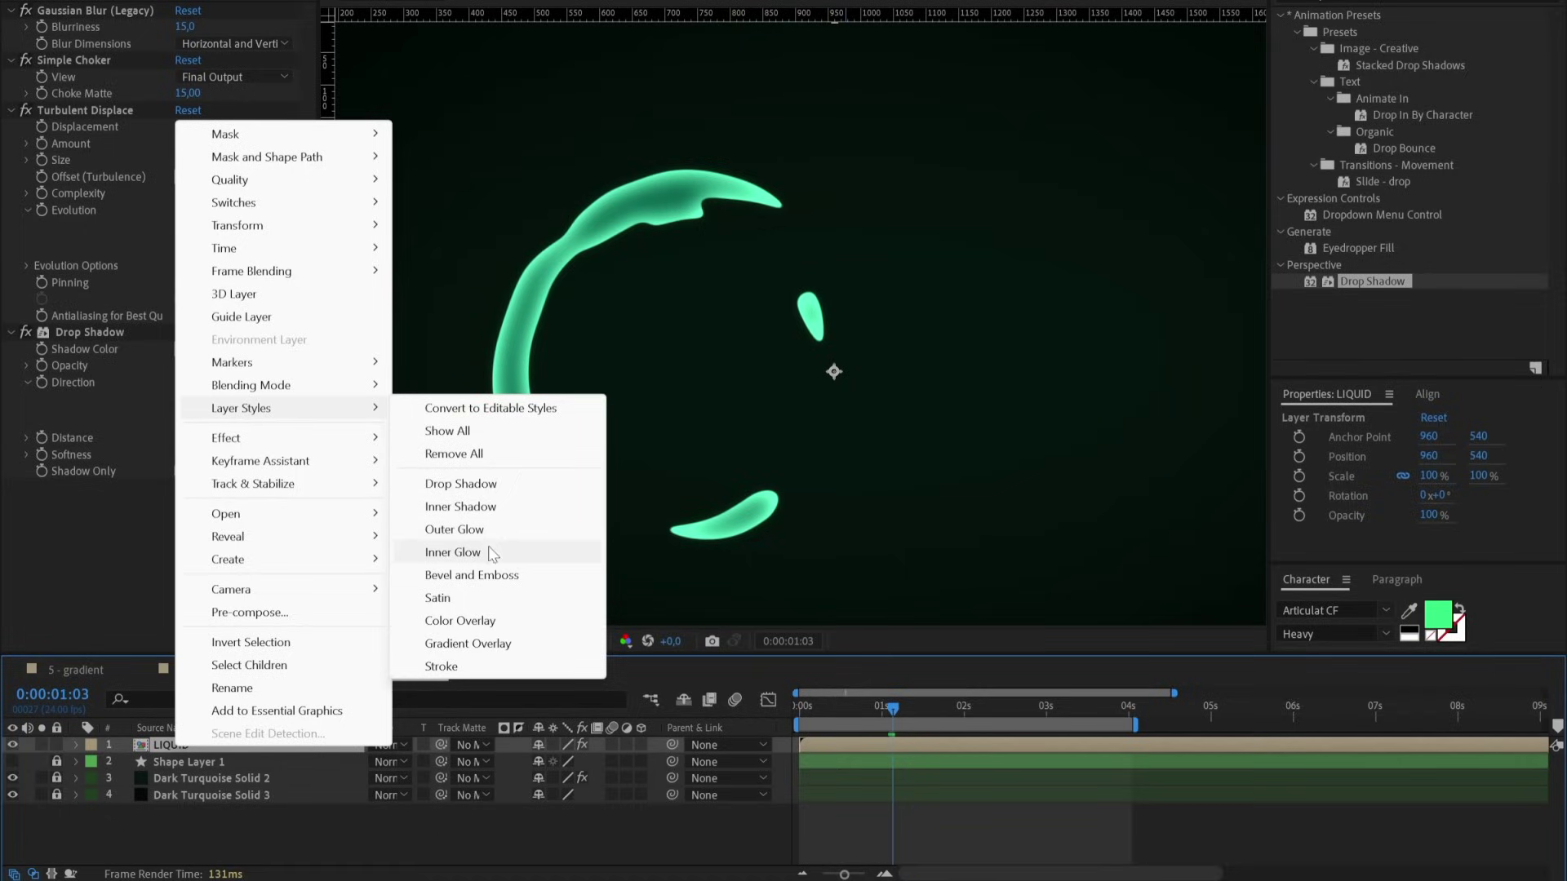
click(484, 575)
scroll(572, 424, up, 1)
drag(629, 329, 718, 221)
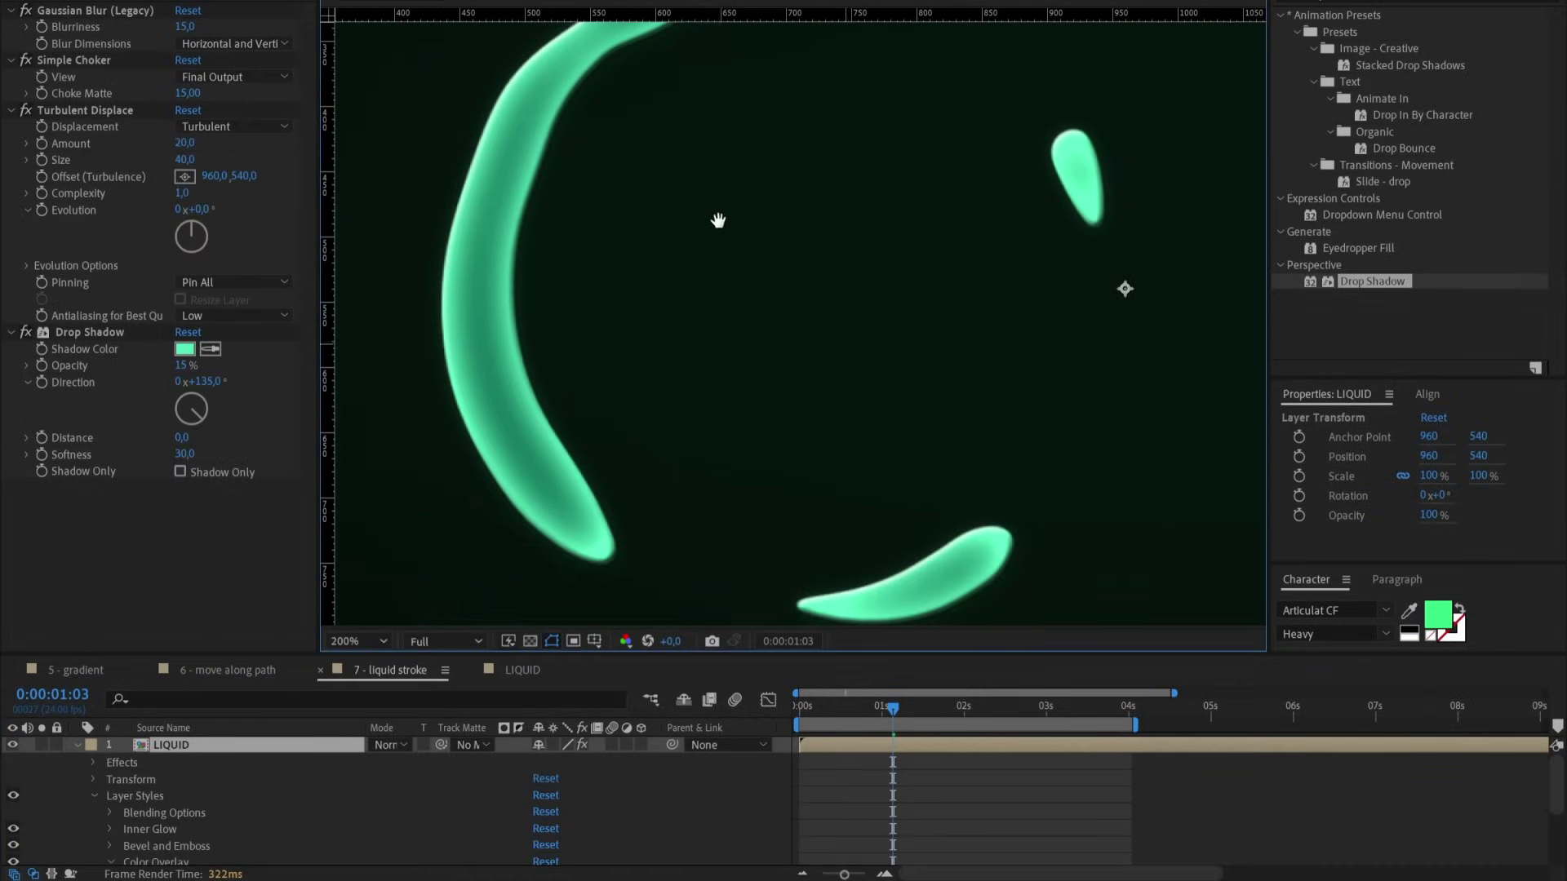
click(109, 846)
scroll(247, 814, down, 4)
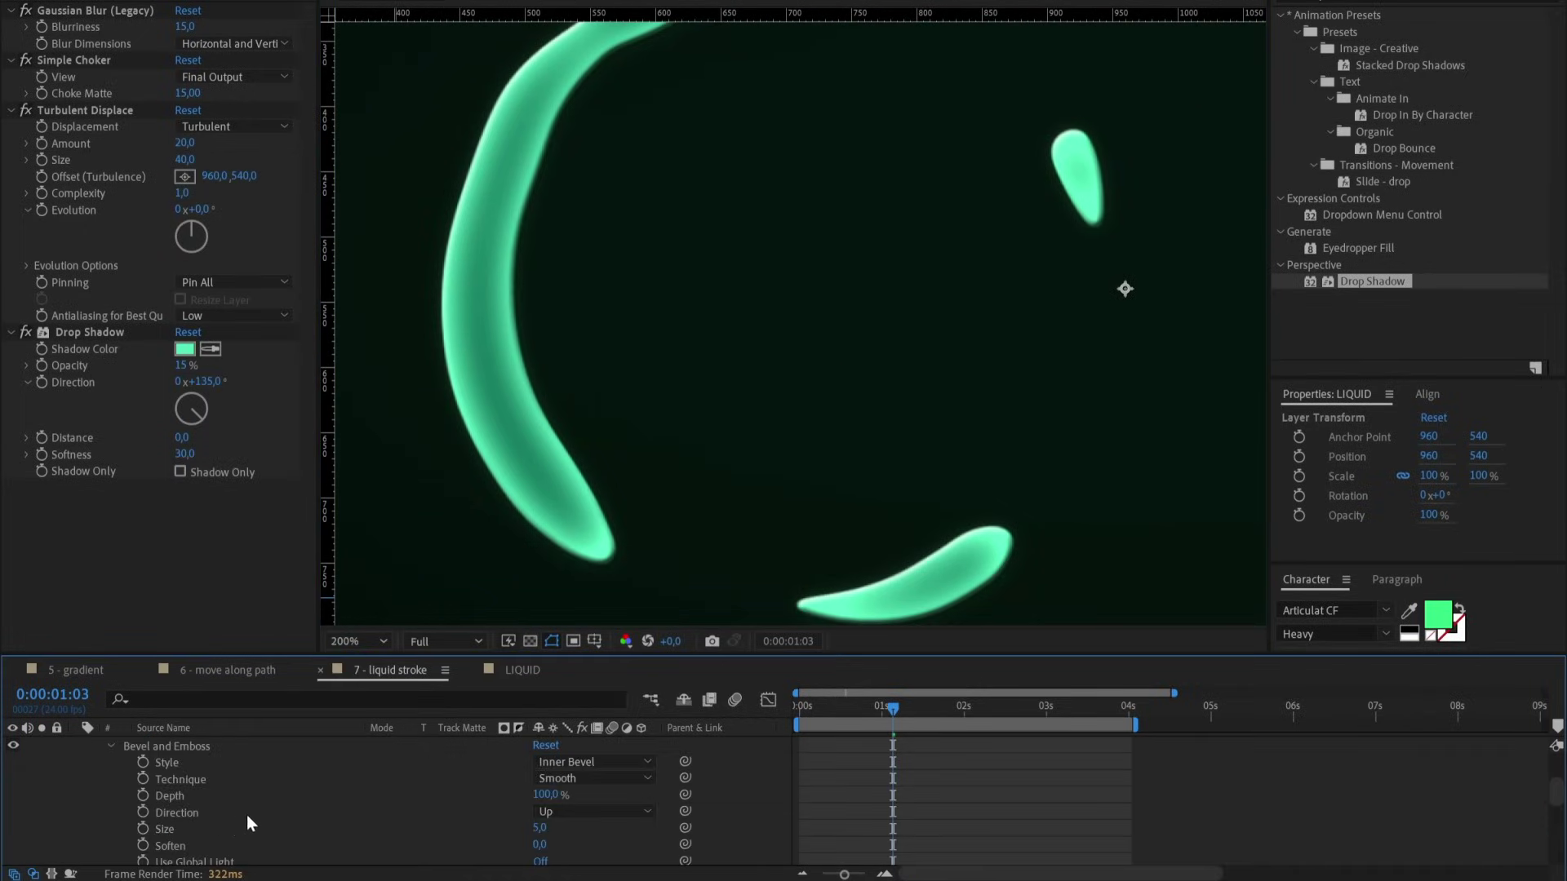
click(548, 489)
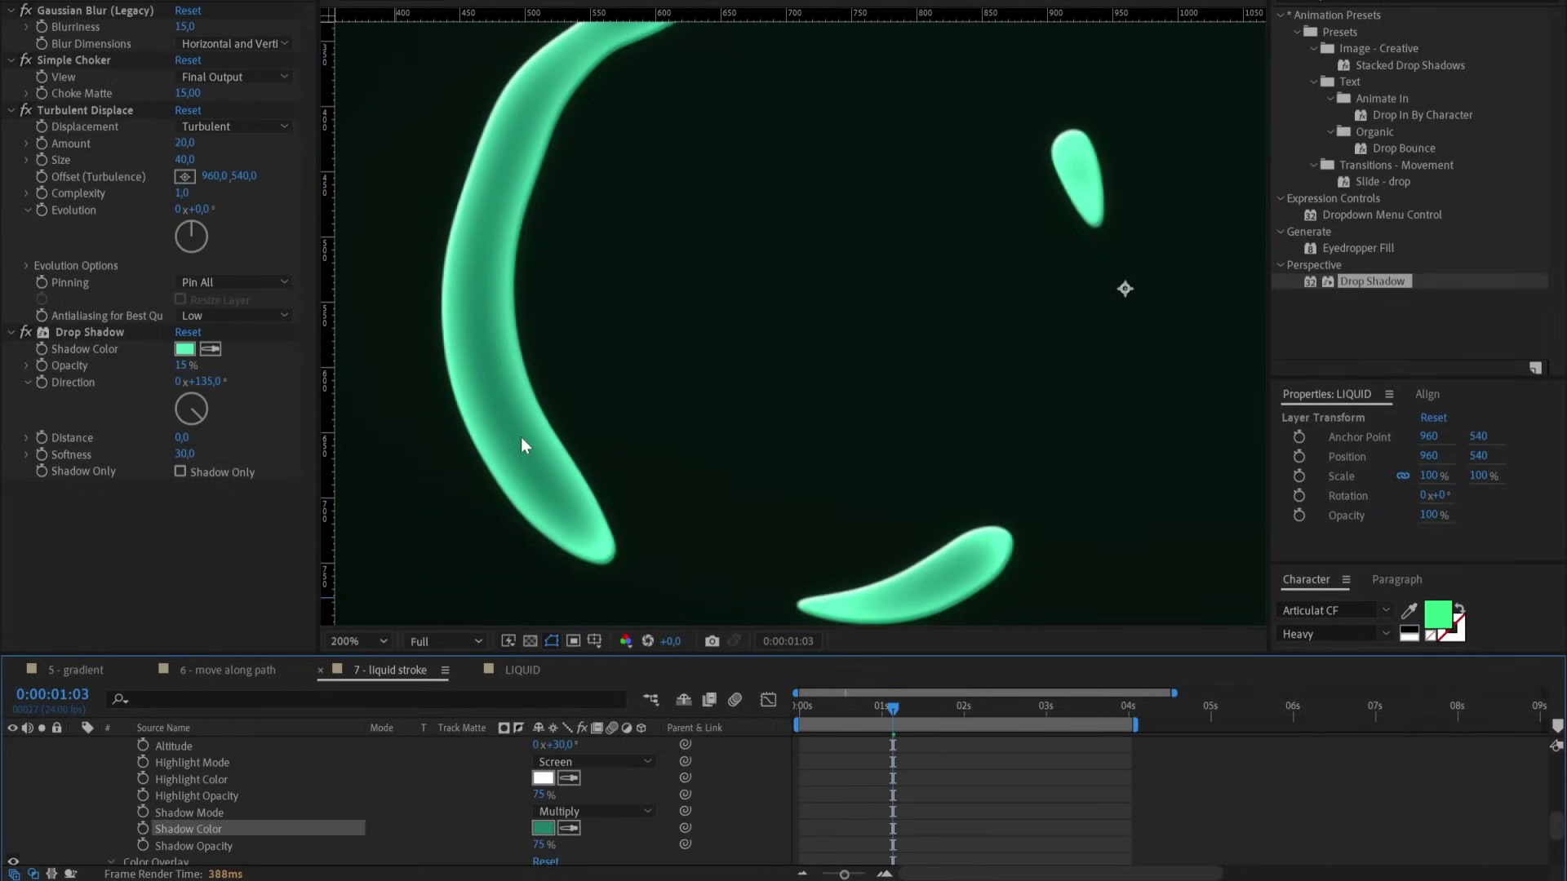
key(comma)
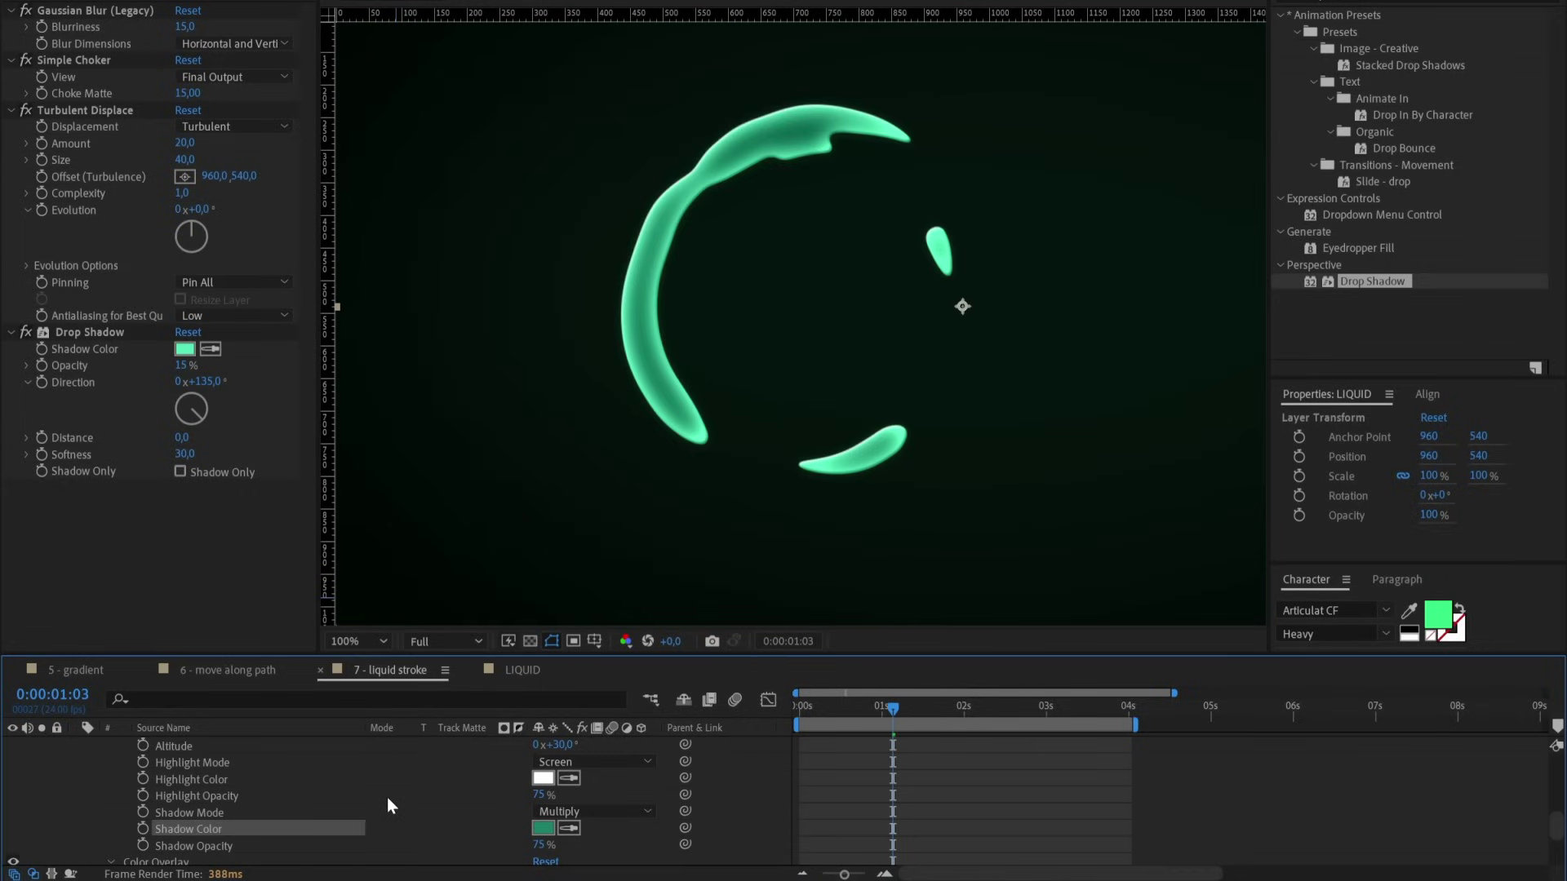
Adjust the light direction settings of the LIQUID layer's Bevel and Emboss style.
scroll(387, 797, down, 3)
scroll(387, 796, up, 5)
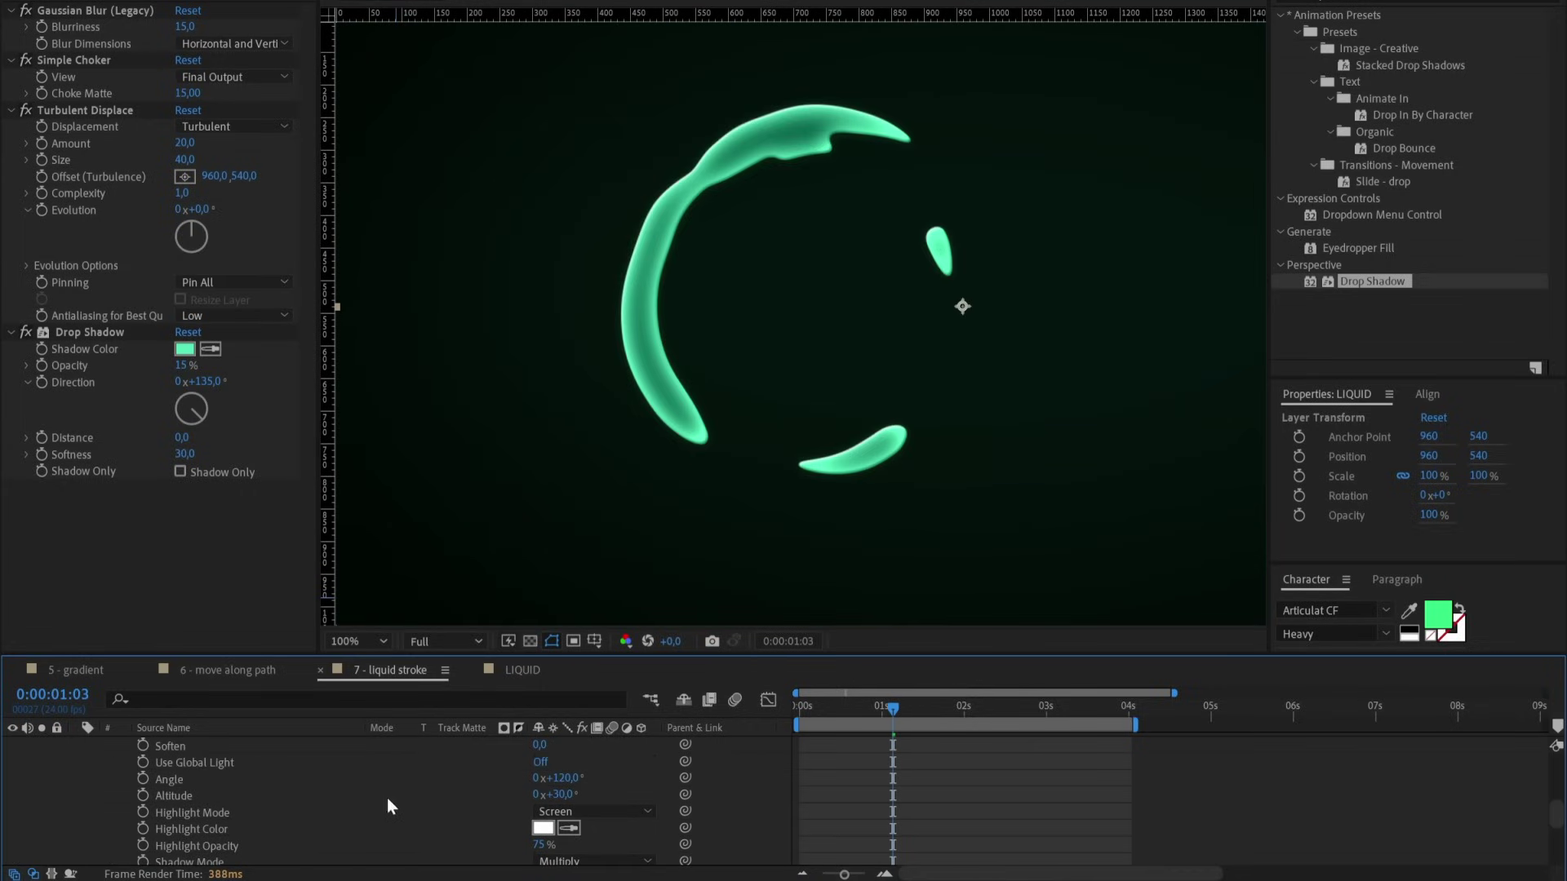
click(252, 793)
key(period)
mouse_move(575, 794)
mouse_down()
mouse_move(592, 794)
mouse_move(556, 778)
mouse_up()
scroll(375, 774, up, 1)
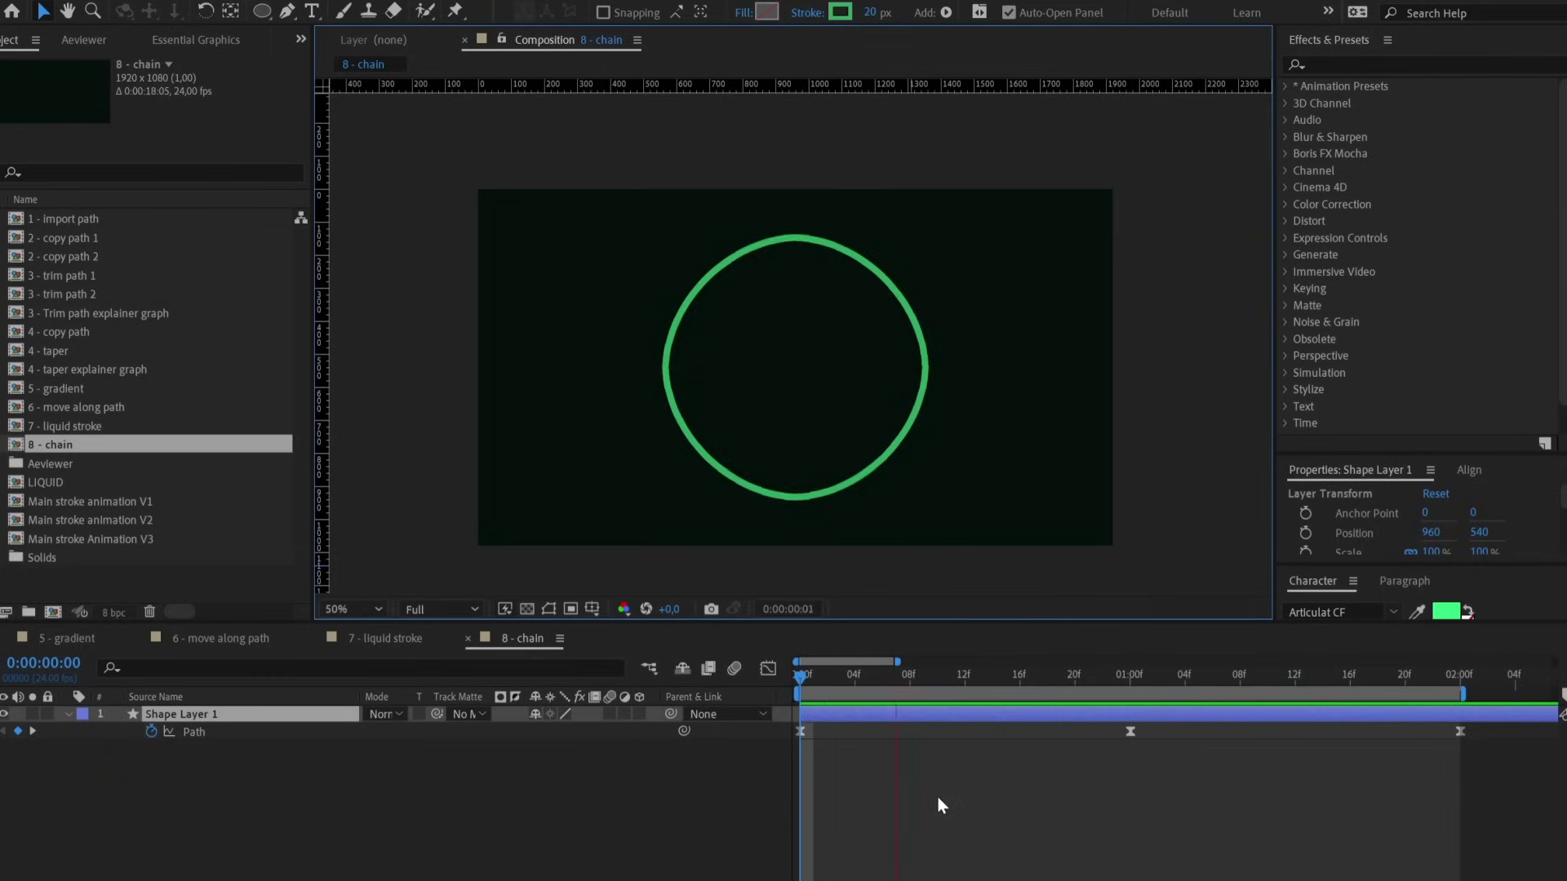
Set the stroke width of the circle on Shape Layer 1 to 40 px in the 8 - chain composition.
drag(827, 685, 799, 685)
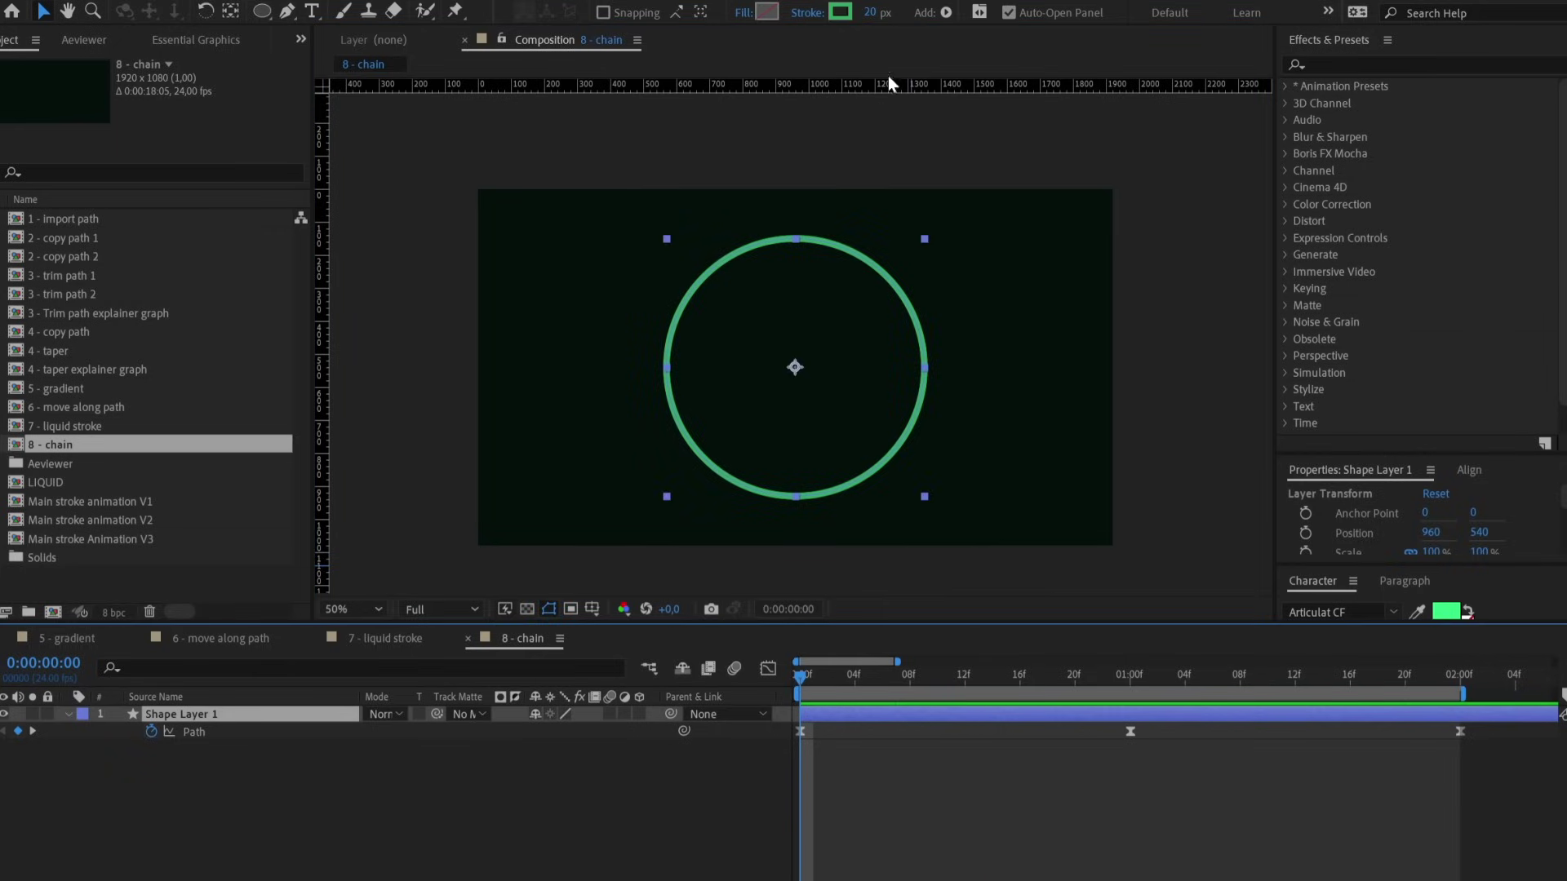
click(877, 13)
text(40)
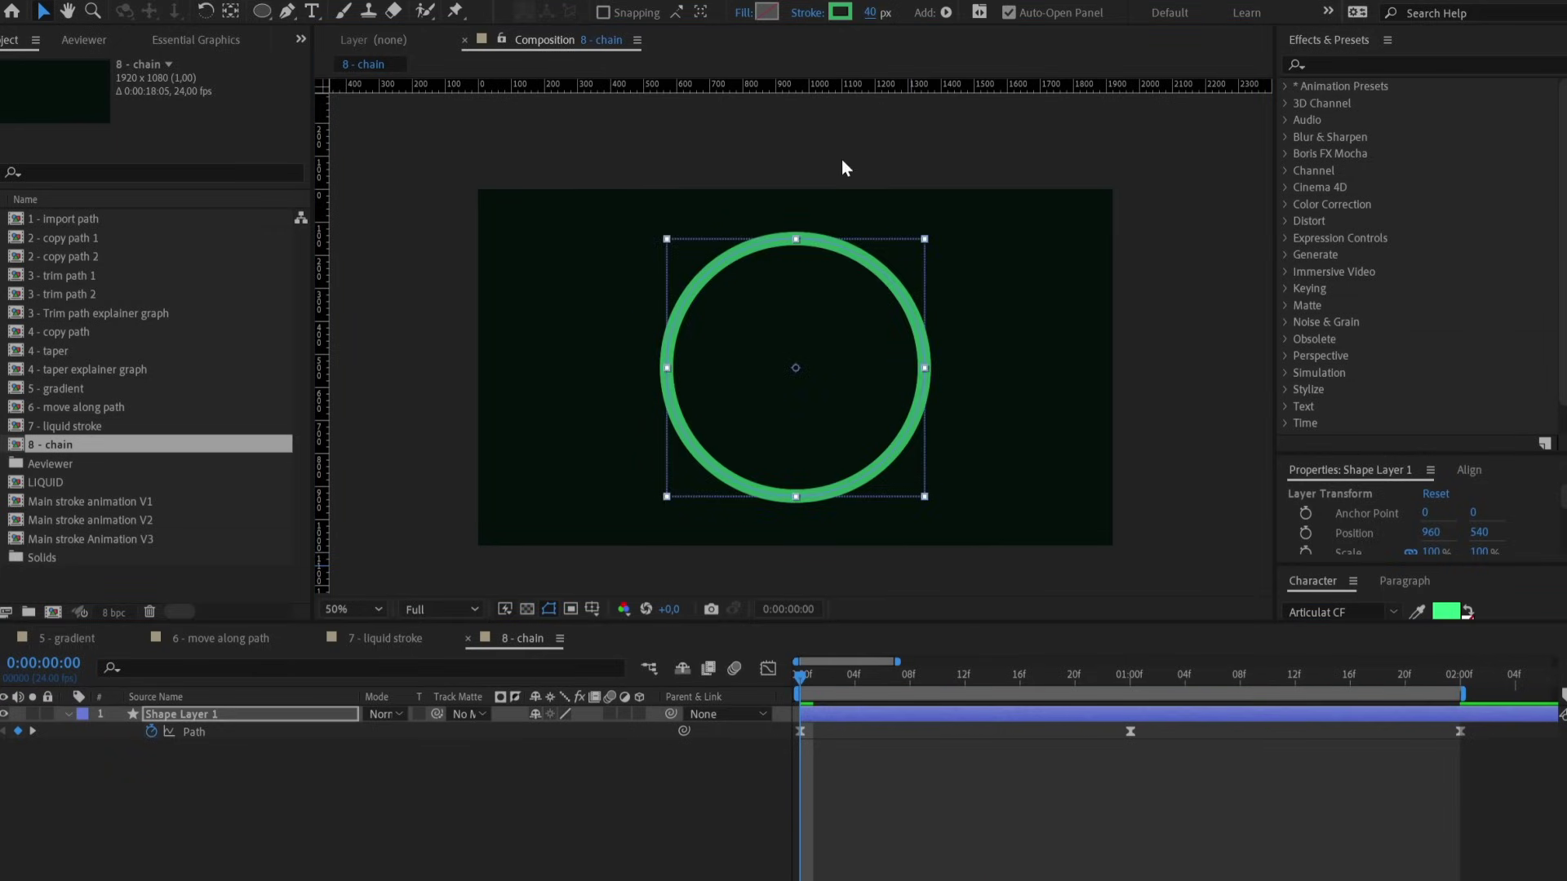
Set the circle's stroke to Round Cap and Round Join.
click(68, 714)
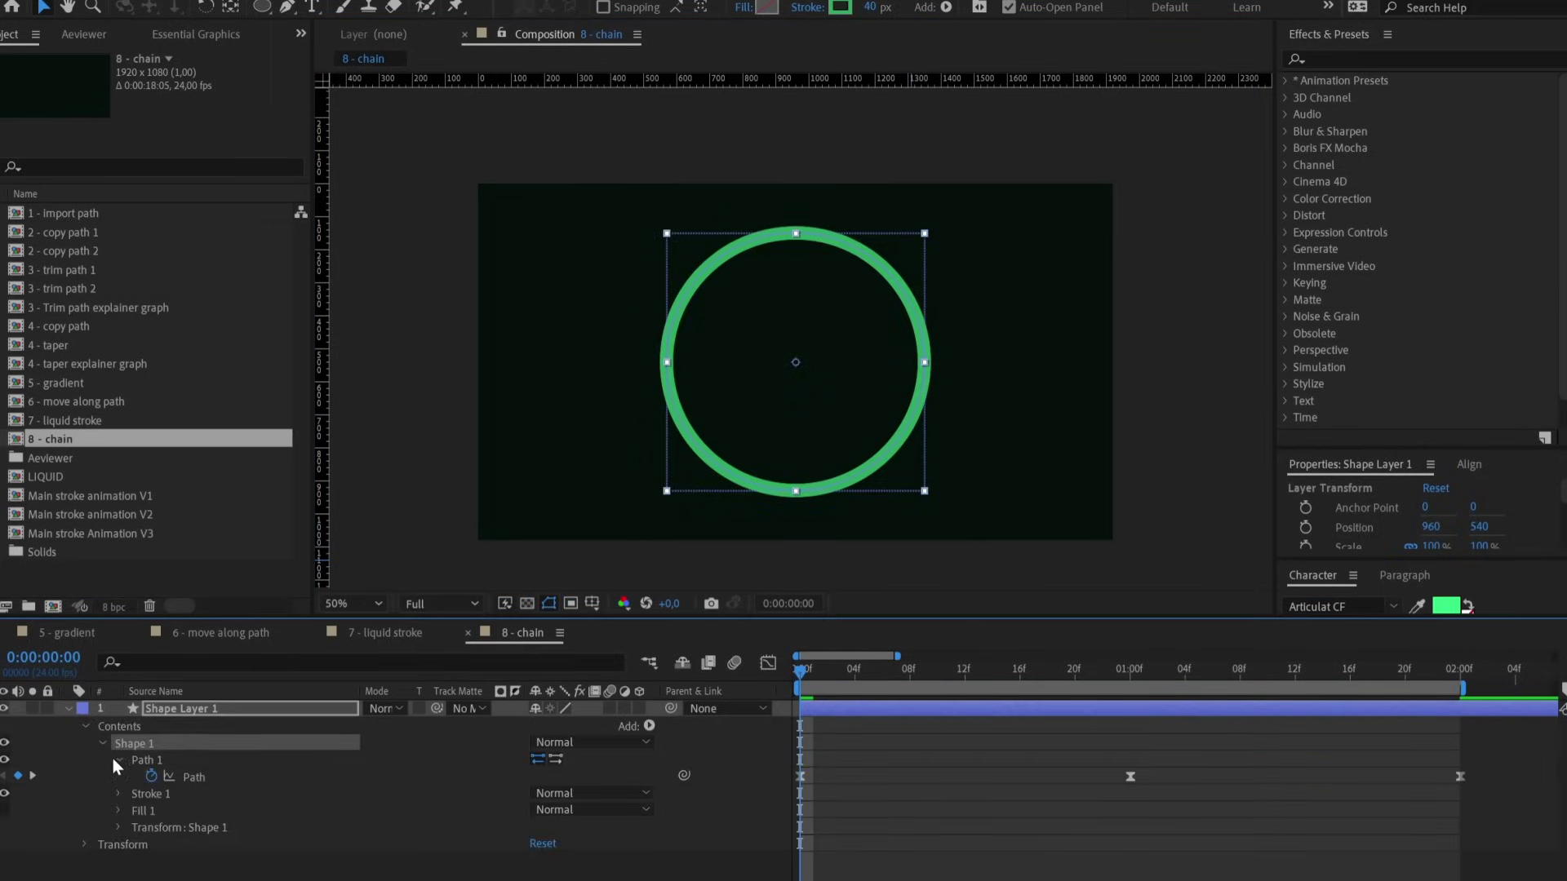
click(118, 735)
click(576, 772)
click(565, 815)
click(558, 789)
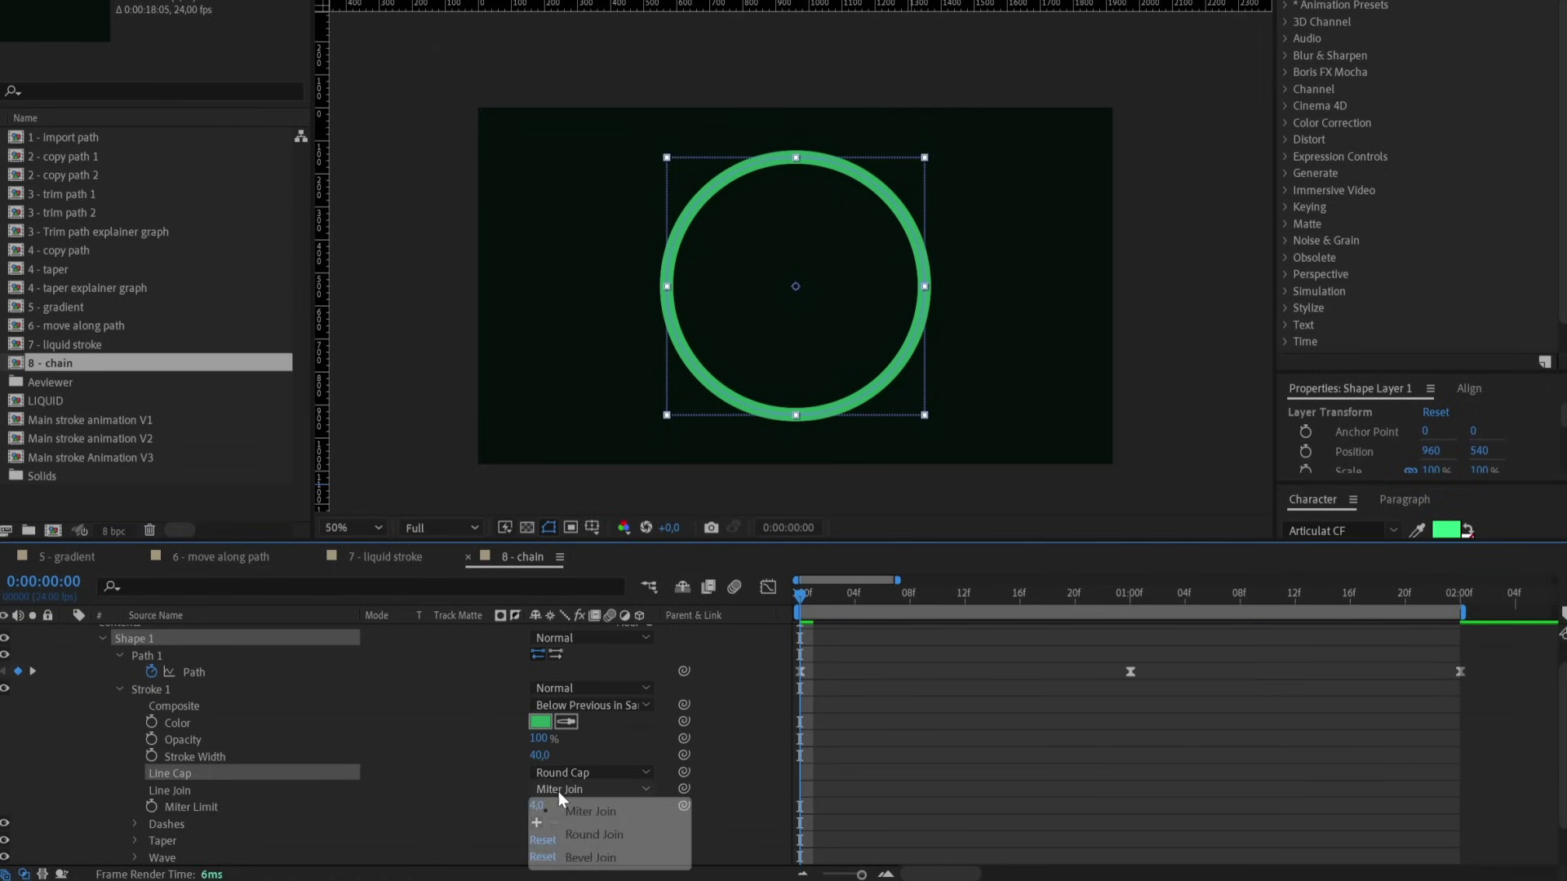
click(568, 834)
Add dashes to the circle's stroke with a Dash length of 102.
scroll(286, 788, down, 1)
click(199, 772)
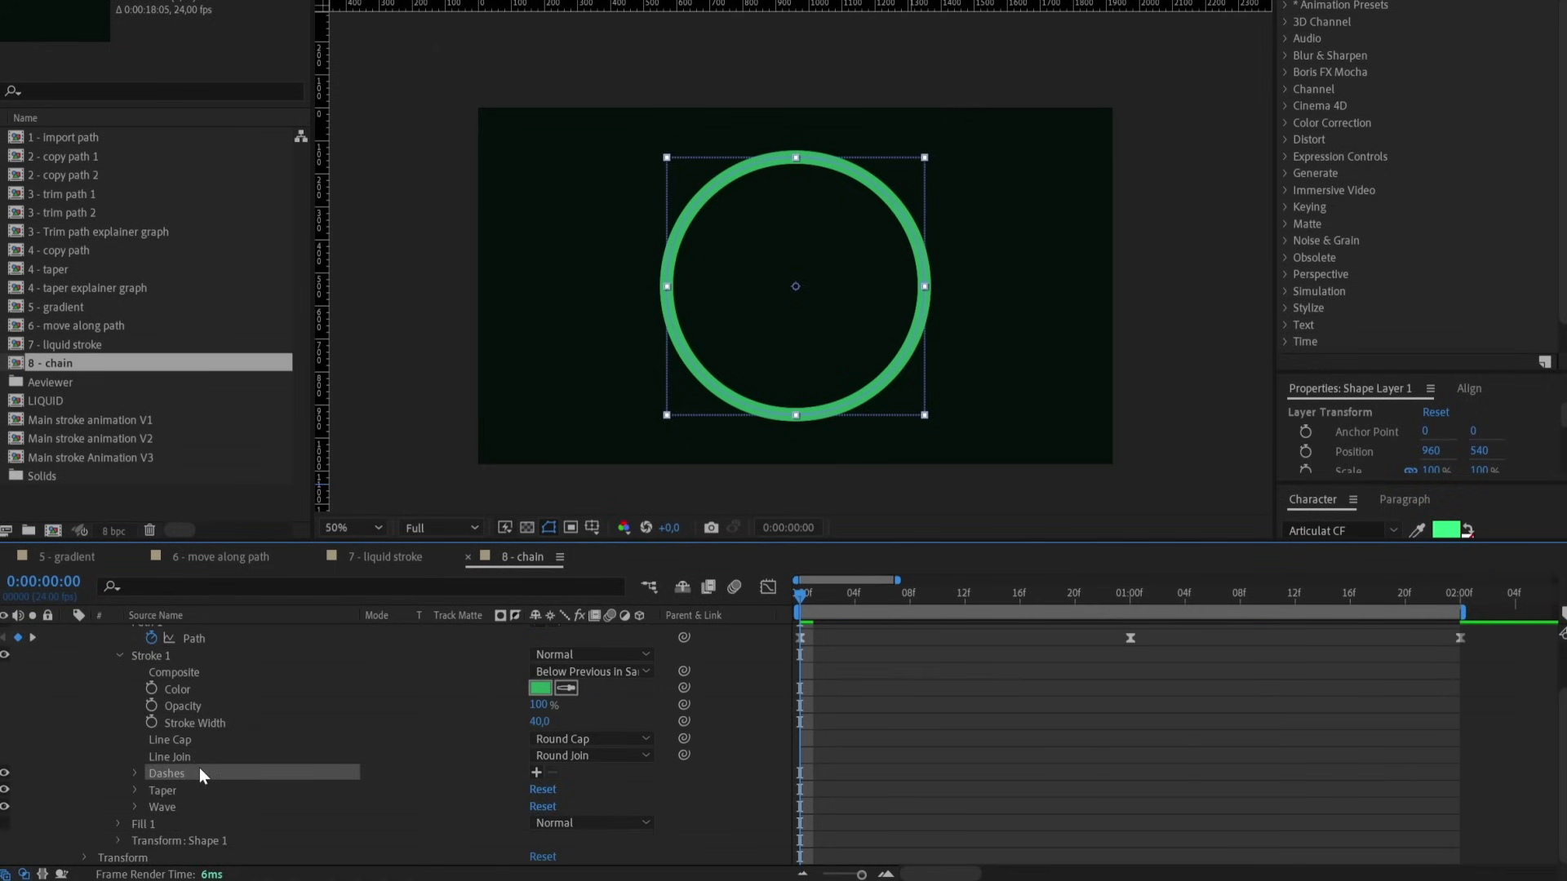
click(536, 772)
mouse_move(541, 791)
mouse_down()
mouse_move(494, 805)
mouse_move(545, 801)
mouse_up()
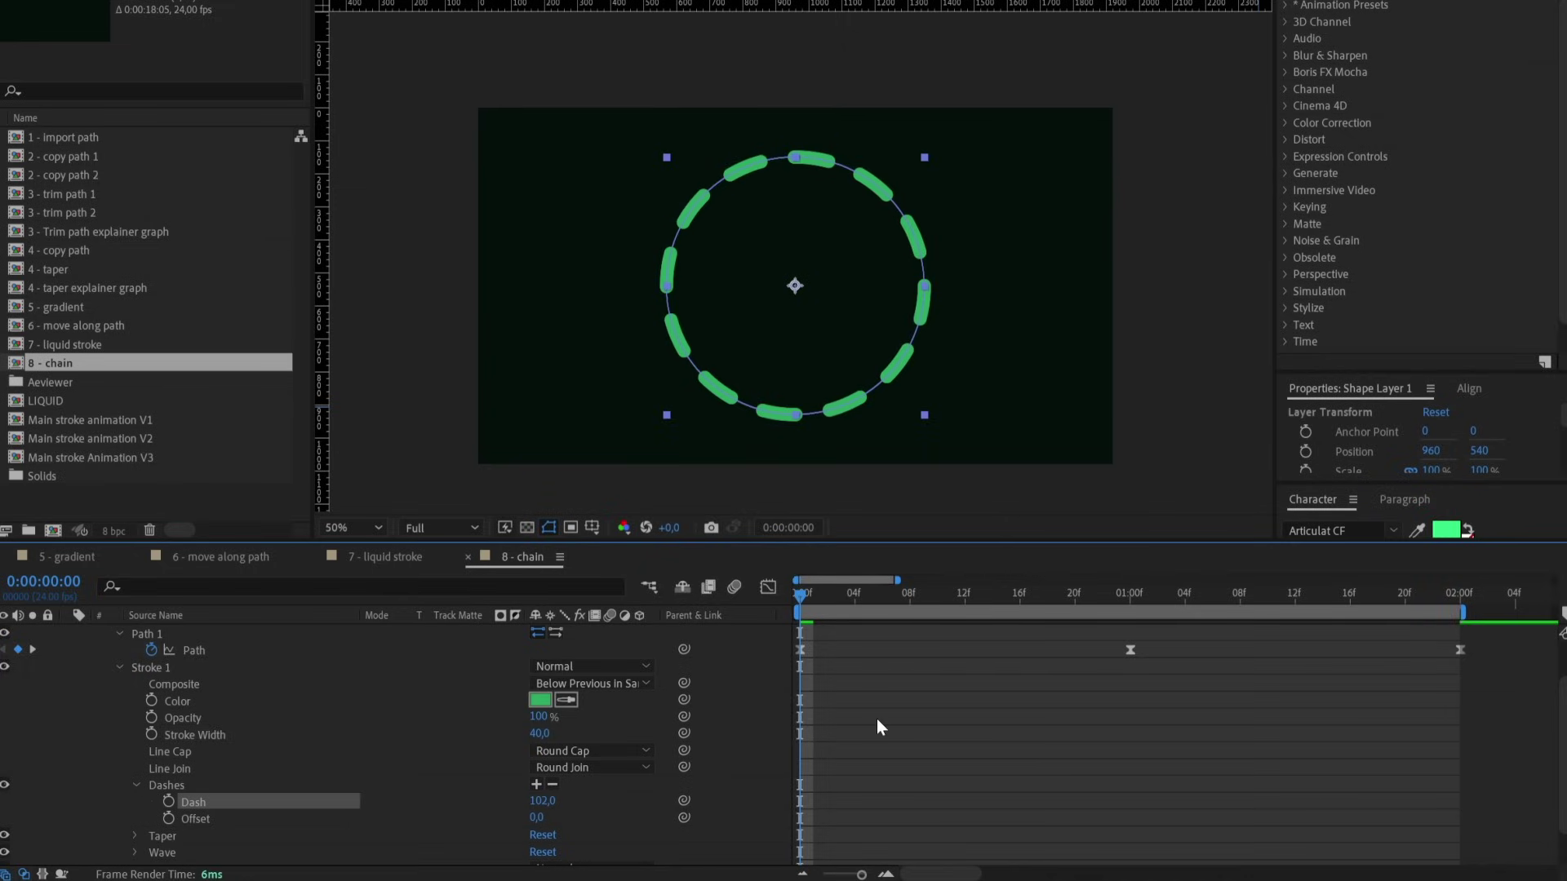
Duplicate Shape Layer 1 with its dashed circle.
scroll(877, 718, up, 2)
click(870, 637)
key(ctrl+d)
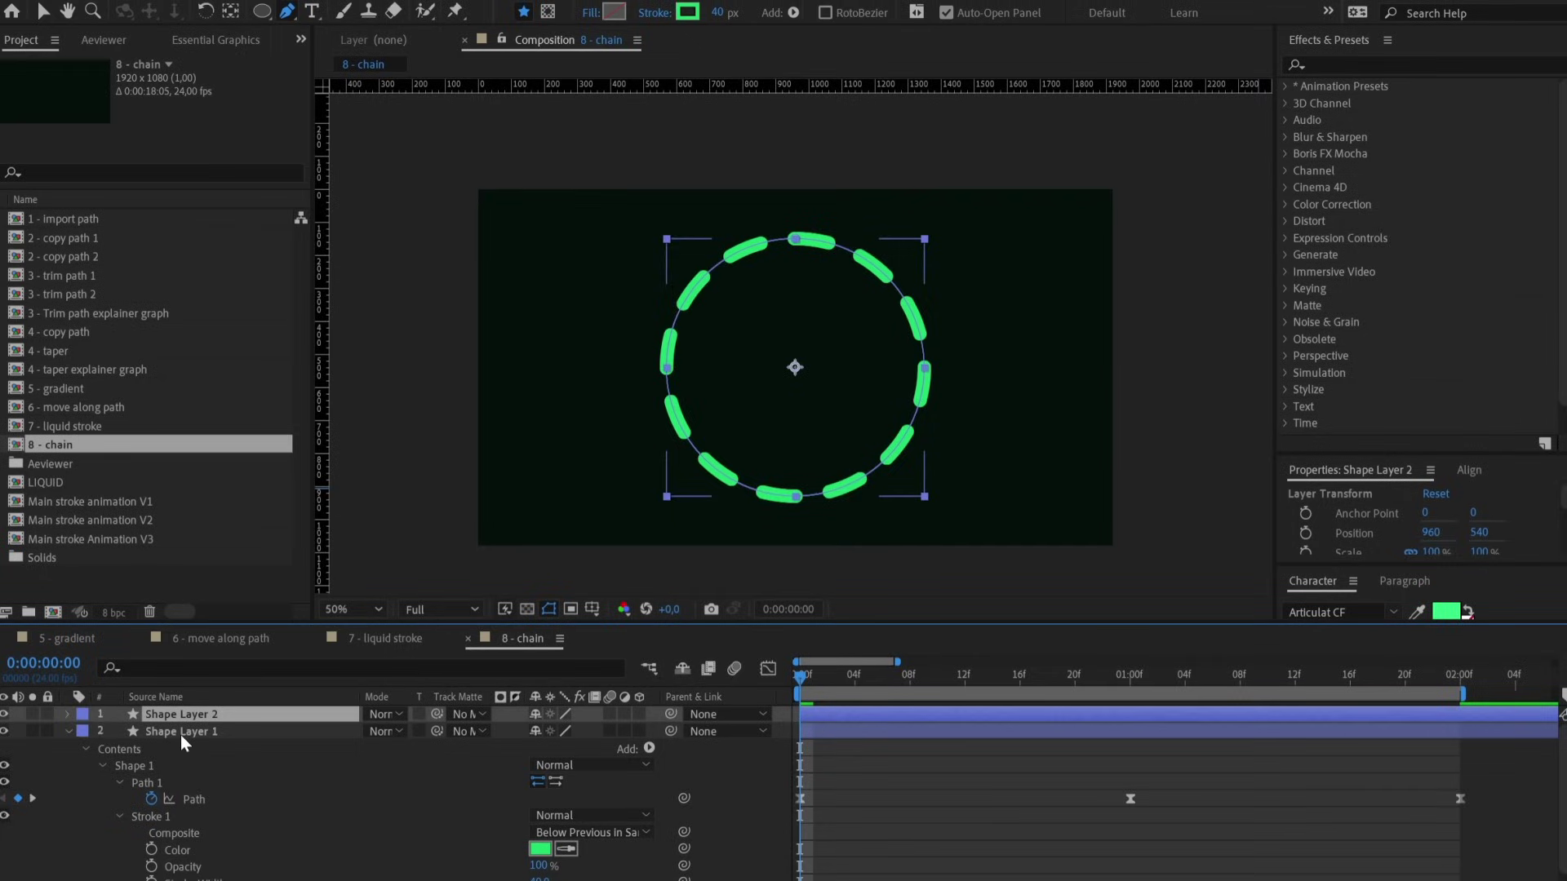
Set the stroke color of Shape Layer 1, the lower circle, to orange FE7B45.
click(188, 727)
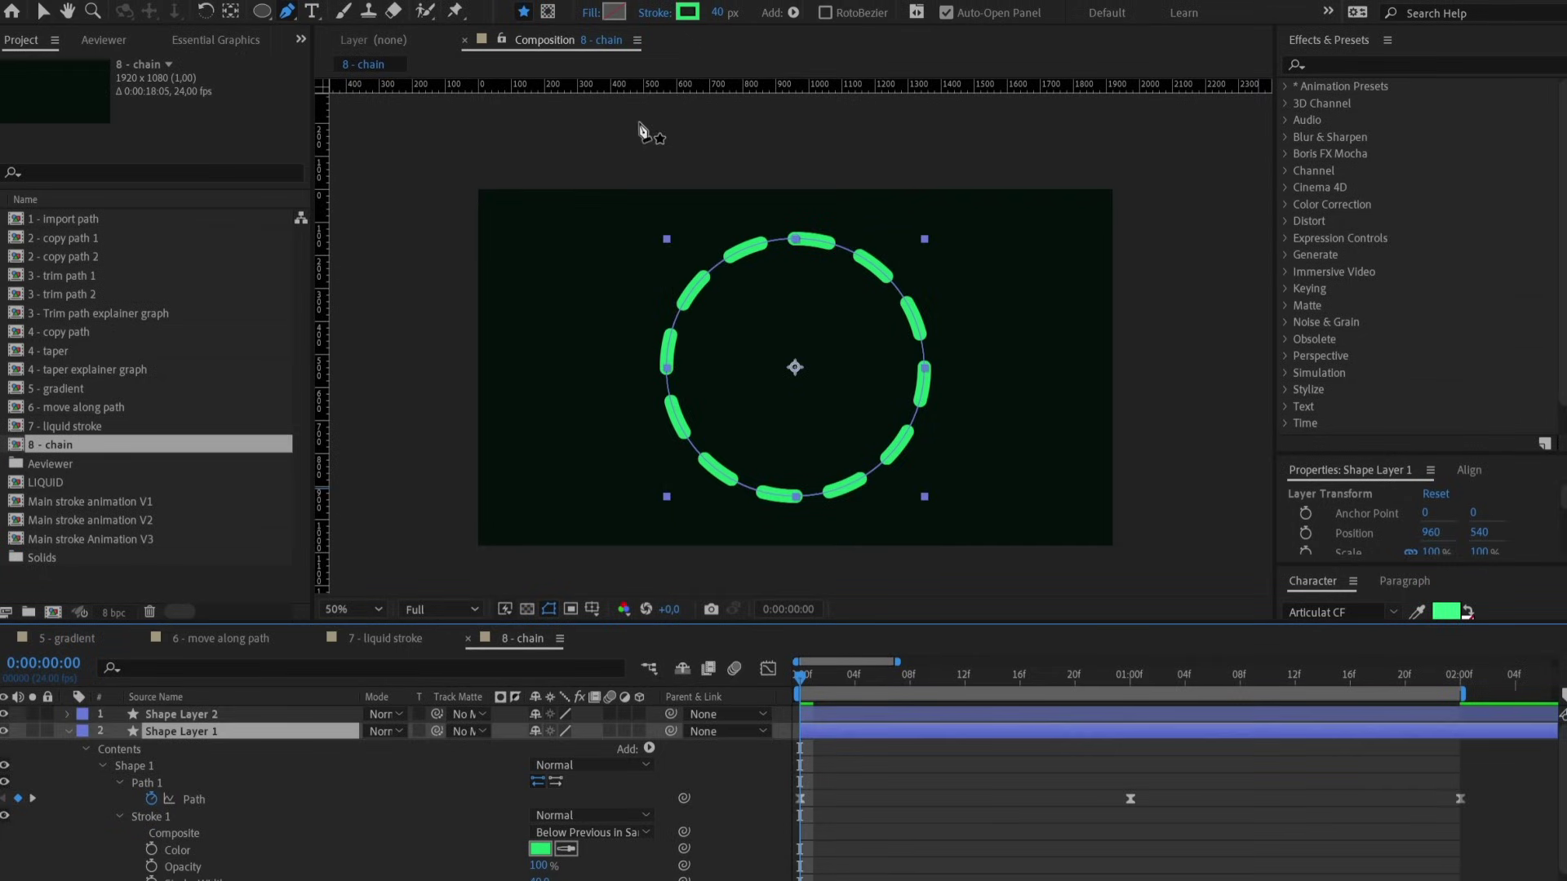
click(687, 12)
click(375, 541)
click(292, 306)
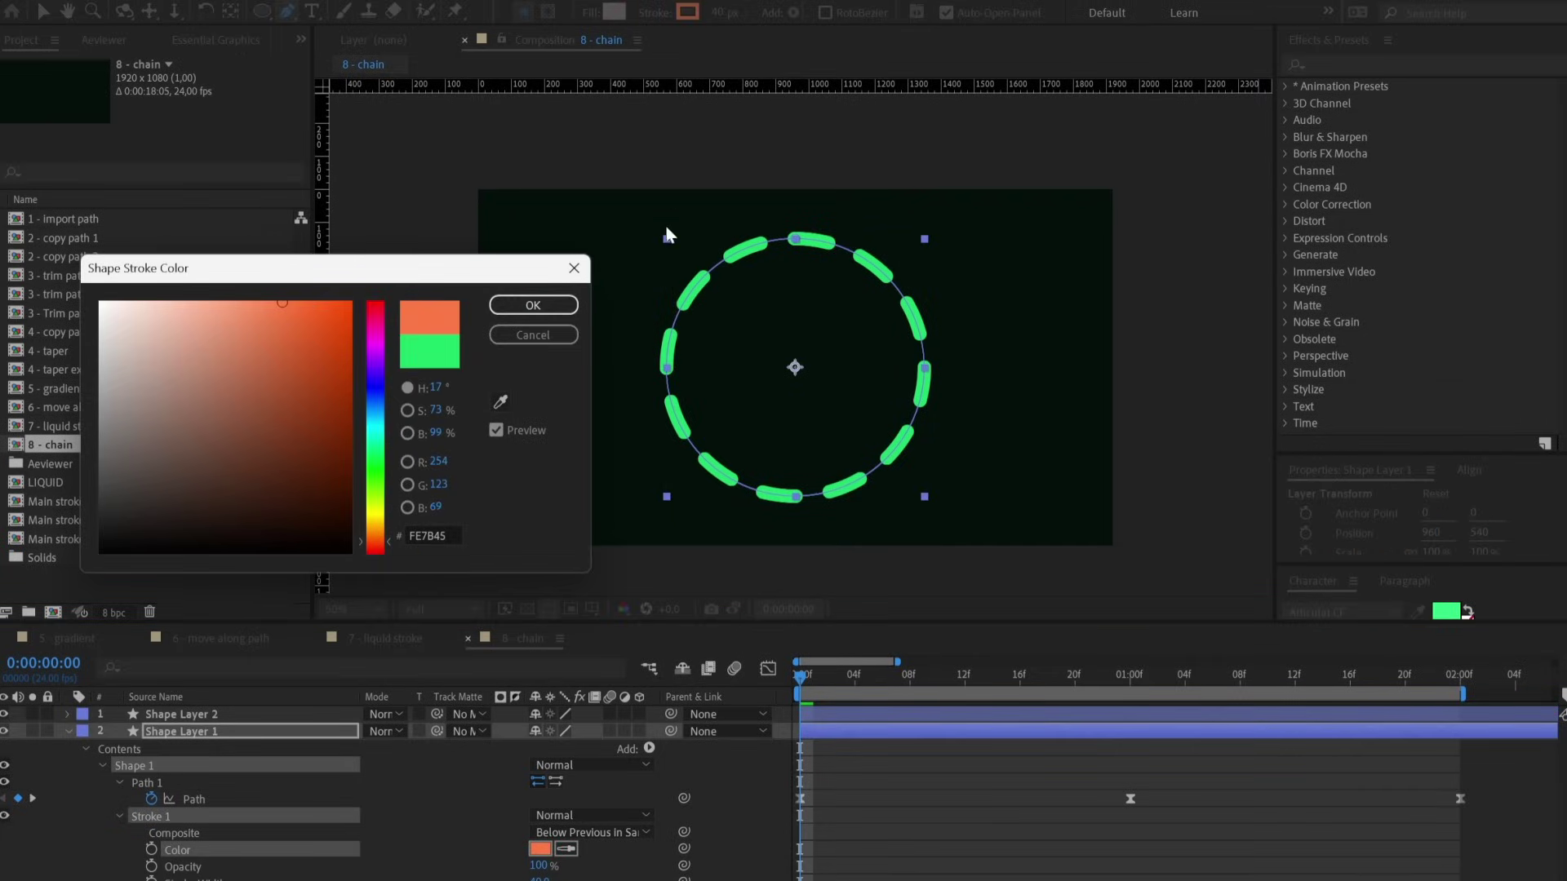
click(571, 307)
Widen the orange stroke of Shape Layer 1, trying 80 px before settling on 120 px.
click(715, 14)
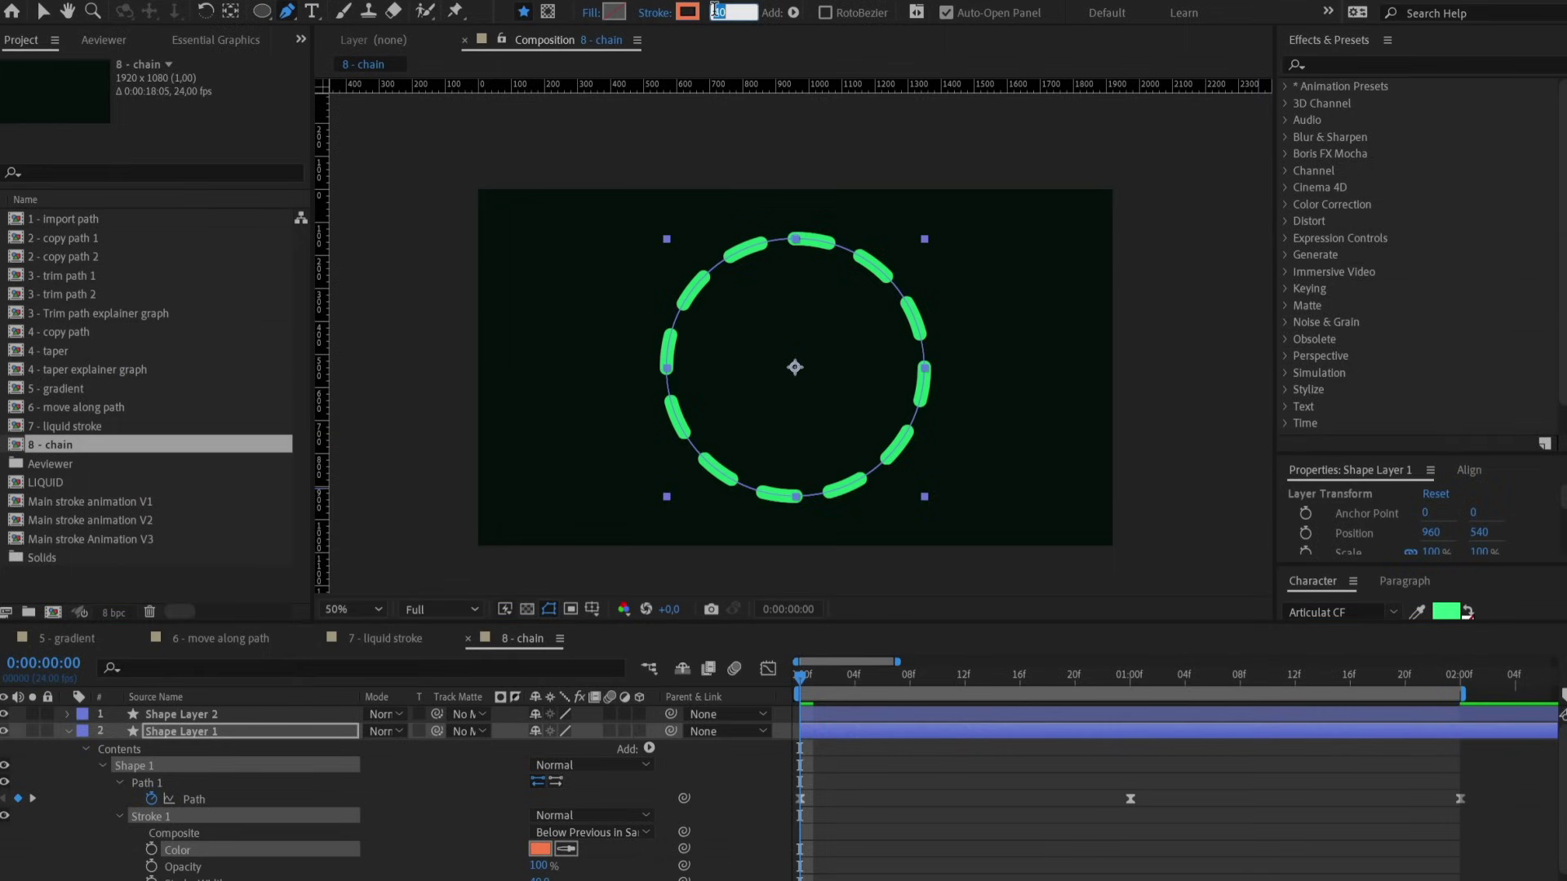
text(80)
key(Return)
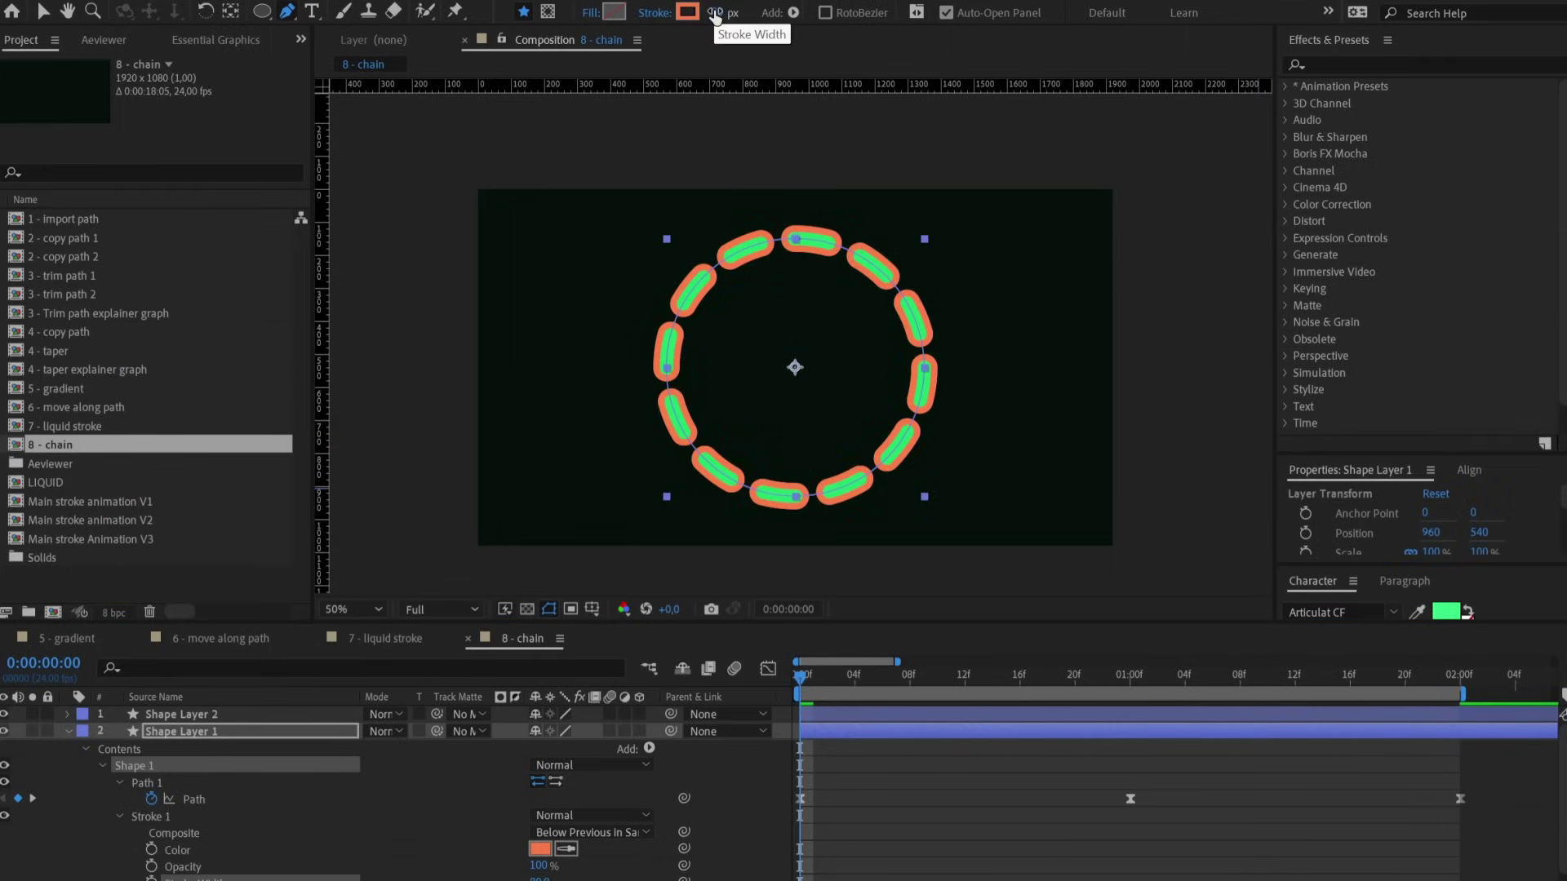
text(120)
key(Return)
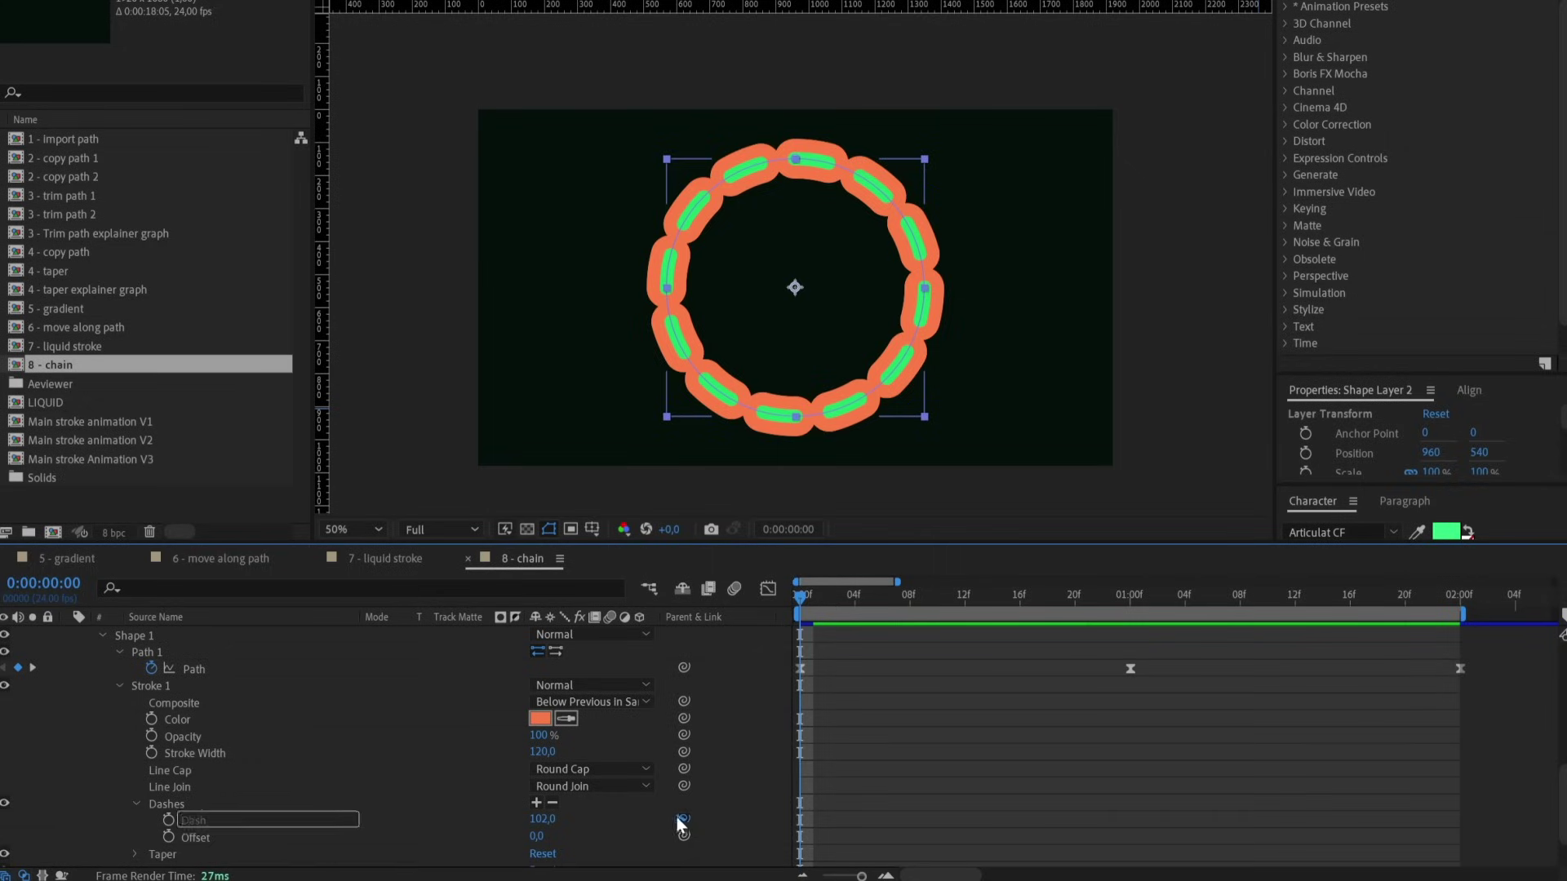
Link Shape Layer 1's Dash and Offset properties to the matching properties of Shape Layer 2.
drag(677, 816, 226, 644)
scroll(298, 663, down, 5)
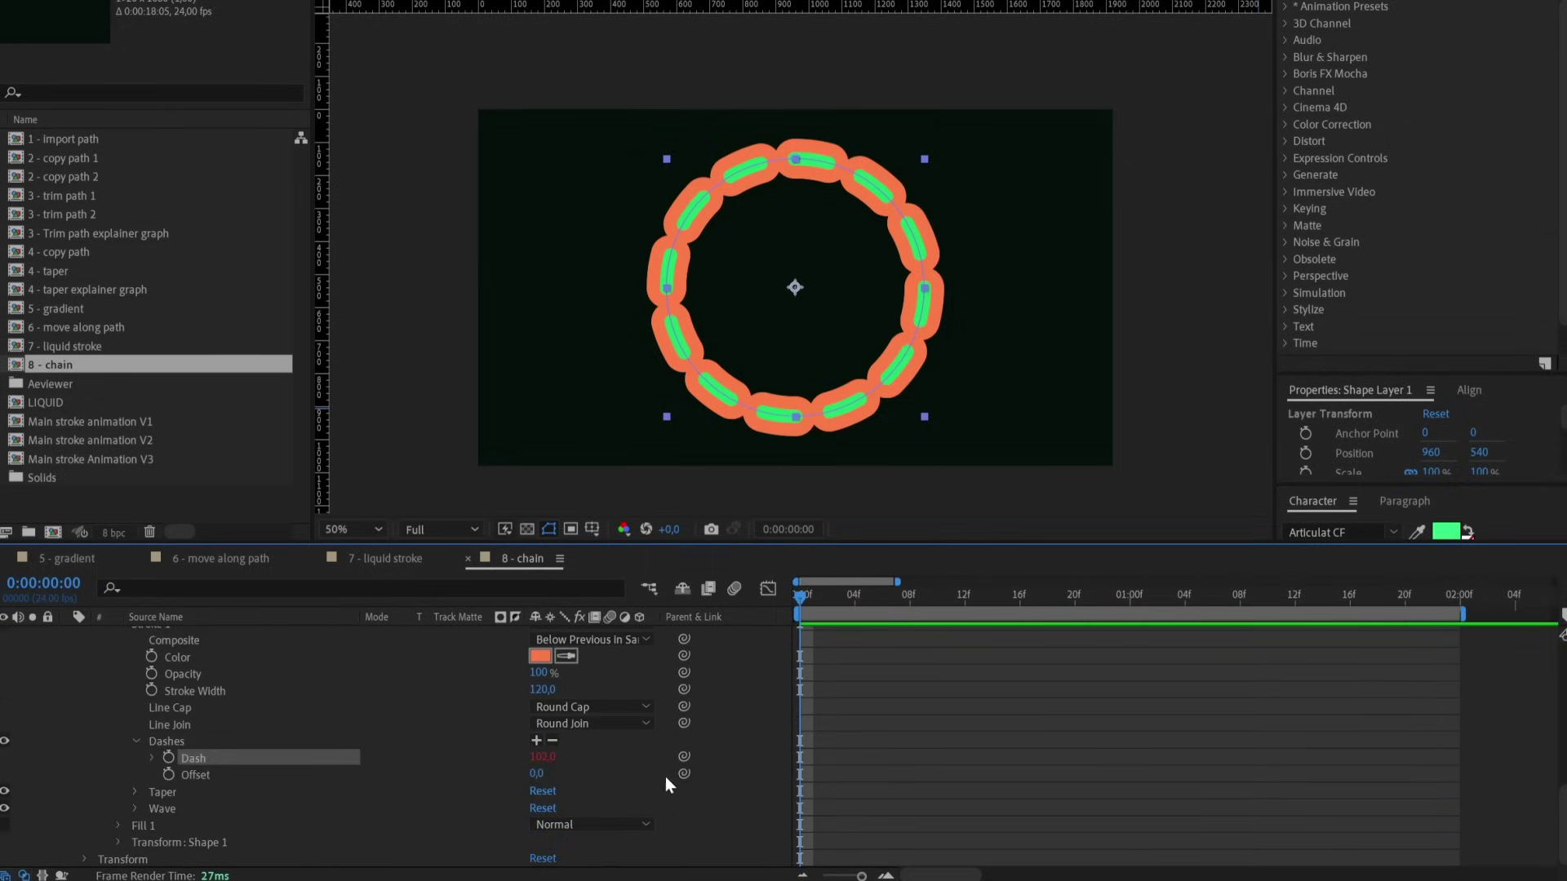
drag(683, 773, 275, 714)
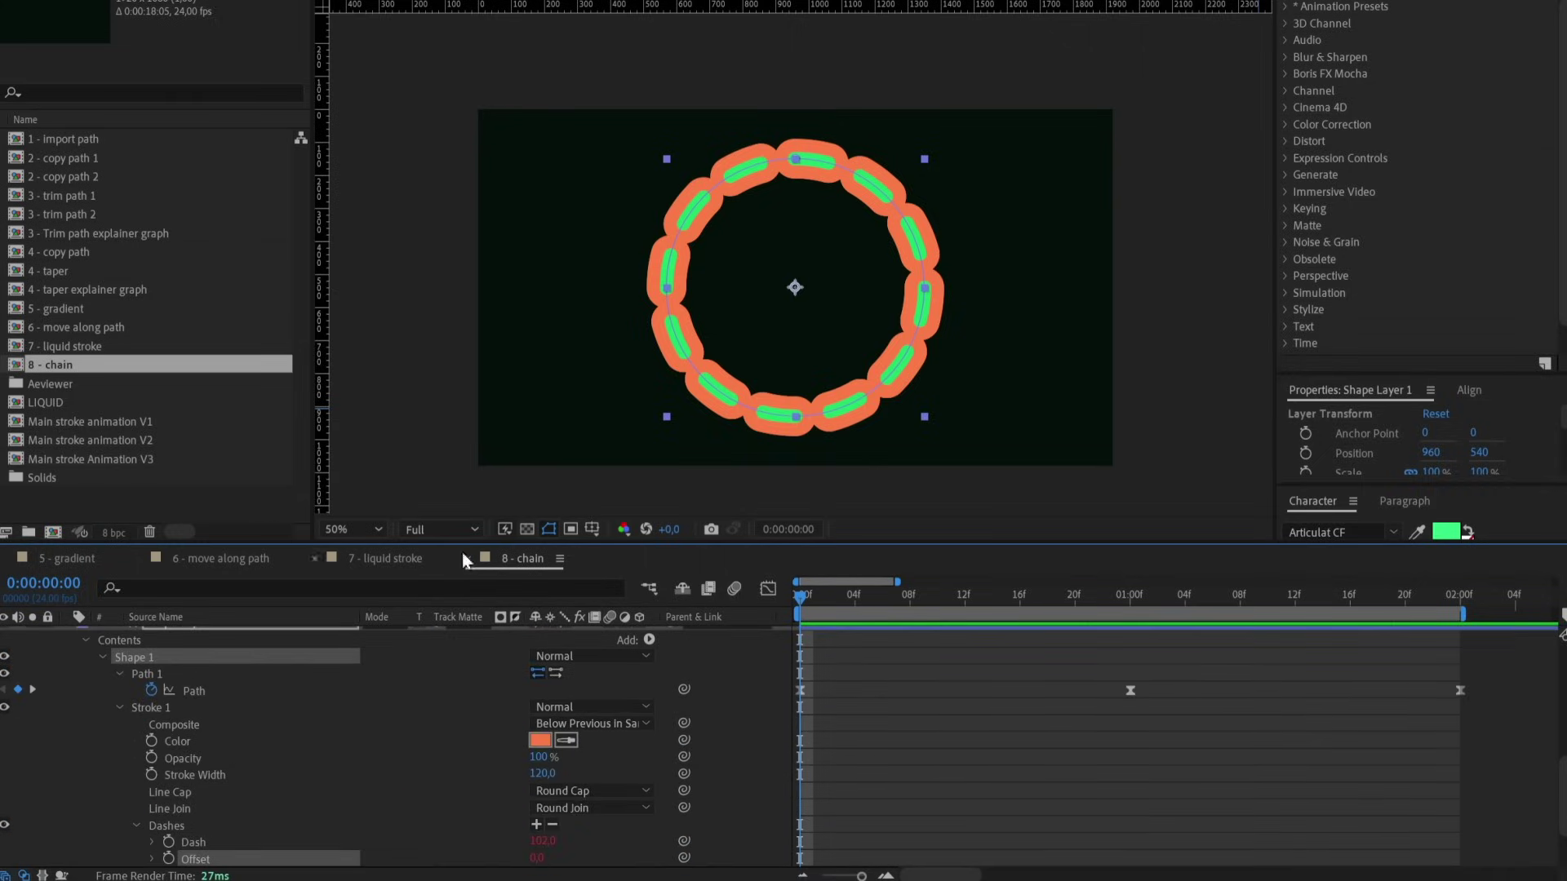
Increase the Dash length of Shape Layer 2's stroke to make the links longer and fewer.
scroll(898, 681, up, 5)
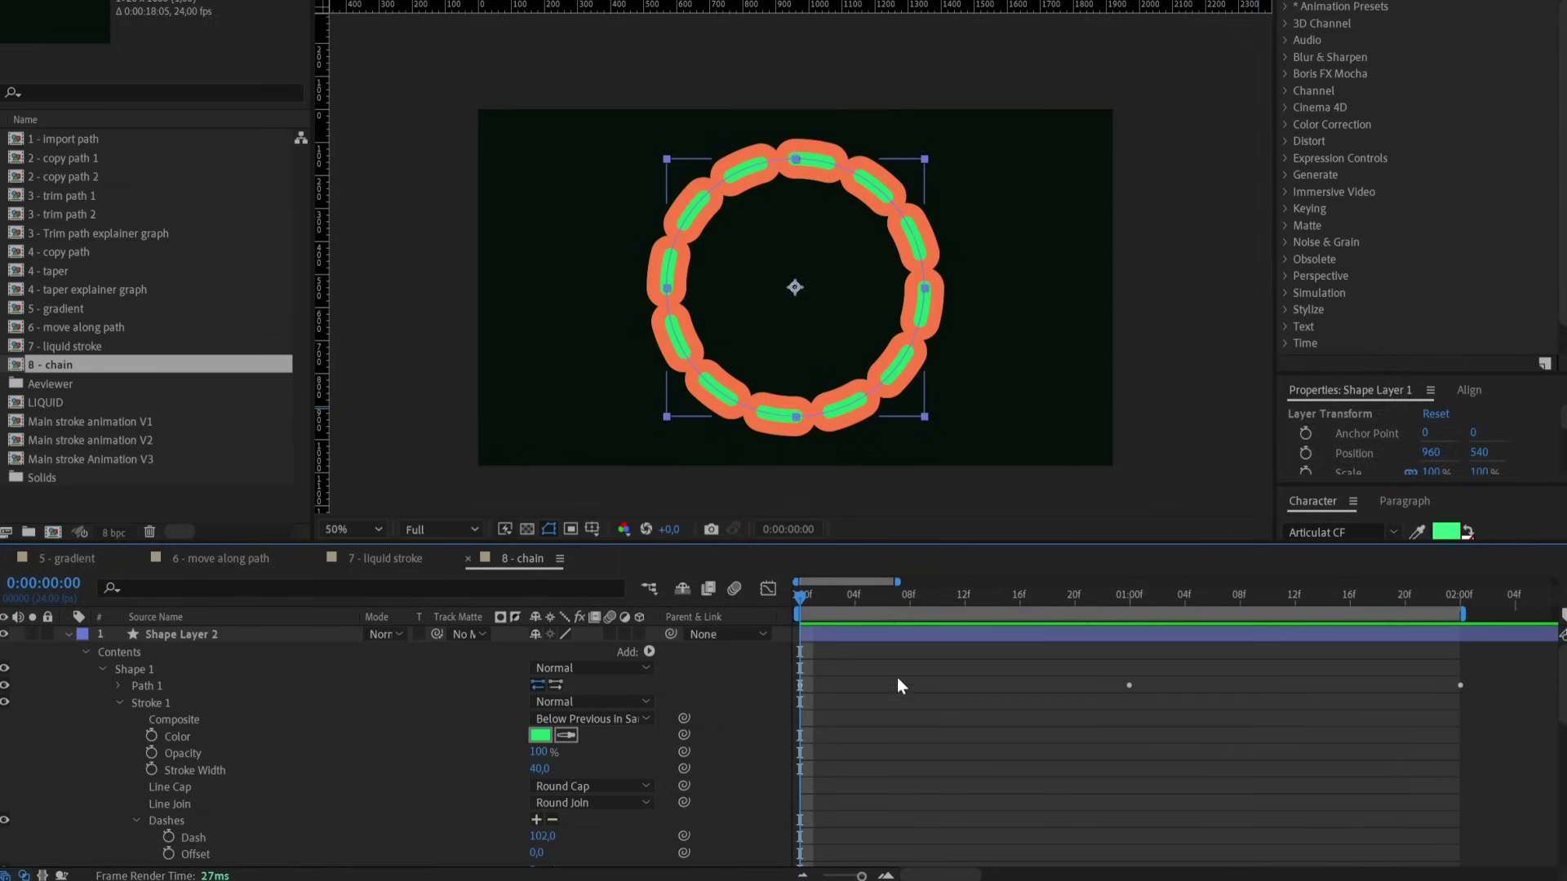
scroll(734, 719, down, 1)
drag(539, 786, 576, 788)
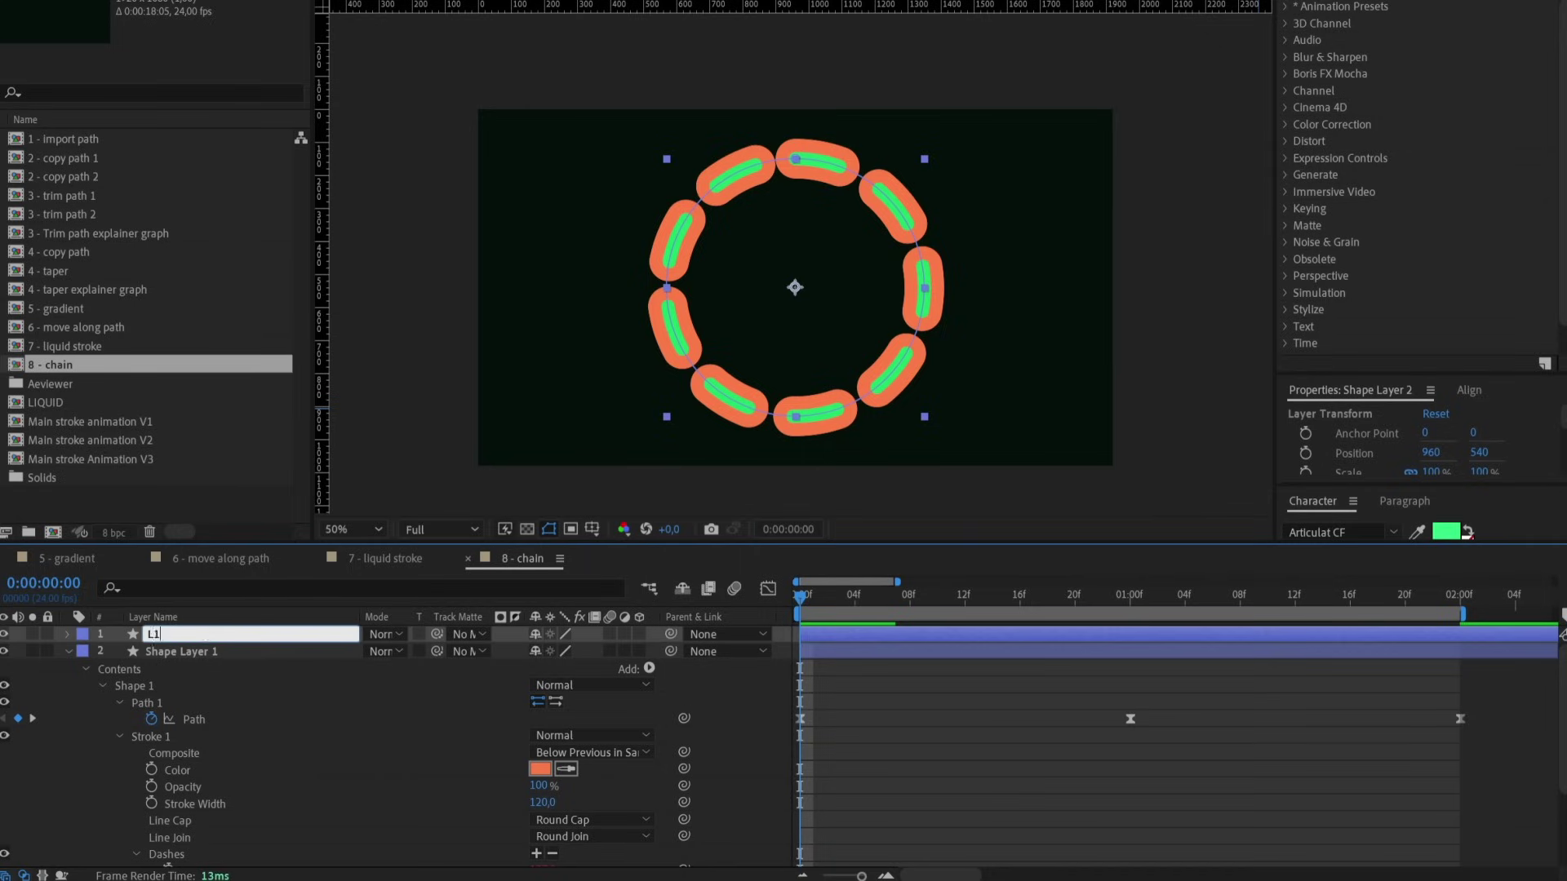
Rename the top green layer L1 and the orange layer below it L2.
key(Return)
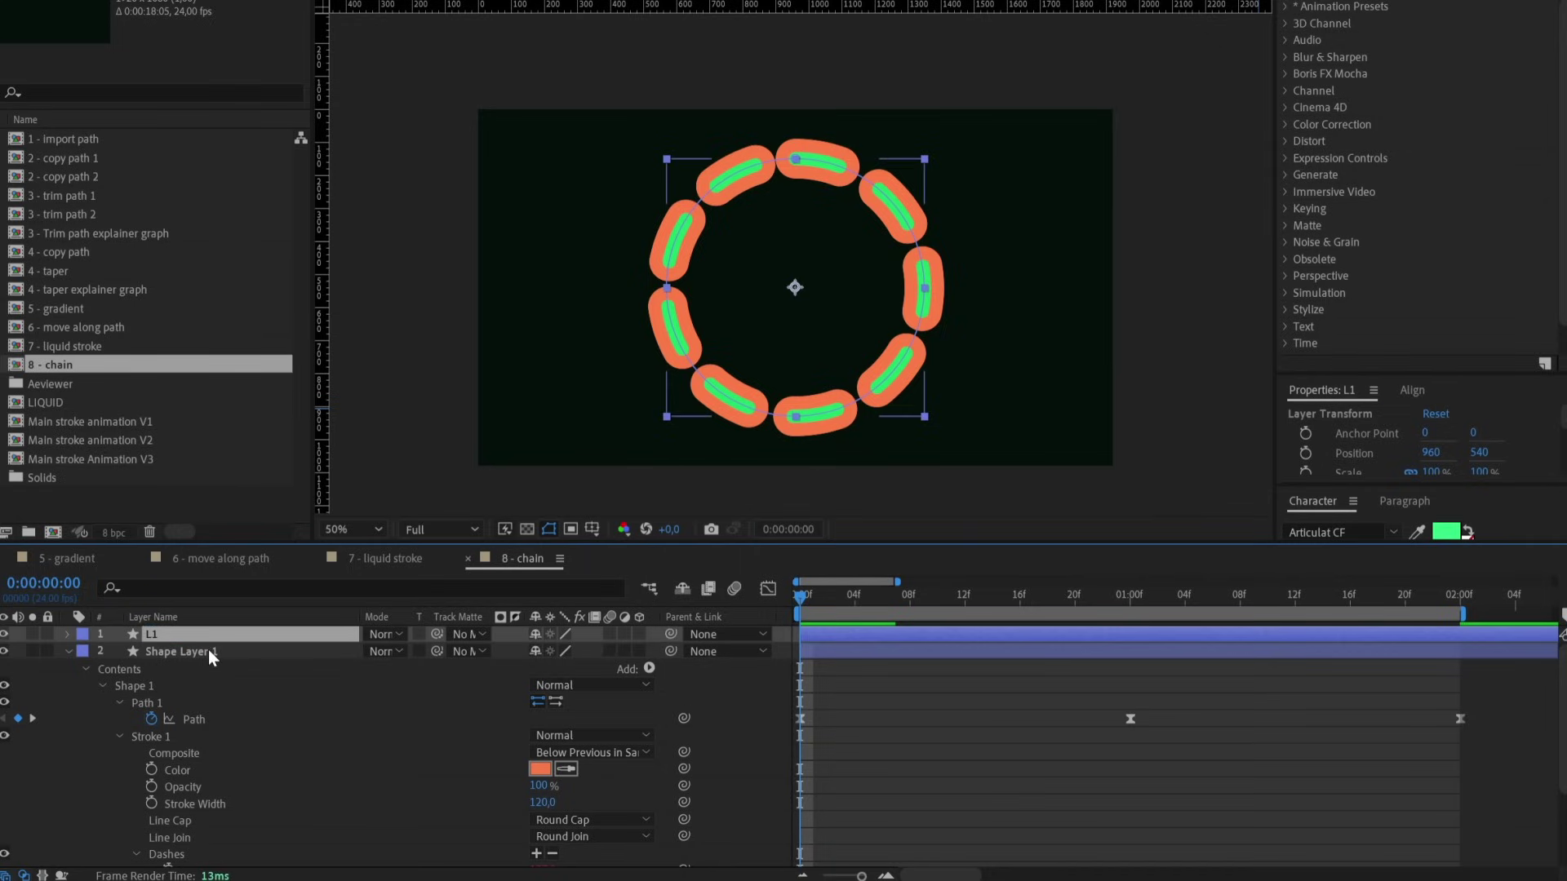
click(209, 650)
key(Return)
text(L2)
key(Return)
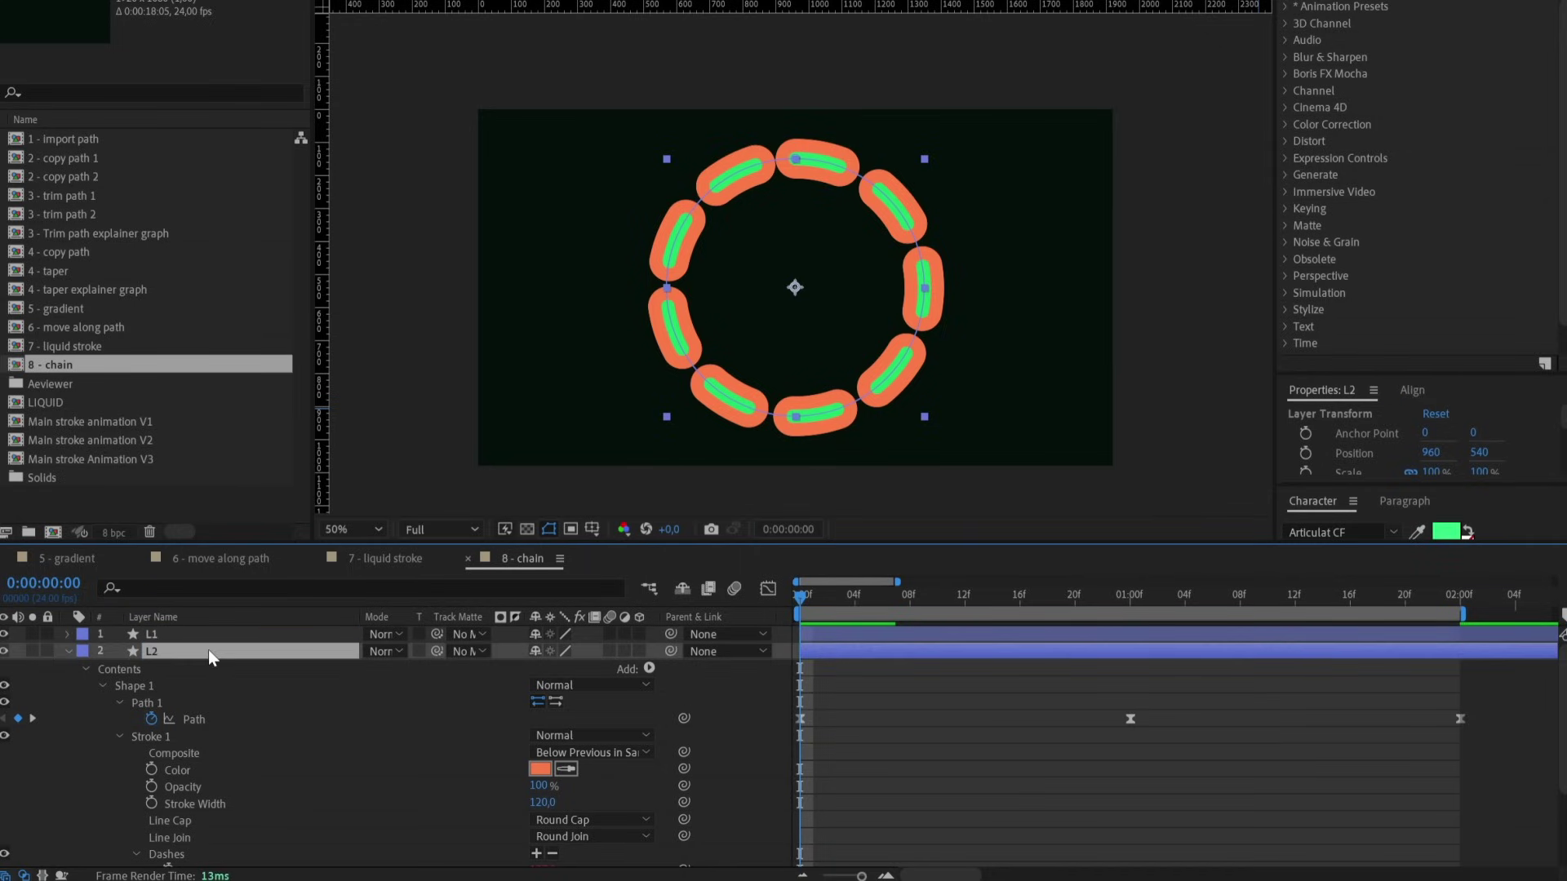
Hide the L1 layer and duplicate L2 as a layer named L2 matte.
key(ctrl+Up)
click(5, 634)
click(232, 650)
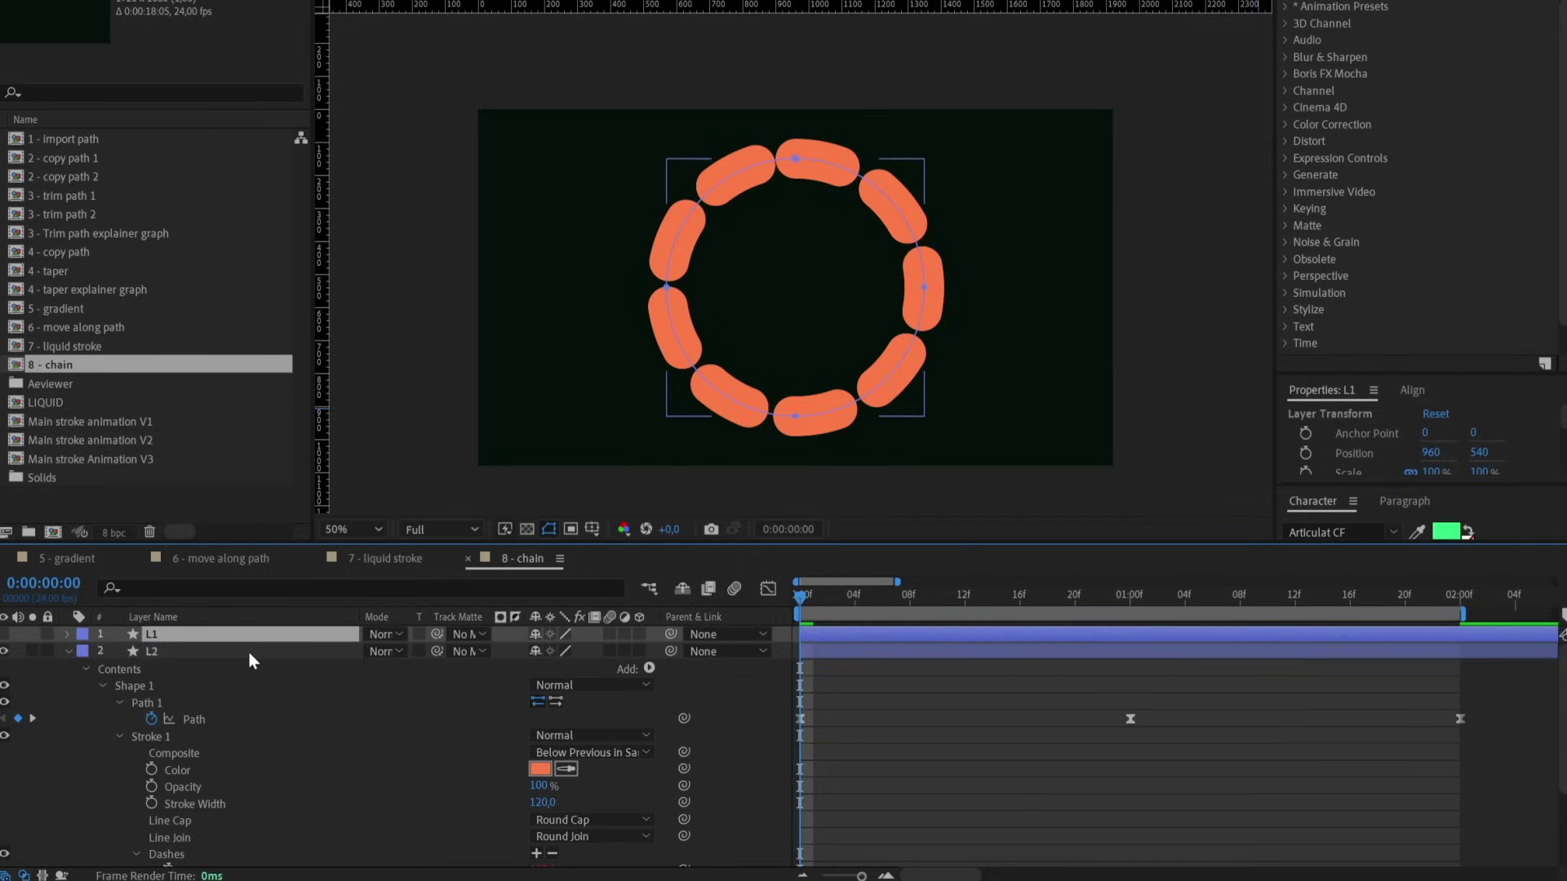
key(ctrl+d)
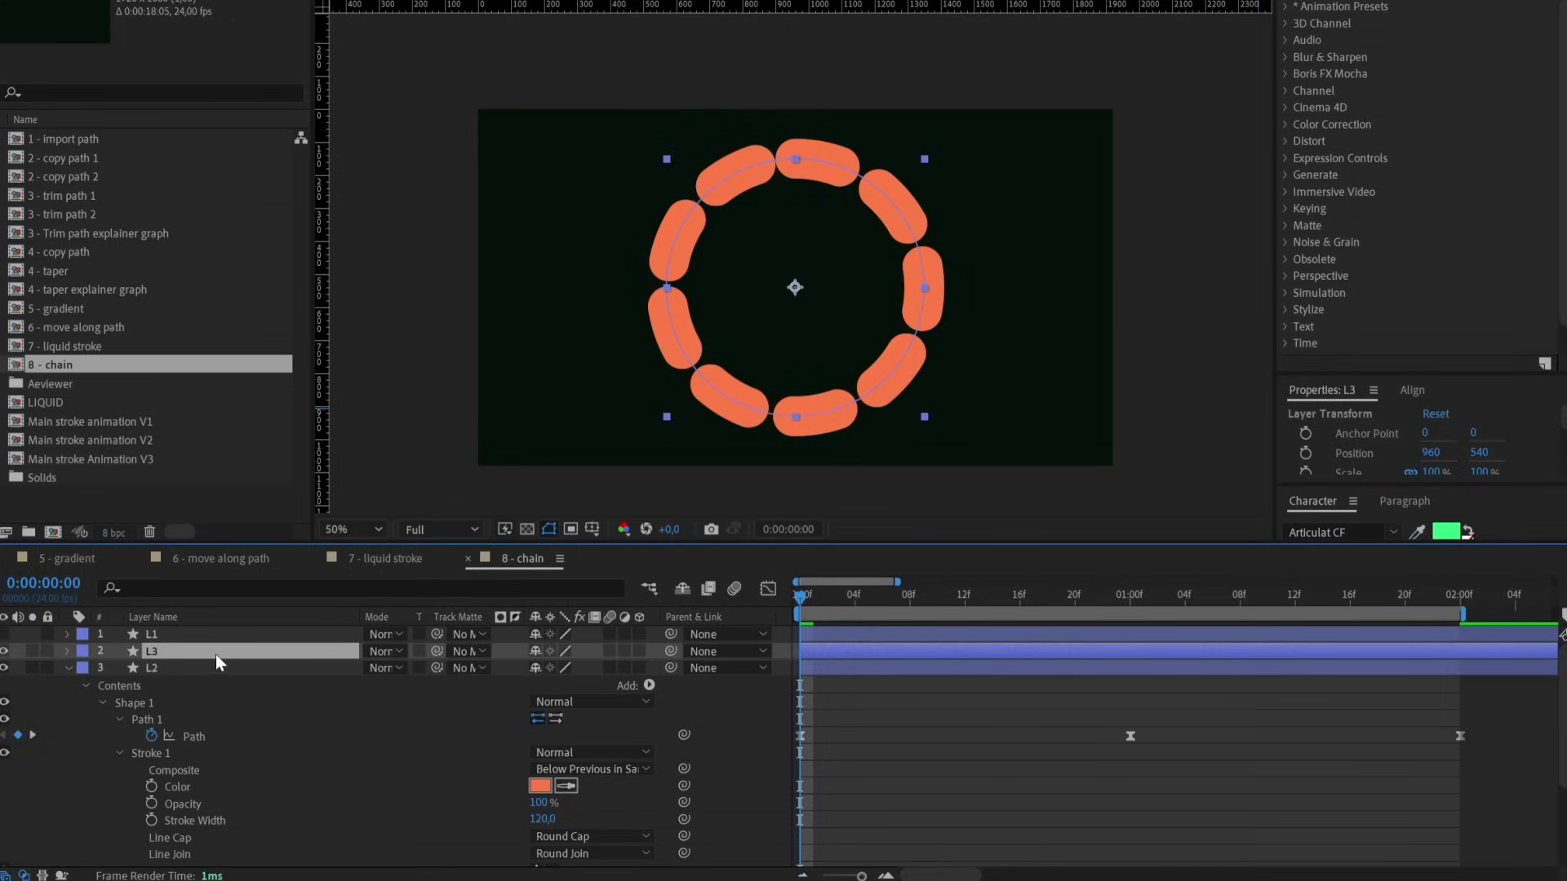
key(Return)
text(L2 matte)
key(Return)
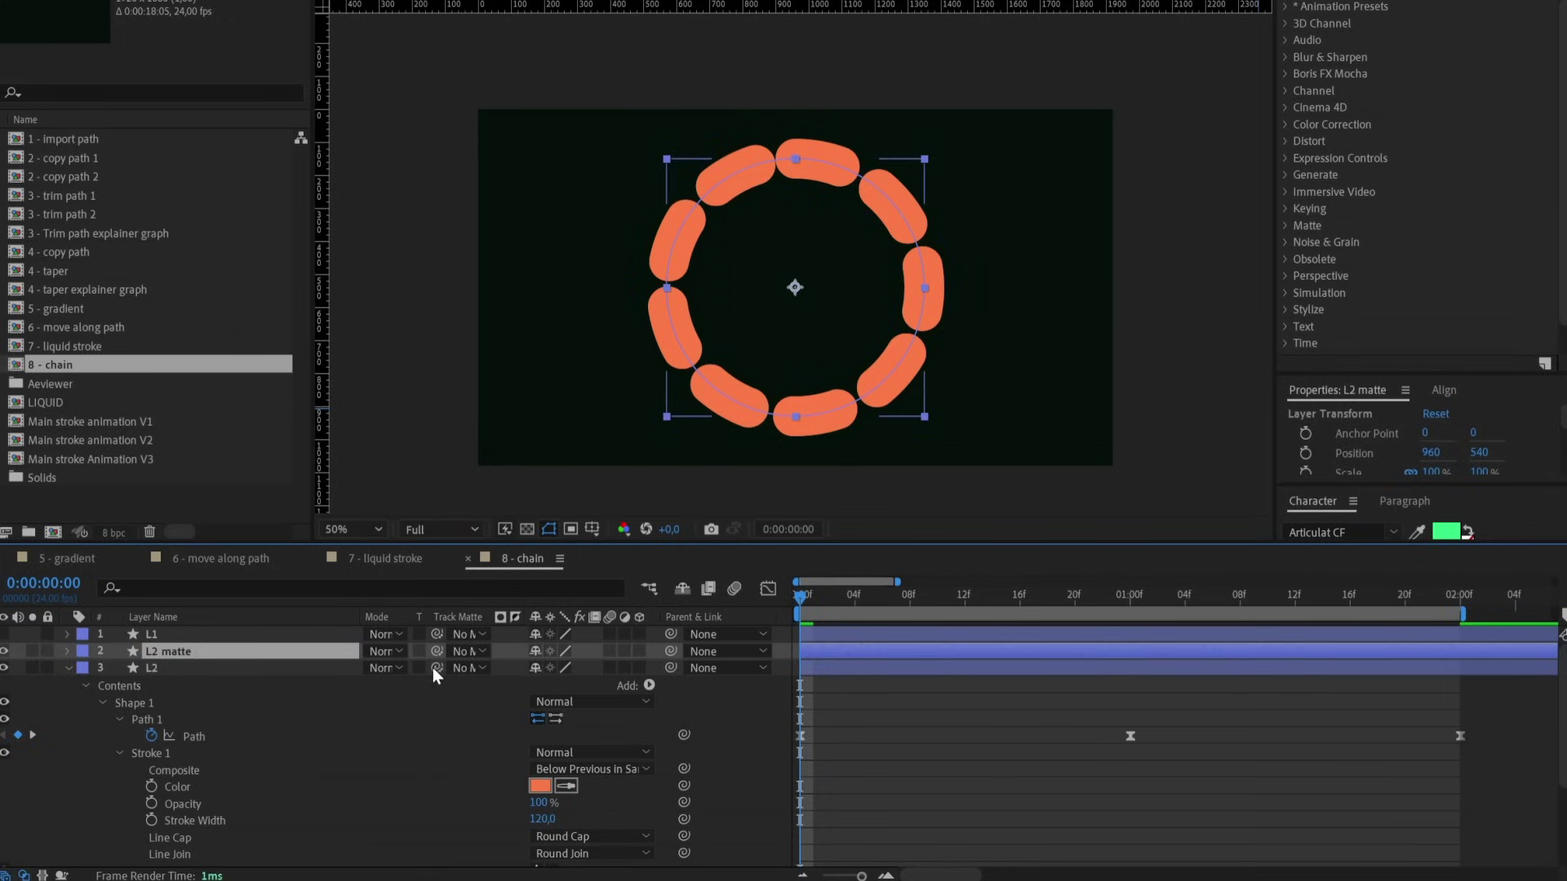
Set the stroke of the L2 matte layer to yellow with a width of 40 px.
drag(375, 447, 375, 440)
click(533, 225)
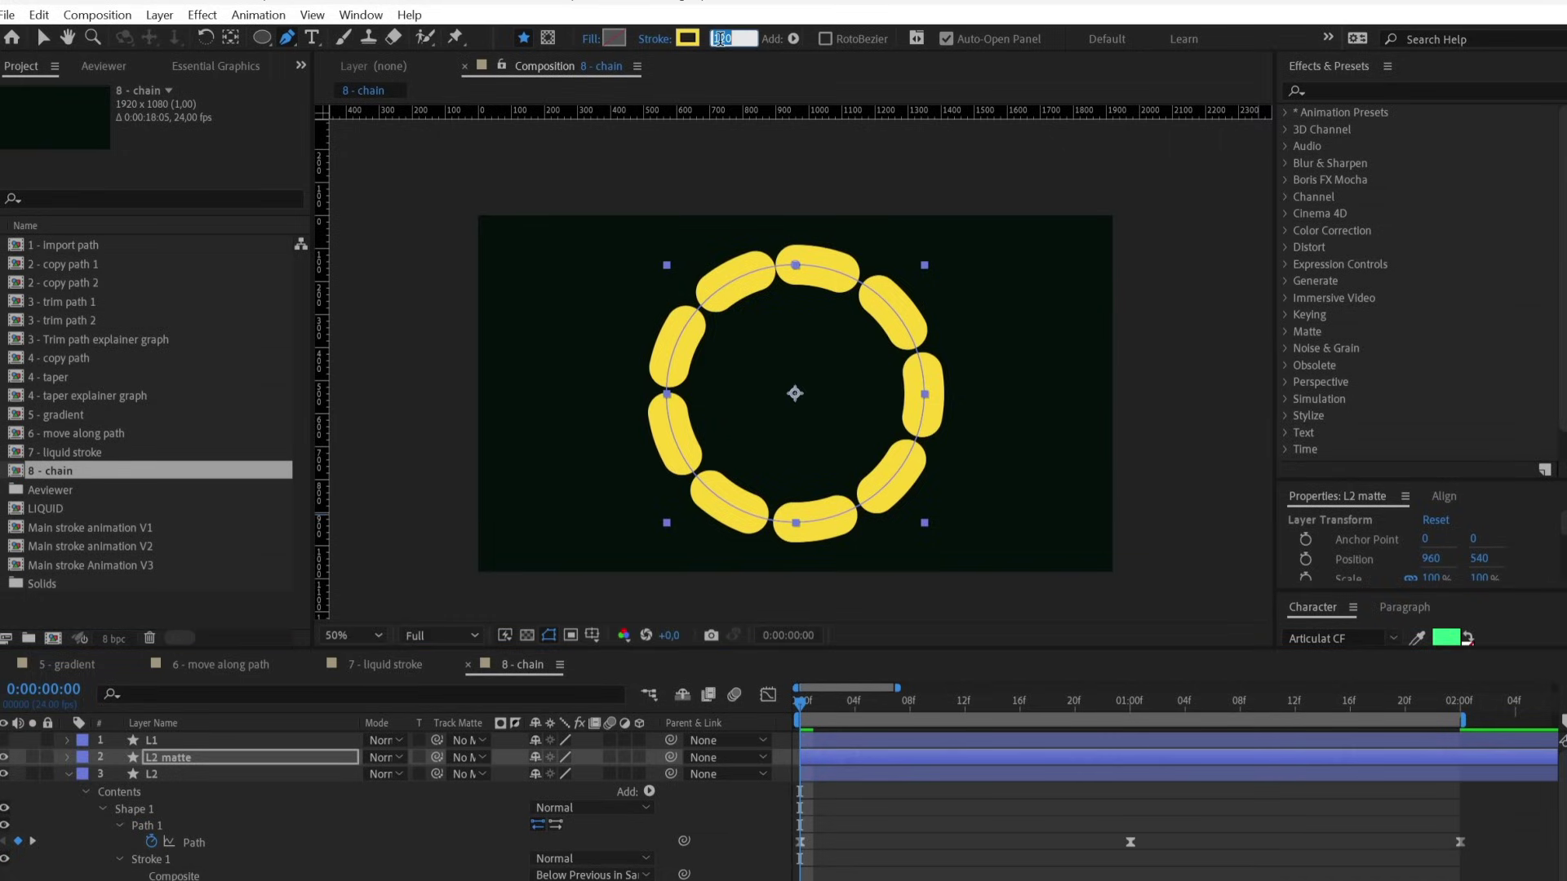
text(40)
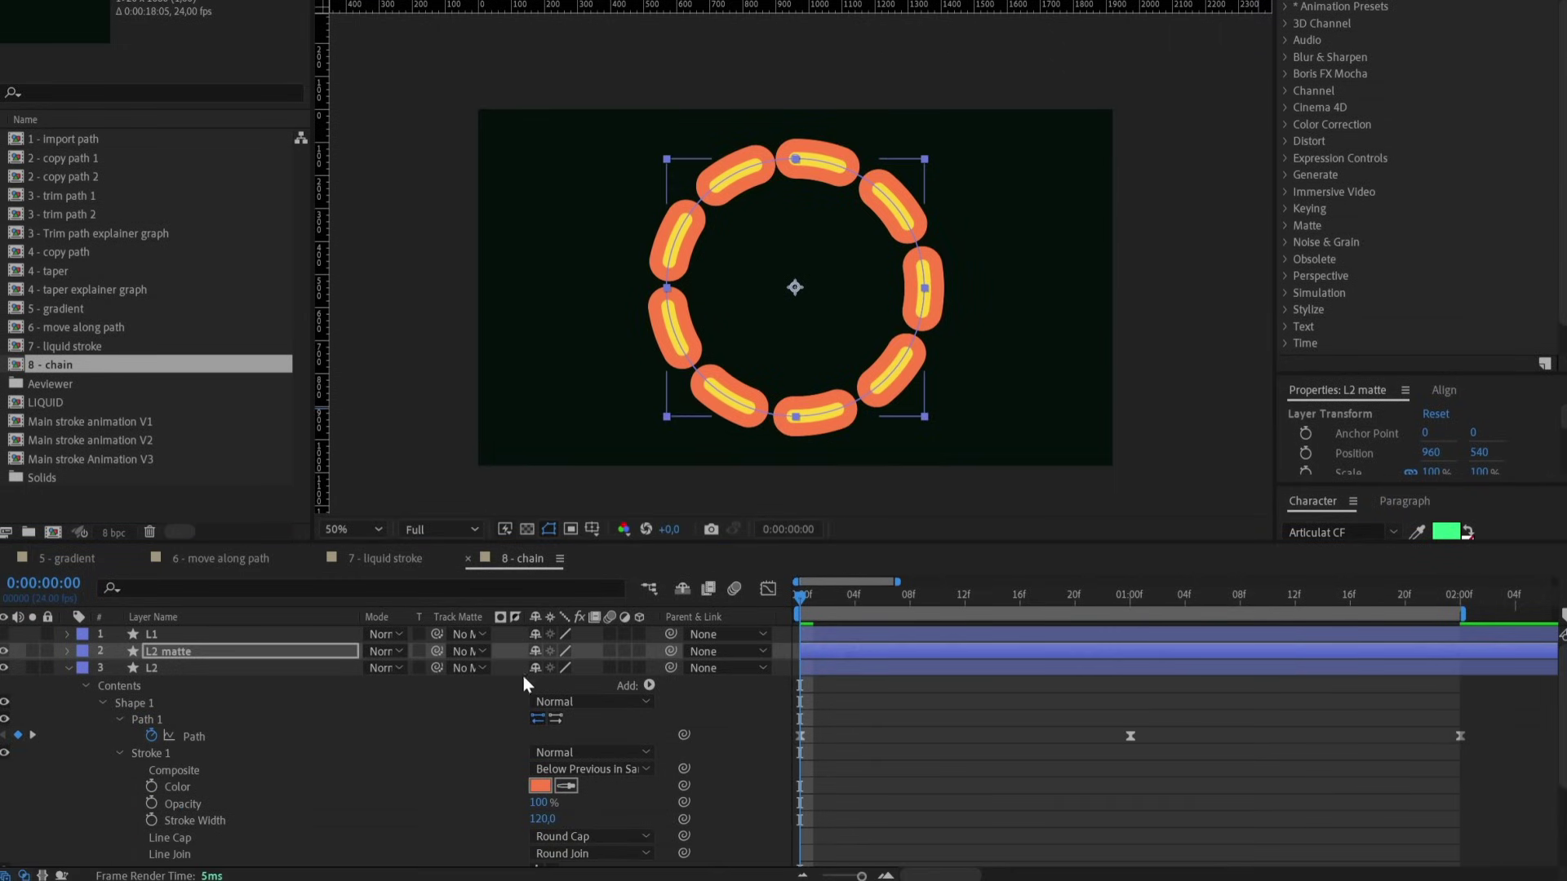
Use the L2 matte layer as an inverted track matte for L2 and show the L1 layer again.
click(468, 667)
click(504, 742)
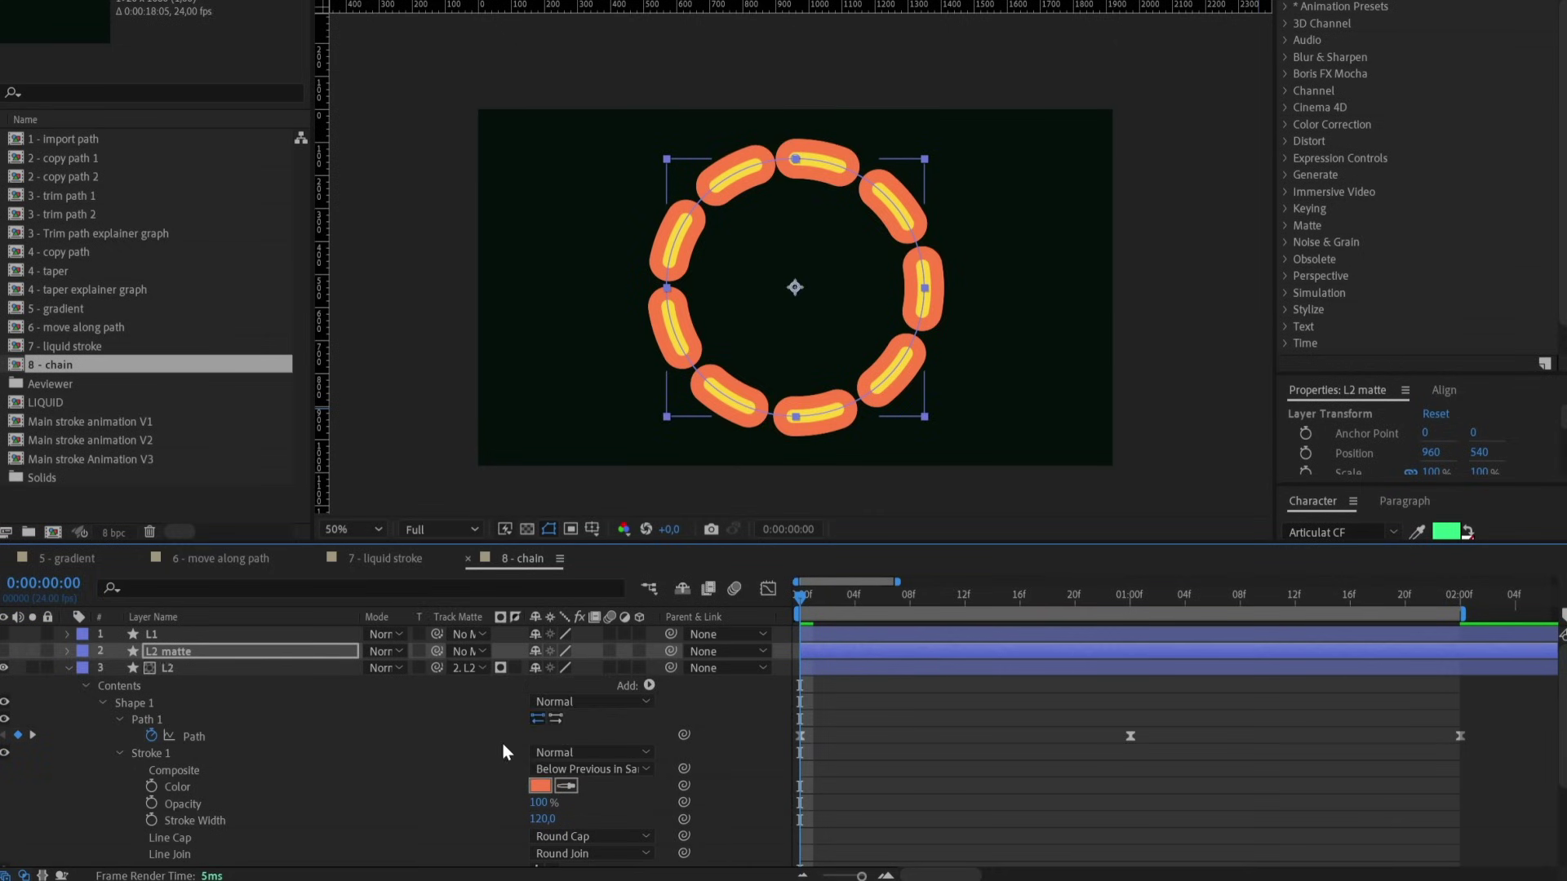
click(515, 667)
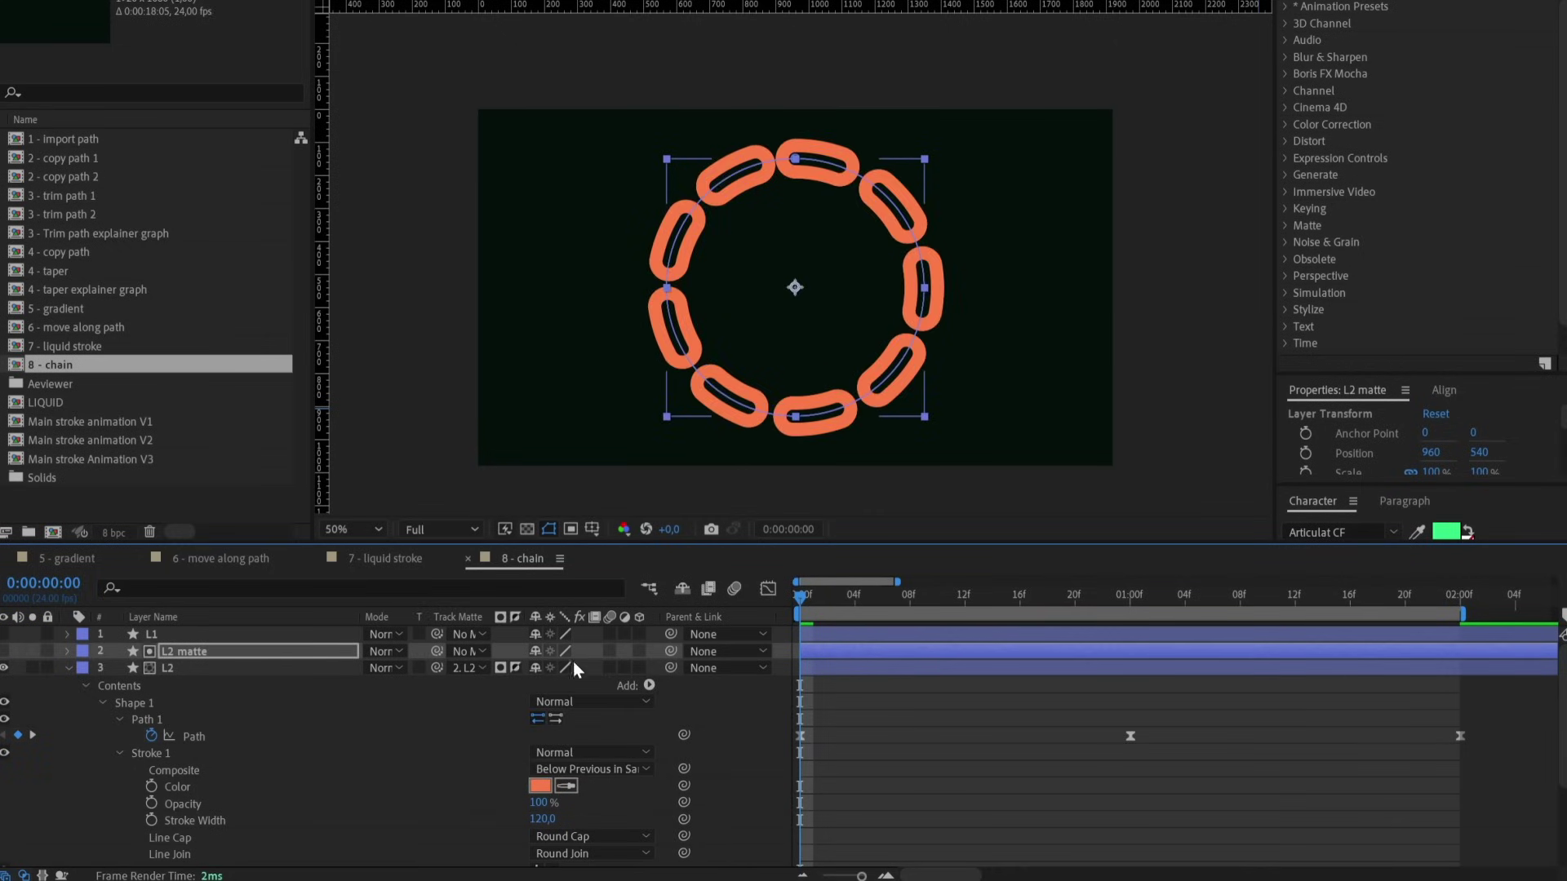
click(4, 634)
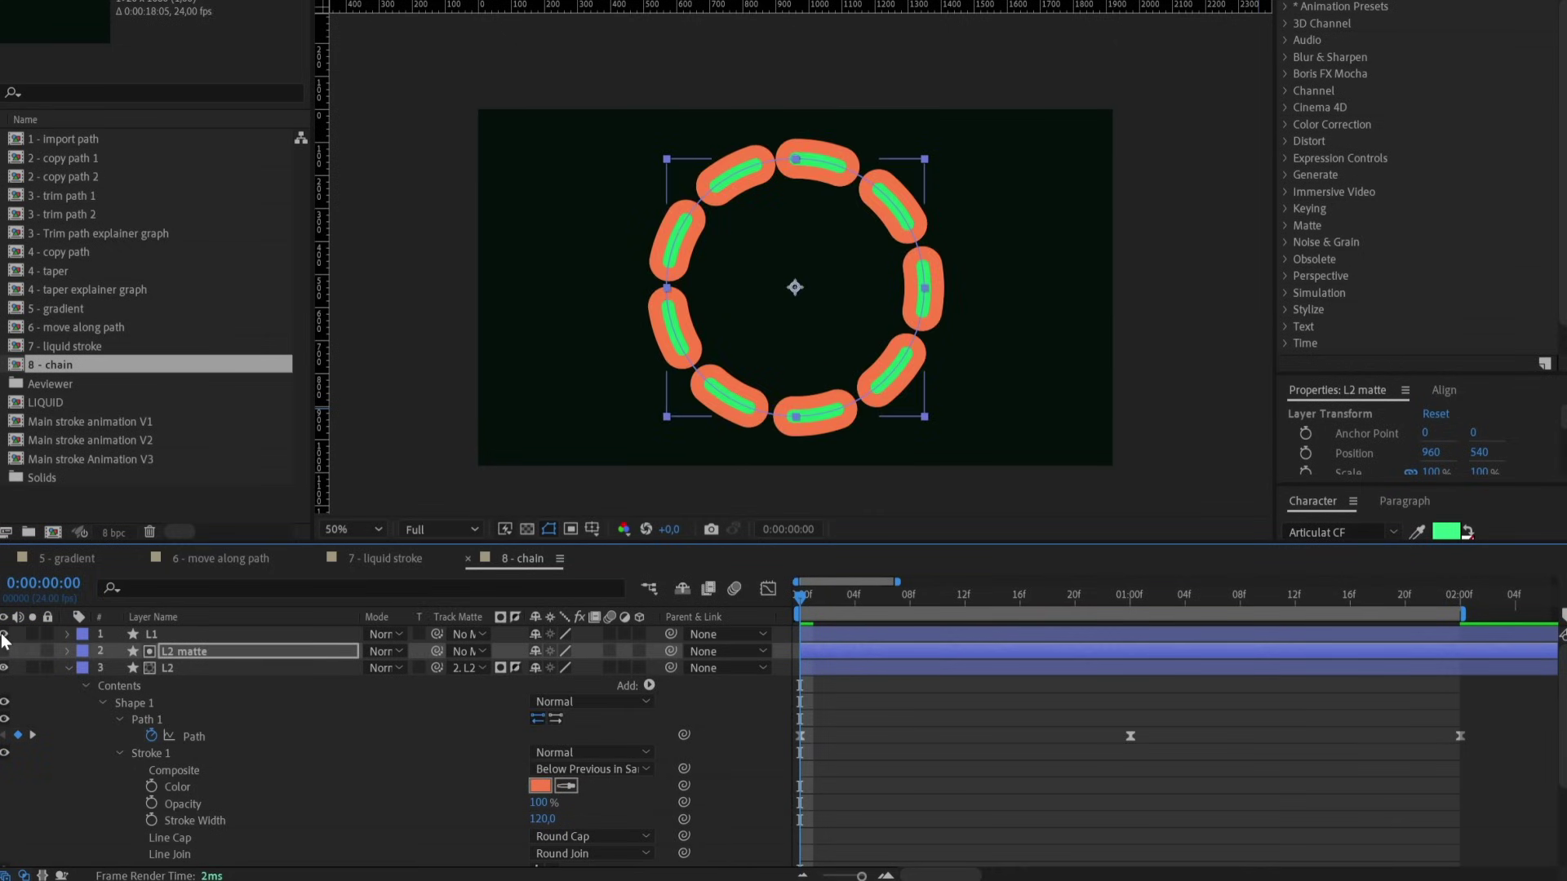
Paste the link to L1's dash offset onto L2's dash Offset and append +130 to the expression.
click(189, 667)
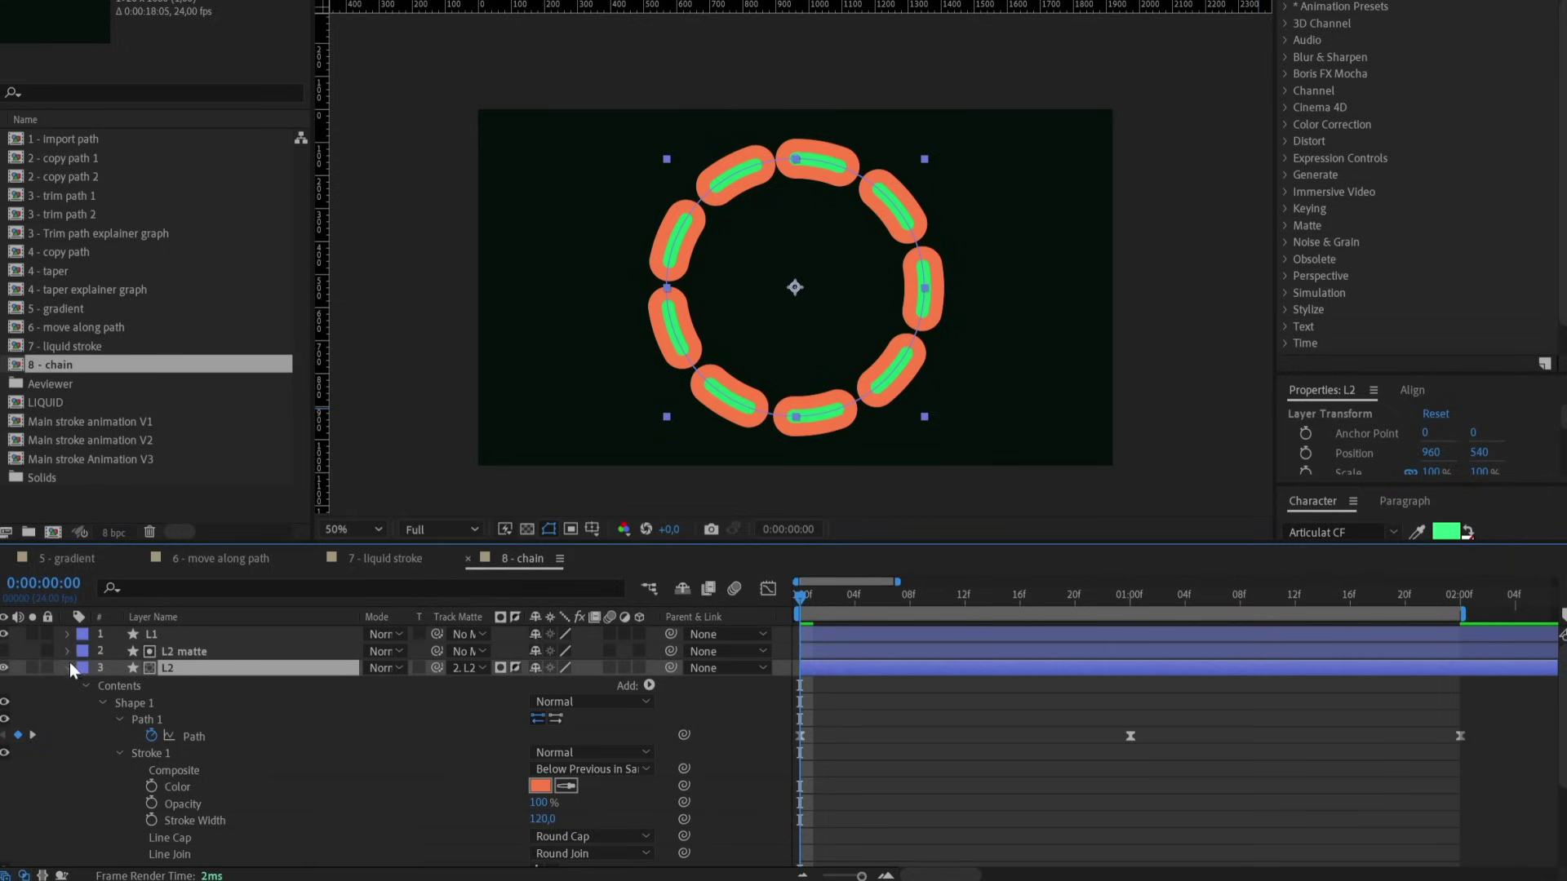
scroll(219, 775, down, 1)
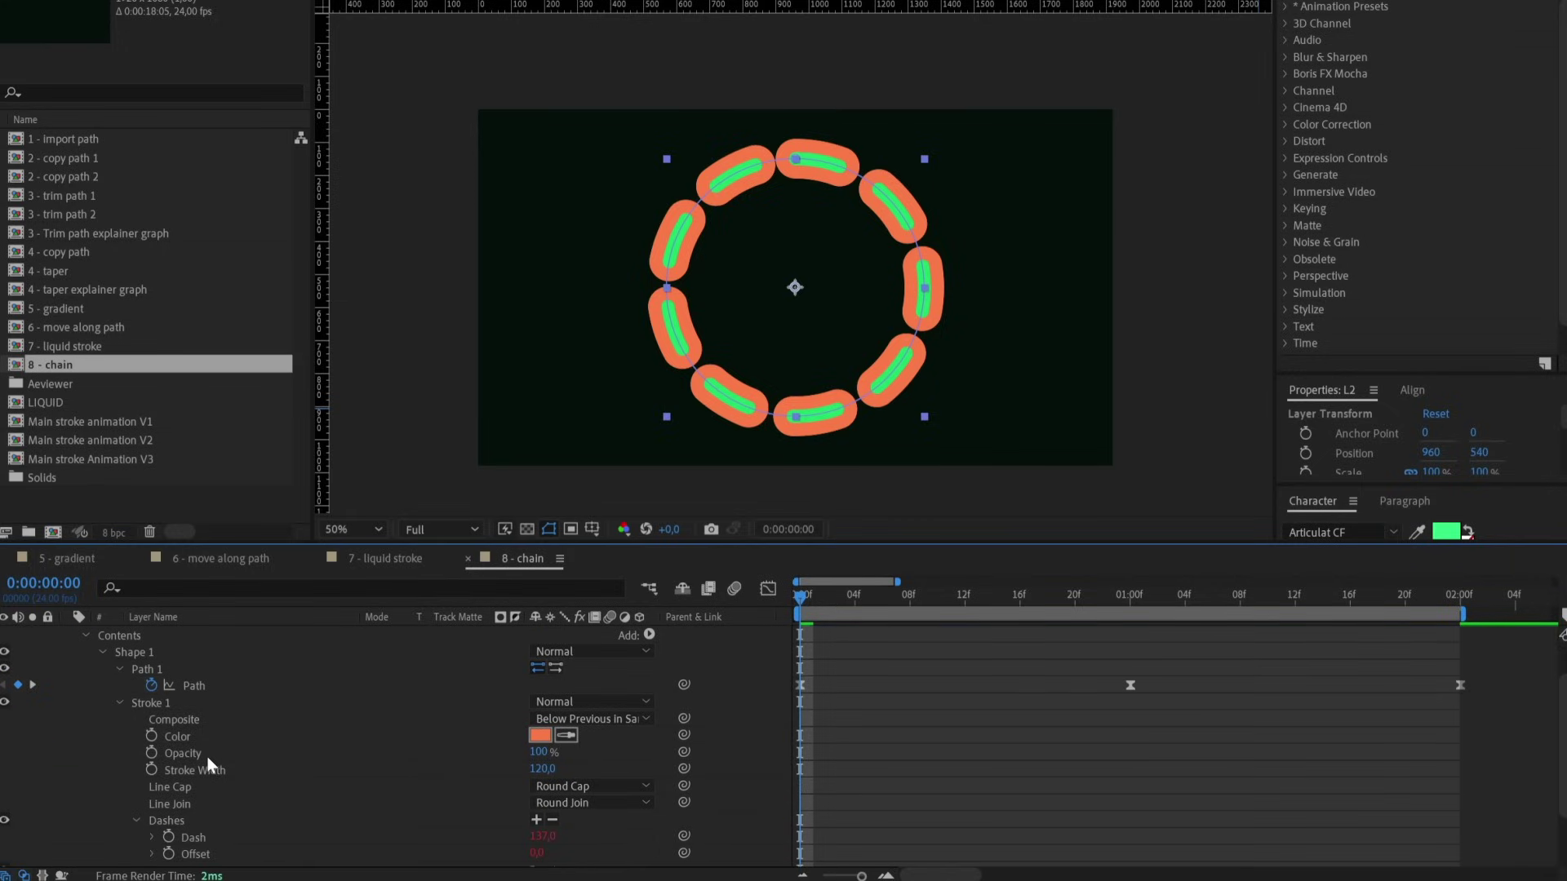
scroll(208, 755, down, 1)
click(229, 803)
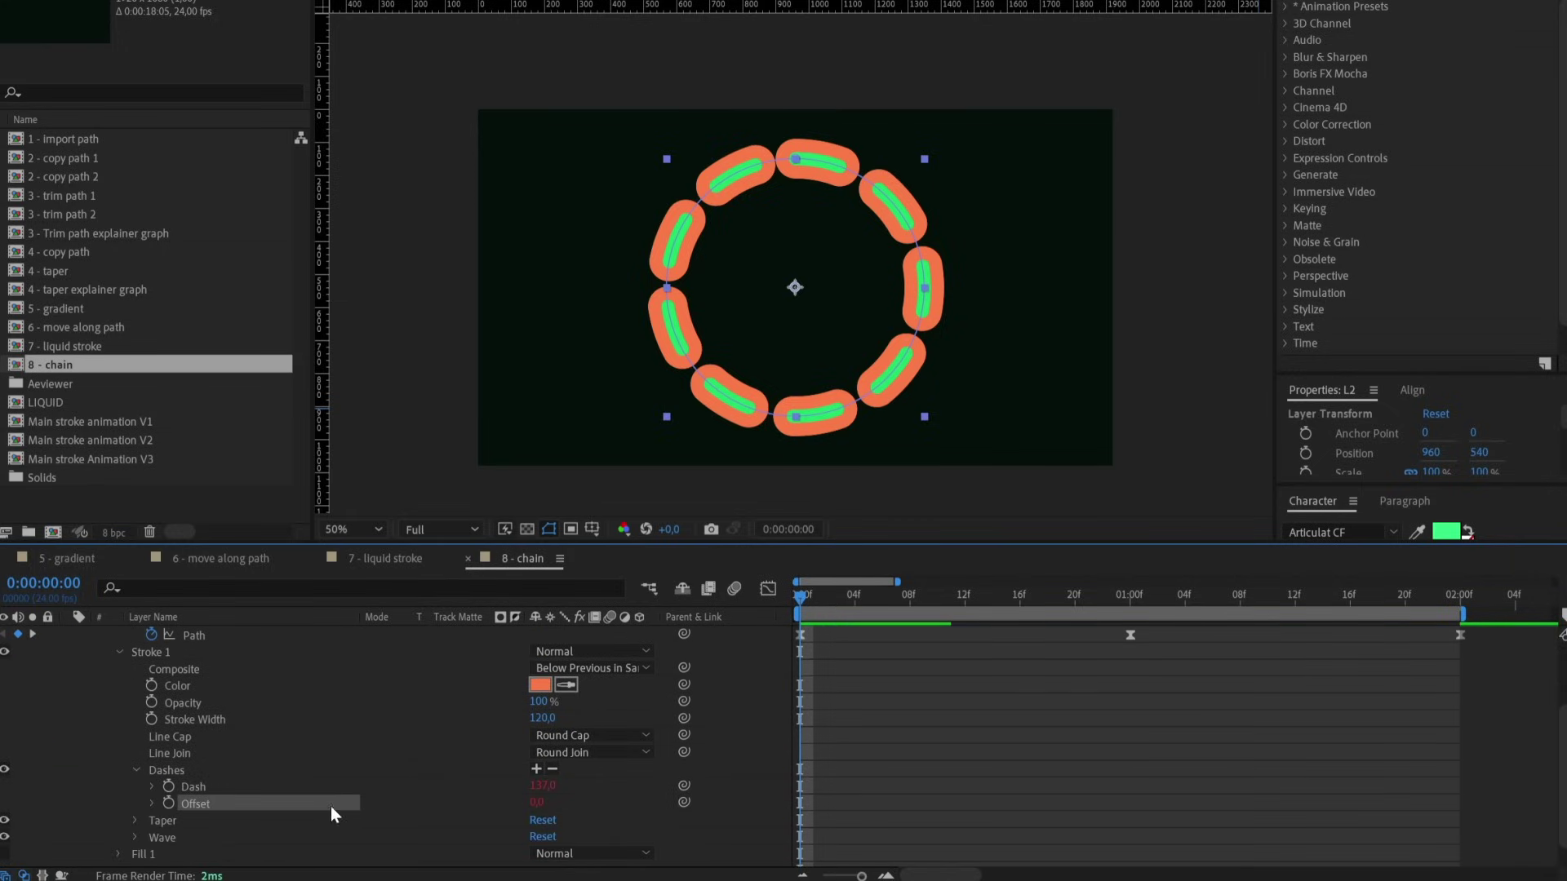
text(thisComp.layer("L1").content("Shape 1").content("Stroke 1").dash.offset)
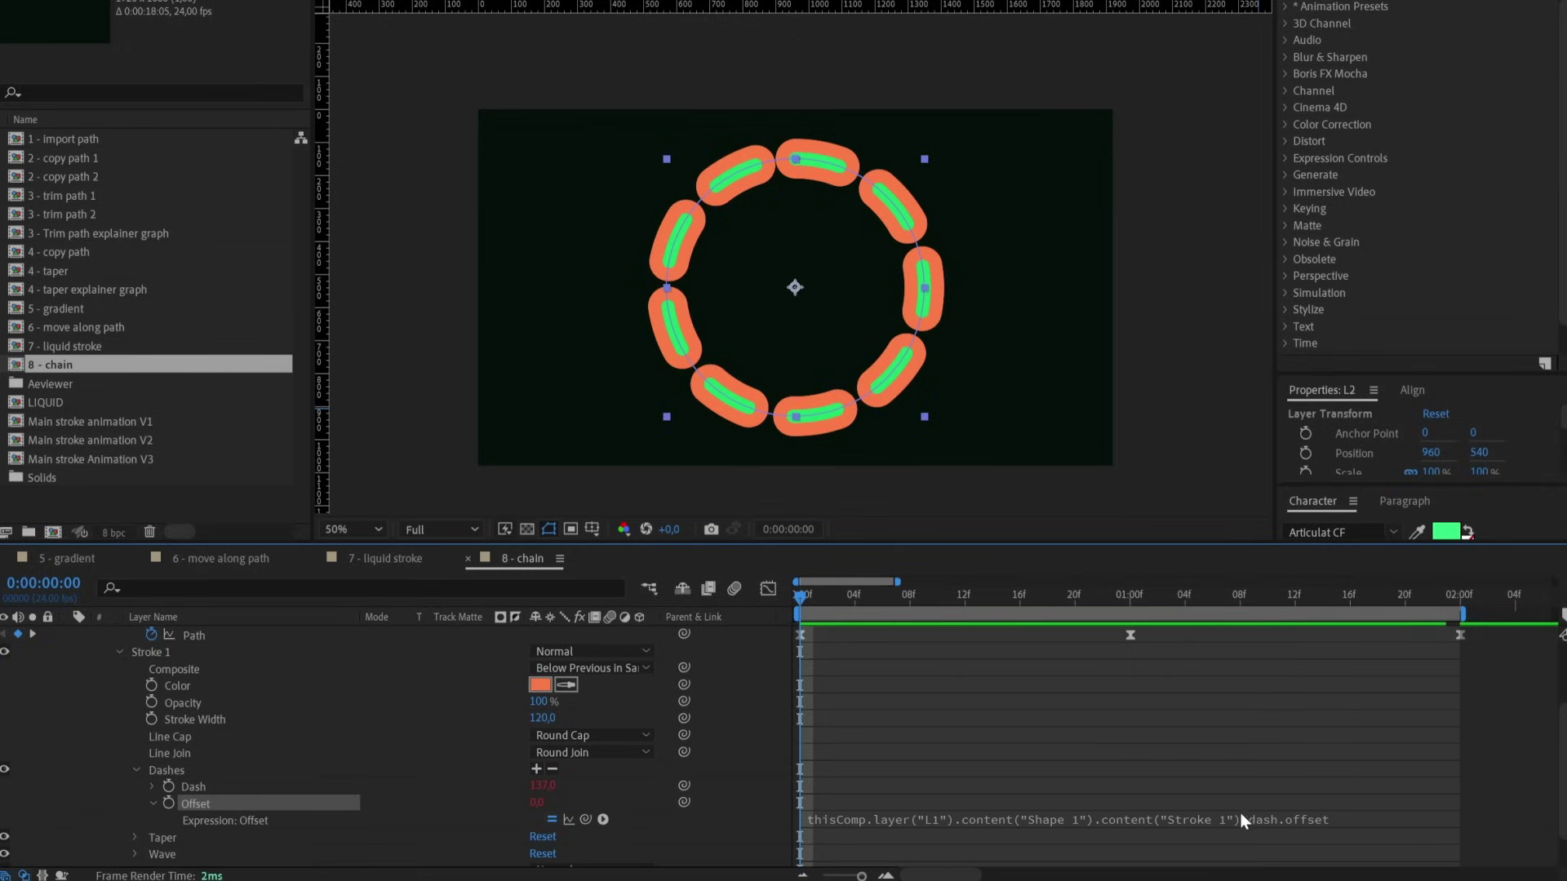
click(1353, 819)
text(+130)
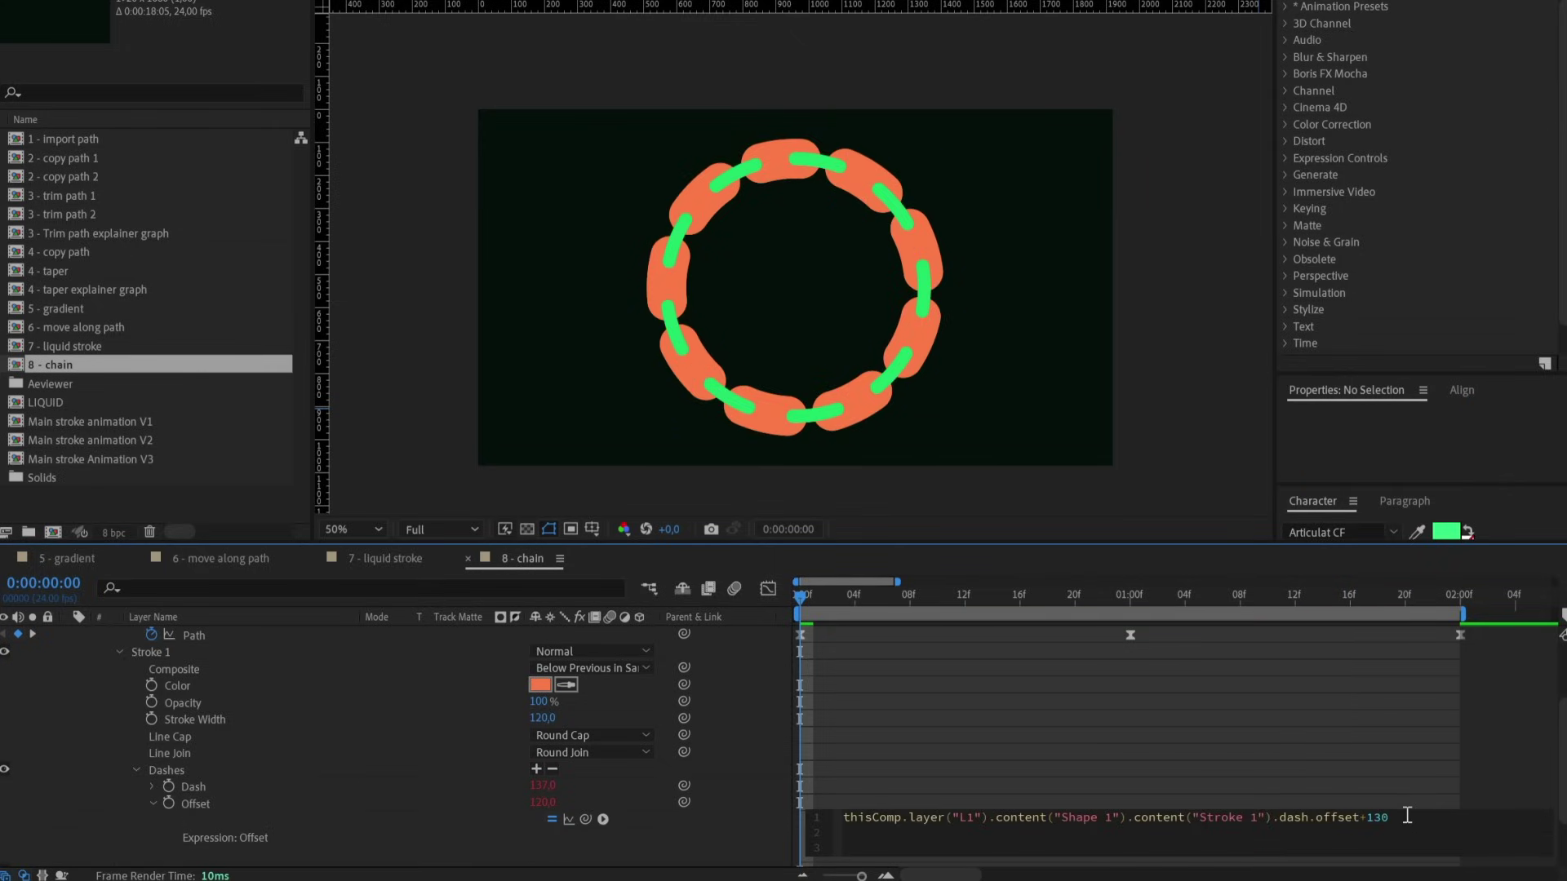
key(Return)
key(Return)
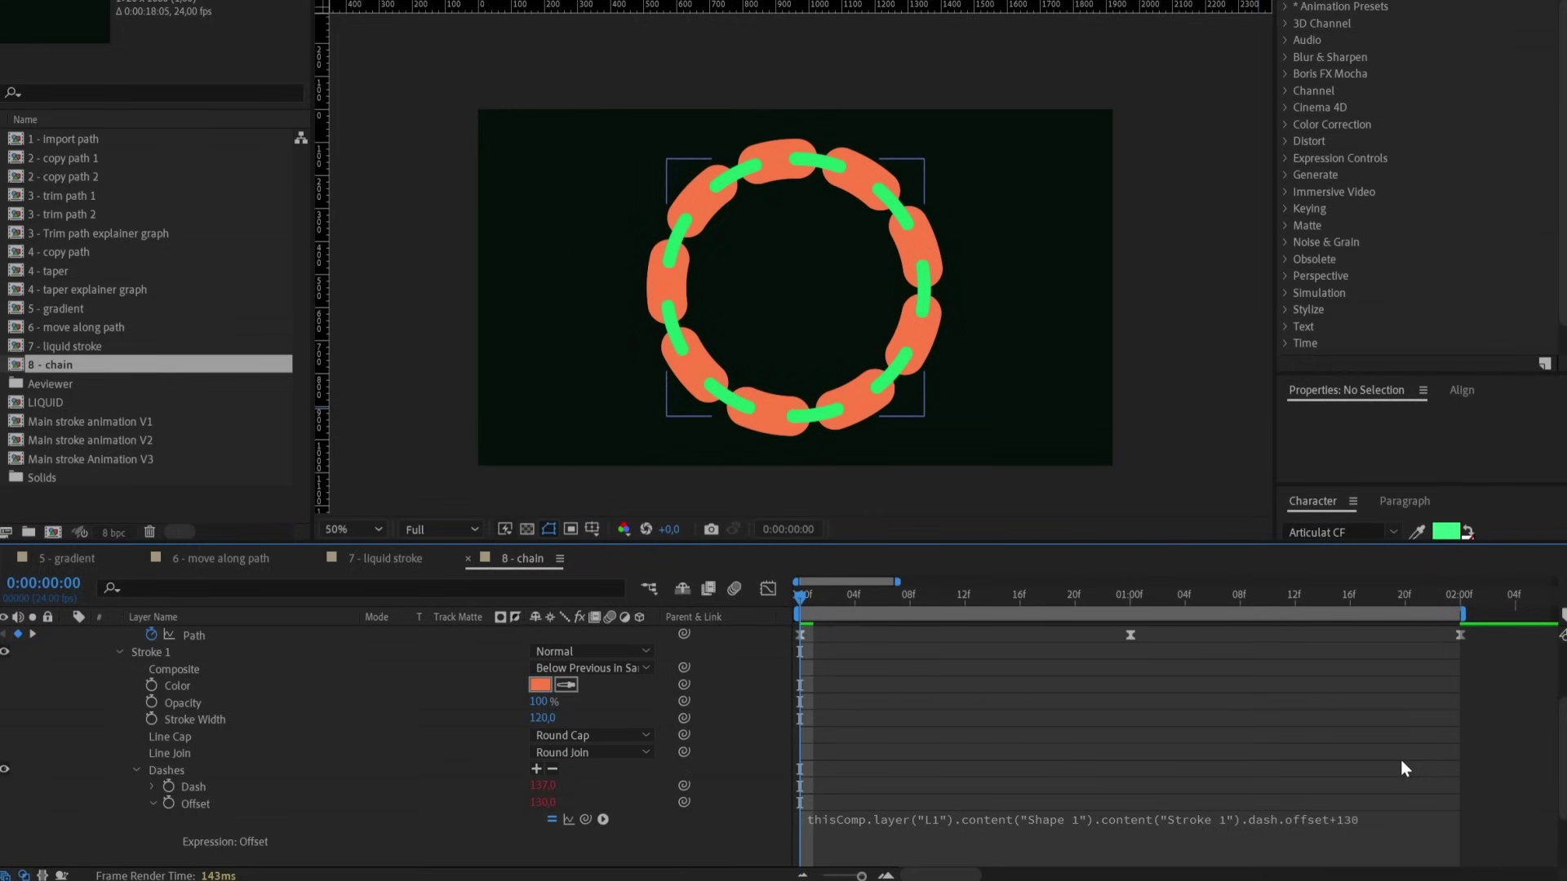
Give L2 matte's dash Offset the same expression, L1's dash offset +130, so the matte follows L2.
scroll(1401, 757, up, 5)
click(69, 652)
click(118, 719)
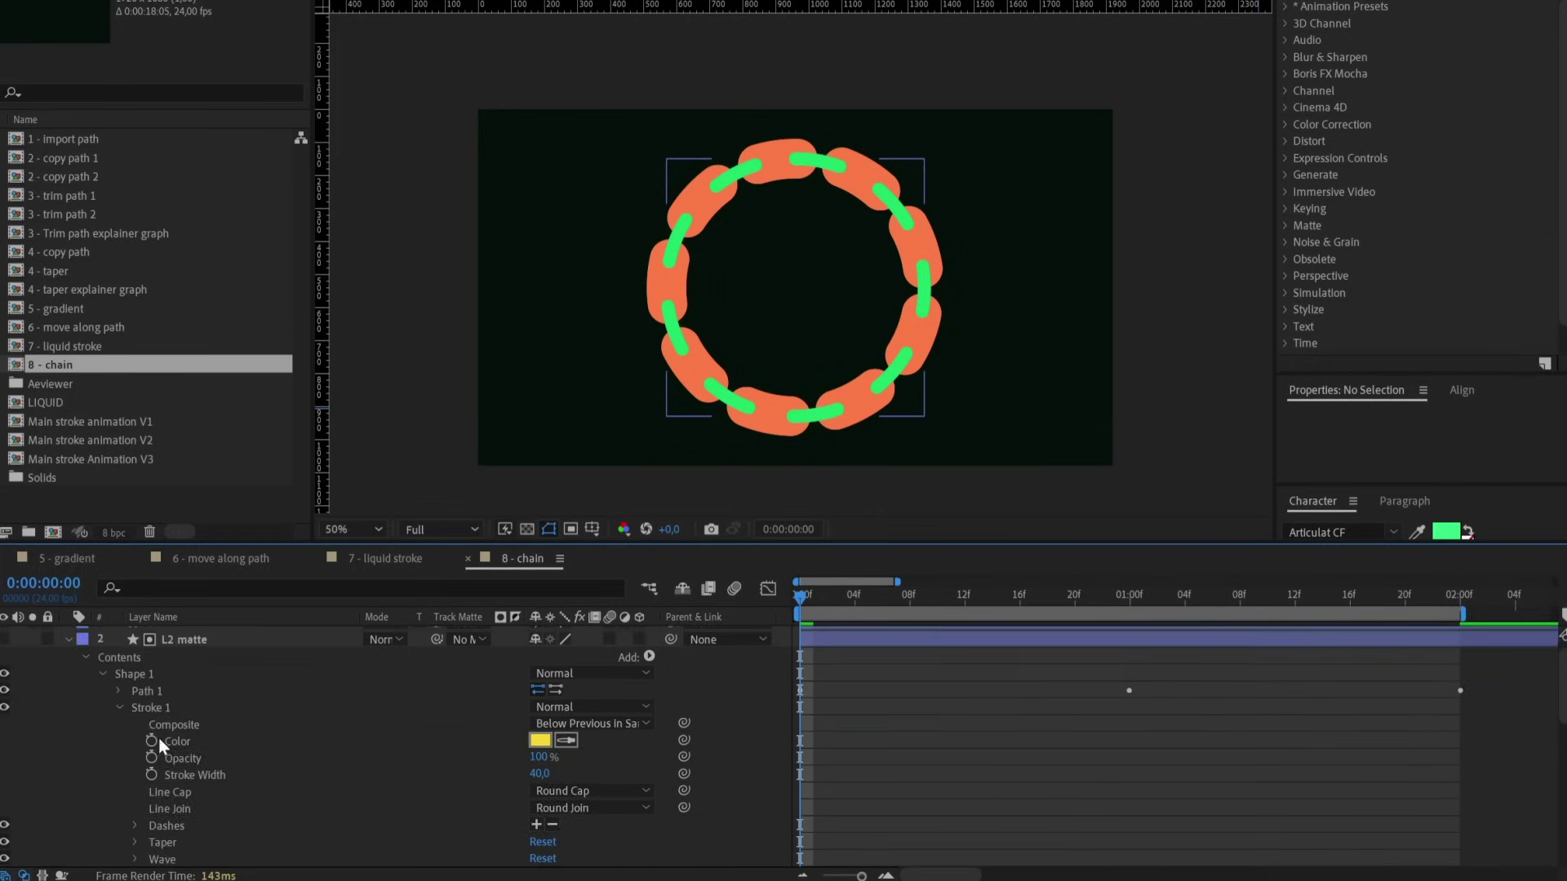
scroll(158, 737, down, 2)
click(1346, 781)
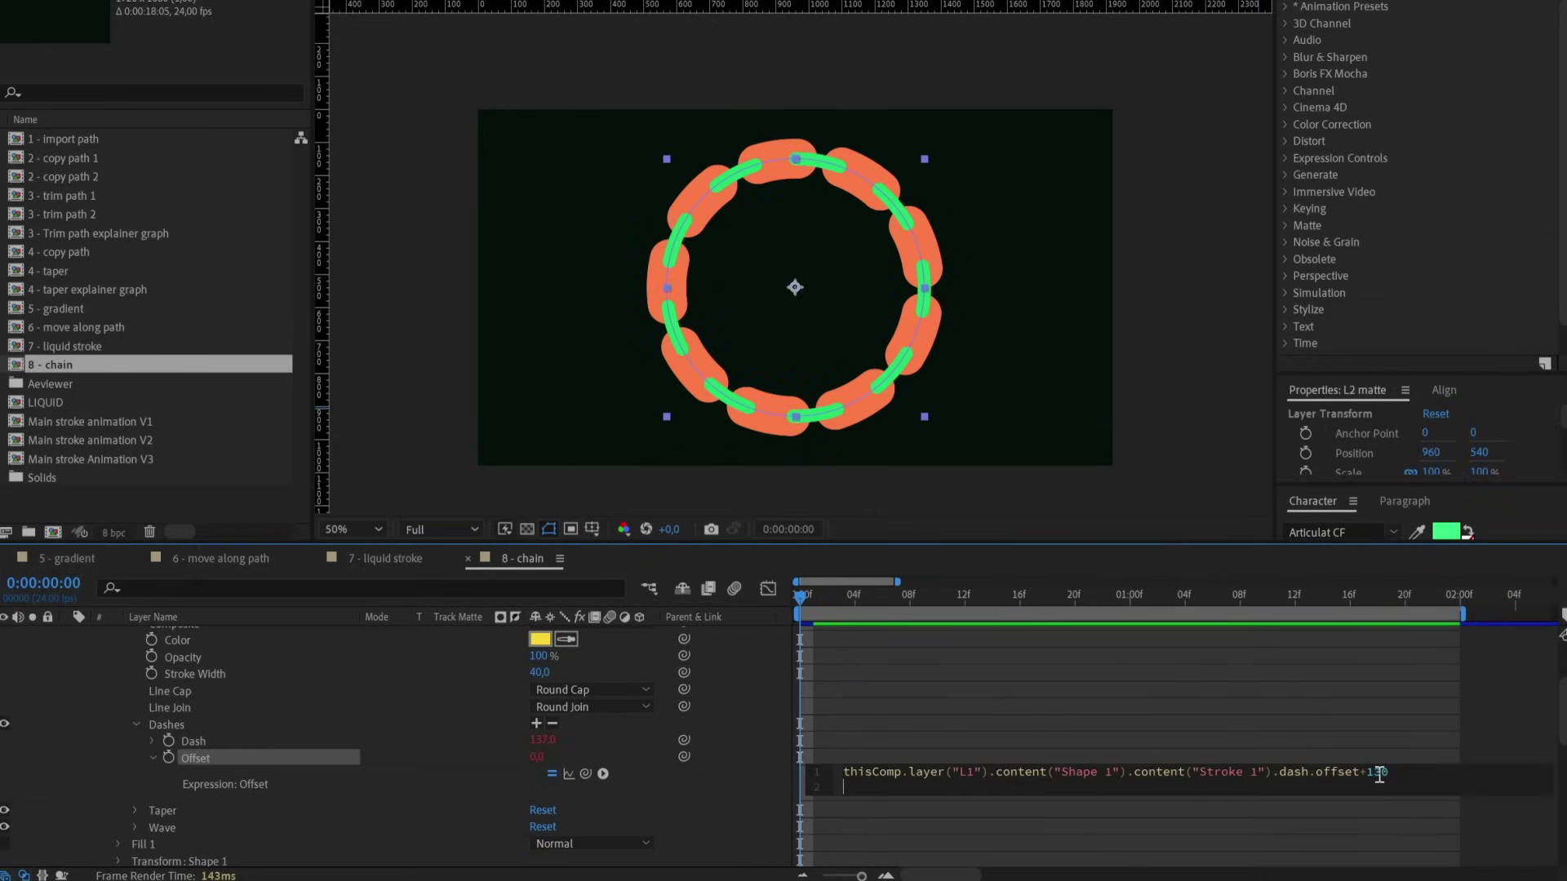
click(1427, 721)
scroll(847, 643, up, 3)
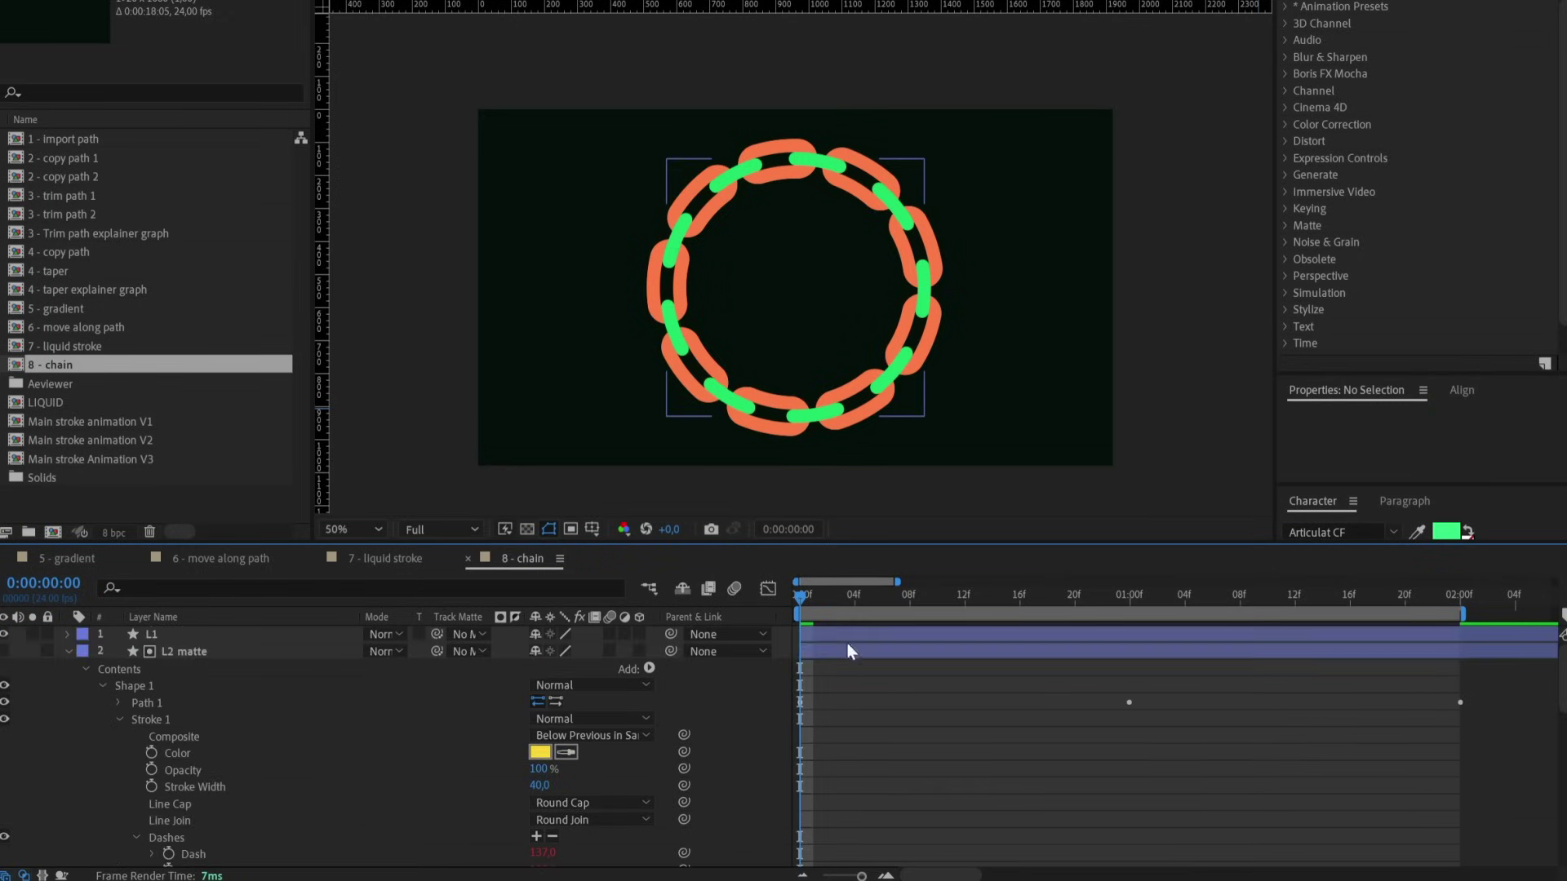
Test the linked links by scrubbing the dash Offset of the L1 layer's stroke.
click(68, 652)
click(84, 636)
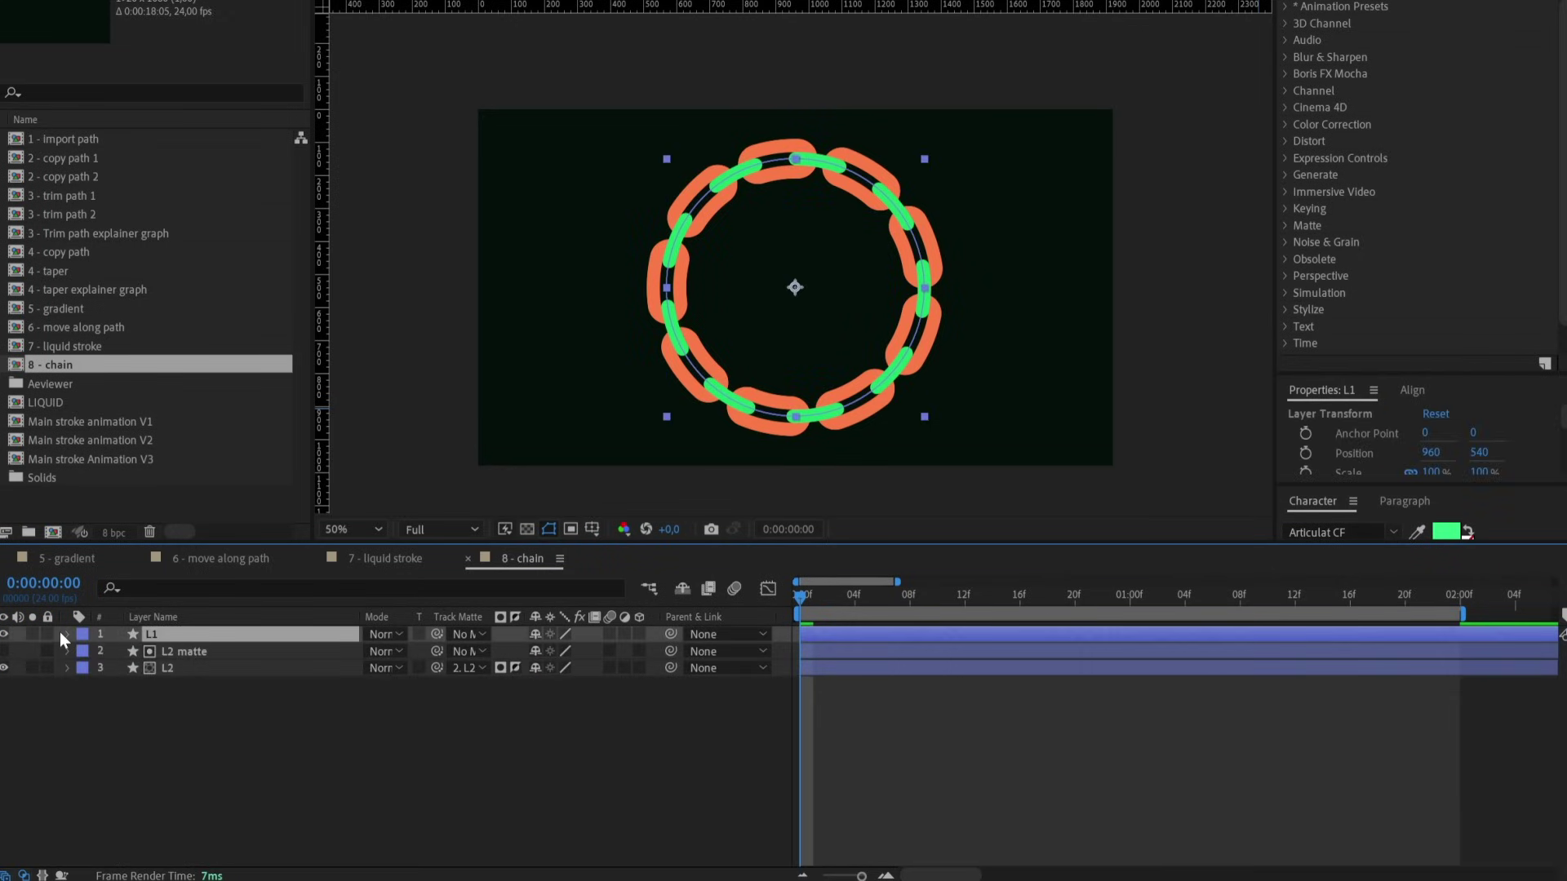
click(65, 634)
scroll(522, 811, down, 3)
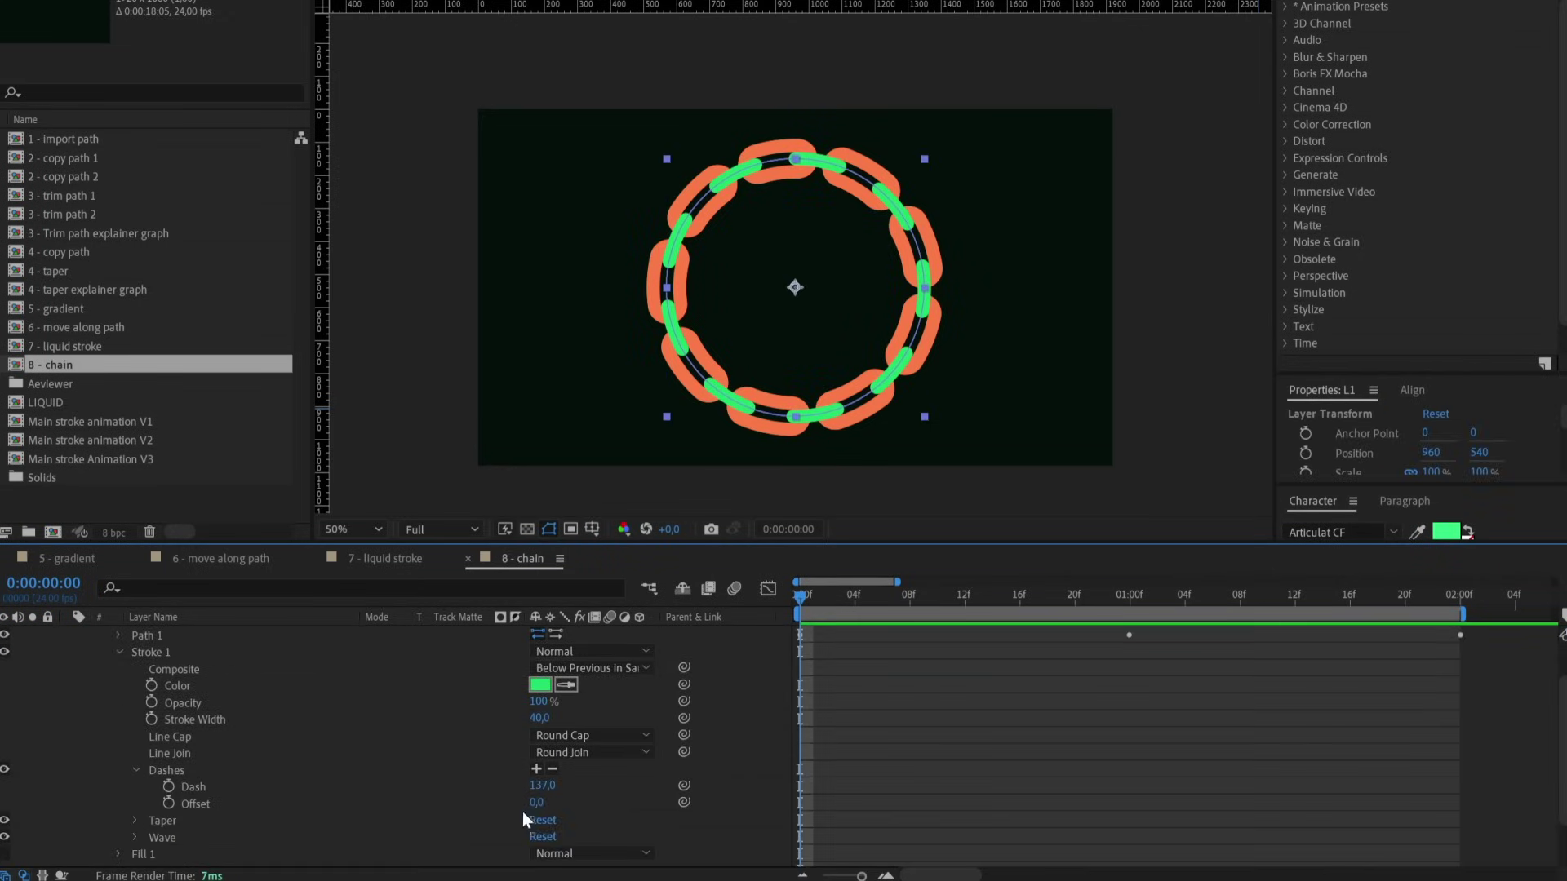
mouse_move(536, 802)
mouse_down()
mouse_move(685, 802)
mouse_move(555, 802)
mouse_up()
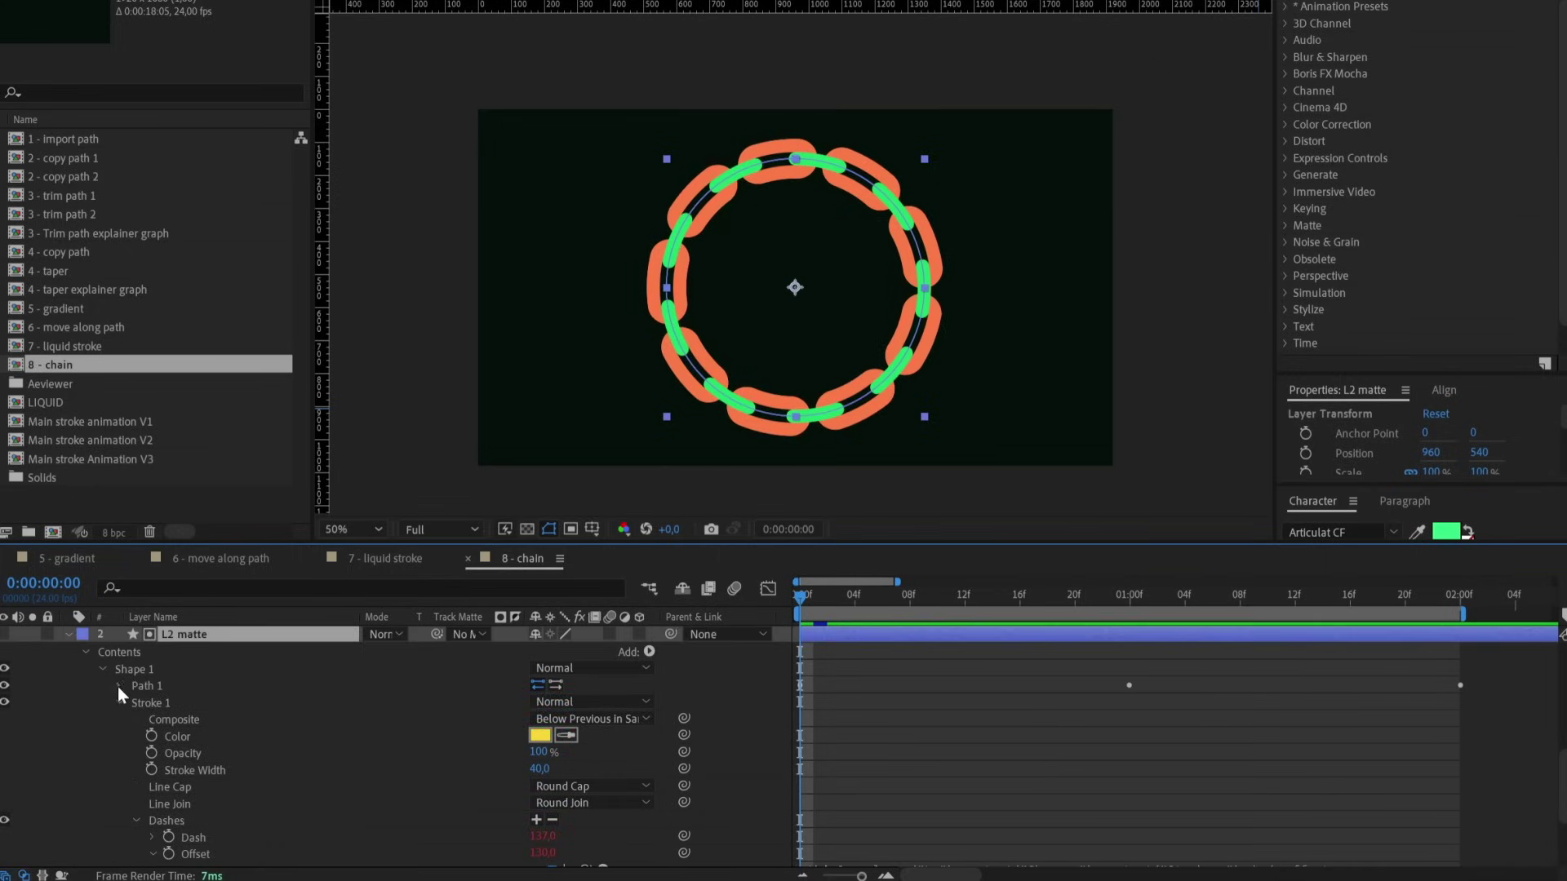
Remove the path keyframes of L2 matte and link the Path of both L2 matte and L2 to L1's Path.
click(119, 686)
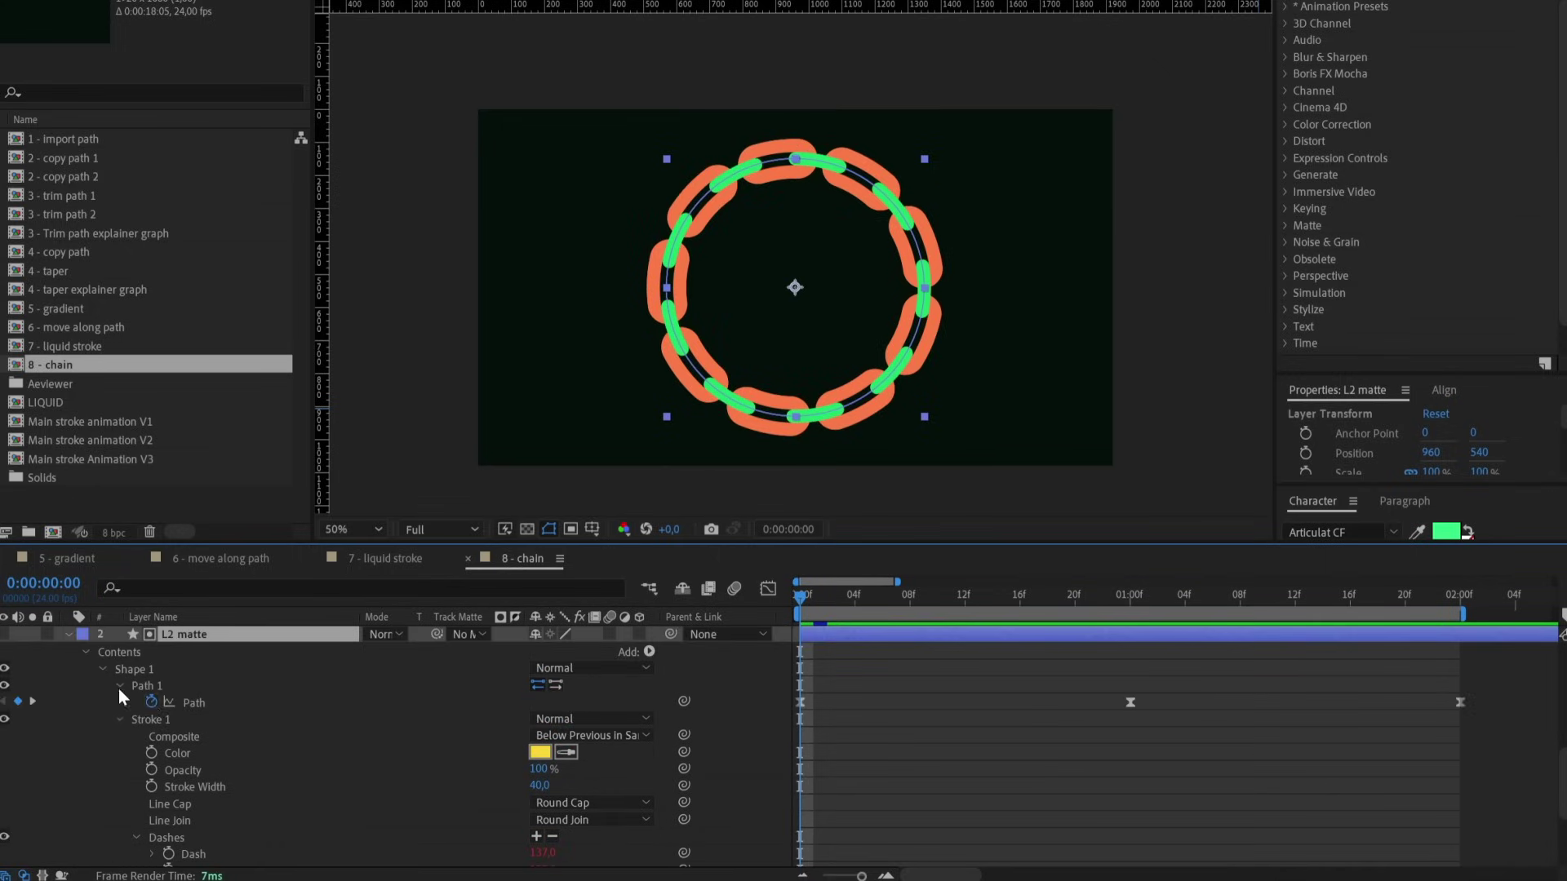
click(150, 700)
drag(684, 701, 204, 698)
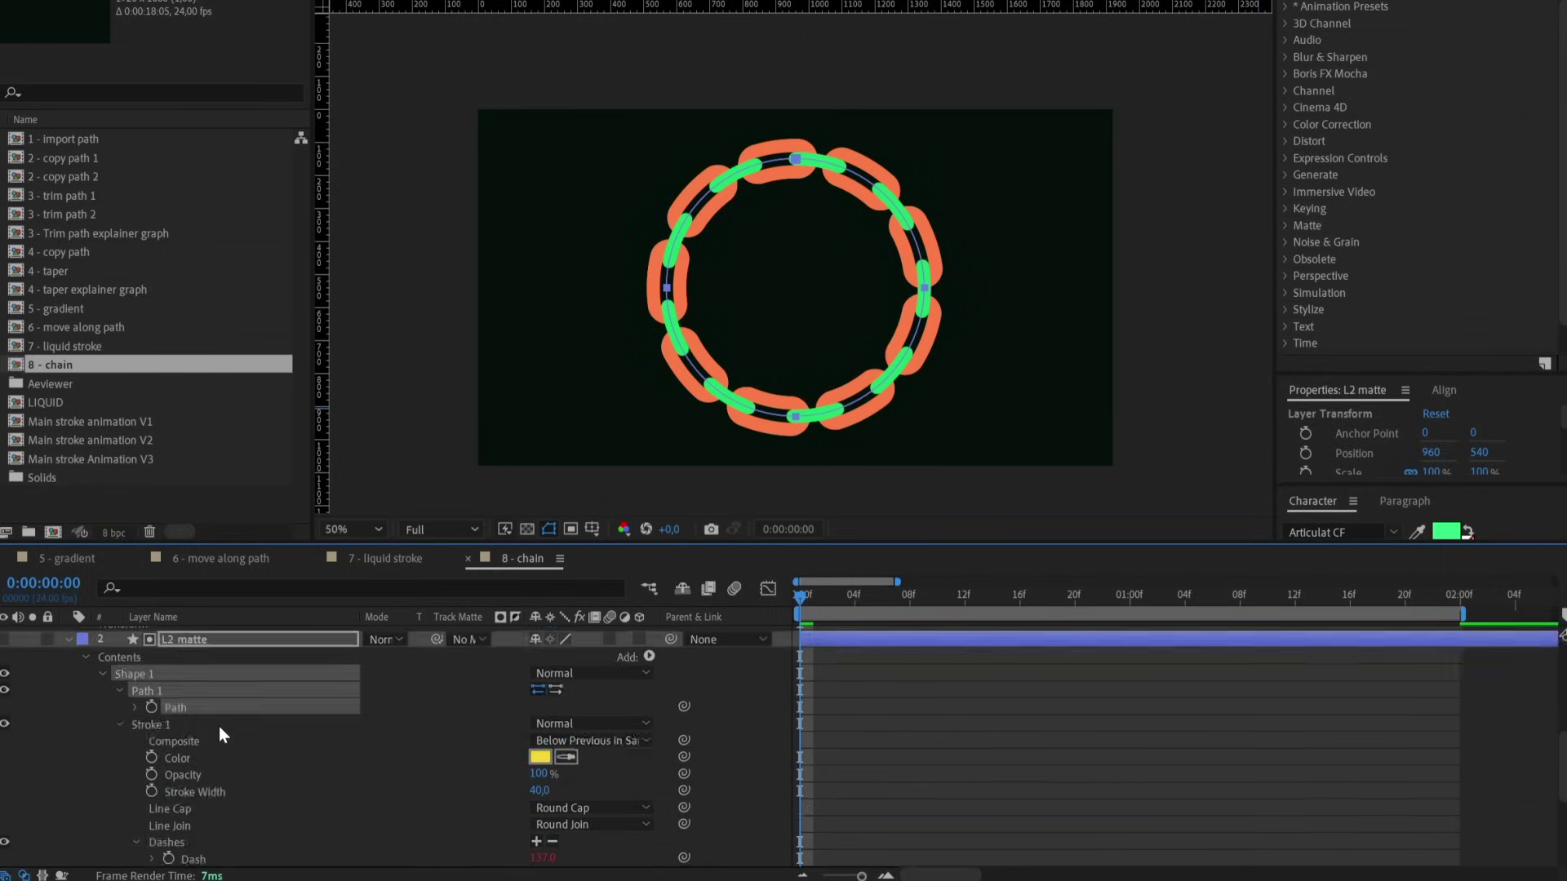
mouse_move(684, 699)
mouse_down()
mouse_move(308, 692)
mouse_move(214, 633)
mouse_move(199, 700)
mouse_up()
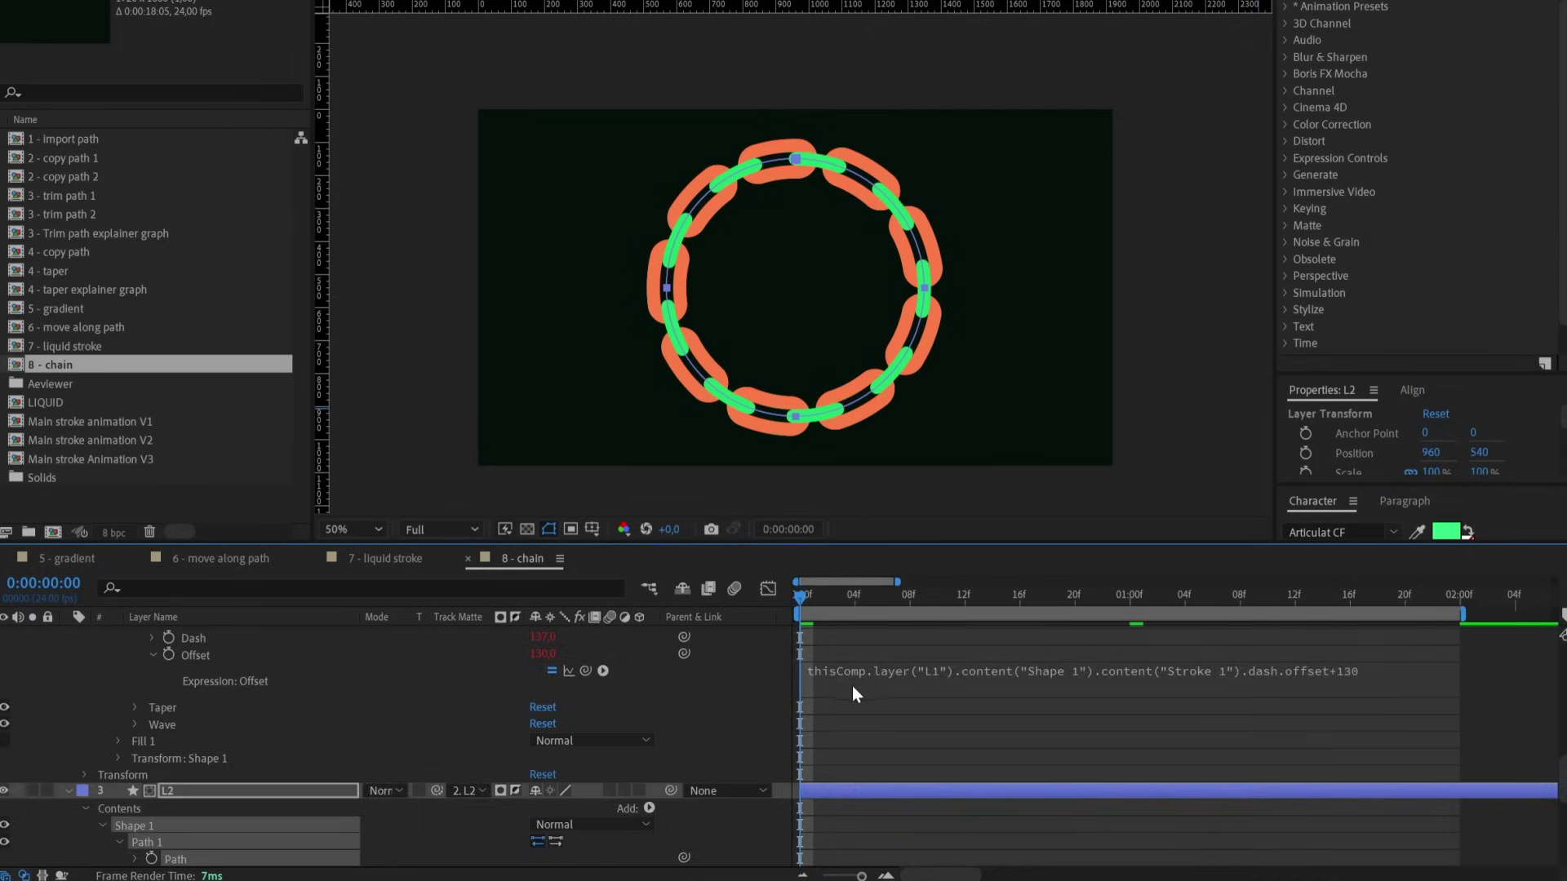
Try moving the top of L1's path, undo the move, and preview the path animation of the chain.
scroll(850, 688, up, 6)
scroll(851, 689, up, 3)
click(844, 634)
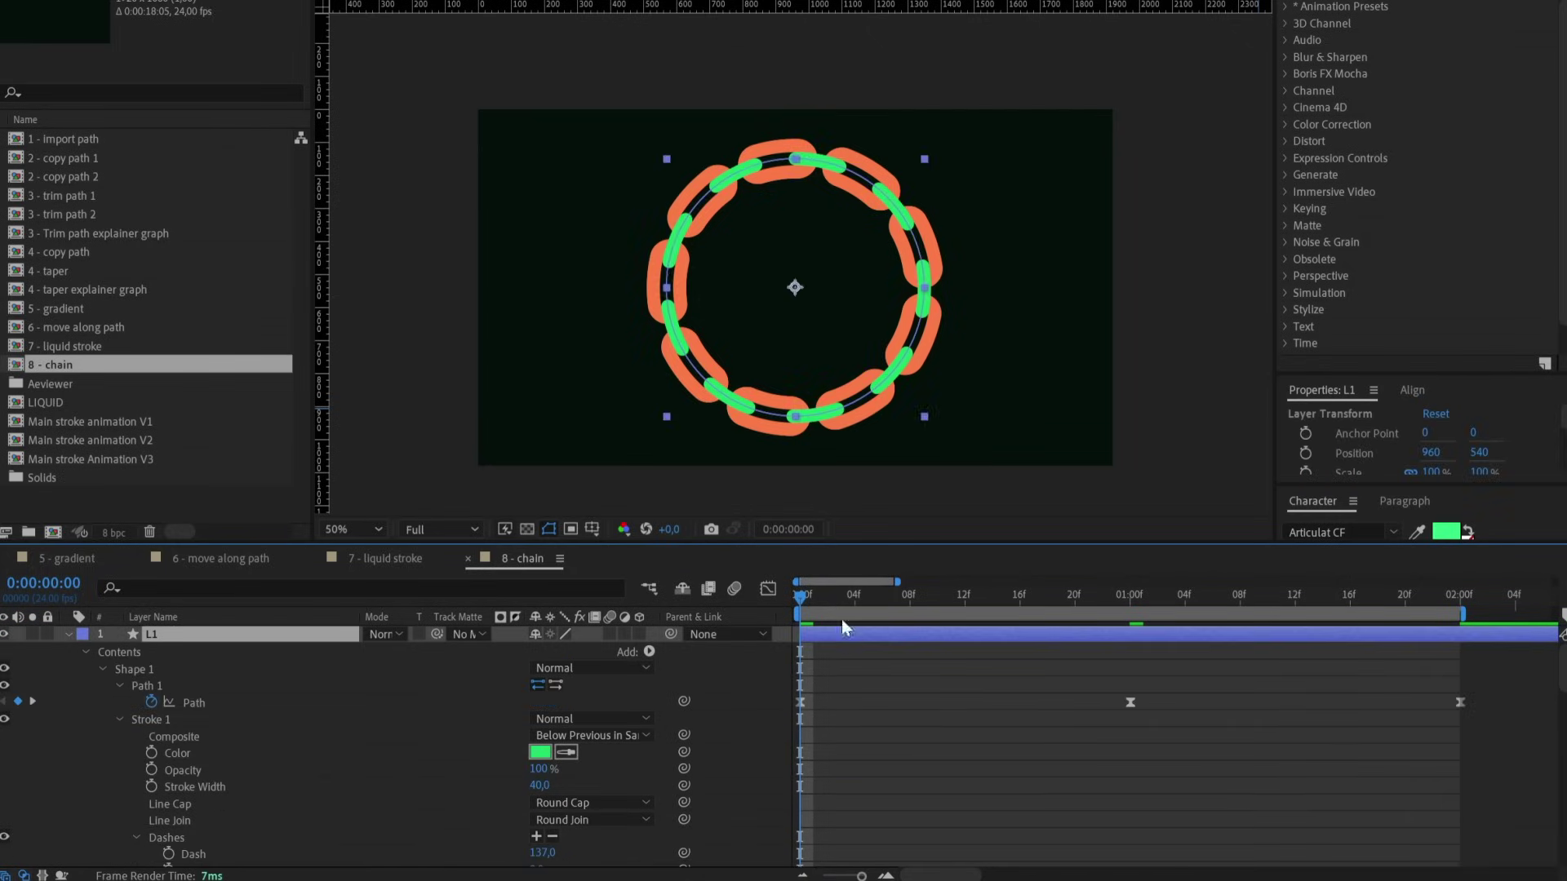
click(810, 150)
mouse_move(810, 149)
mouse_down()
mouse_move(884, 155)
mouse_move(938, 216)
mouse_move(798, 237)
mouse_move(661, 205)
mouse_move(738, 162)
mouse_move(794, 164)
mouse_up()
key(ctrl+z)
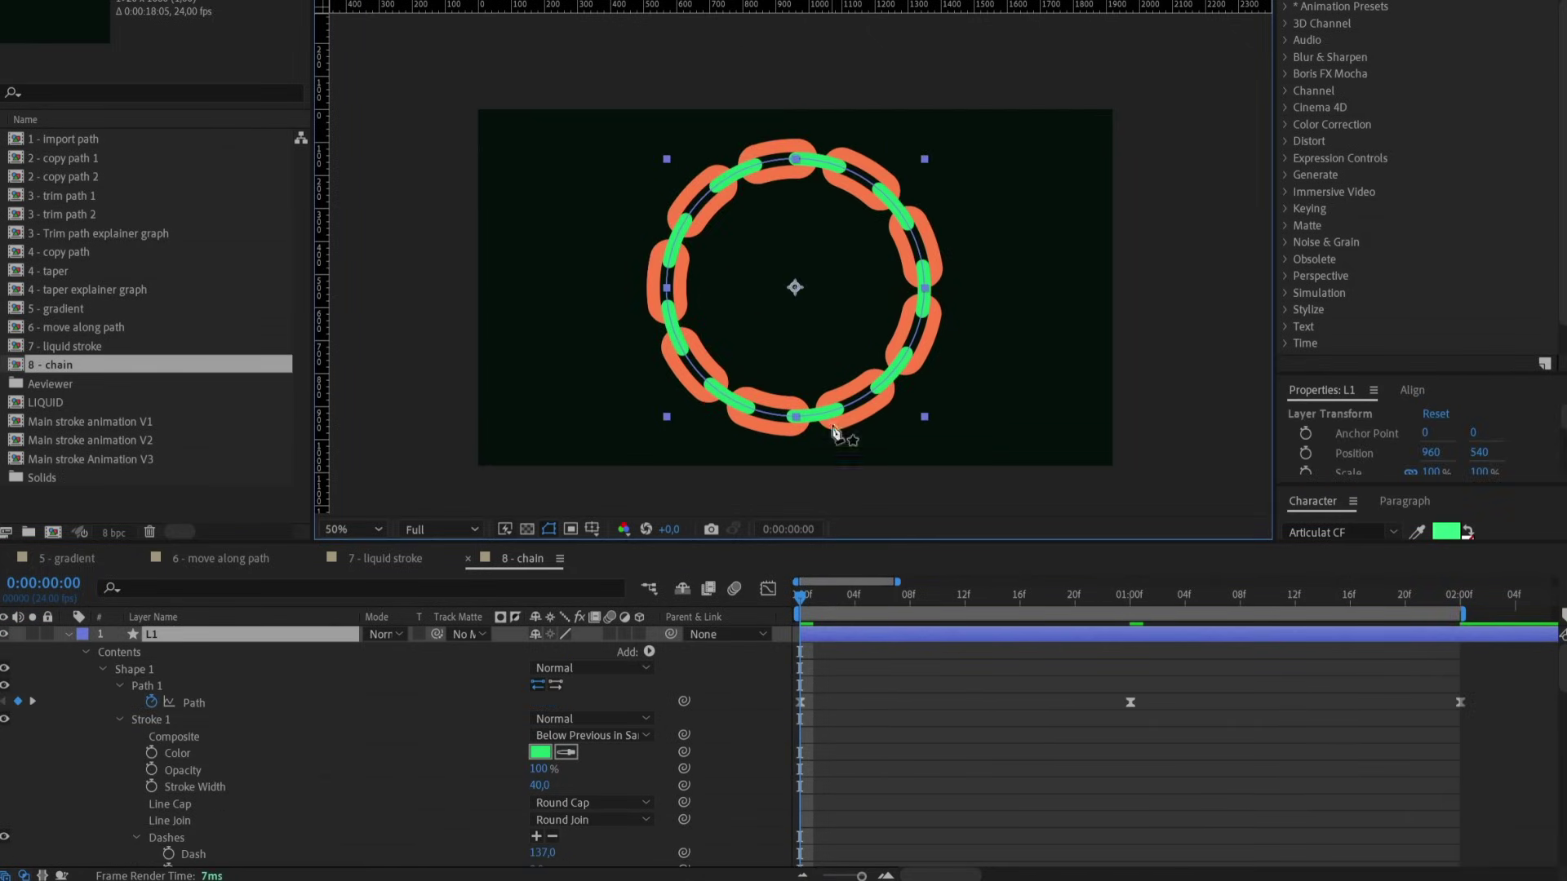
drag(801, 595, 896, 597)
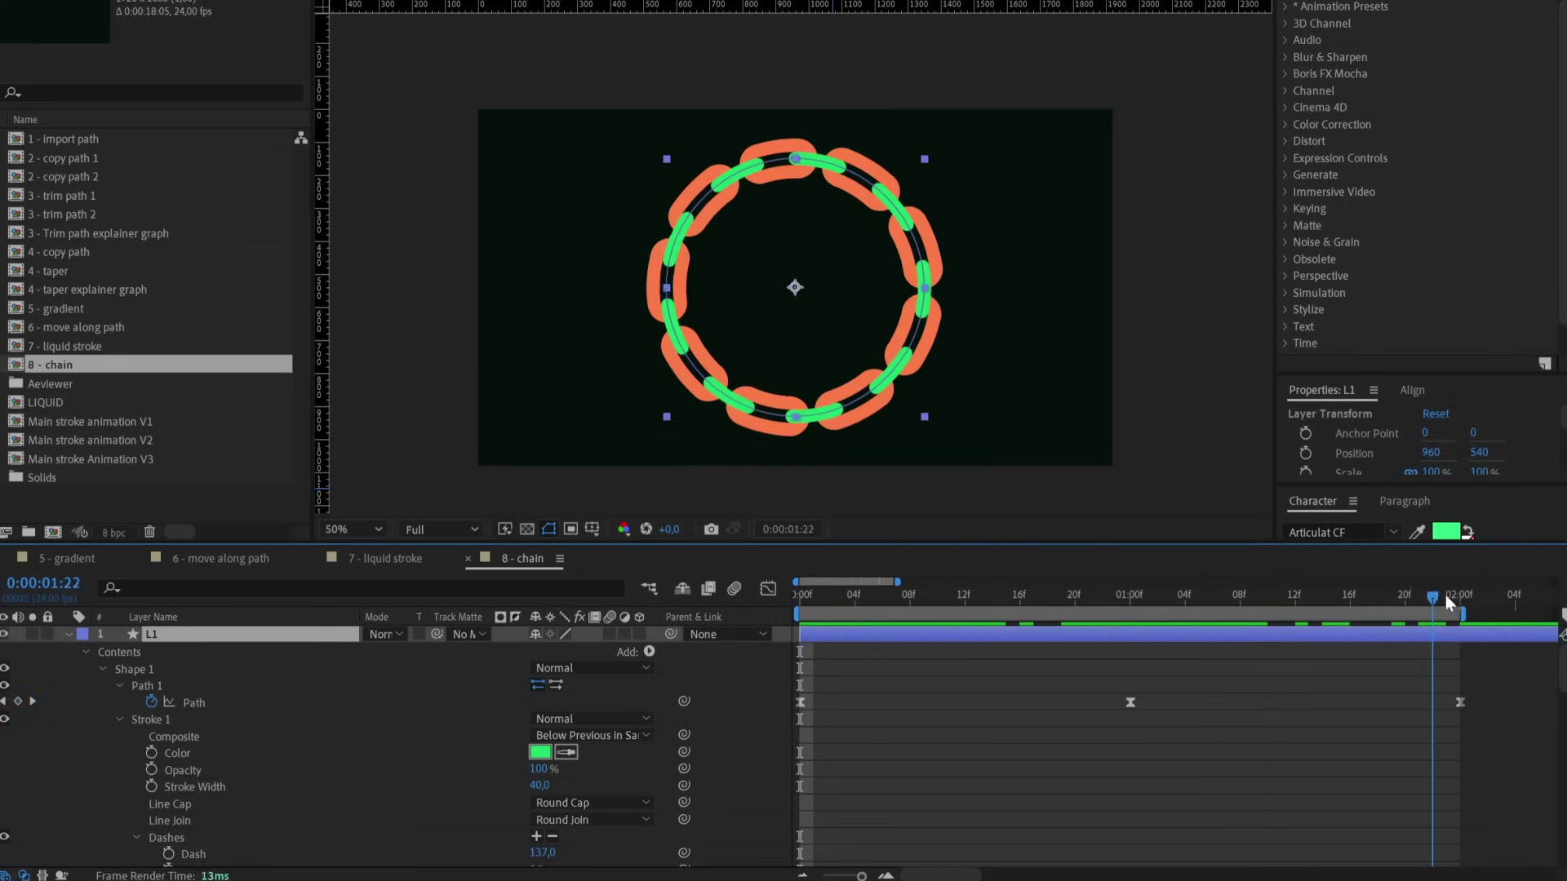
key(space)
Keyframe L1's dash Offset from 0 at the start to 550 at 2 seconds, aligning against a horizontal guide, and preview the loop.
scroll(174, 825, down, 1)
click(169, 819)
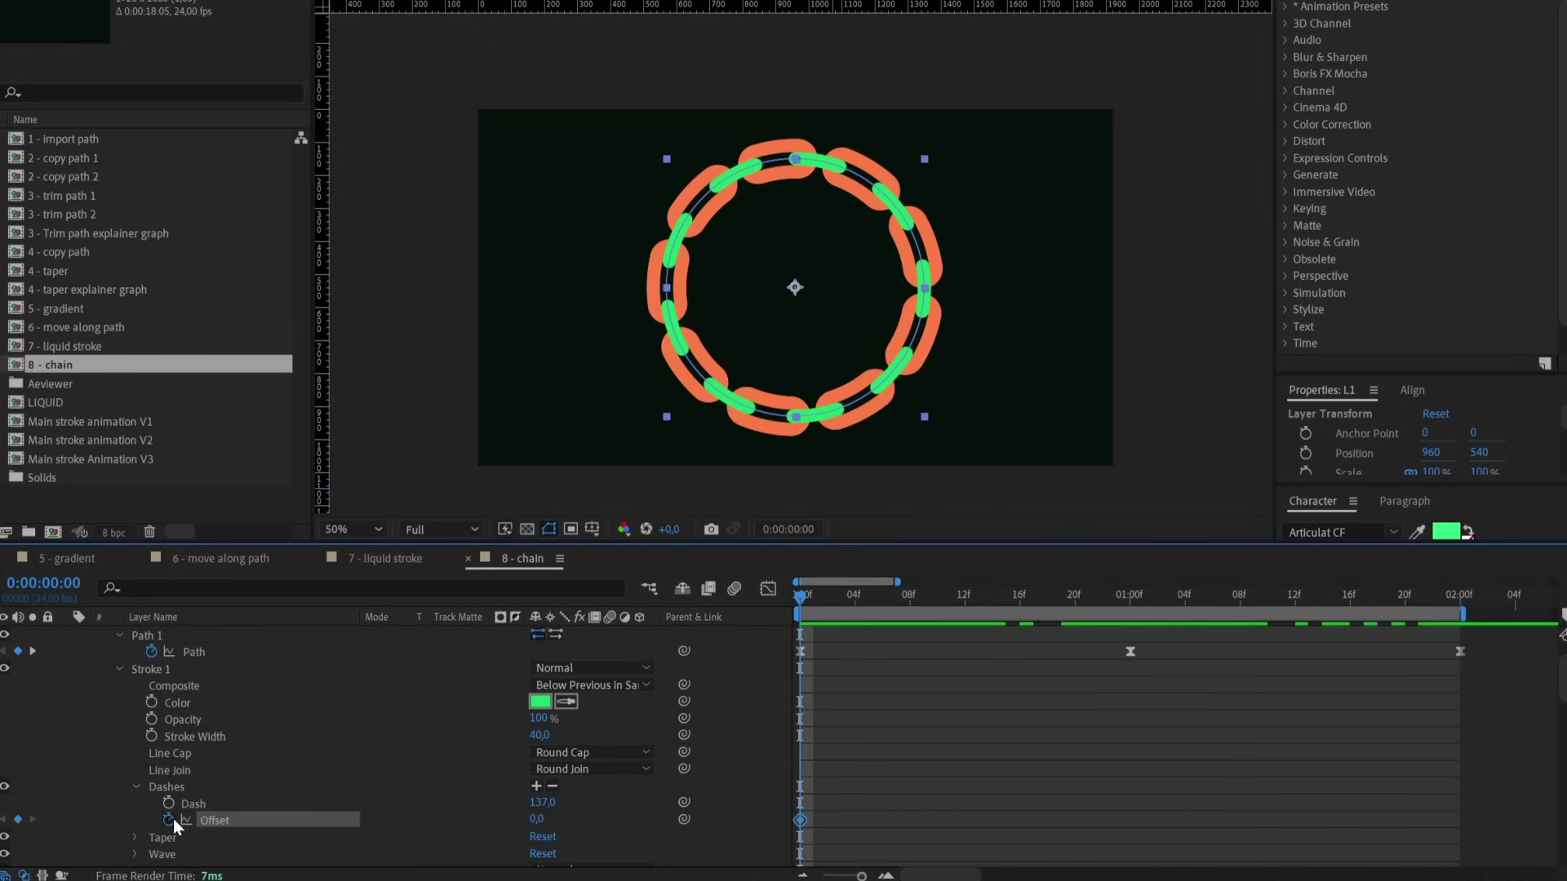
drag(834, 590, 1460, 615)
key(period)
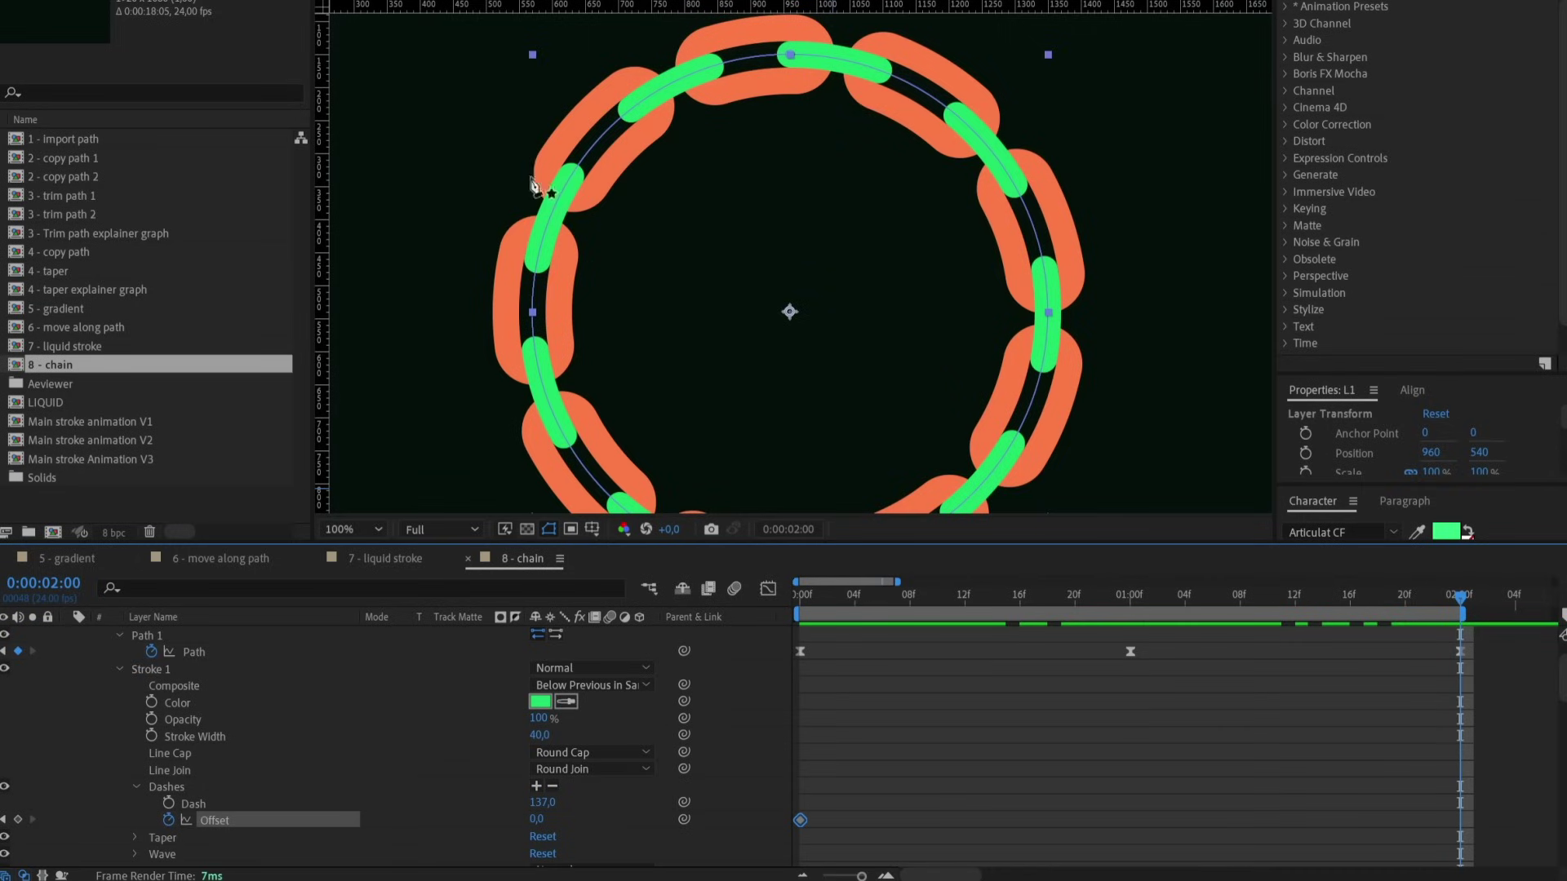
drag(645, 7, 667, 271)
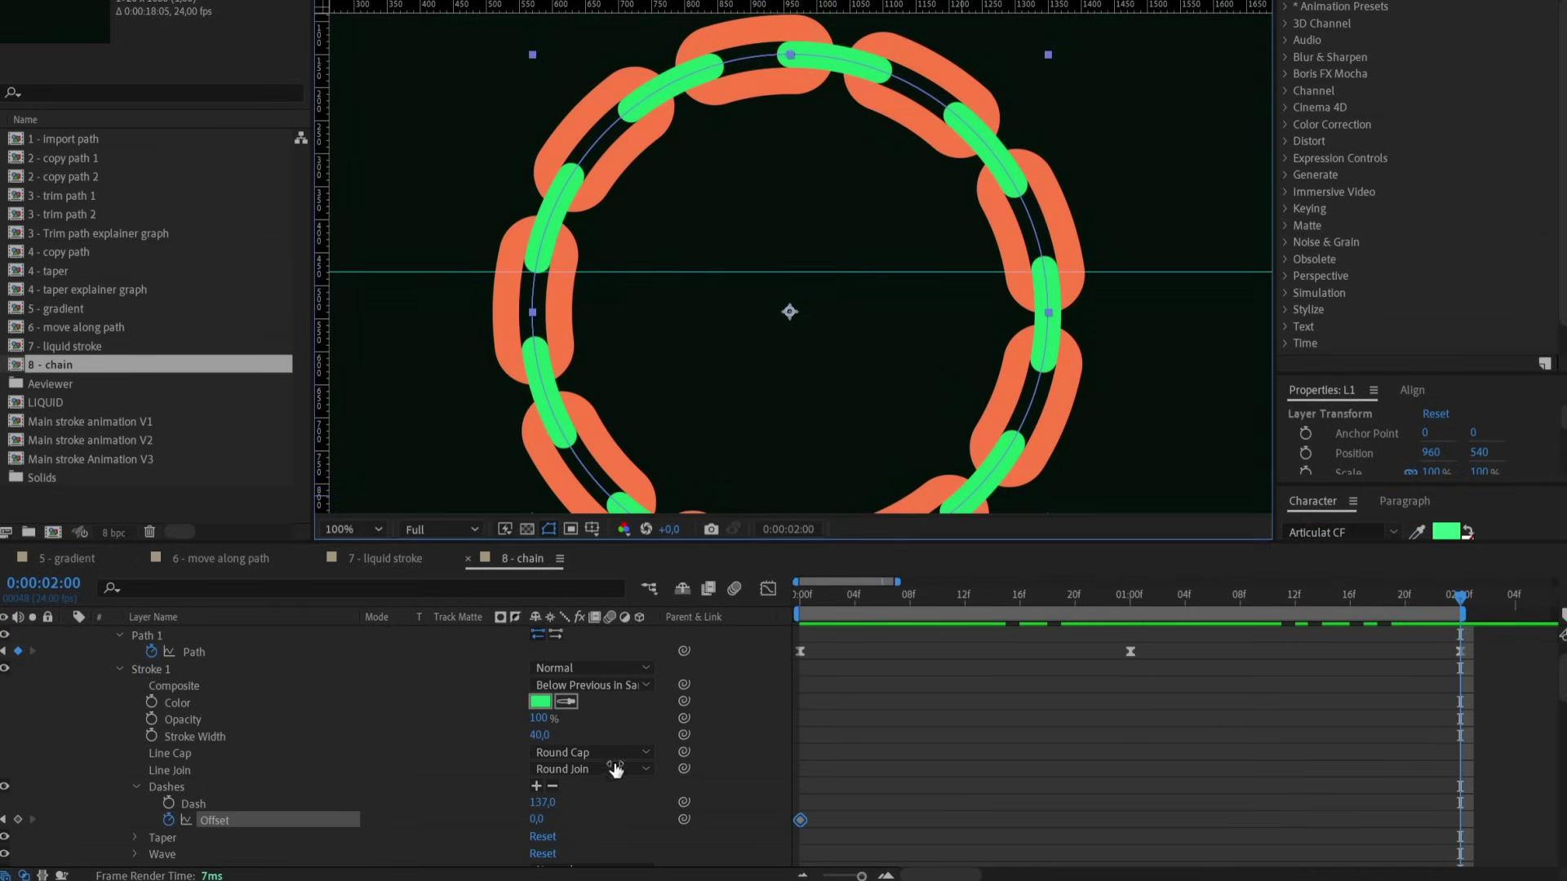
drag(531, 820, 802, 807)
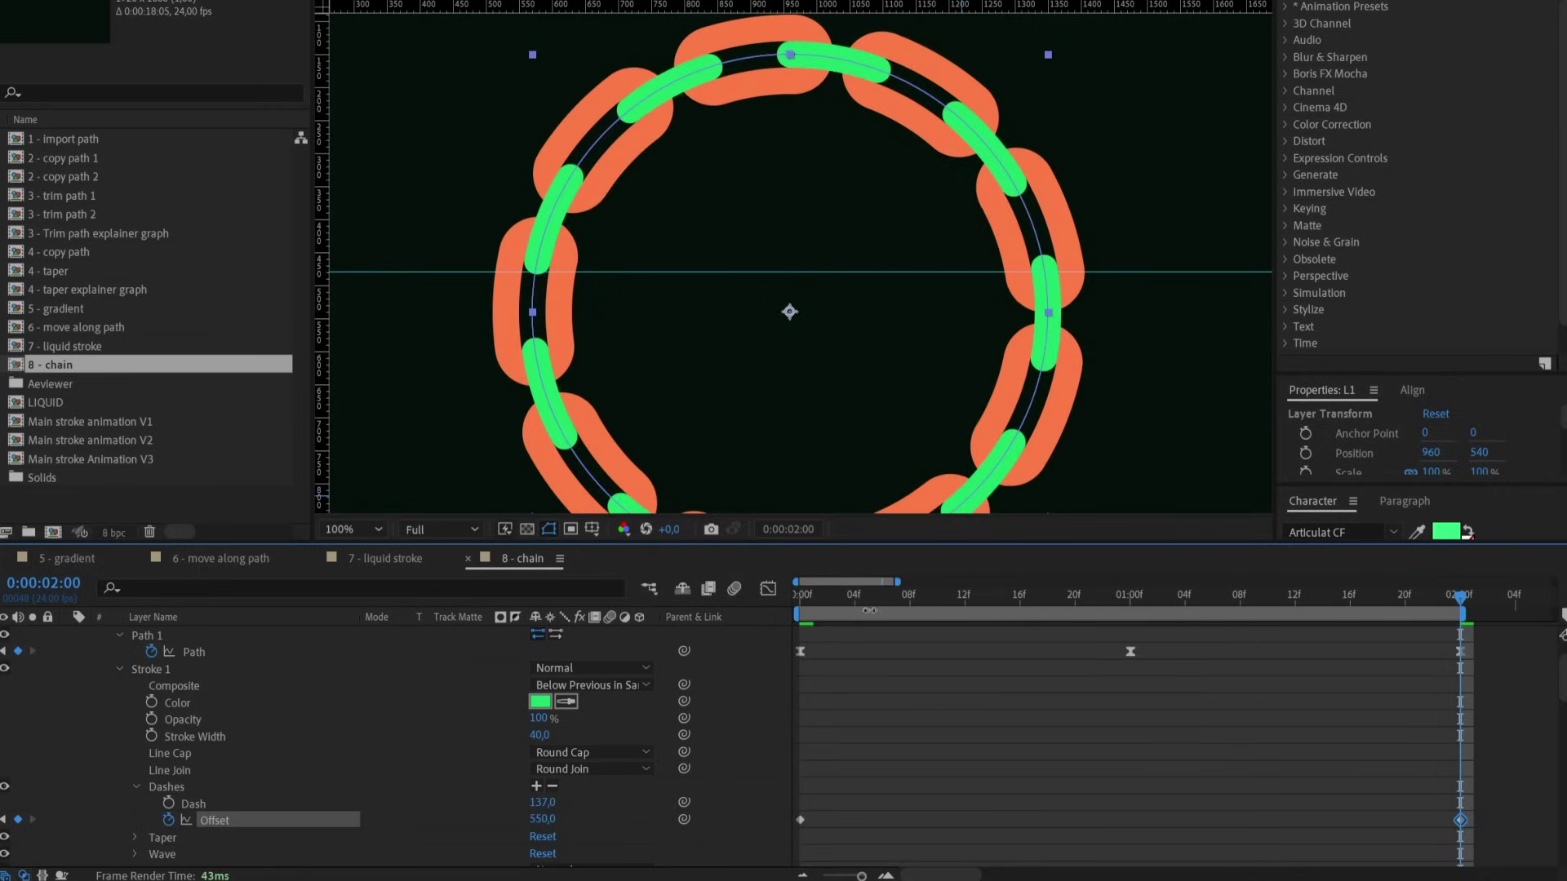
key(Home)
key(comma)
key(space)
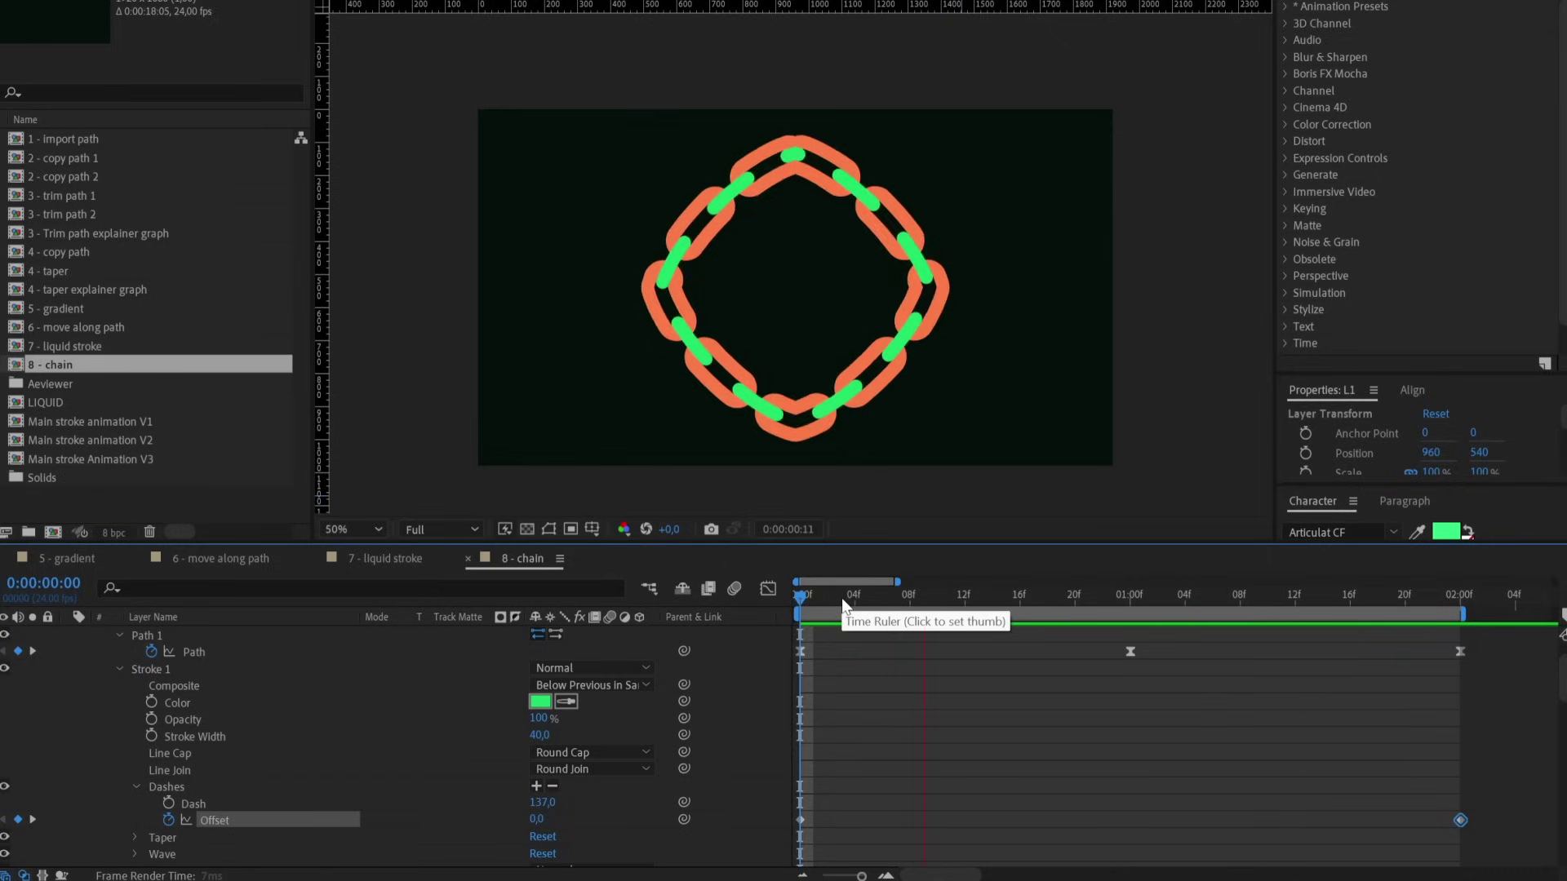
Add a Color Overlay layer style to L2 with the grey-green color 74857E.
right_click(897, 667)
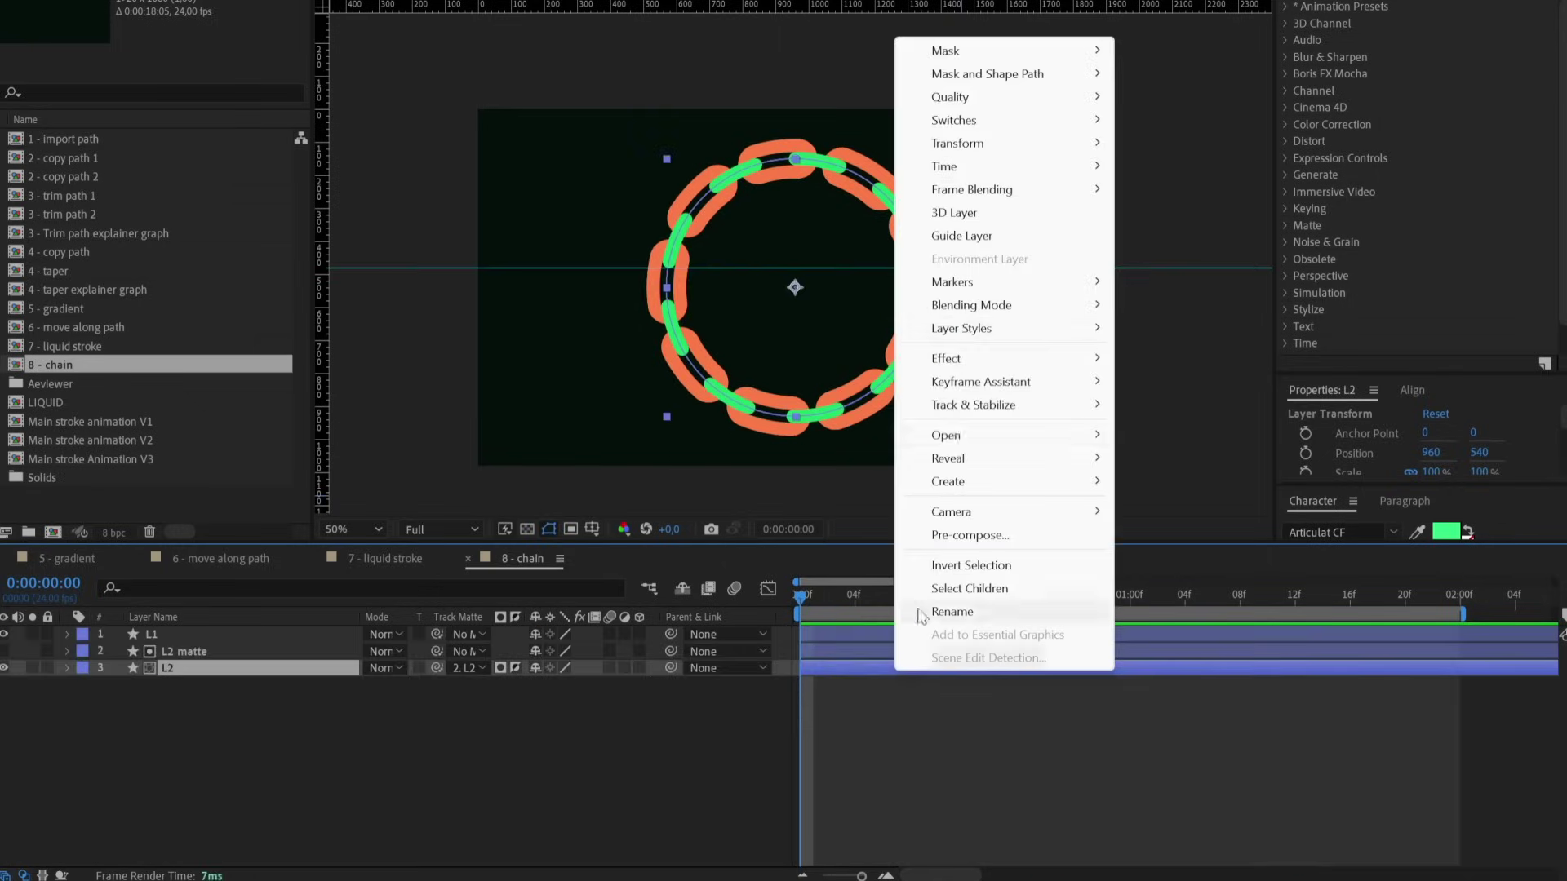
mouse_move(963, 330)
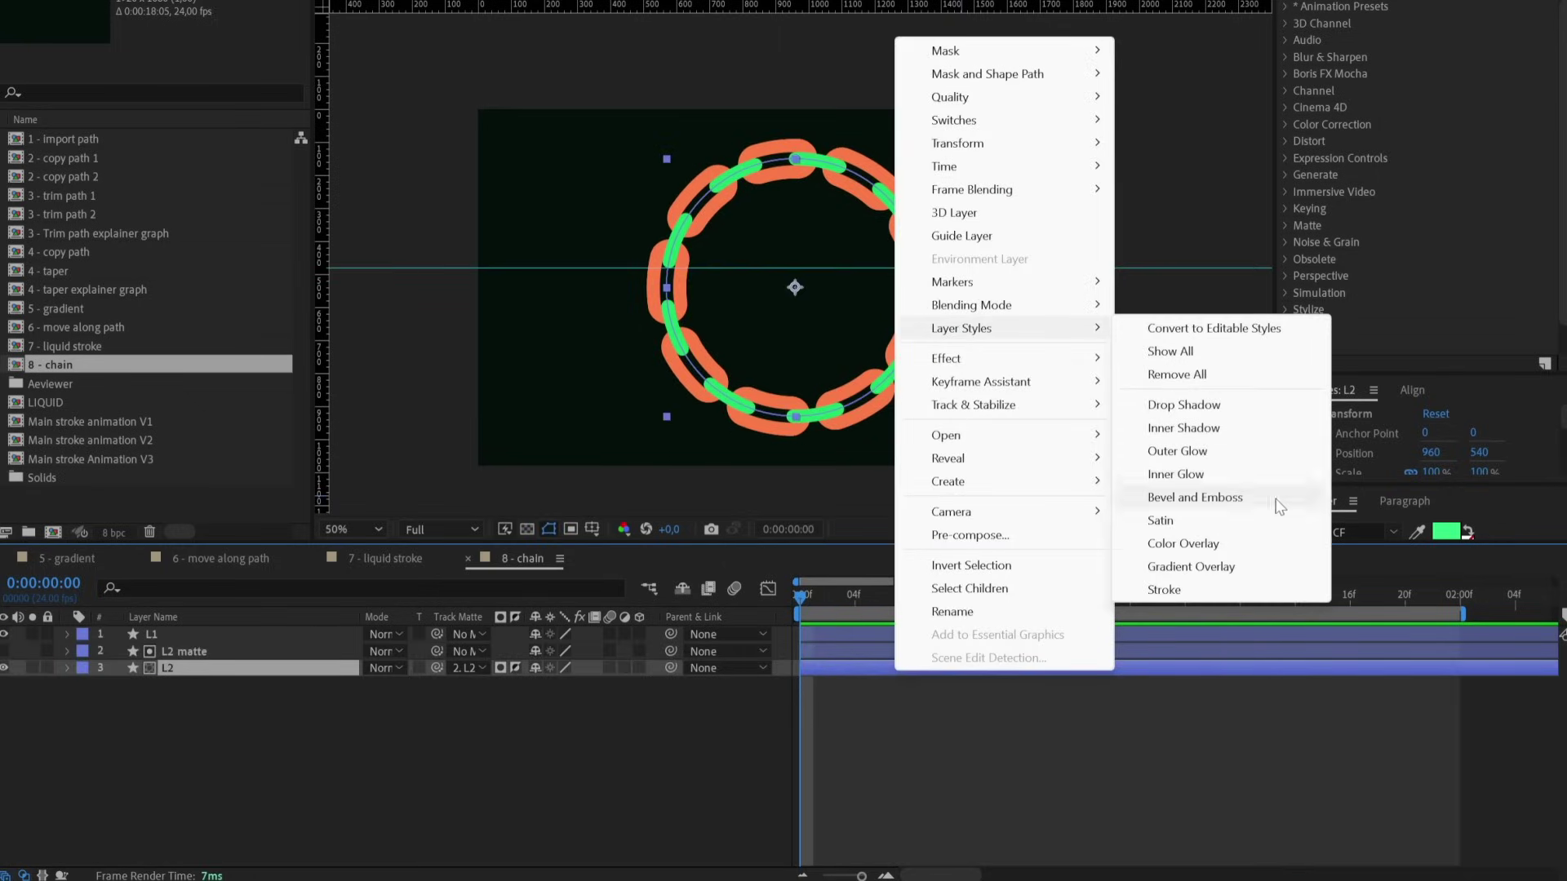
click(1232, 544)
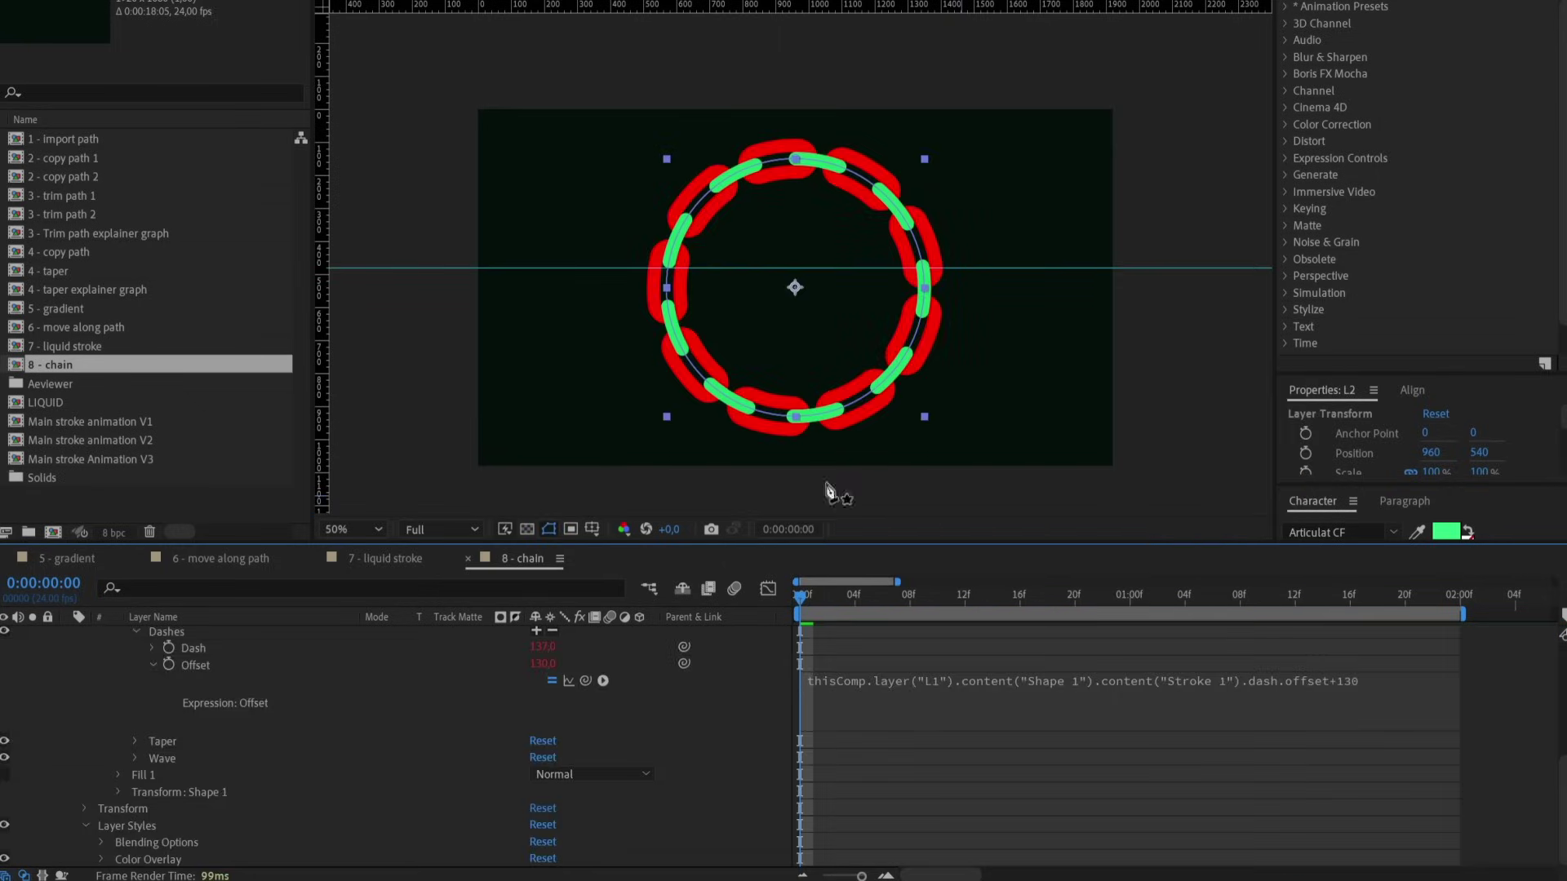
click(540, 841)
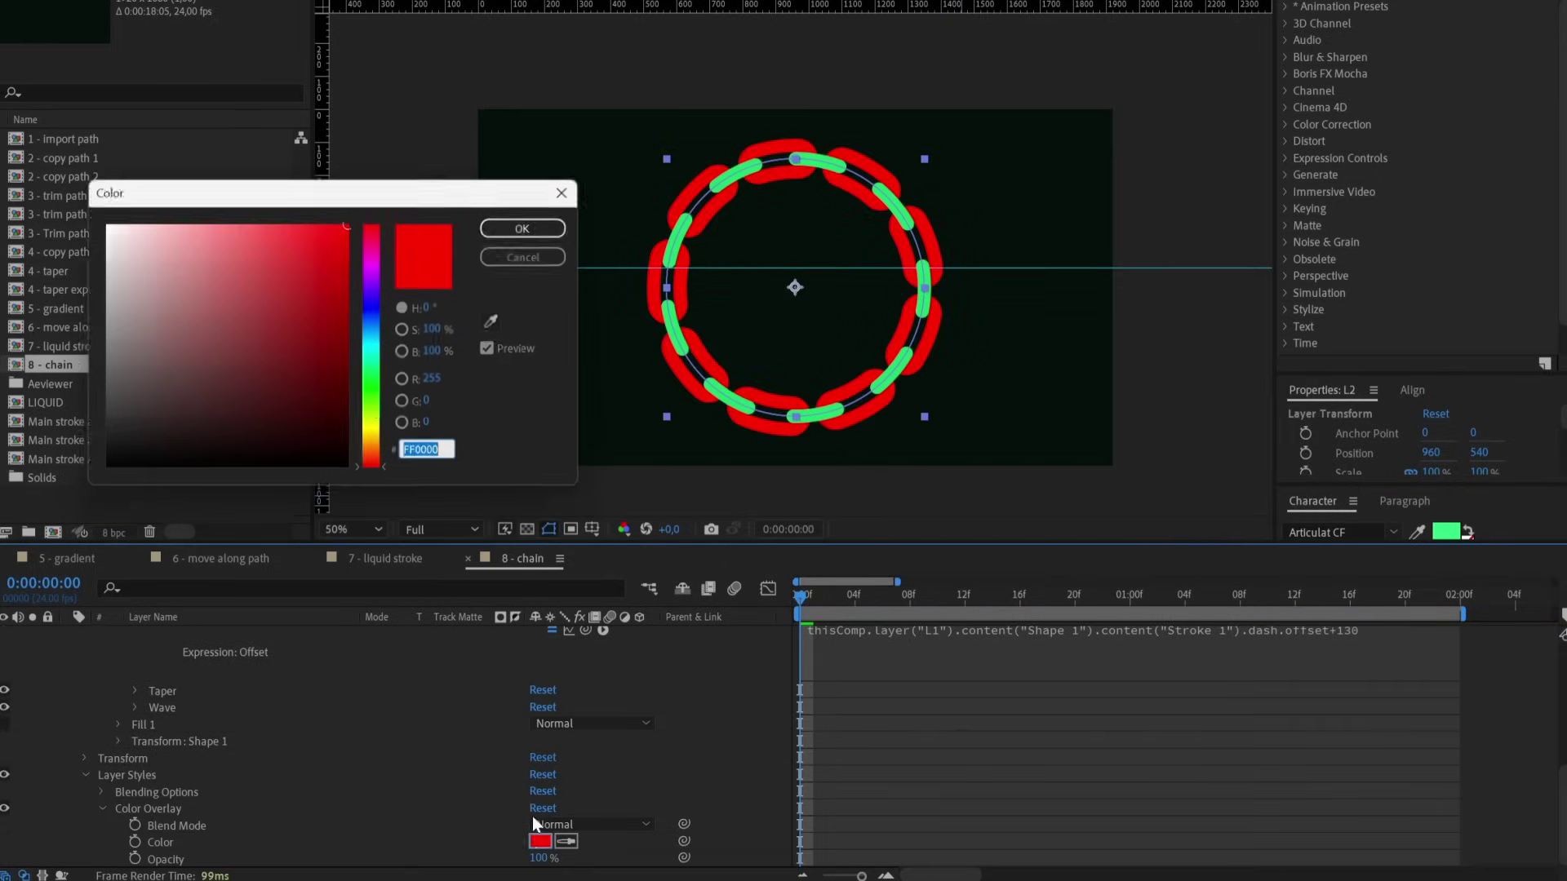
drag(375, 465, 381, 365)
click(129, 342)
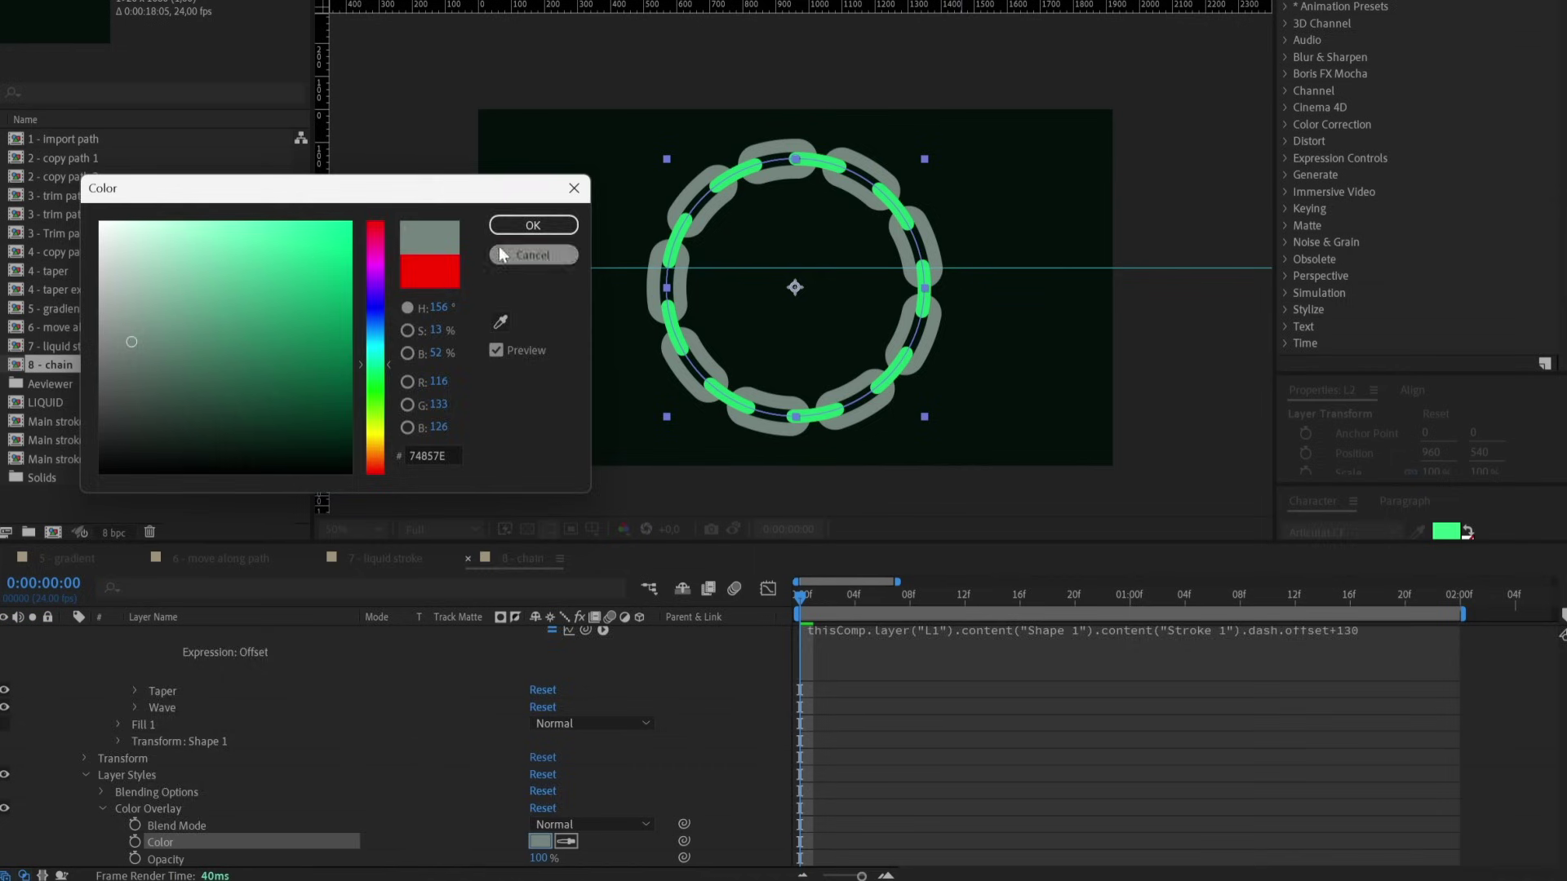
click(533, 225)
Add a Bevel and Emboss layer style to L2 and set its Size to 27.
right_click(213, 674)
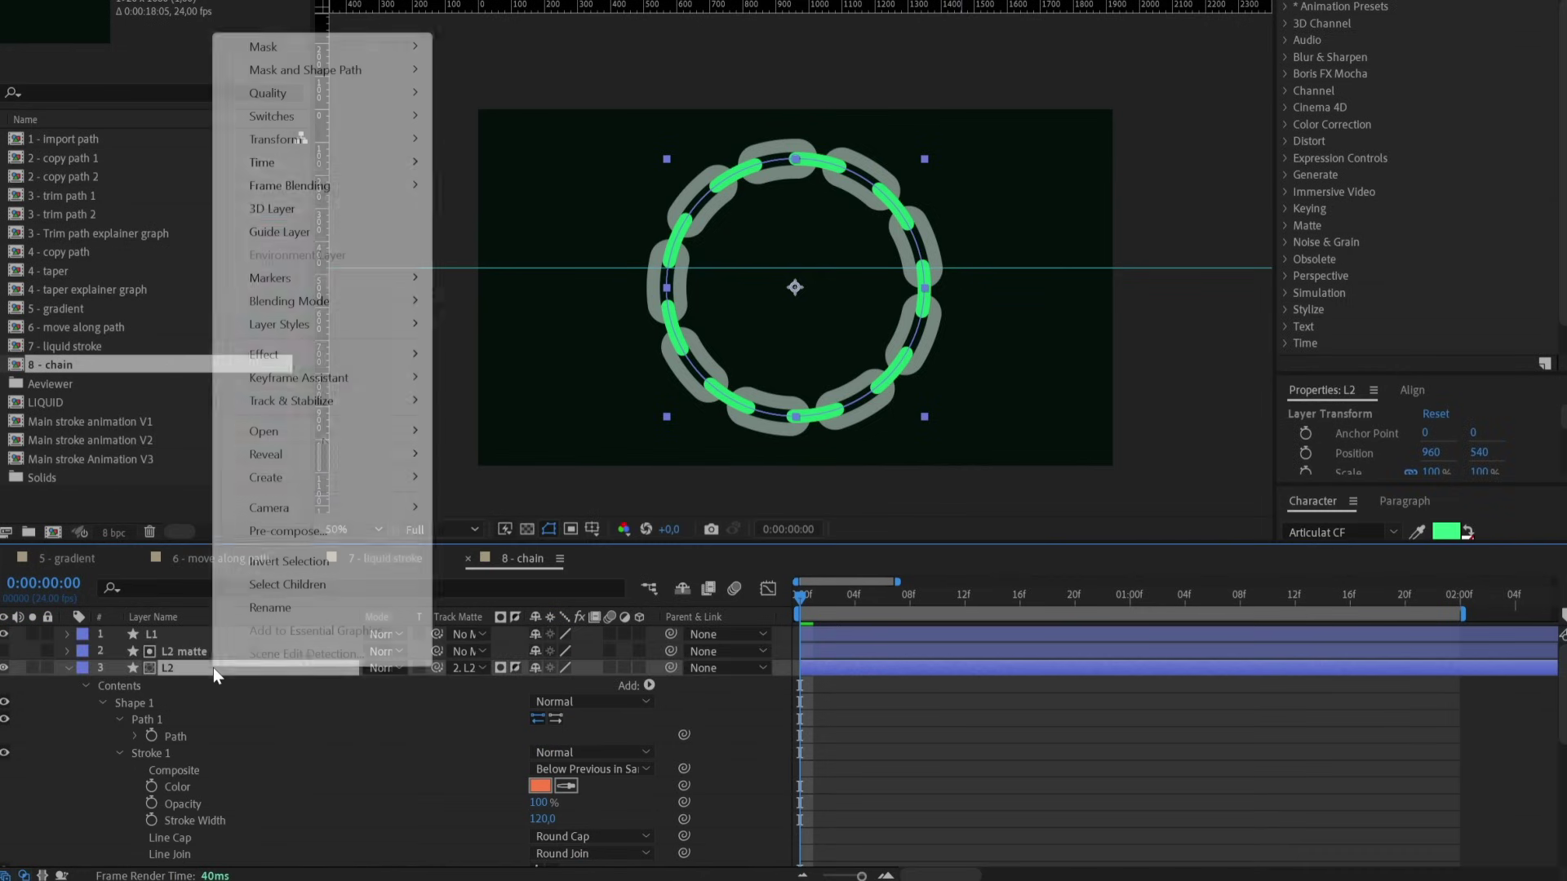
mouse_move(320, 325)
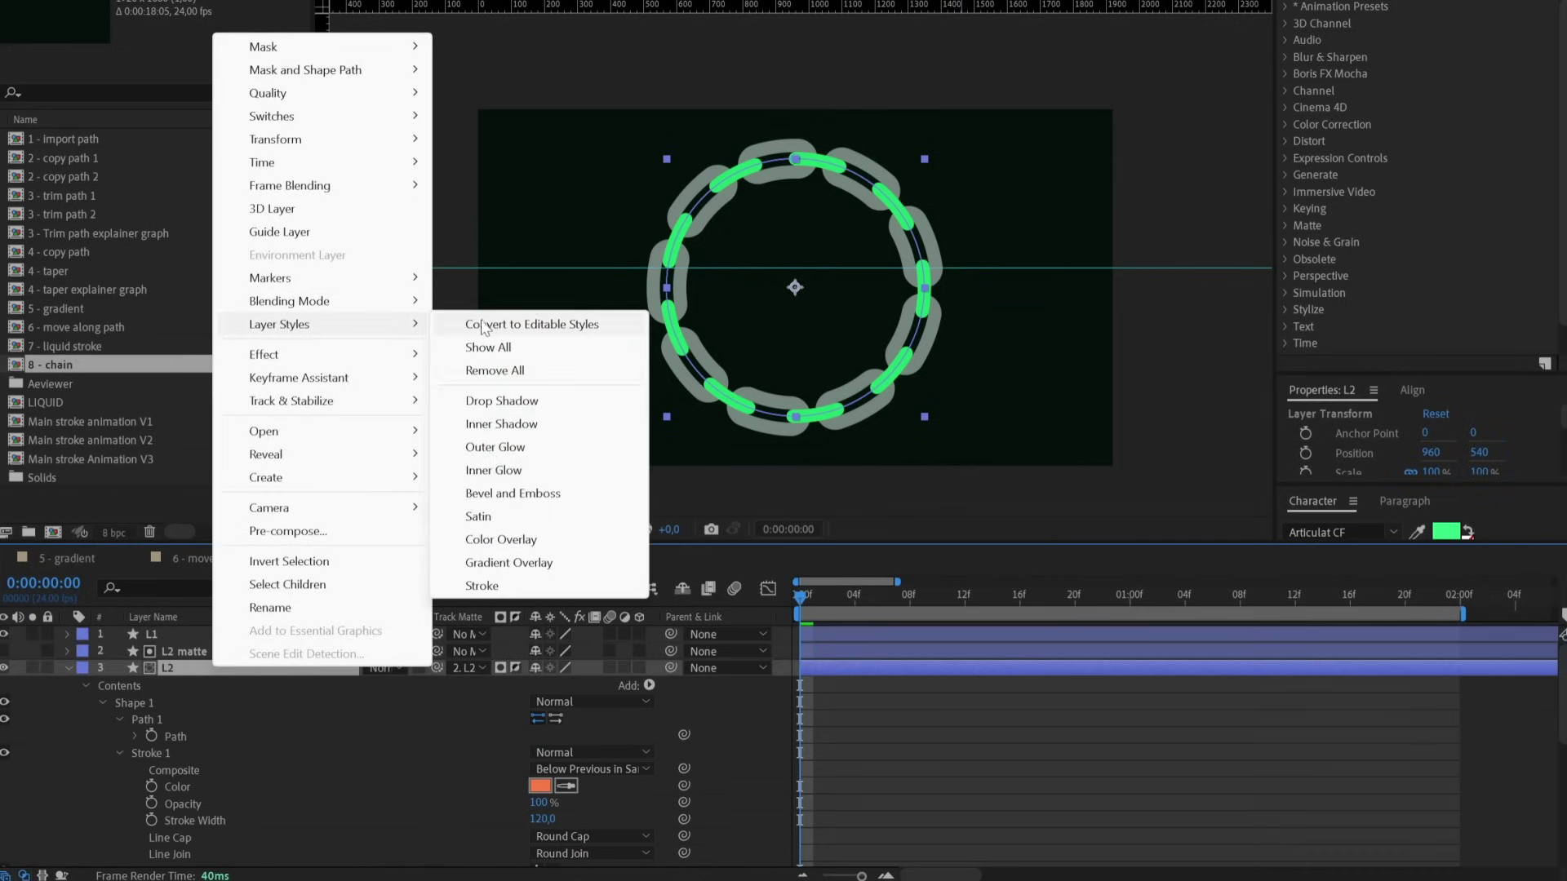
click(522, 495)
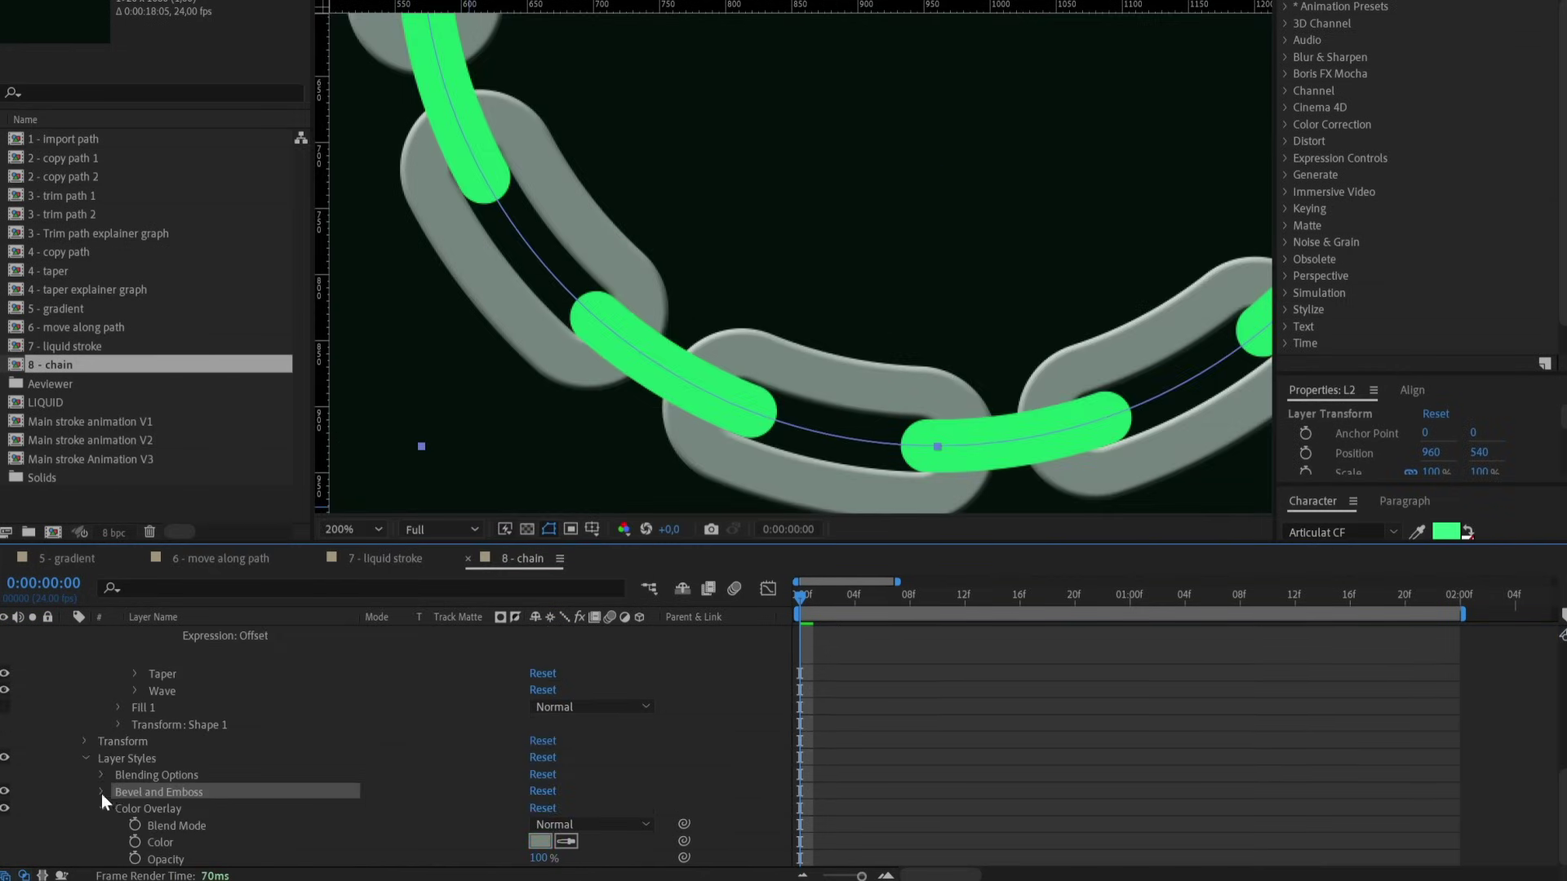
click(101, 793)
scroll(203, 800, down, 5)
click(185, 668)
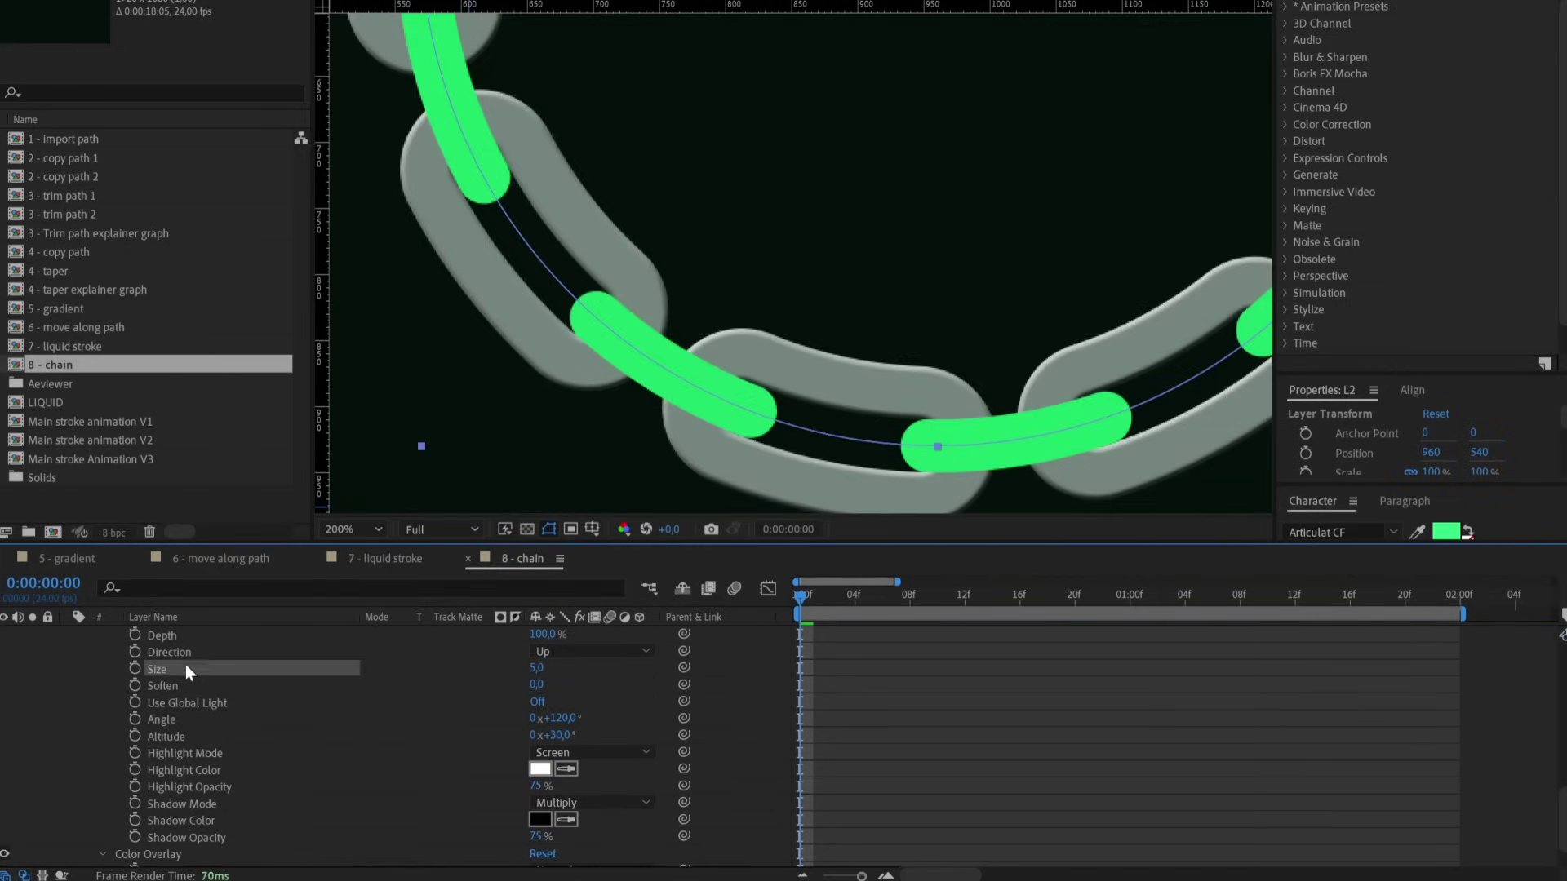
drag(545, 667, 571, 666)
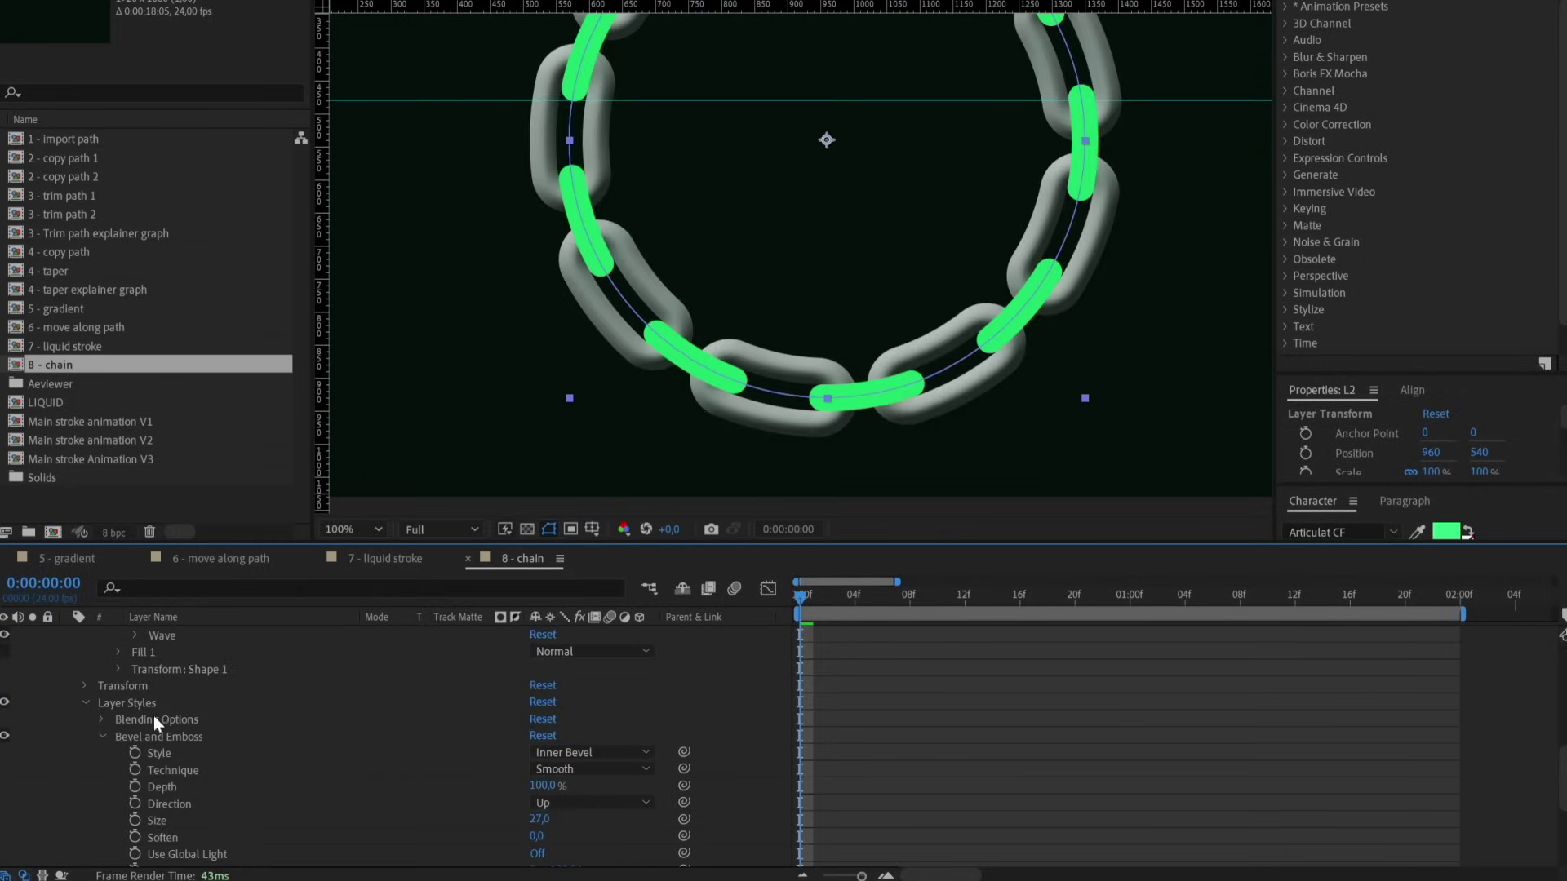
Copy L2's layer styles onto L1 and add a Drop Shadow to L1 with Distance 0 and Size 39.
click(142, 703)
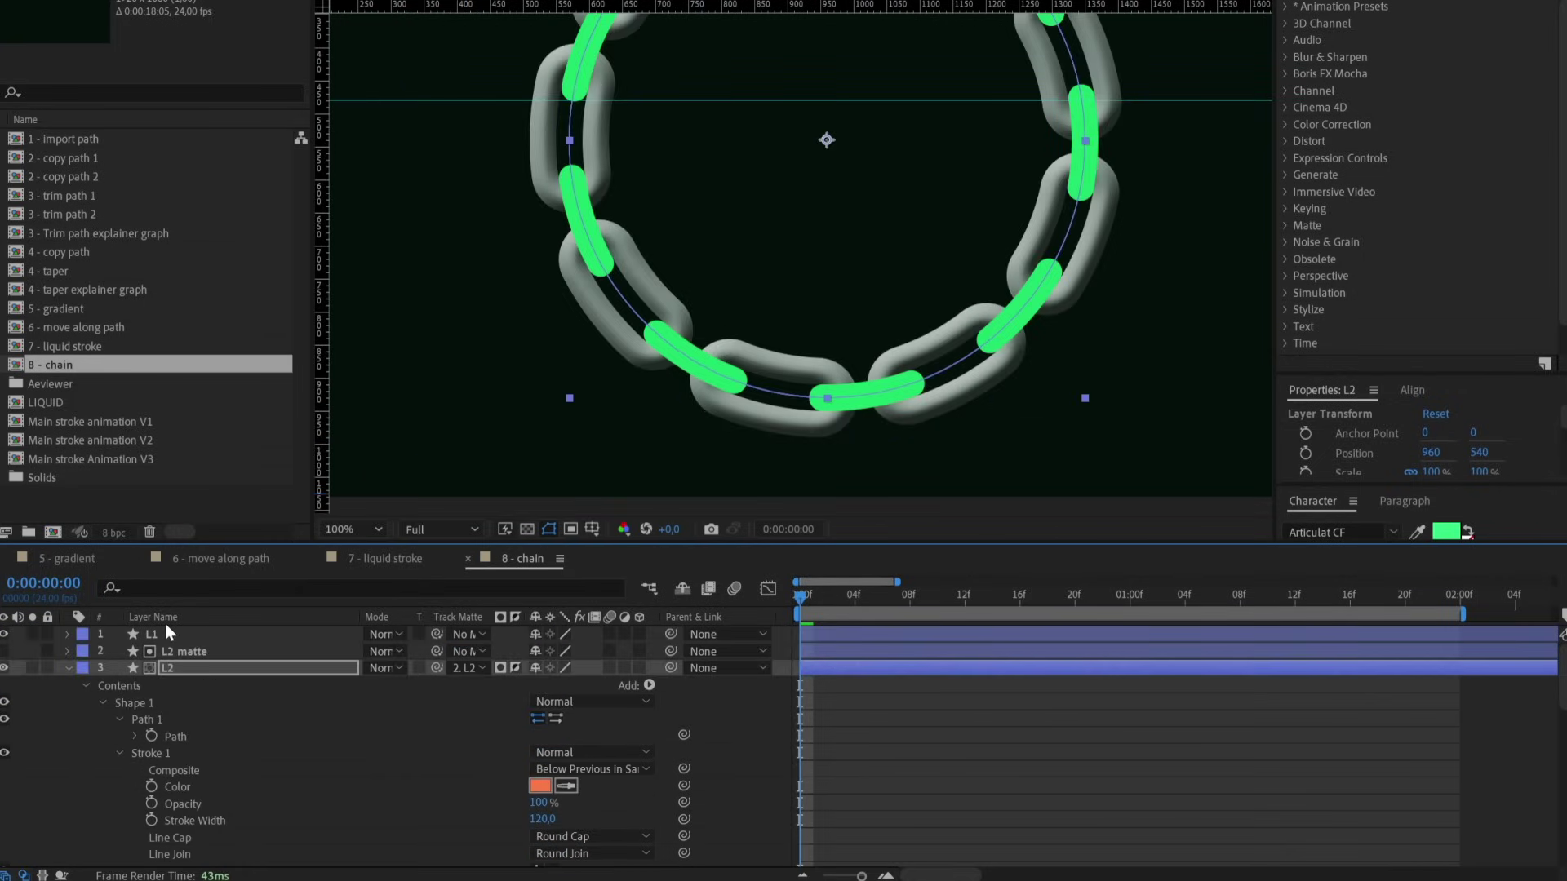
click(169, 628)
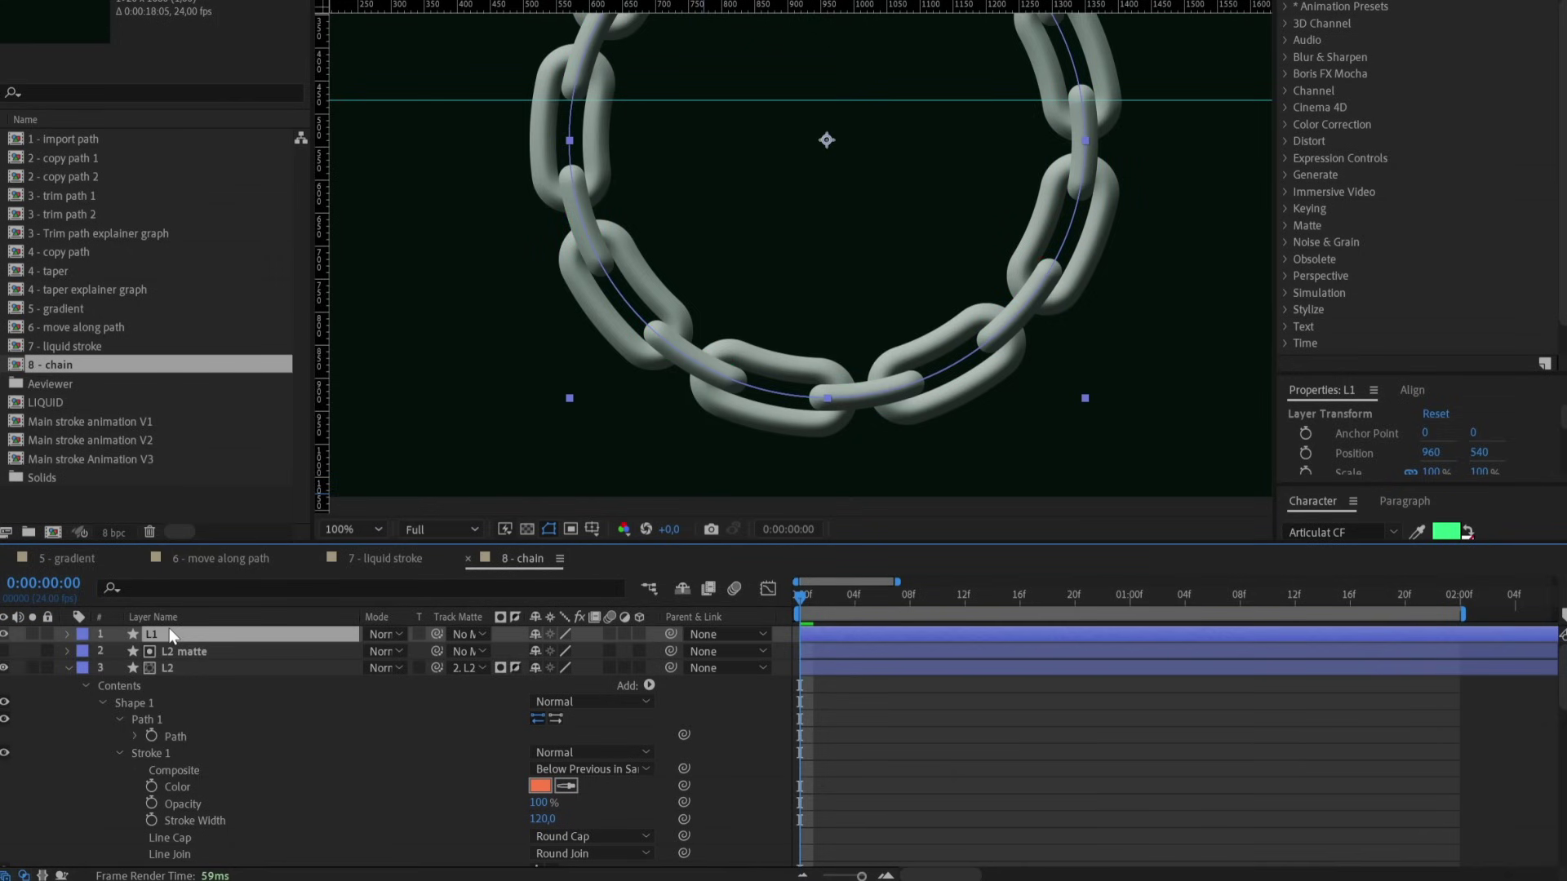
right_click(170, 630)
mouse_move(245, 285)
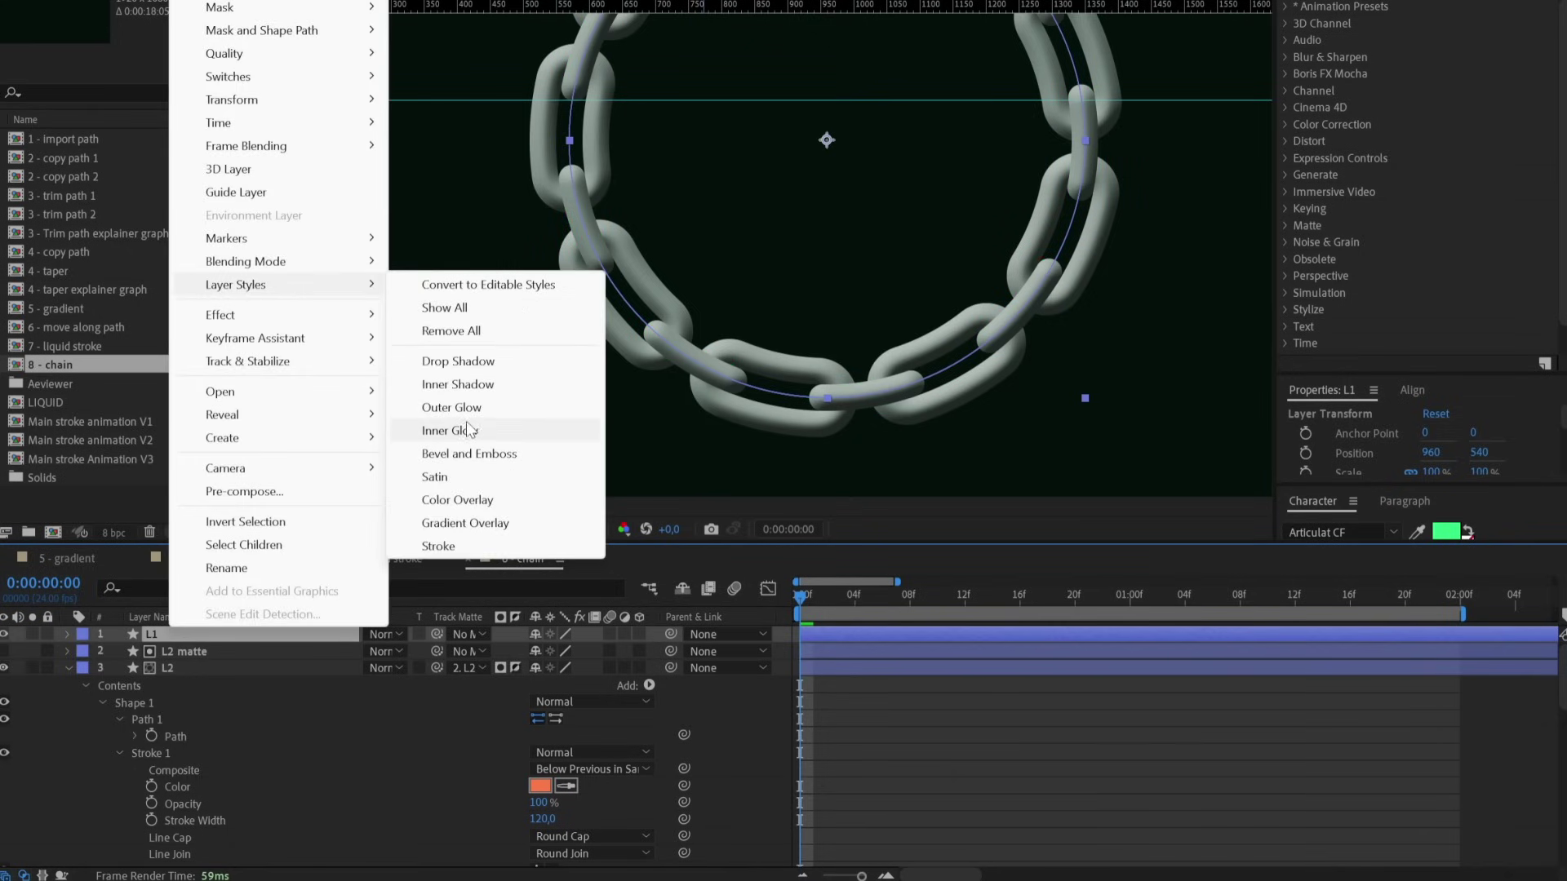
click(469, 363)
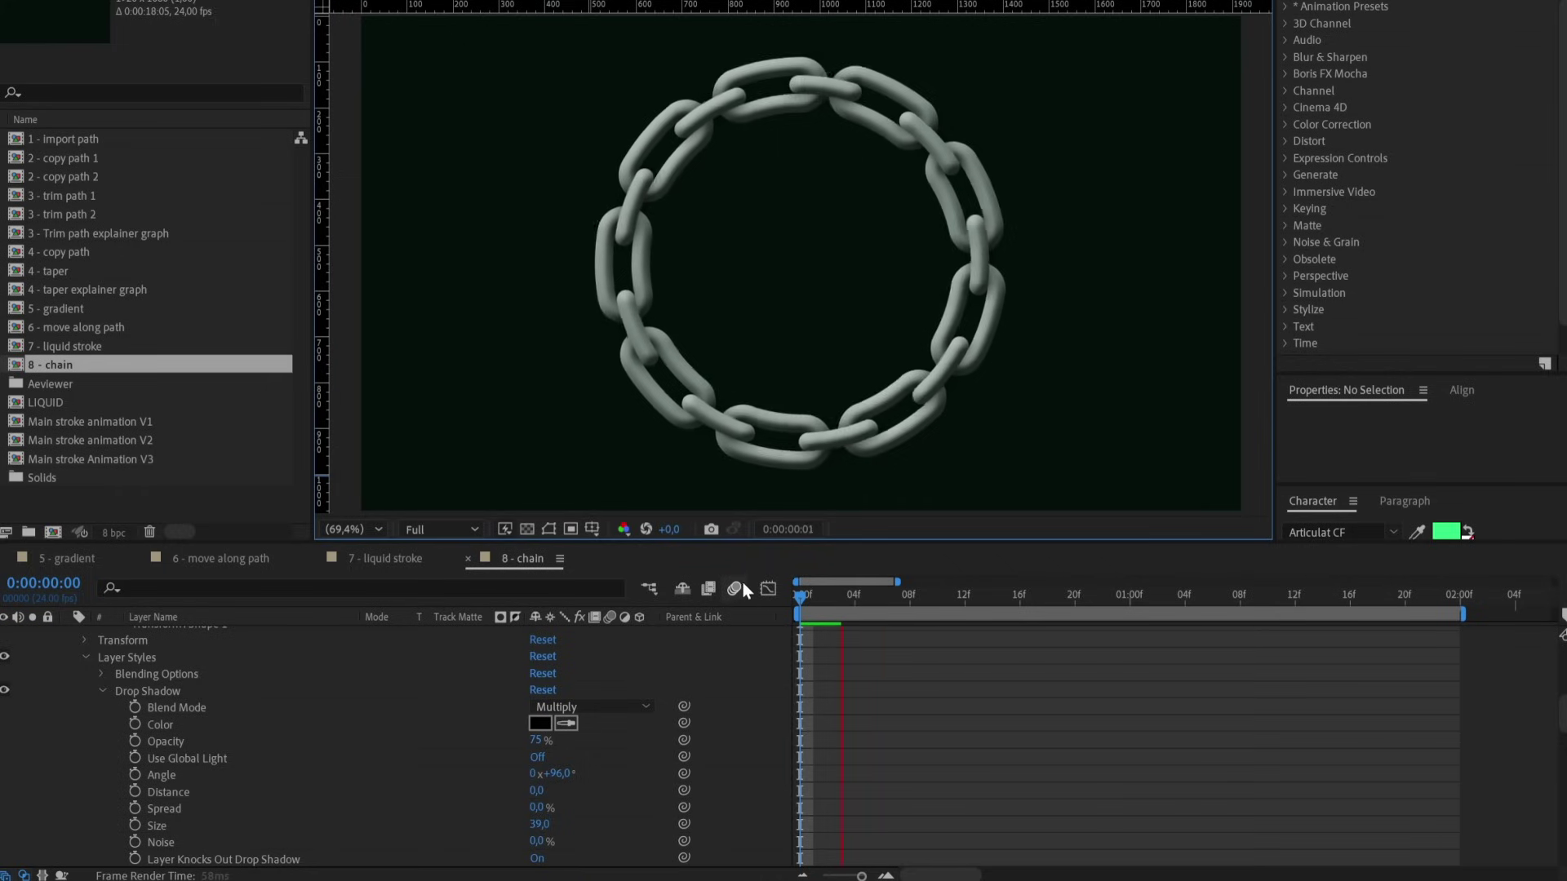